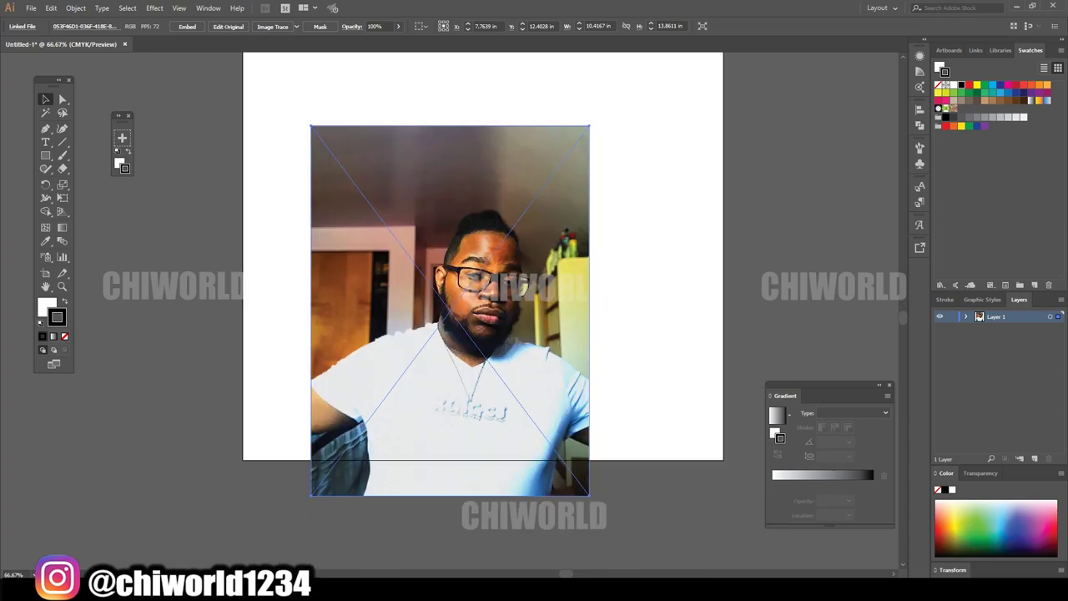
key("ctrl+minus")
- Scale the reference photo past the artboard to about 22.8 x 30.4 in, framing the face
left_click_drag(553, 239, 603, 175)
mouse_move(603, 344)
left_mouse_down()
mouse_move(696, 318)
mouse_move(617, 327)
mouse_move(494, 316)
left_mouse_up()
key("ctrl+shift+a")
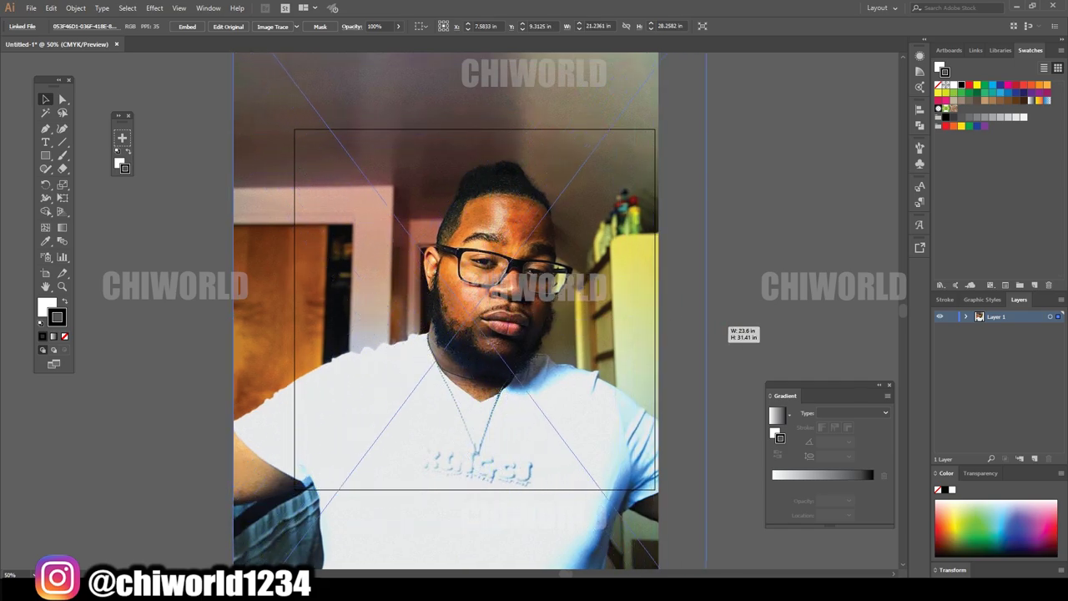
left_click_drag(490, 316, 710, 339)
left_click_drag(501, 376, 489, 369)
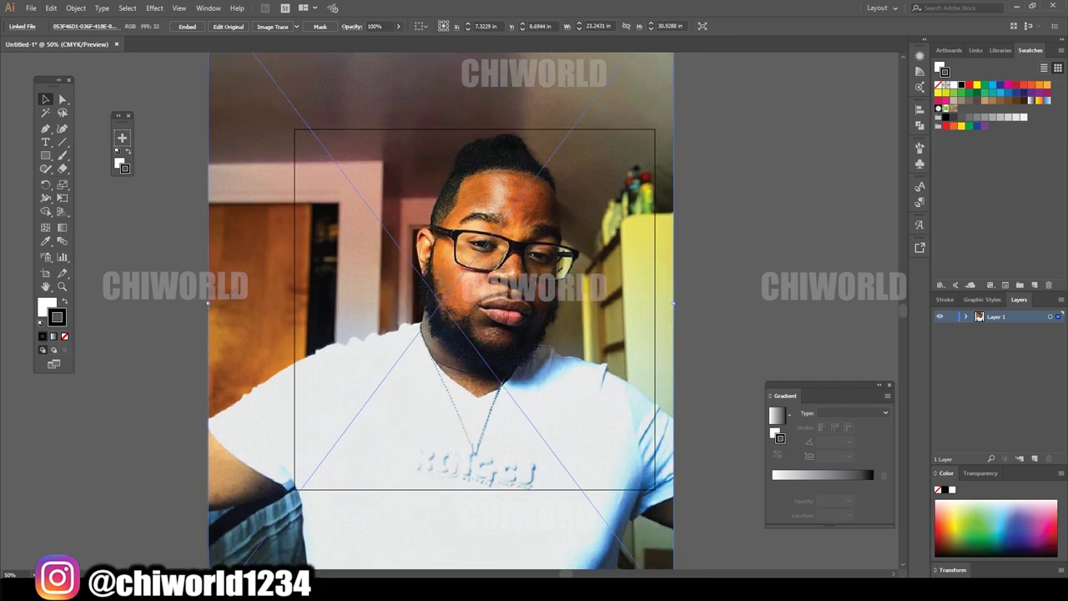
left_click_drag(674, 303, 660, 305)
left_click_drag(450, 334, 450, 342)
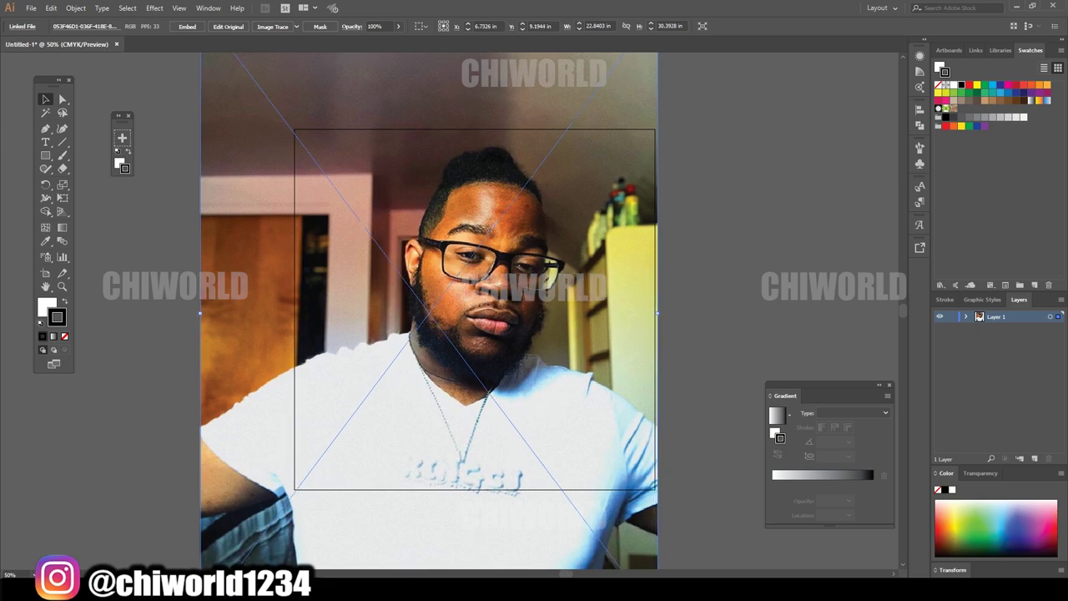
left_click_drag(450, 334, 450, 342)
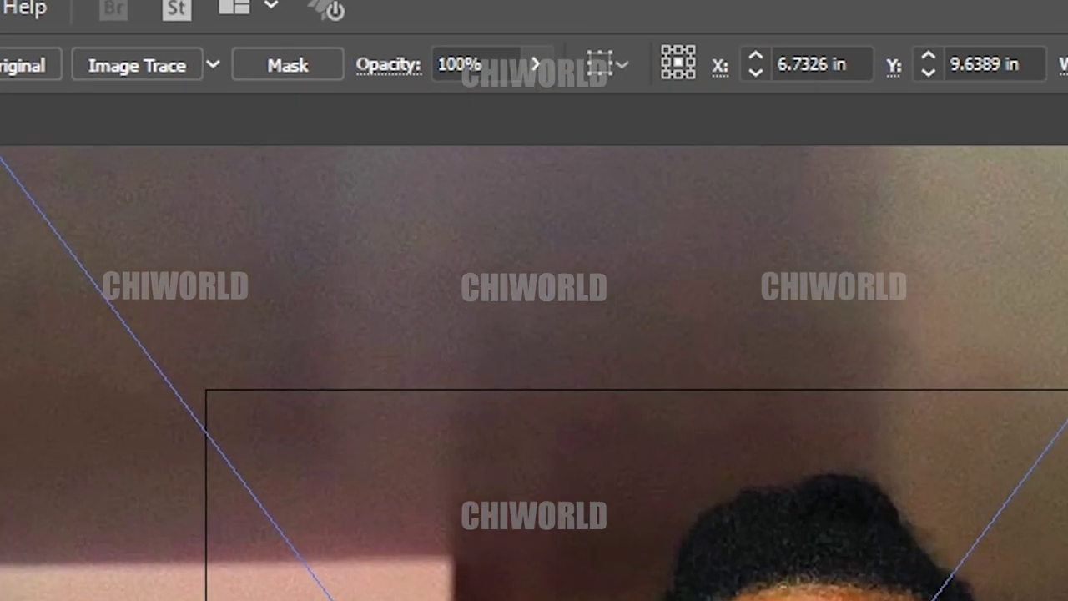
- Lower the photo's opacity to 62%
left_click(398, 26)
left_click_drag(395, 39, 379, 39)
left_click_drag(503, 125, 506, 125)
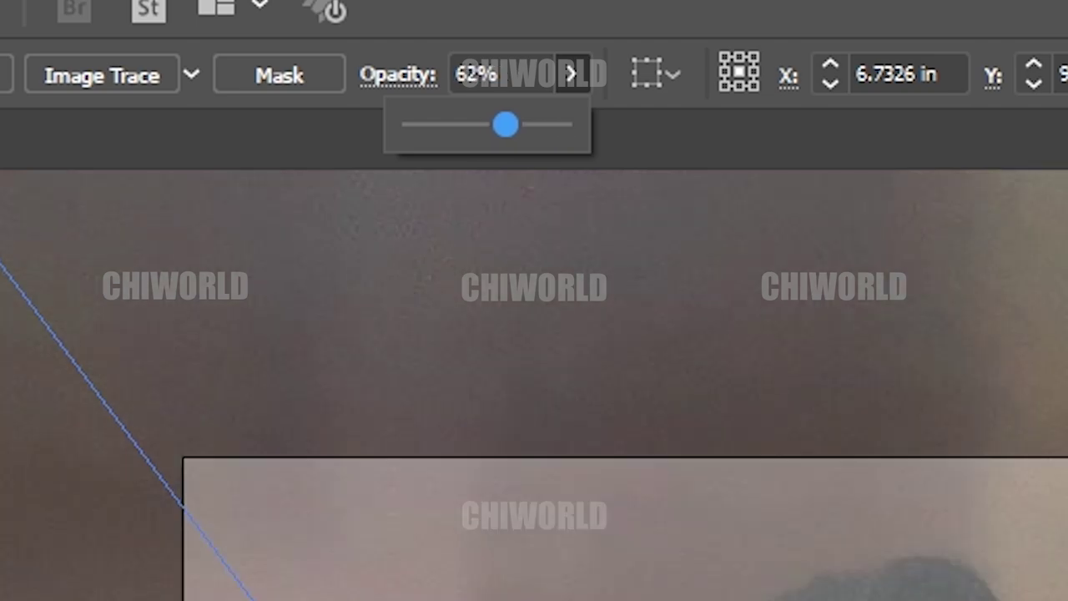
- Create a calligraphic brush of 3 pt size with pressure-based 3 pt variation for painting
key("ctrl+shift+a")
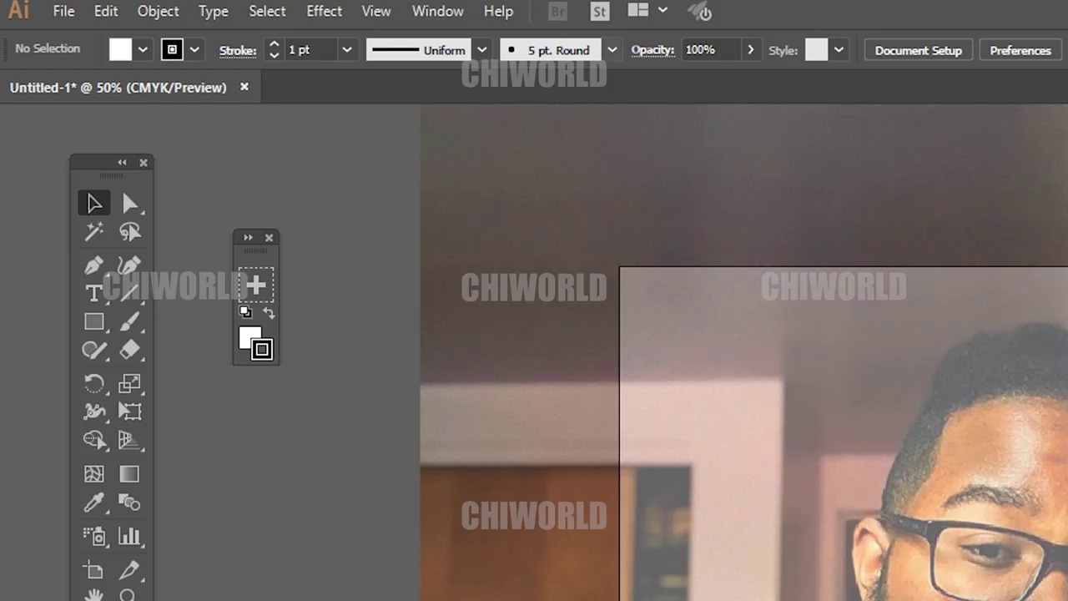
left_click(290, 26)
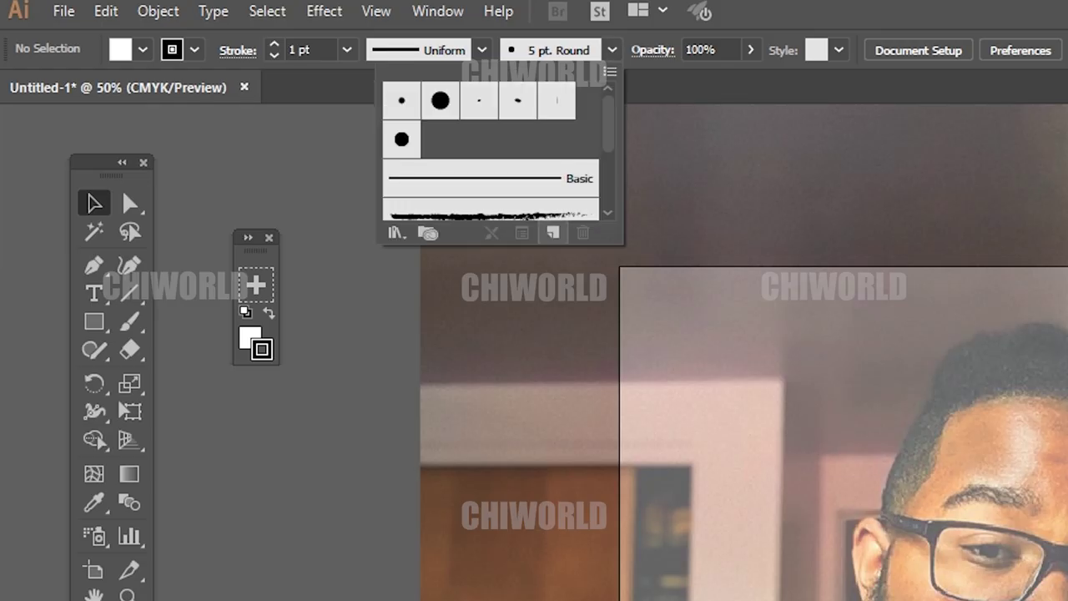
left_click(262, 113)
left_click(78, 262)
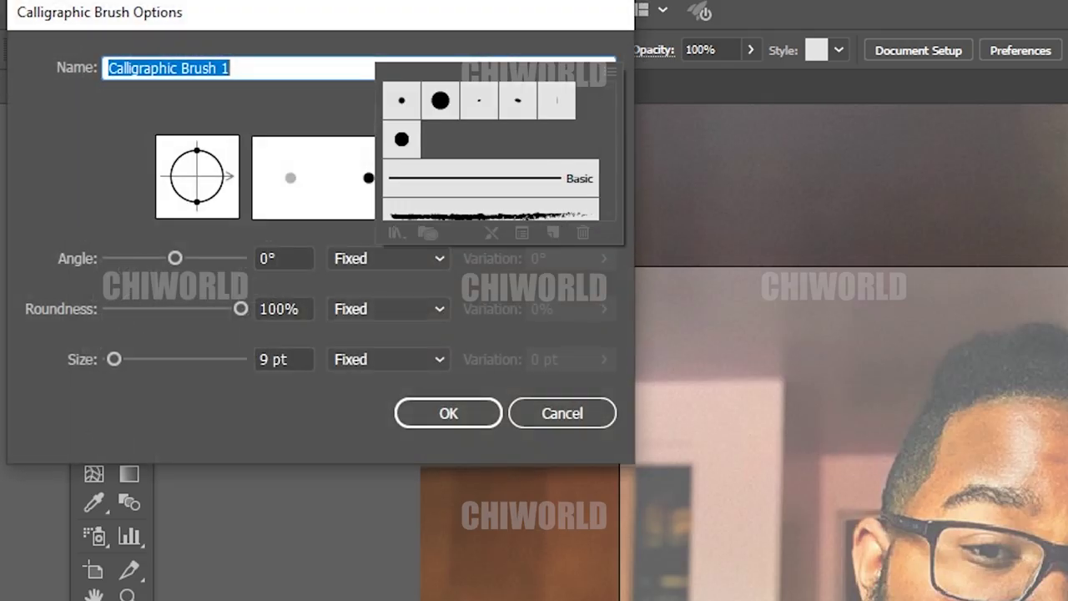
left_click(389, 359)
left_click(379, 436)
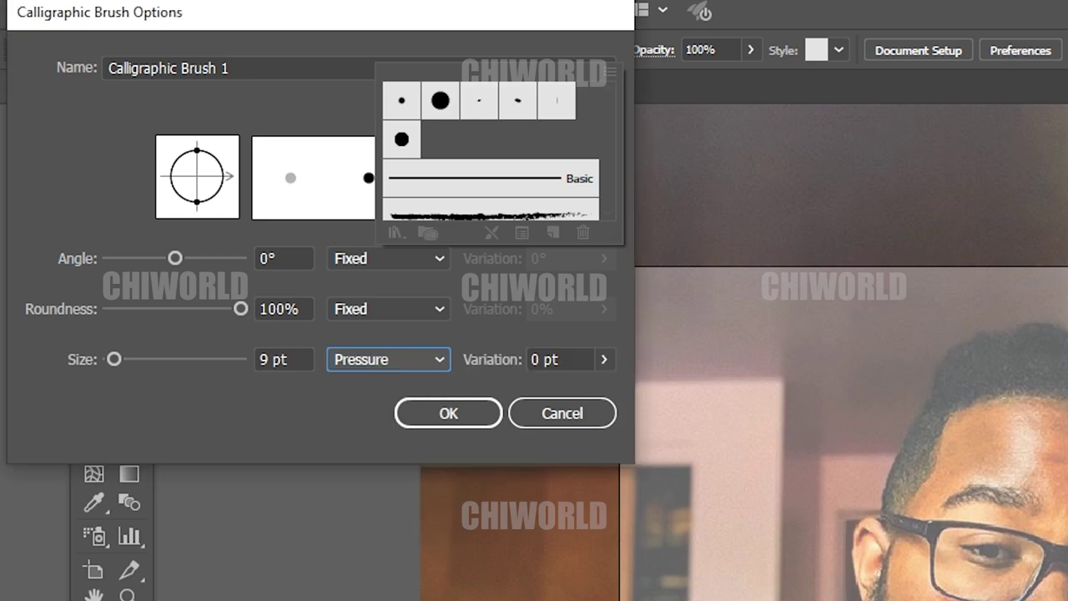
key("shift+Tab")
type("3")
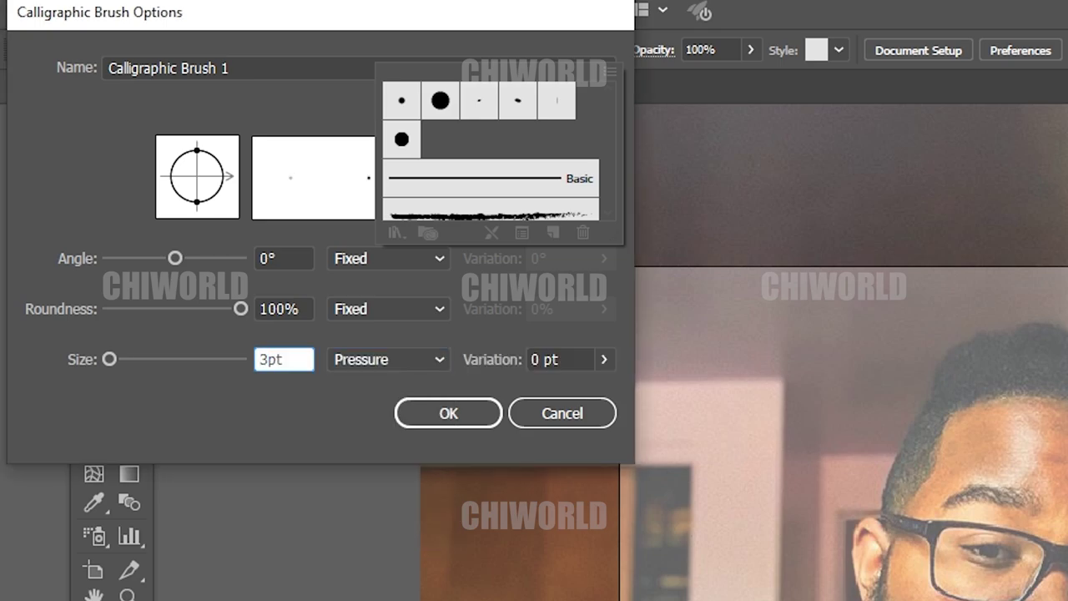
key("Tab")
type("3")
key("Return")
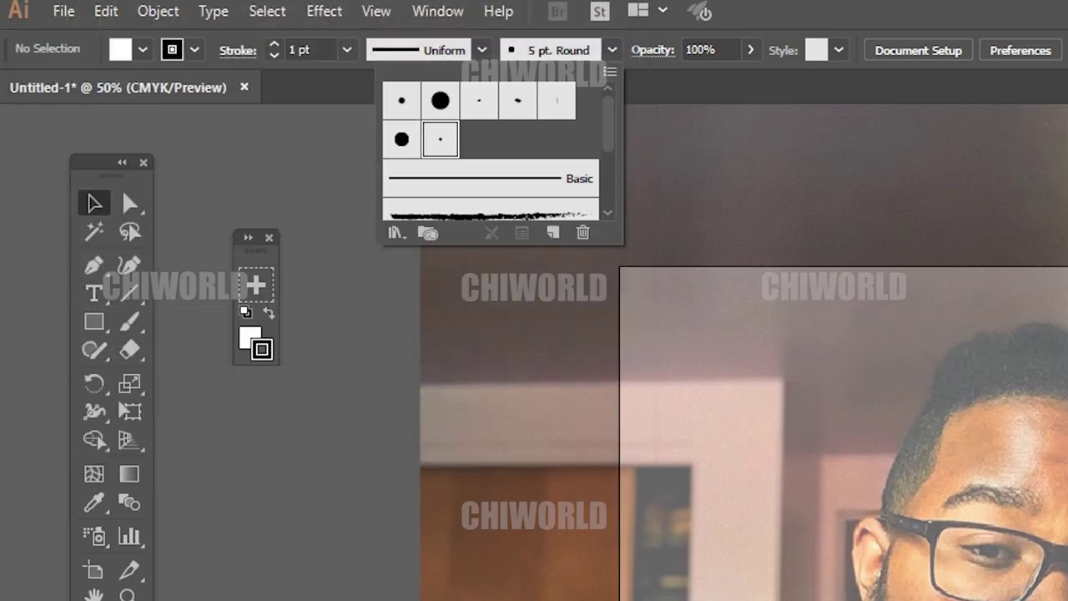
key("b")
key("ctrl+plus")
key("ctrl+plus")
key("ctrl+plus")
key("ctrl+plus")
key("ctrl+plus")
key("ctrl+plus")
- Outline the nose: both nostrils, both sides and the bridge
left_click_drag(379, 378, 647, 359)
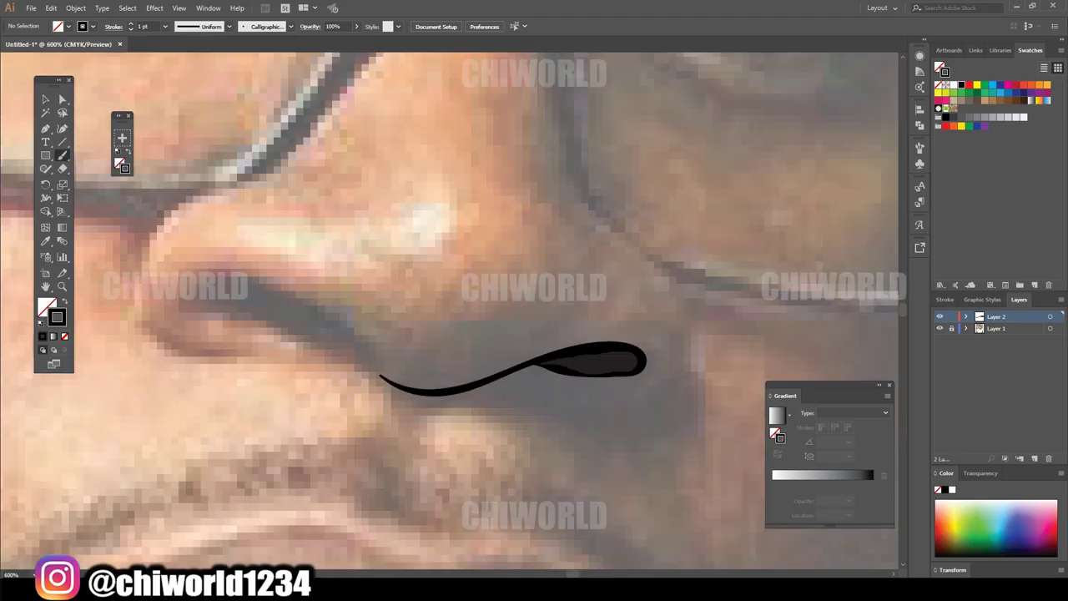
scroll(450, 312, "up", 2)
left_click_drag(200, 310, 363, 385)
key("ctrl+z")
left_click_drag(248, 344, 374, 413)
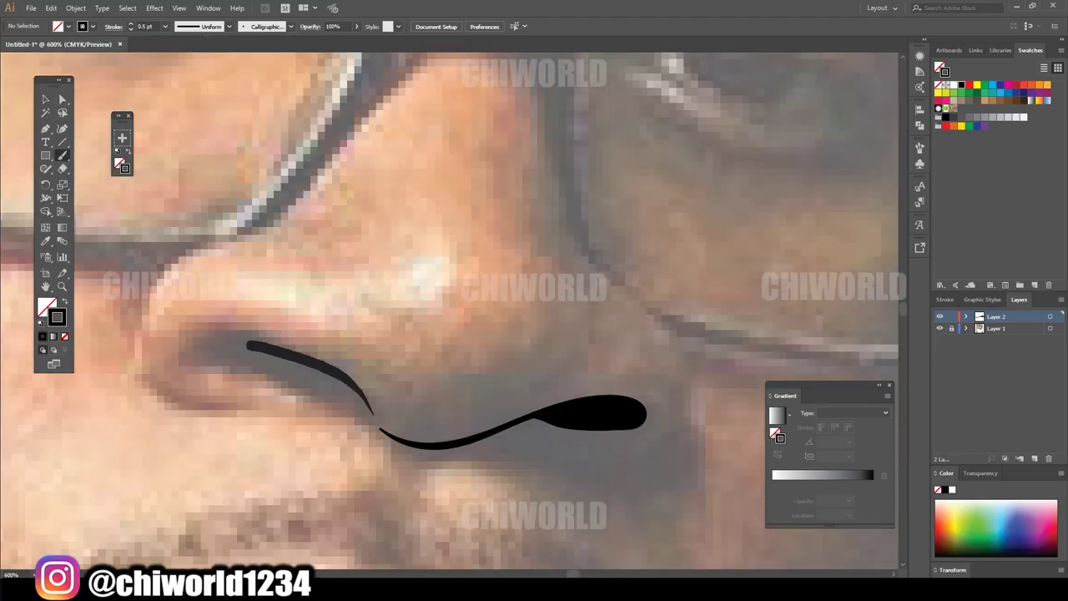
mouse_move(192, 342)
left_mouse_down()
mouse_move(373, 413)
mouse_move(324, 367)
left_mouse_up()
left_click_drag(251, 289, 208, 460)
key("ctrl+minus")
left_click_drag(551, 382, 444, 447)
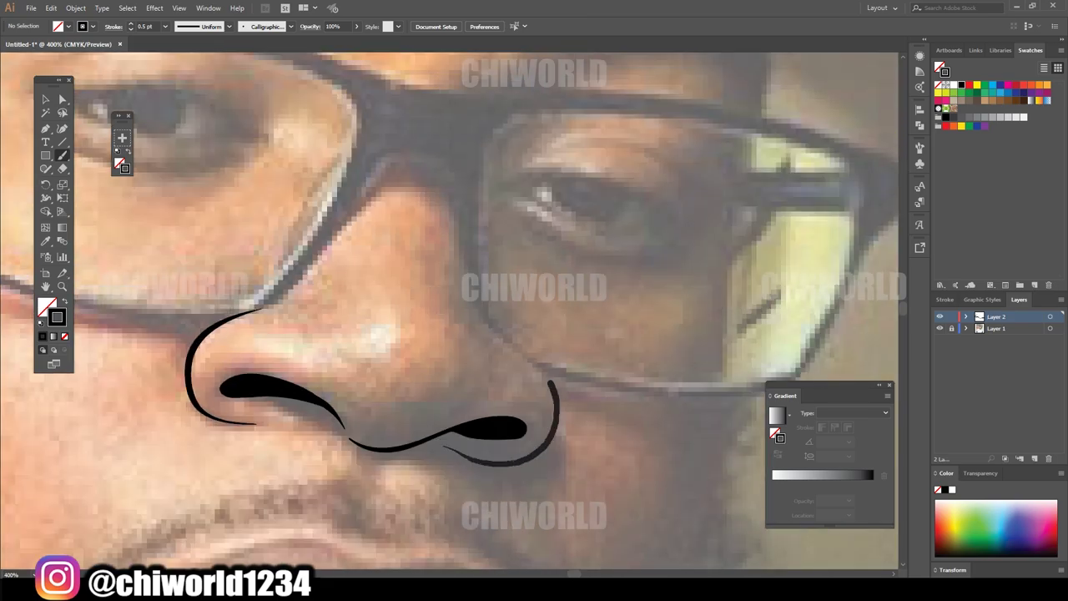
key("ctrl+minus")
left_click_drag(409, 197, 551, 467)
key("ctrl+plus")
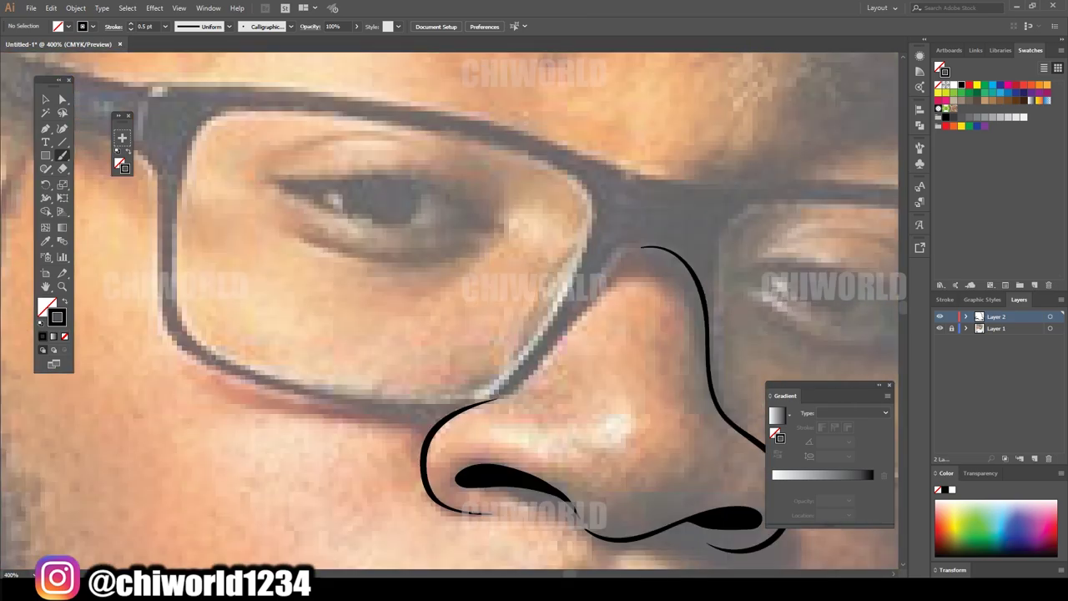
left_click_drag(468, 406, 647, 247)
- Trace the lower rim of the glasses and the right lens
scroll(584, 250, "up", 1)
mouse_move(126, 188)
left_mouse_down()
mouse_move(159, 290)
mouse_move(457, 441)
left_mouse_up()
mouse_move(171, 304)
left_mouse_down()
mouse_move(541, 369)
mouse_move(192, 159)
left_mouse_up()
key("ctrl+minus")
key("ctrl+plus")
mouse_move(294, 421)
left_mouse_down()
mouse_move(297, 330)
mouse_move(653, 349)
mouse_move(294, 421)
left_mouse_up()
key("ctrl+minus")
- Outline the upper and lower lips and the crease below them
key("ctrl+plus")
mouse_move(114, 341)
left_mouse_down()
mouse_move(446, 389)
mouse_move(326, 283)
mouse_move(513, 409)
mouse_move(326, 497)
left_mouse_up()
left_click_drag(326, 497, 511, 409)
left_click_drag(204, 513, 361, 545)
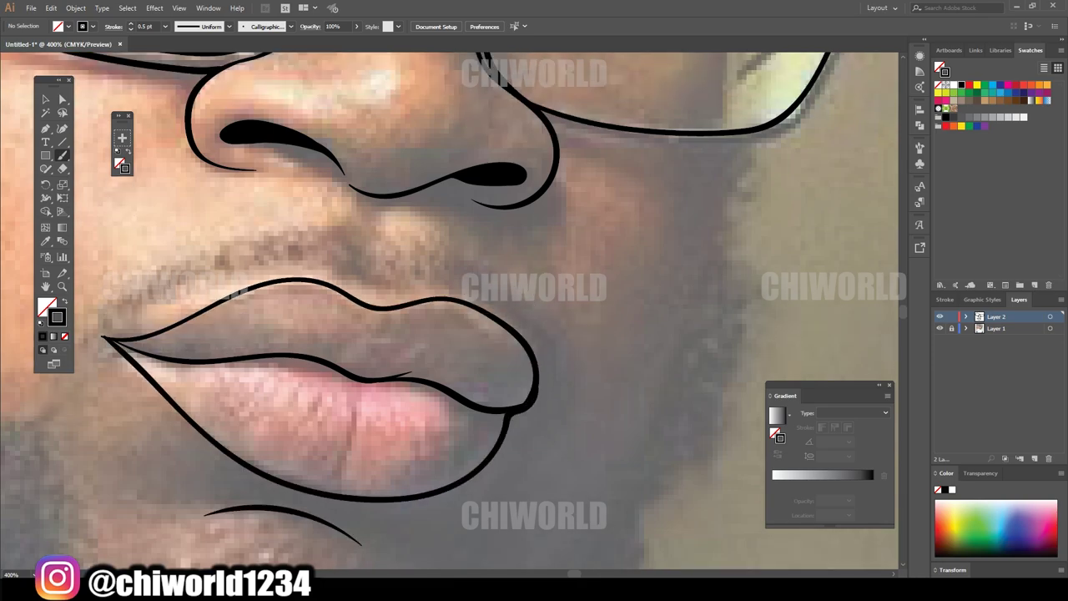
- Draw the eyelids and irises of both eyes
scroll(451, 309, "up", 10)
key("ctrl+plus")
left_click_drag(235, 259, 591, 328)
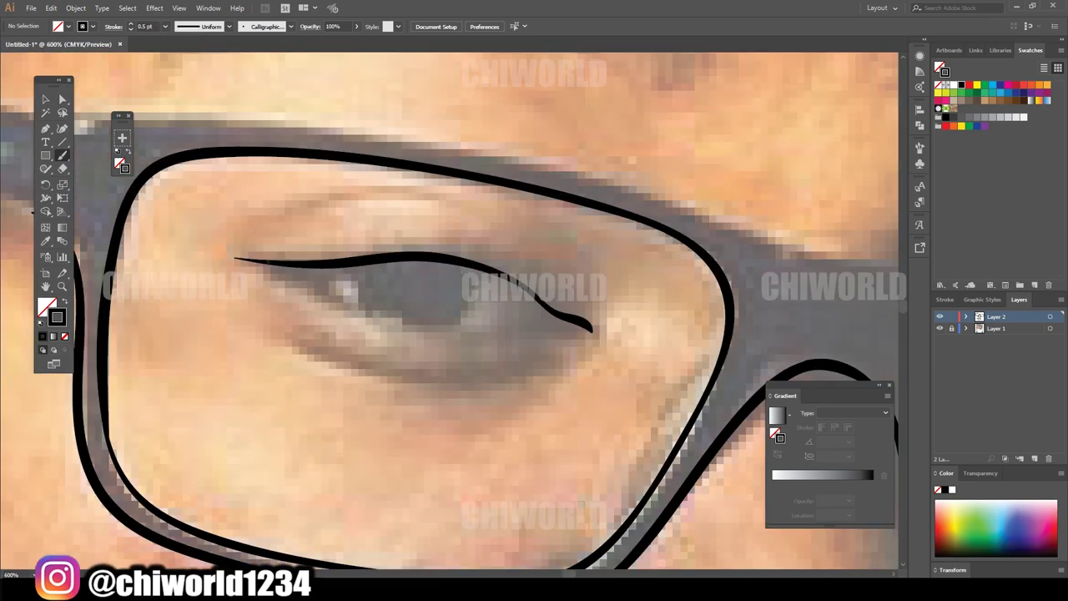
left_click_drag(271, 266, 539, 317)
left_click_drag(367, 263, 480, 271)
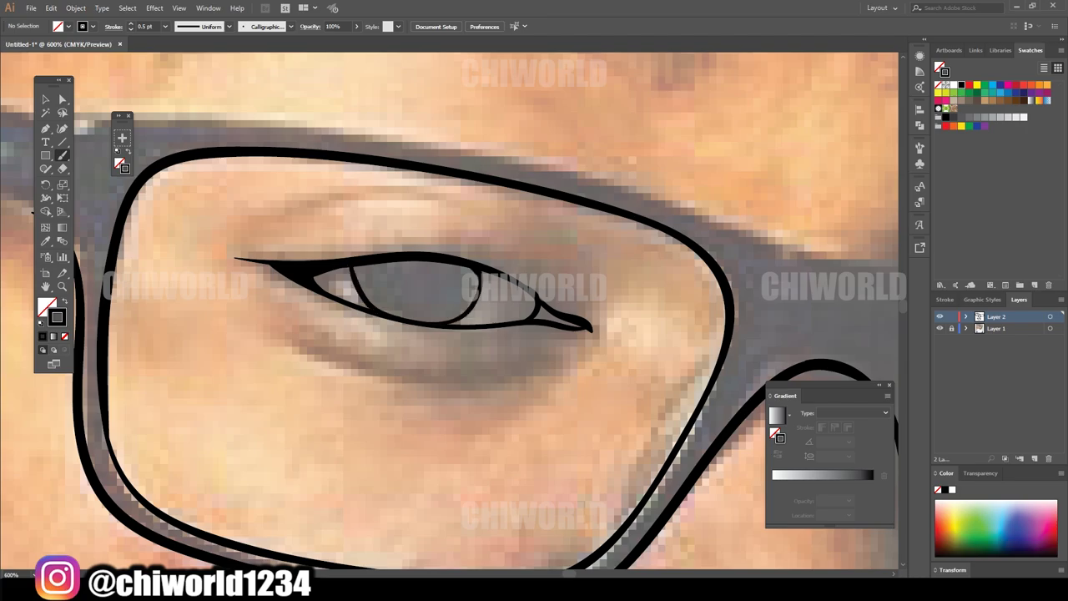
scroll(451, 308, "right", 10)
mouse_move(292, 321)
left_mouse_down()
mouse_move(576, 409)
mouse_move(534, 392)
left_mouse_up()
mouse_move(334, 315)
left_mouse_down()
mouse_move(394, 371)
mouse_move(493, 349)
mouse_move(606, 387)
left_mouse_up()
- Add the lens edge line inside the right lens of the glasses
key("ctrl+minus")
key("ctrl+minus")
key("ctrl+minus")
key("ctrl+plus")
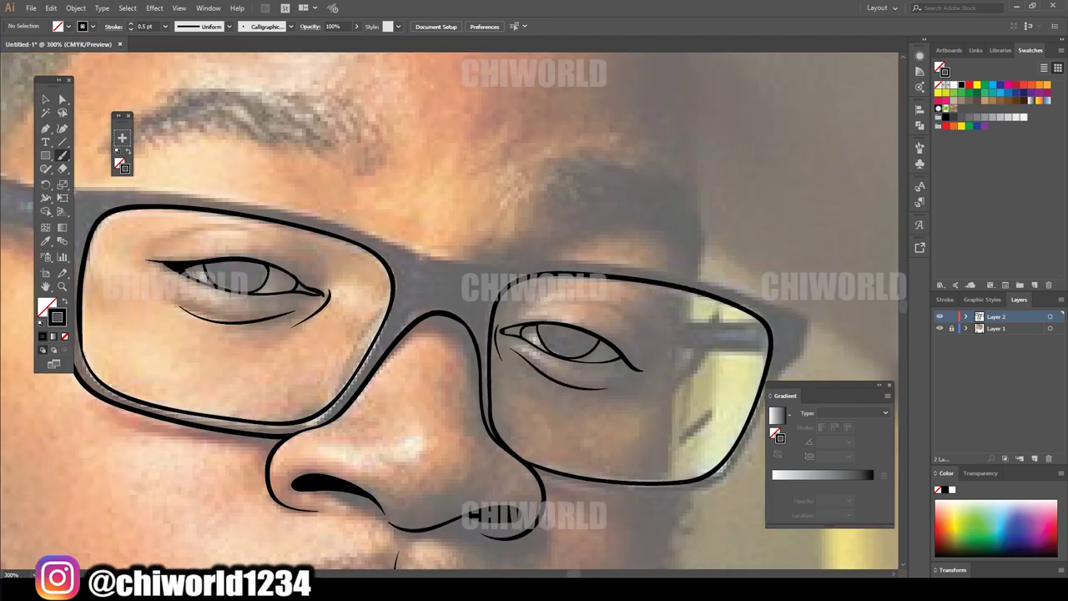
scroll(451, 311, "up", 2)
scroll(451, 312, "down", 2)
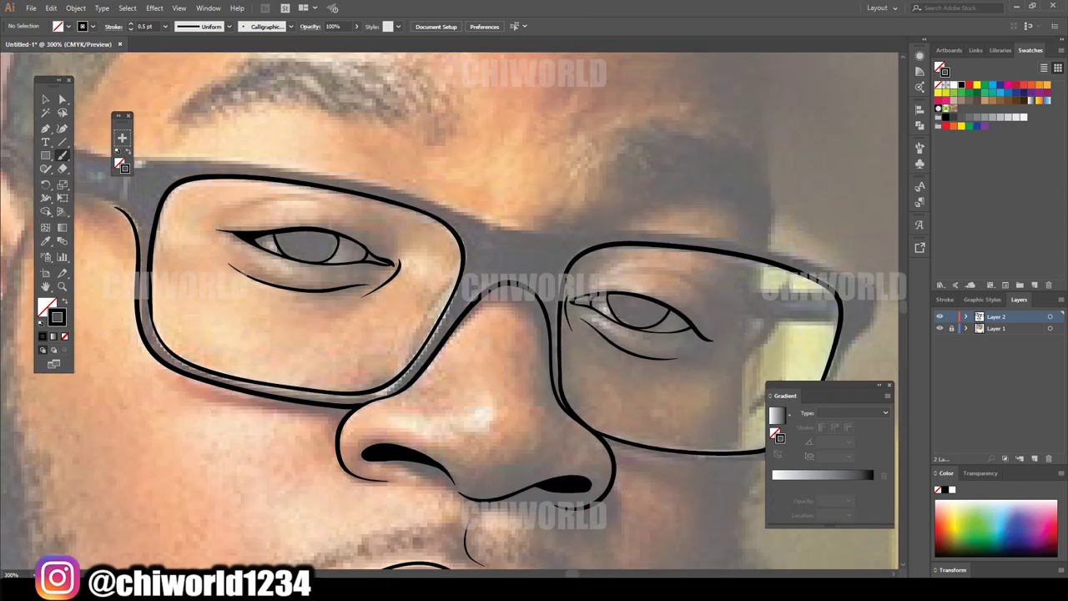
key("ctrl+minus")
key("ctrl+plus")
key("ctrl+plus")
left_click_drag(516, 484, 554, 232)
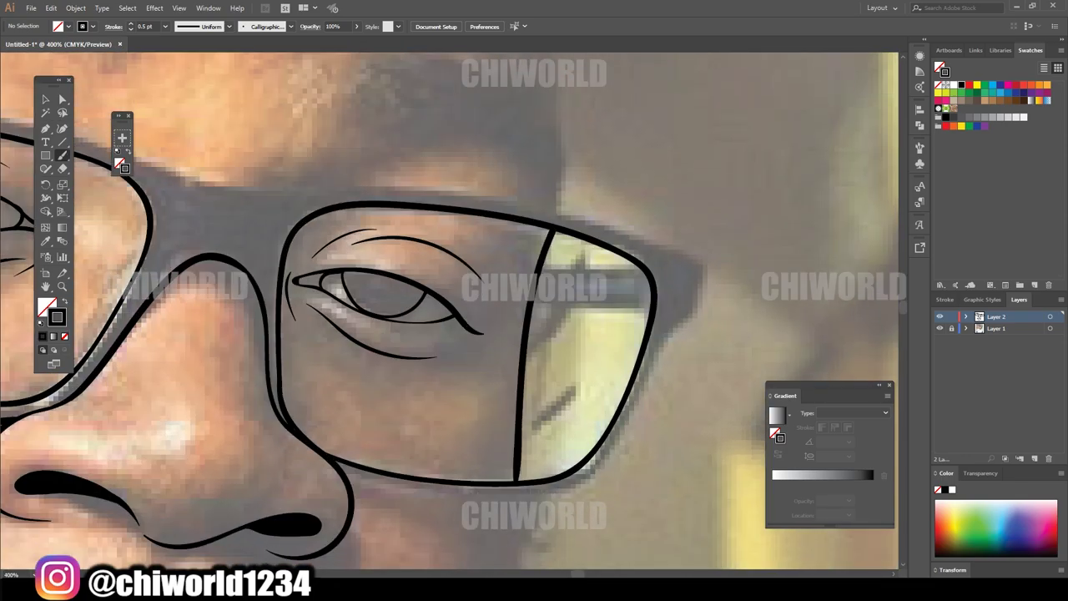
- Trace the right jawline
key("ctrl+minus")
scroll(450, 311, "left", 5)
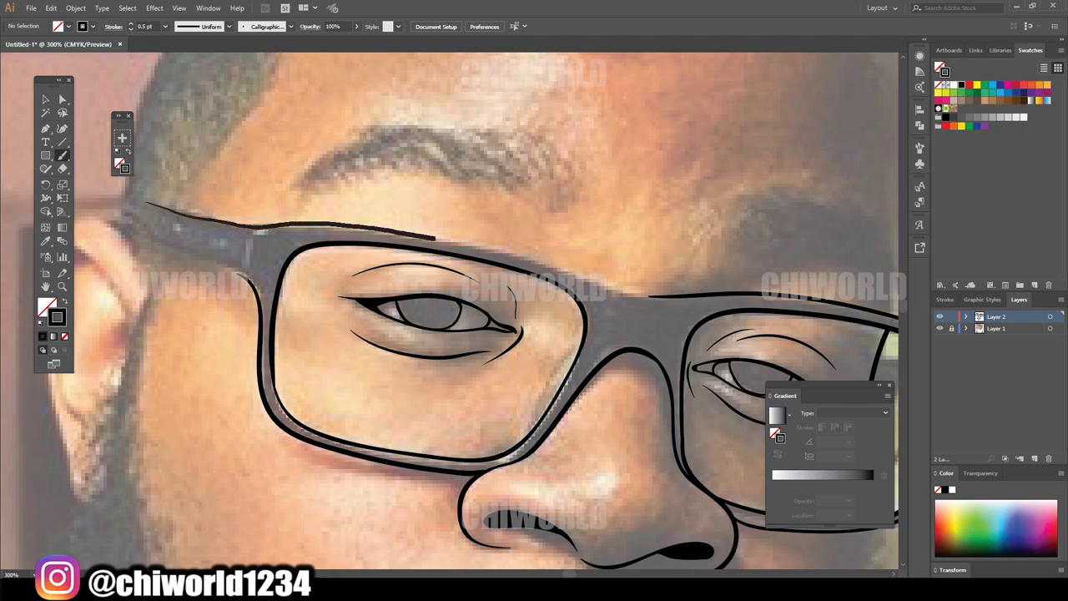
key("ctrl+minus")
left_click_drag(576, 232, 429, 523)
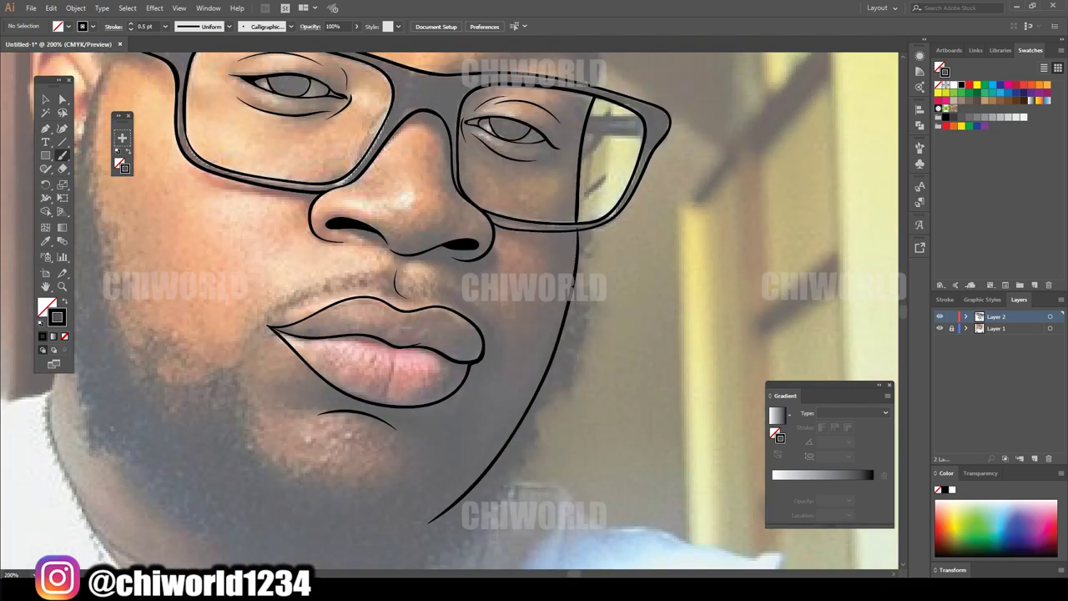
- Outline the ear with its top, helix, earlobe and inner detail
key("ctrl+plus")
key("ctrl+plus")
mouse_move(365, 541)
left_mouse_down()
mouse_move(323, 167)
mouse_move(422, 249)
left_mouse_up()
left_click_drag(306, 245, 405, 324)
left_click_drag(306, 374, 340, 457)
mouse_move(357, 229)
left_mouse_down()
mouse_move(373, 374)
mouse_move(346, 498)
left_mouse_up()
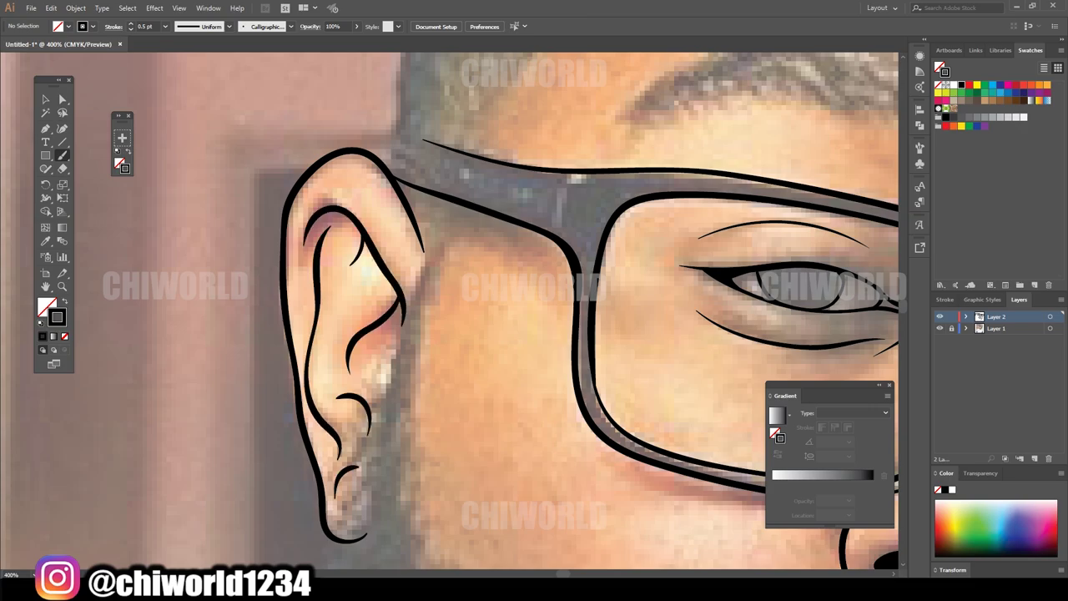
- Trace the left and right sides of the head, then view the whole face
key("ctrl+minus")
scroll(450, 312, "up", 5)
scroll(450, 311, "right", 4)
left_click_drag(177, 430, 303, 114)
scroll(451, 311, "right", 5)
left_click_drag(607, 505, 560, 167)
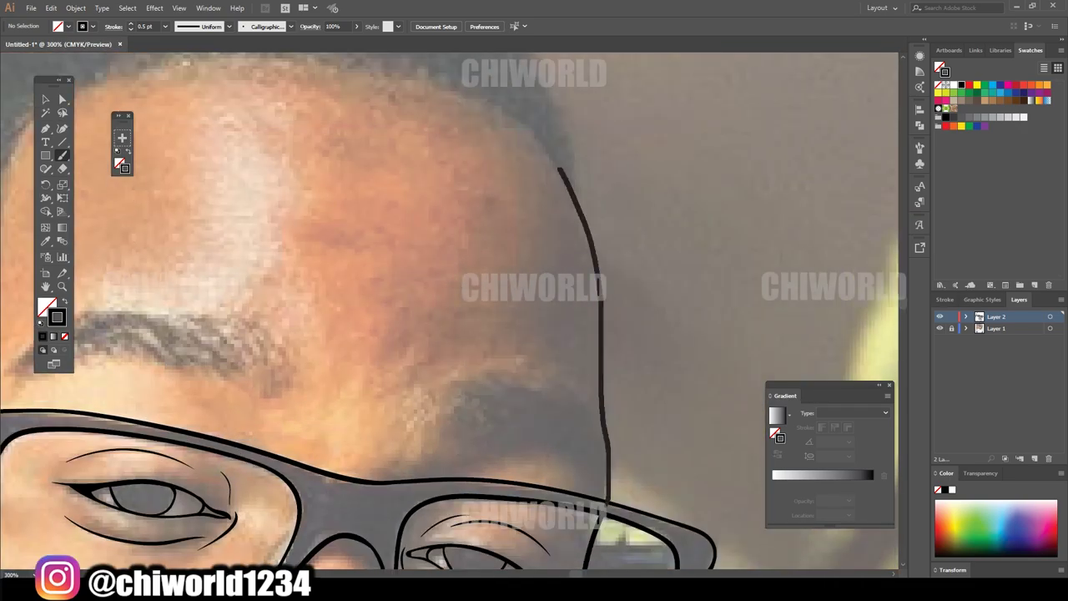
key("ctrl+1")
scroll(451, 312, "down", 1)
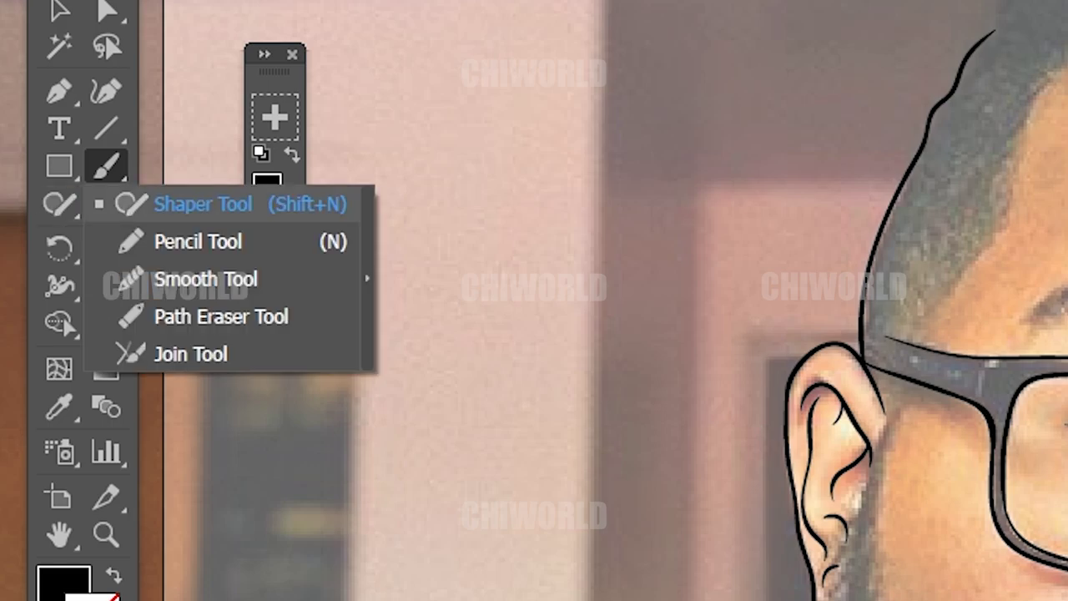
- Draw filled black beard shapes along the jaw and under the chin with the Pencil
left_click_drag(45, 168, 96, 182)
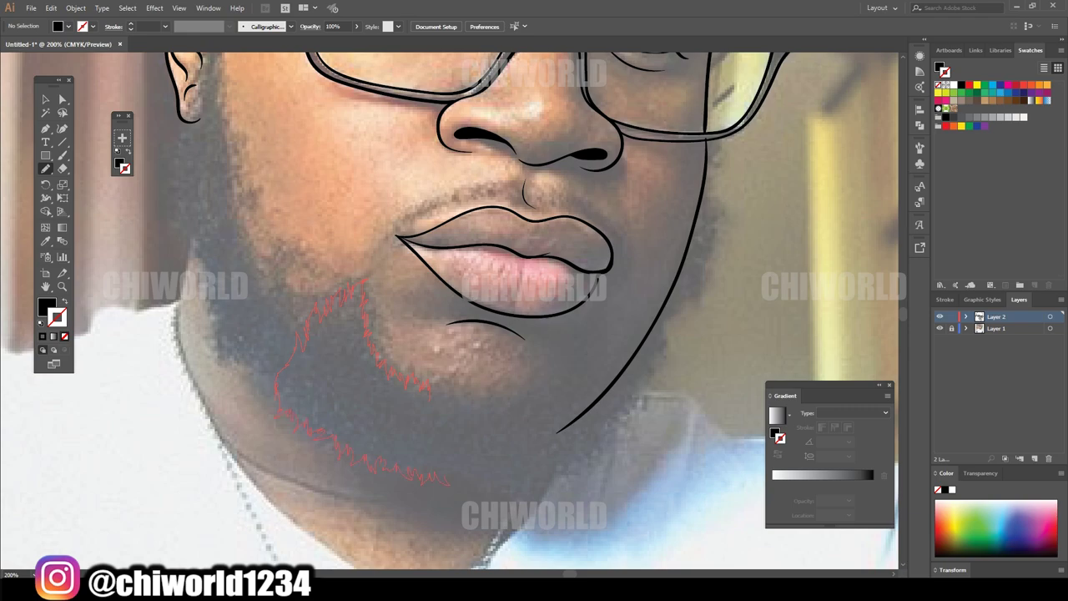
left_click_drag(449, 483, 430, 390)
scroll(430, 391, "right", 5)
left_click_drag(268, 390, 259, 401)
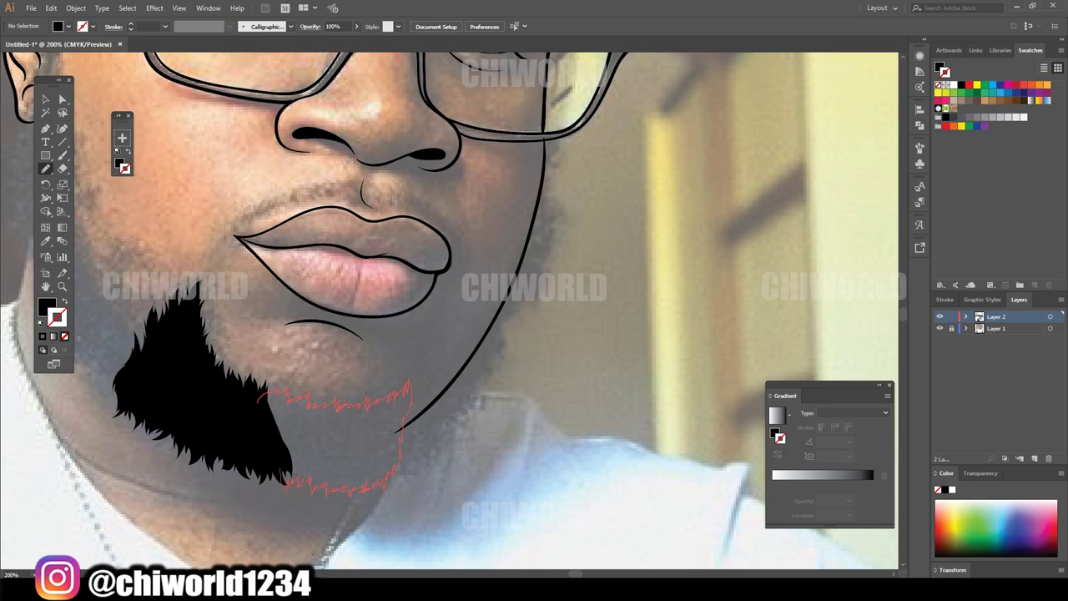
left_click_drag(284, 482, 263, 394)
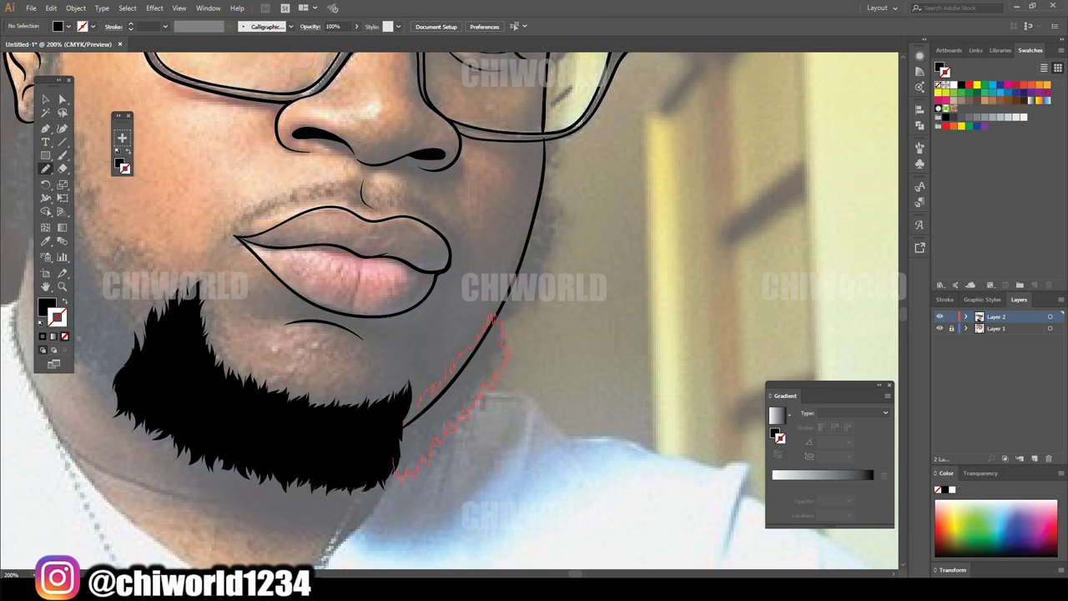
- Extend the black beard along the right jaw, left side and upper-left edge
left_click_drag(394, 472, 394, 471)
scroll(394, 471, "down", 3)
scroll(480, 538, "up", 3)
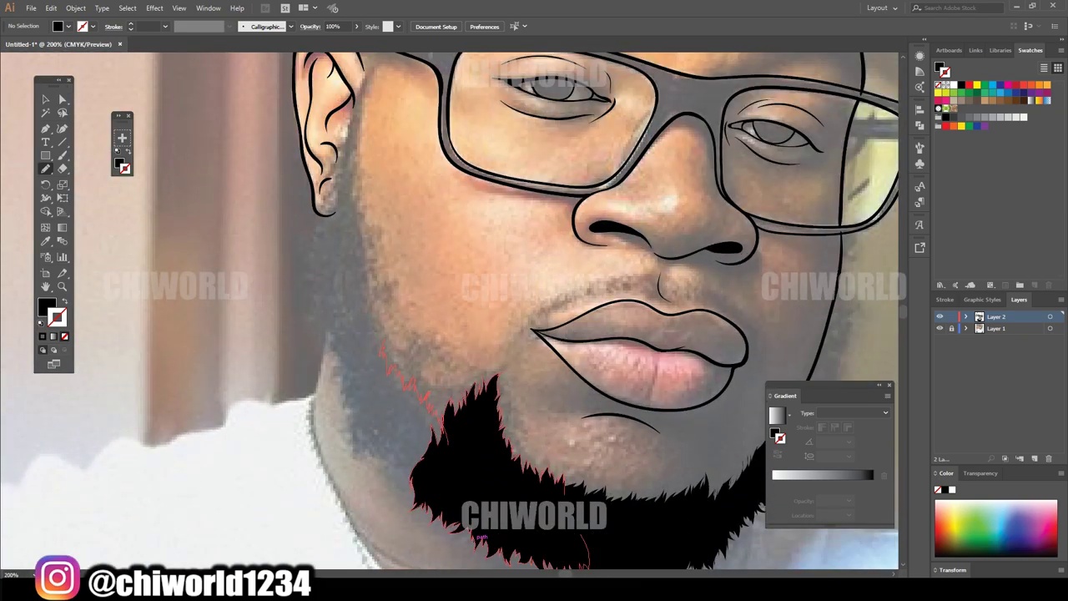
left_click_drag(383, 470, 413, 480)
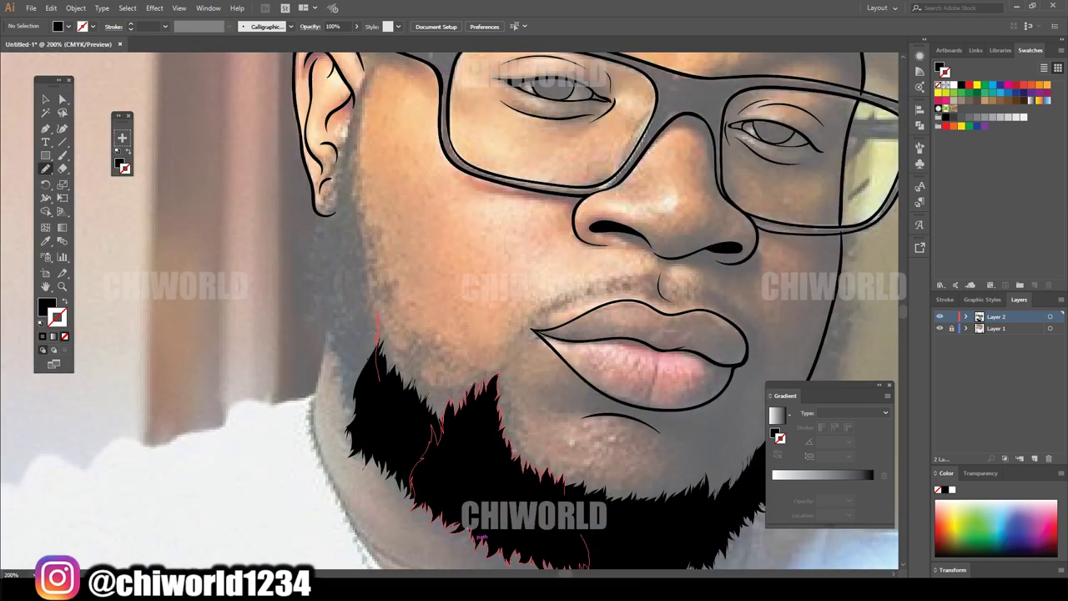
left_click_drag(335, 370, 347, 393)
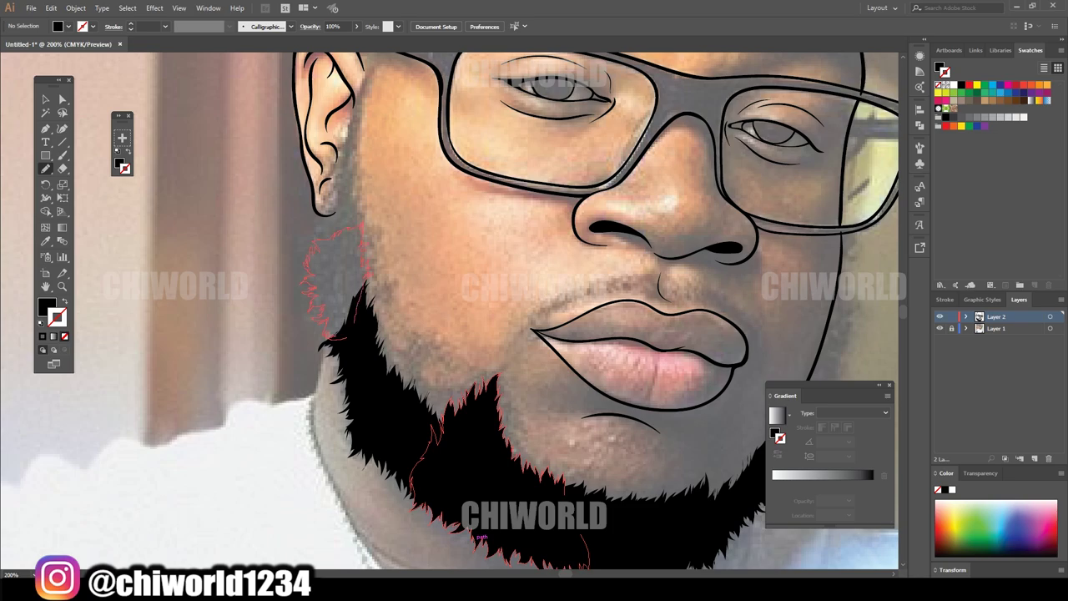
scroll(477, 535, "down", 3)
scroll(377, 522, "up", 5)
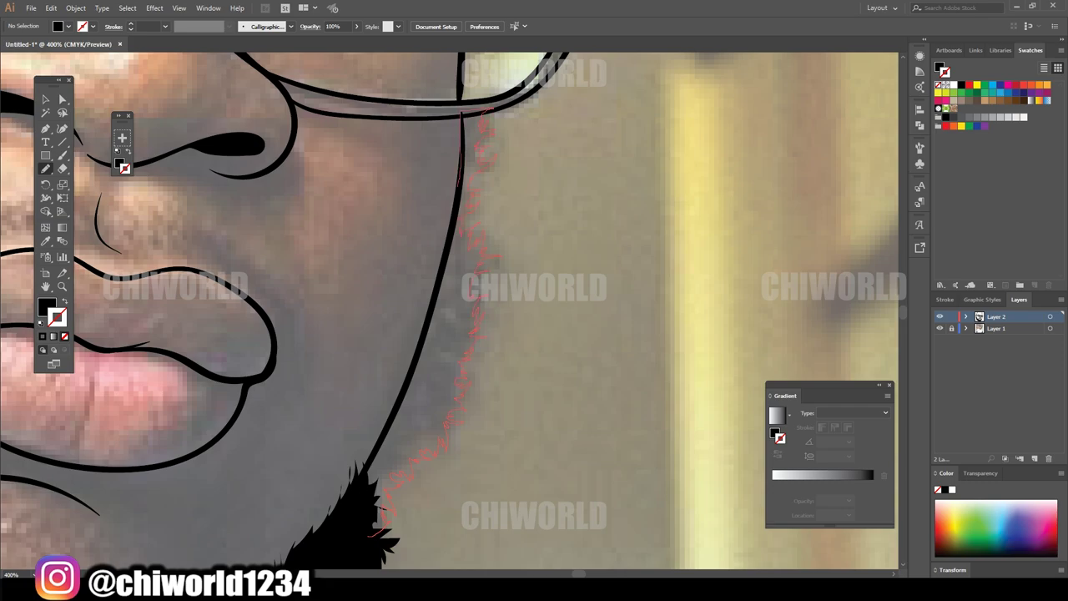
scroll(380, 522, "down", 3)
scroll(447, 409, "up", 3)
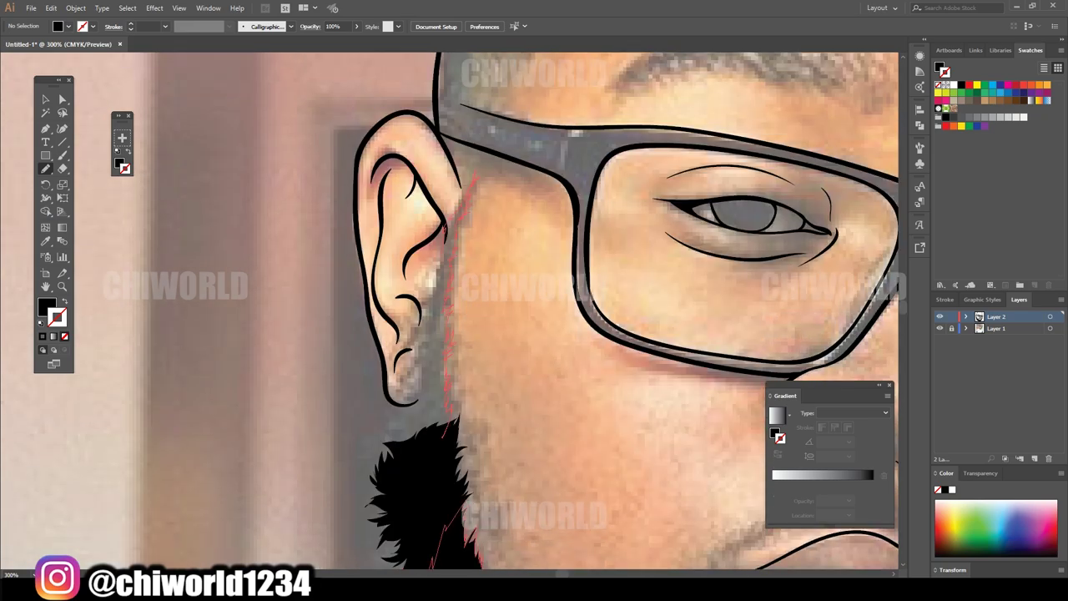
scroll(434, 334, "down", 3)
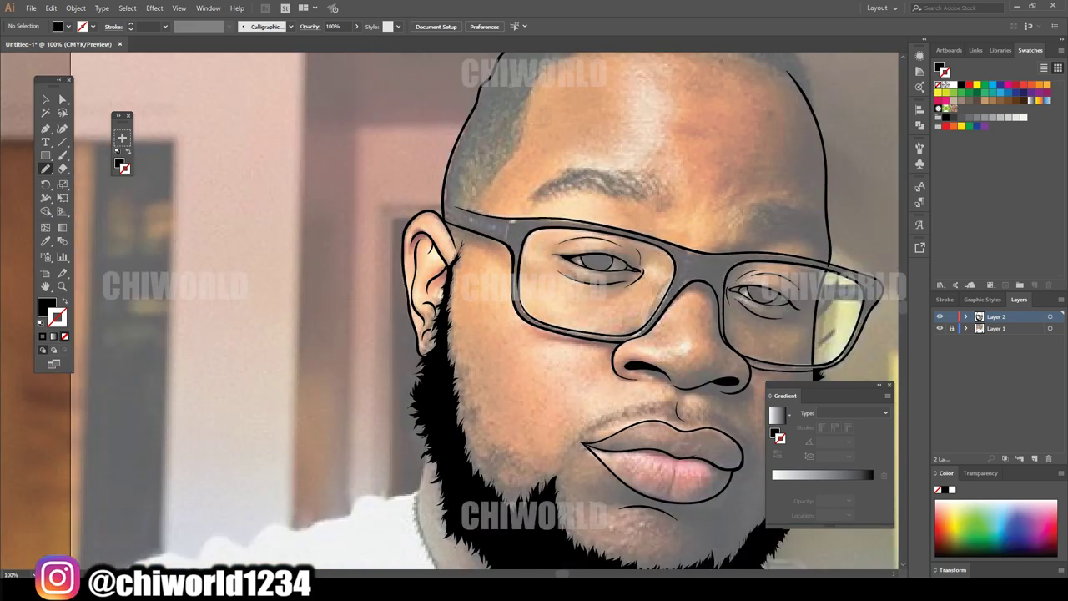
scroll(451, 125, "up", 3)
scroll(451, 125, "up", 1)
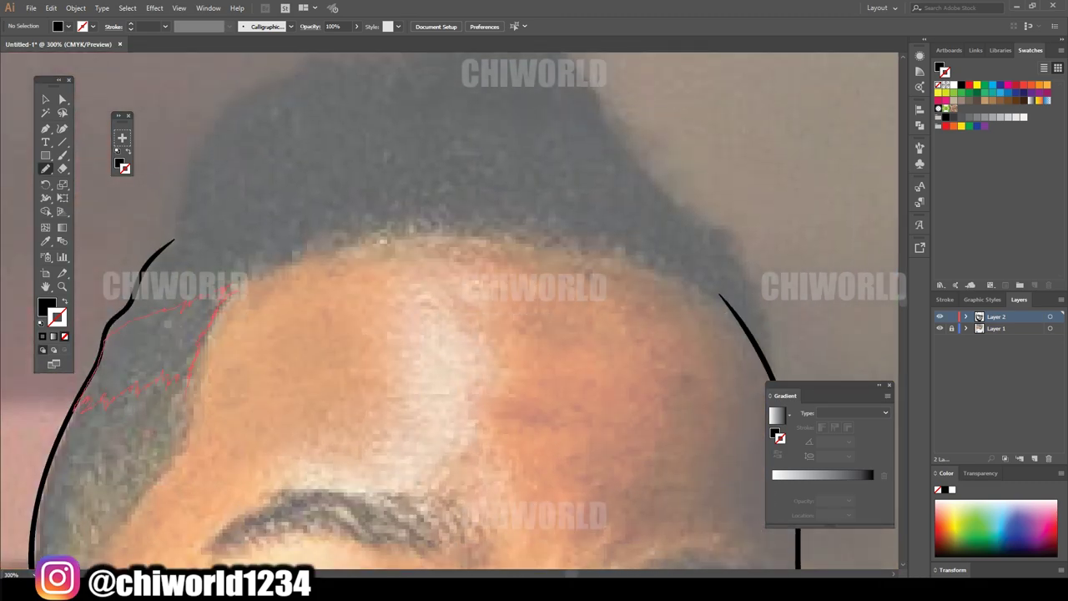
- Trace the hairline into a large solid black hair shape extending to the right
left_click_drag(224, 291, 218, 294)
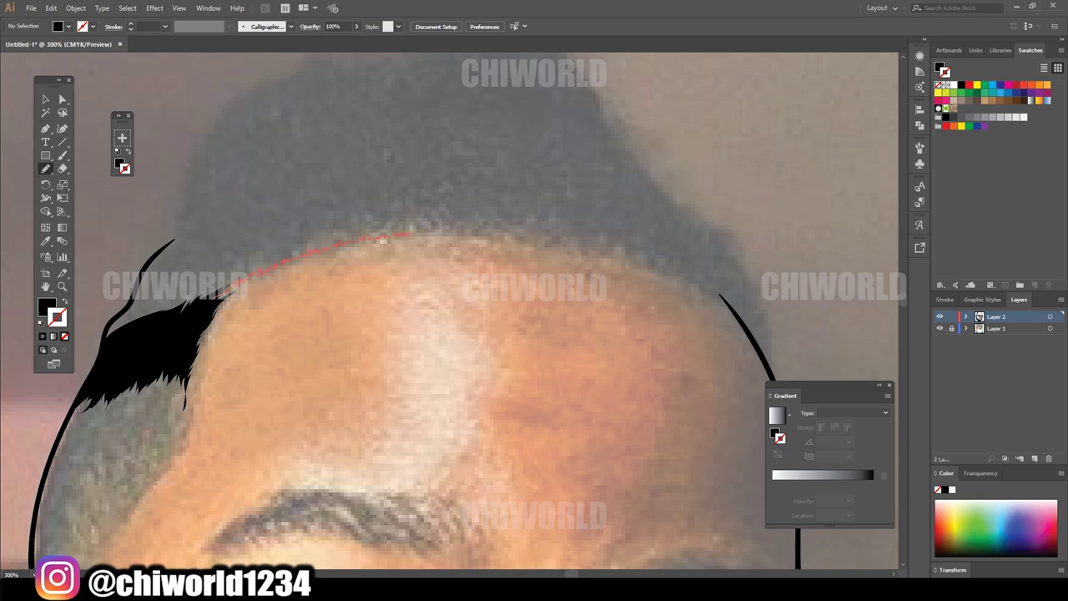
left_click_drag(407, 235, 200, 276)
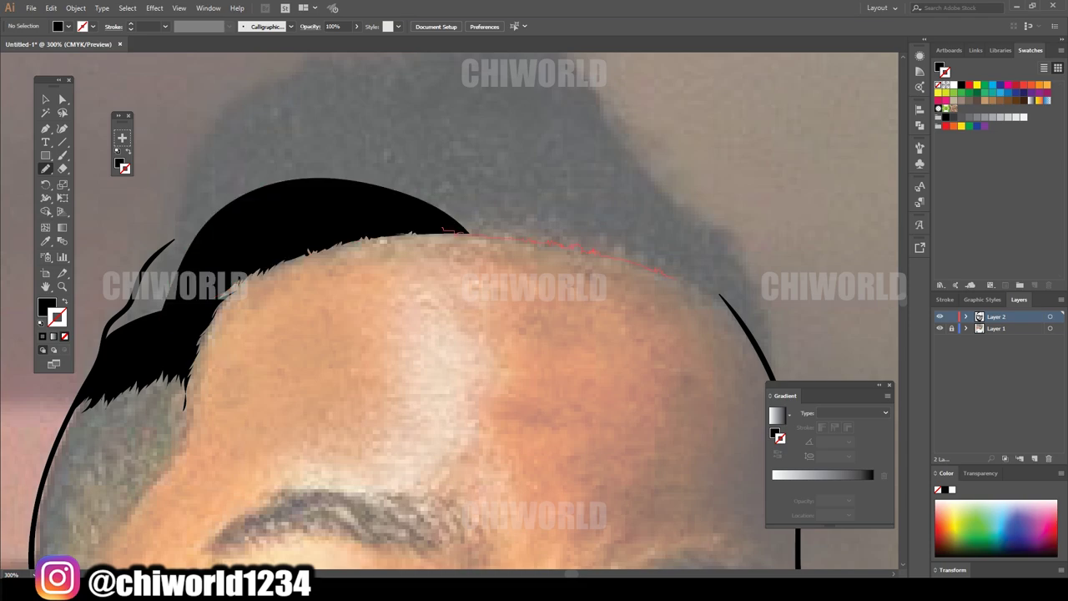
left_click_drag(667, 274, 732, 311)
scroll(389, 310, "up", 2)
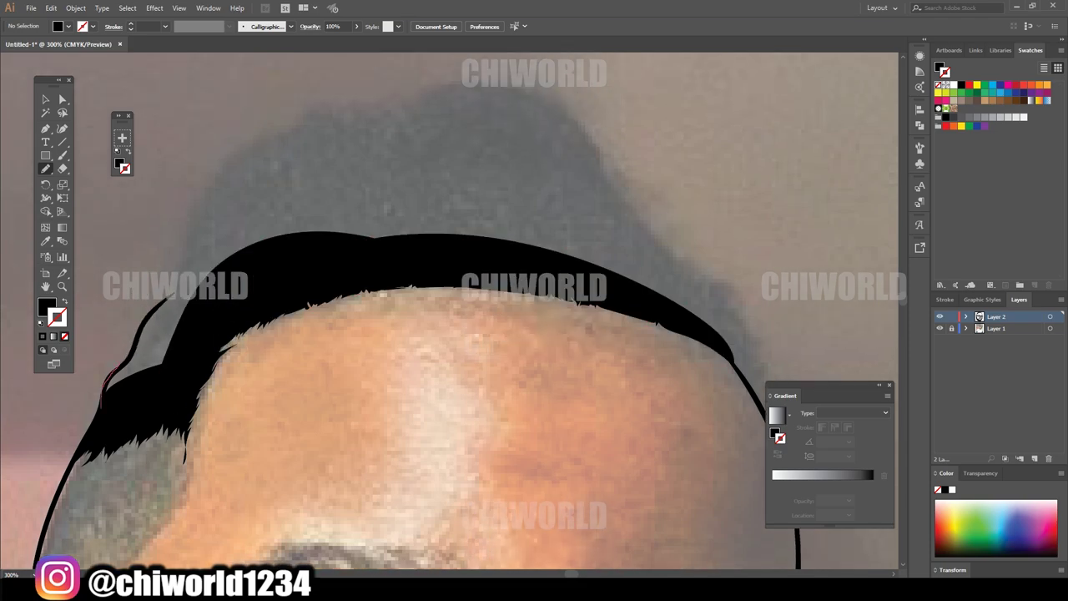
- Close the black hair shape over the head top and fill the iris solid black
left_click_drag(384, 155, 389, 234)
left_click_drag(327, 107, 320, 156)
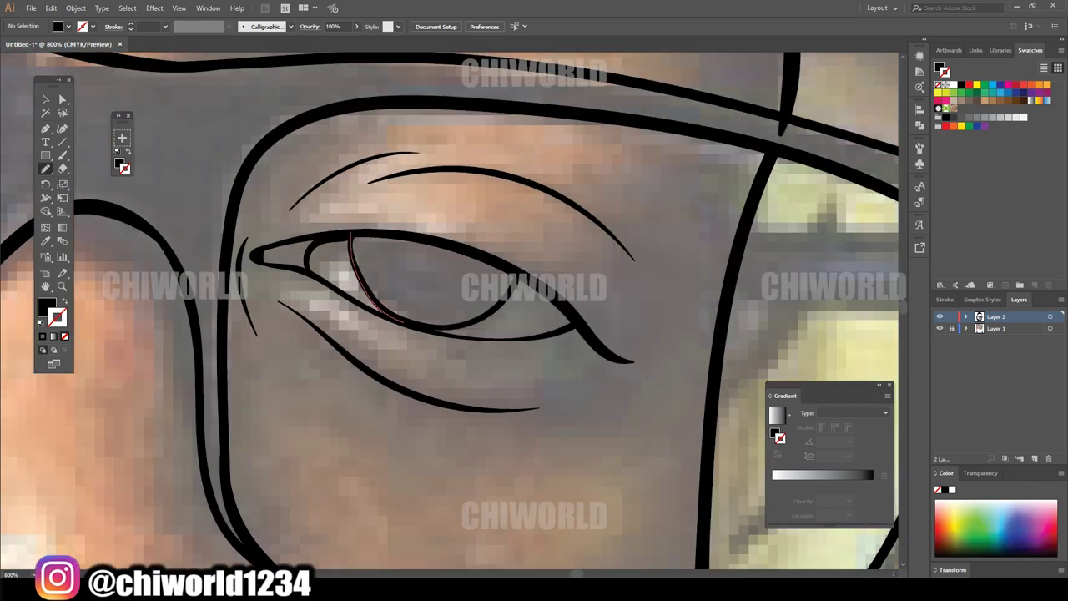
left_click_drag(402, 302, 460, 324)
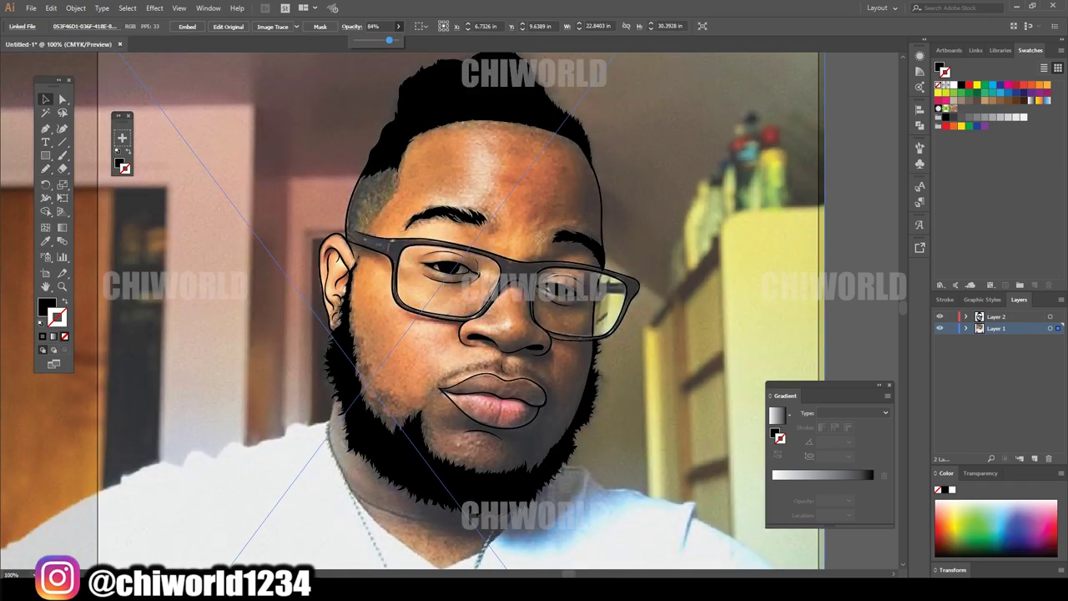
- Pencil-trace the lens rims and temple arm as thick black filled frame shapes
key("n")
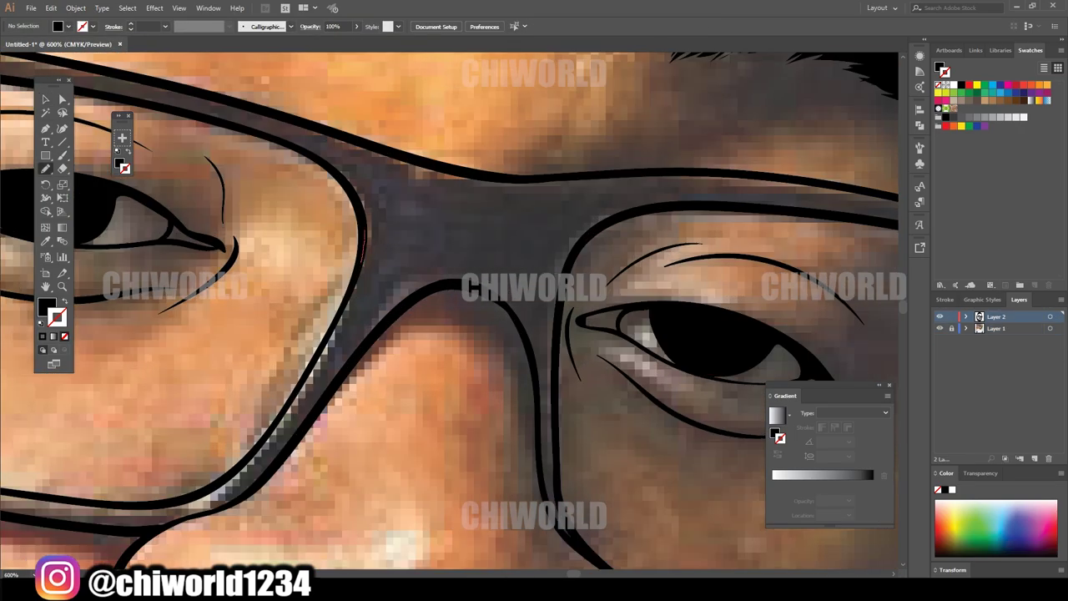
mouse_move(364, 230)
left_mouse_down()
mouse_move(409, 315)
mouse_move(407, 154)
left_mouse_up()
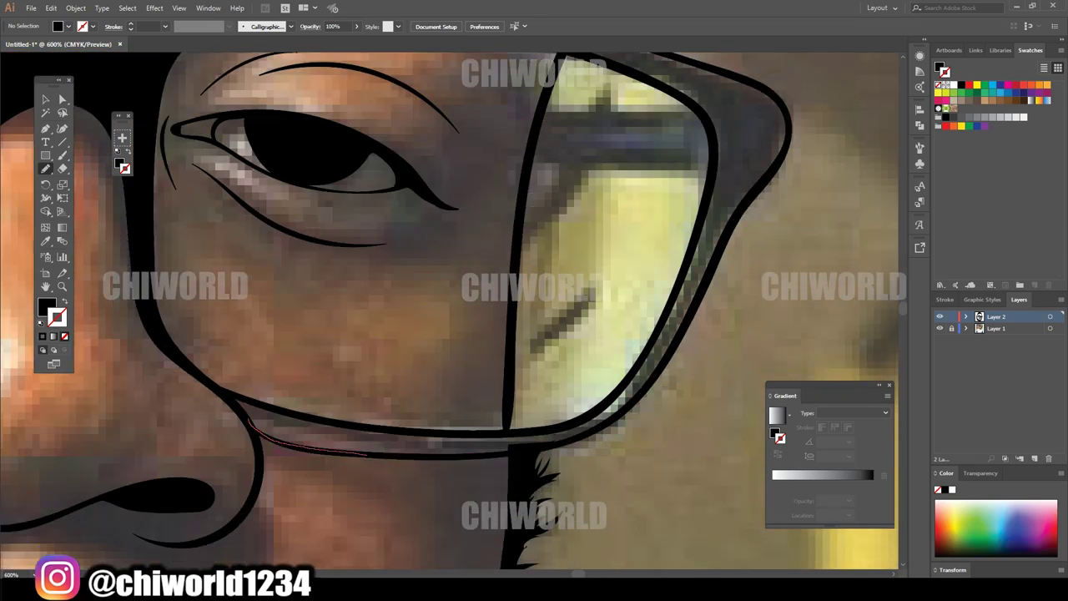
left_click_drag(368, 455, 321, 429)
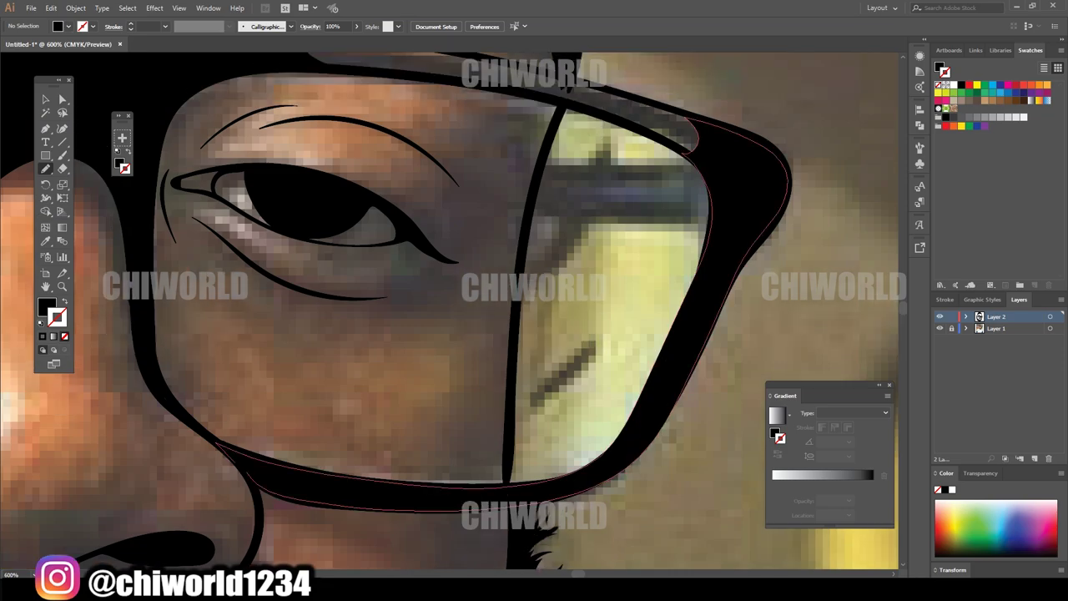
left_click_drag(526, 282, 710, 312)
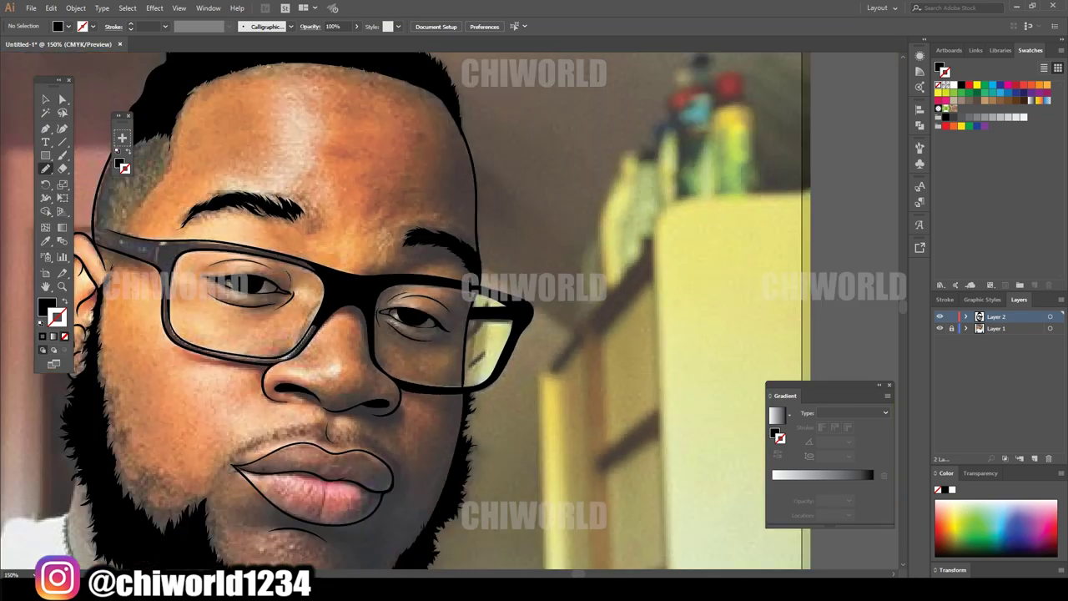
scroll(534, 309, "up", 5)
mouse_move(405, 376)
left_mouse_down()
mouse_move(658, 328)
mouse_move(489, 336)
left_mouse_up()
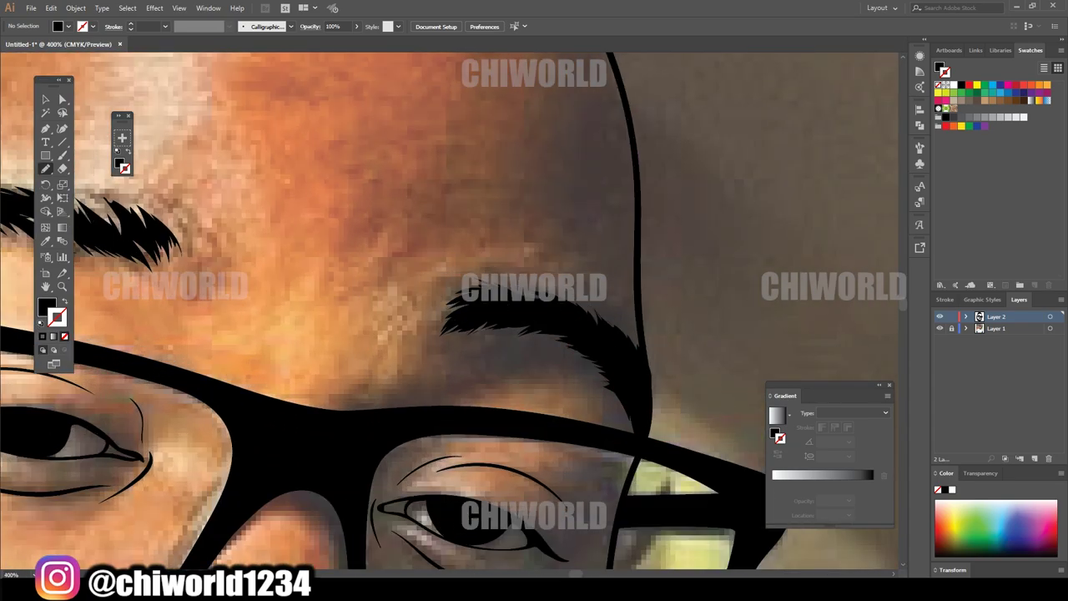
- Add black eyebrow, temple hair and chin beard strands, then hide the photo layer
left_click_drag(444, 309, 574, 302)
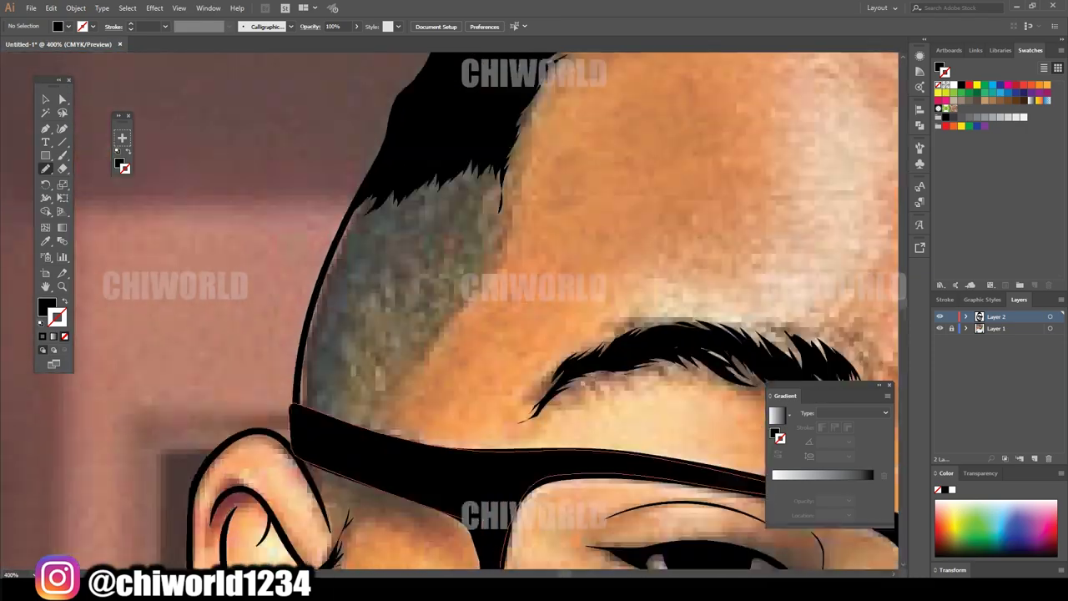
left_click_drag(328, 370, 320, 402)
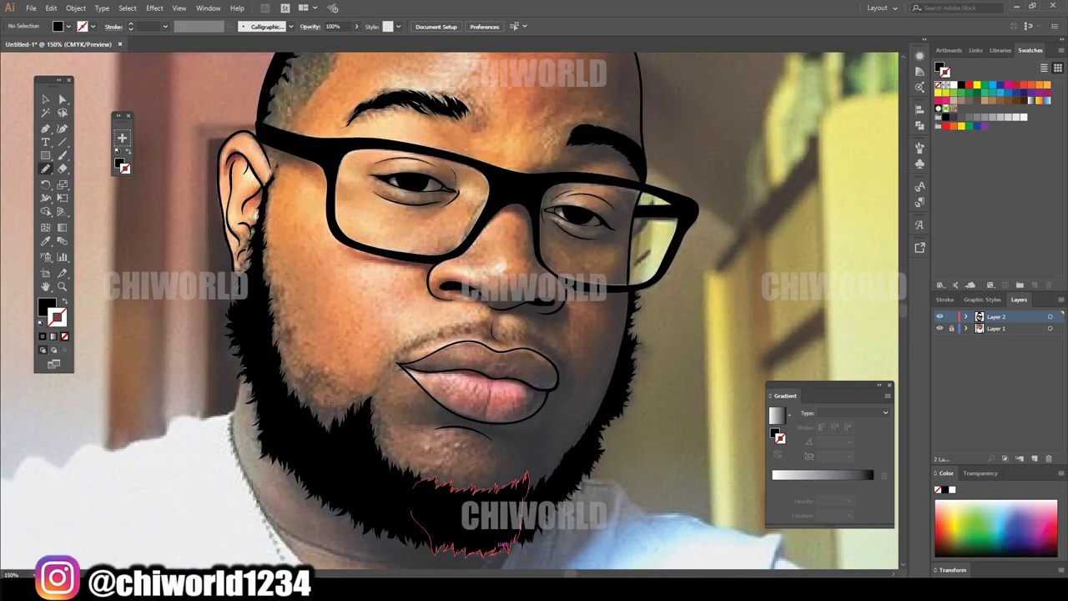
left_click_drag(524, 414, 477, 475)
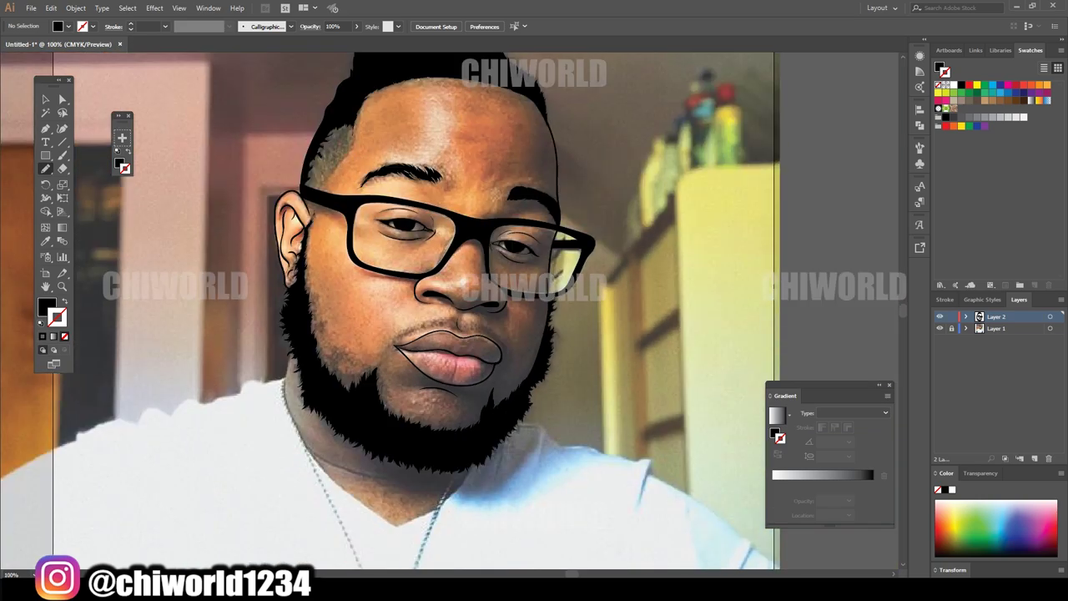
left_click(940, 328)
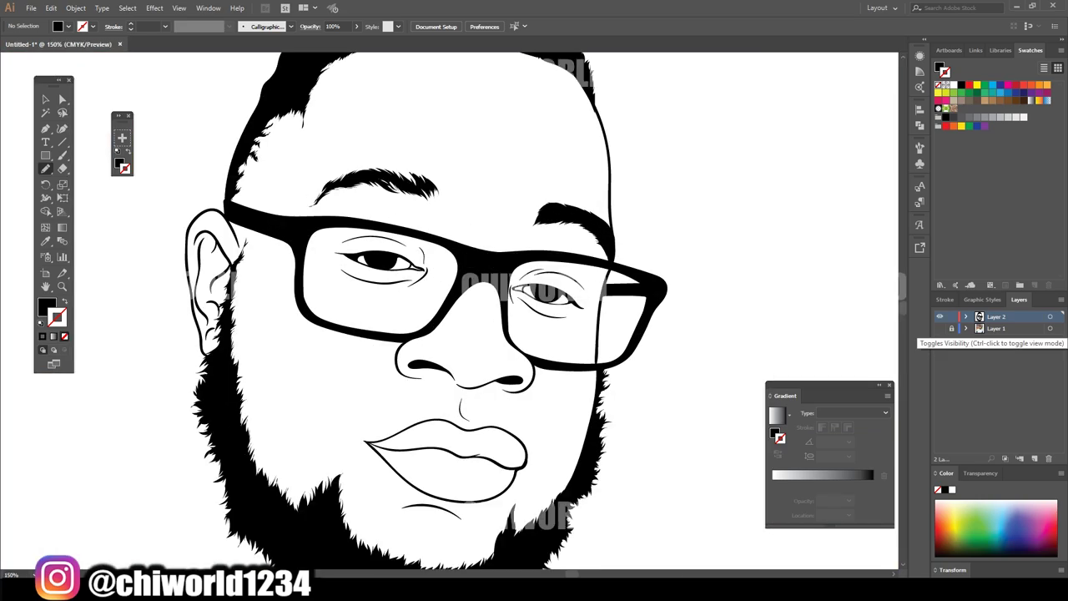
- Show the photo again and set a 0.5 pt black brush stroke with no fill
left_click(940, 328)
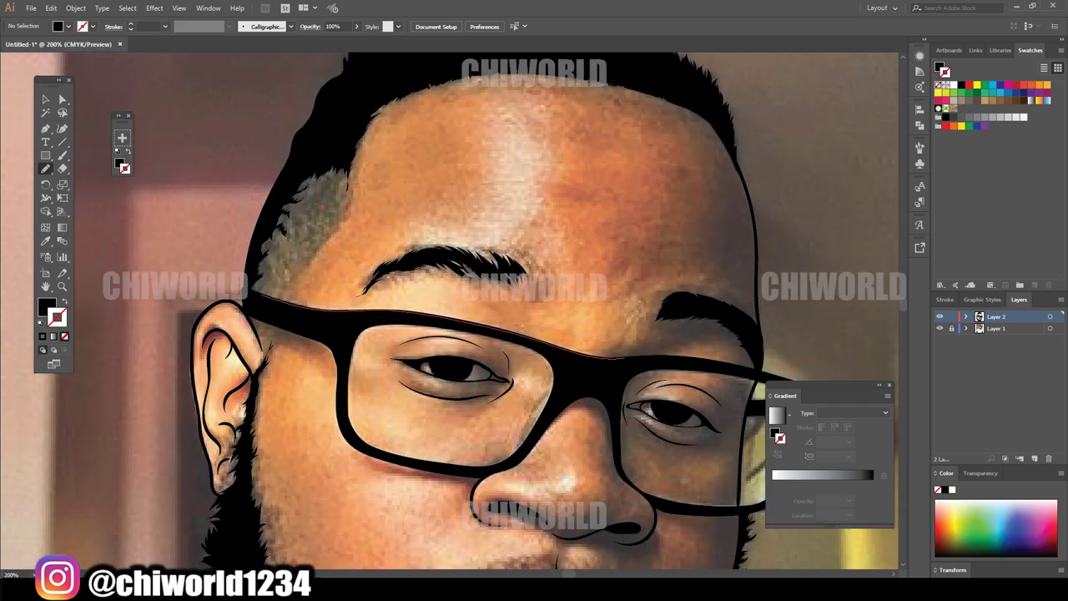
scroll(342, 134, "up", 2)
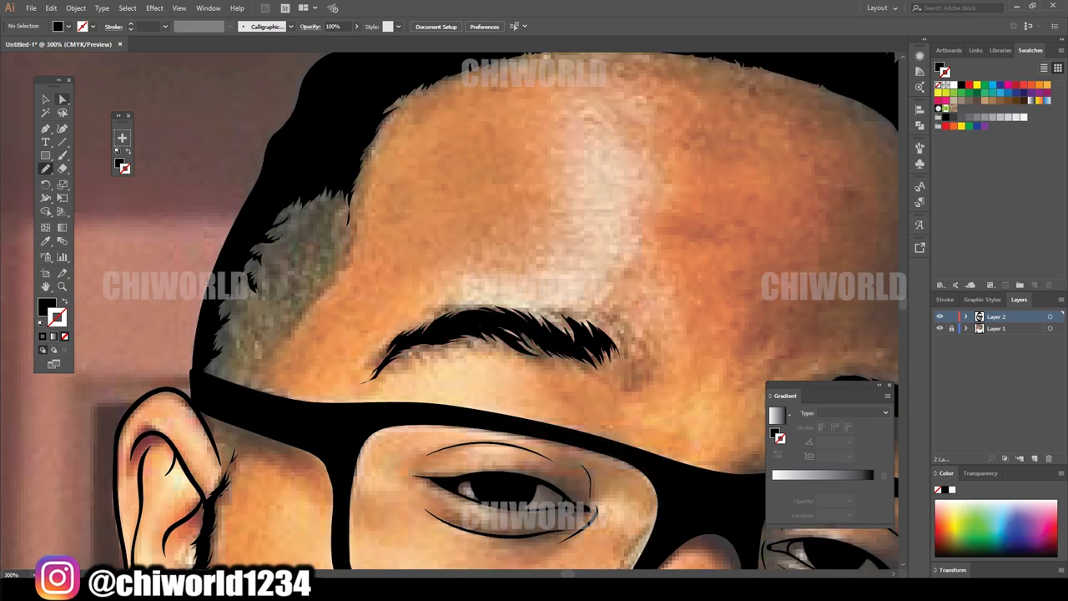
left_click(63, 154)
key("shift+x")
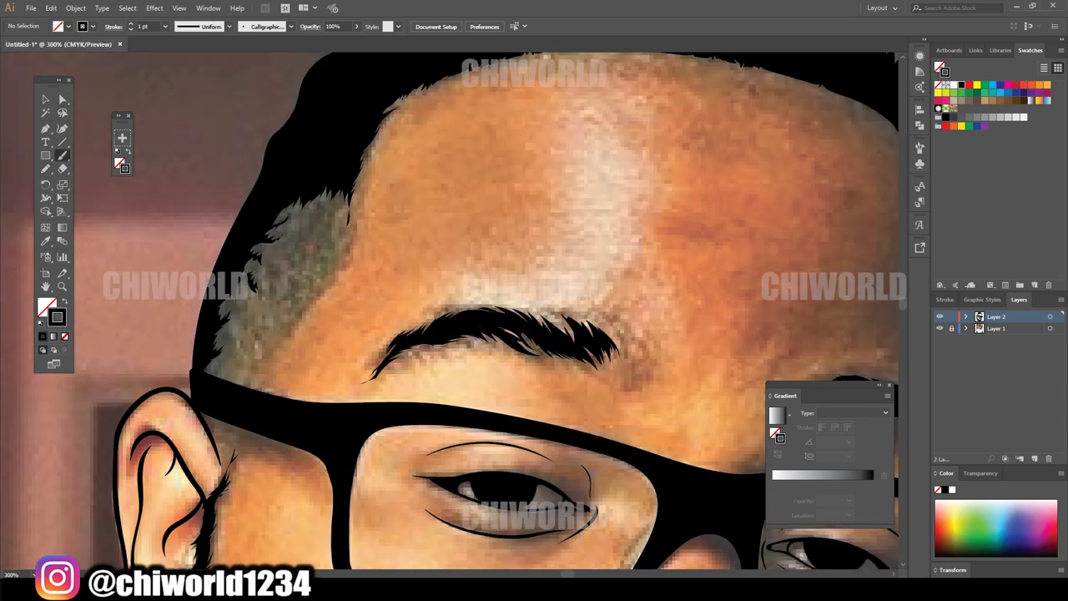
left_click(165, 26)
left_click(179, 52)
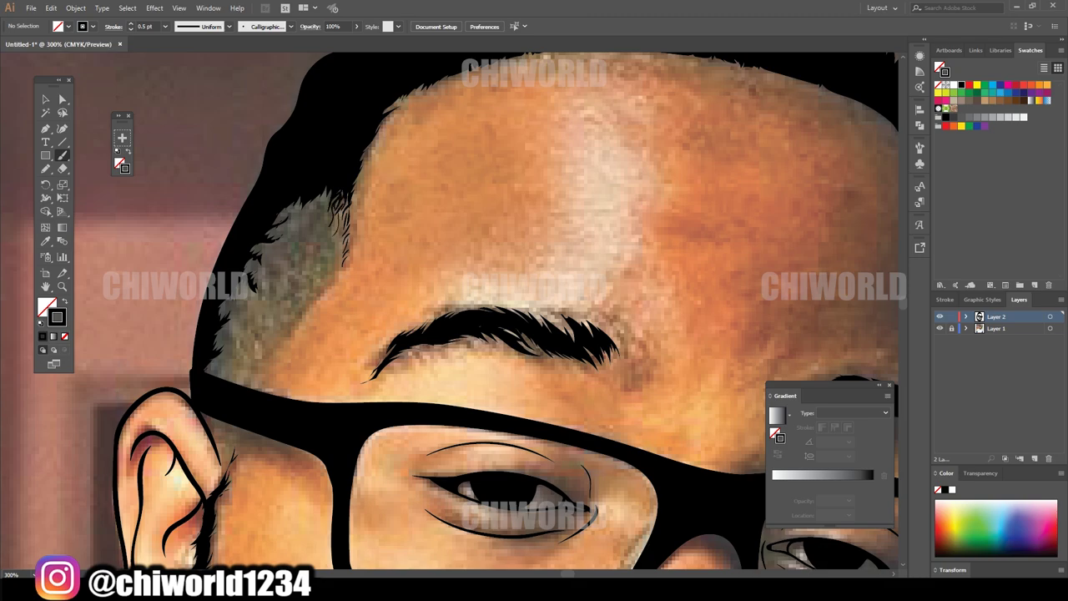
key("ctrl+plus")
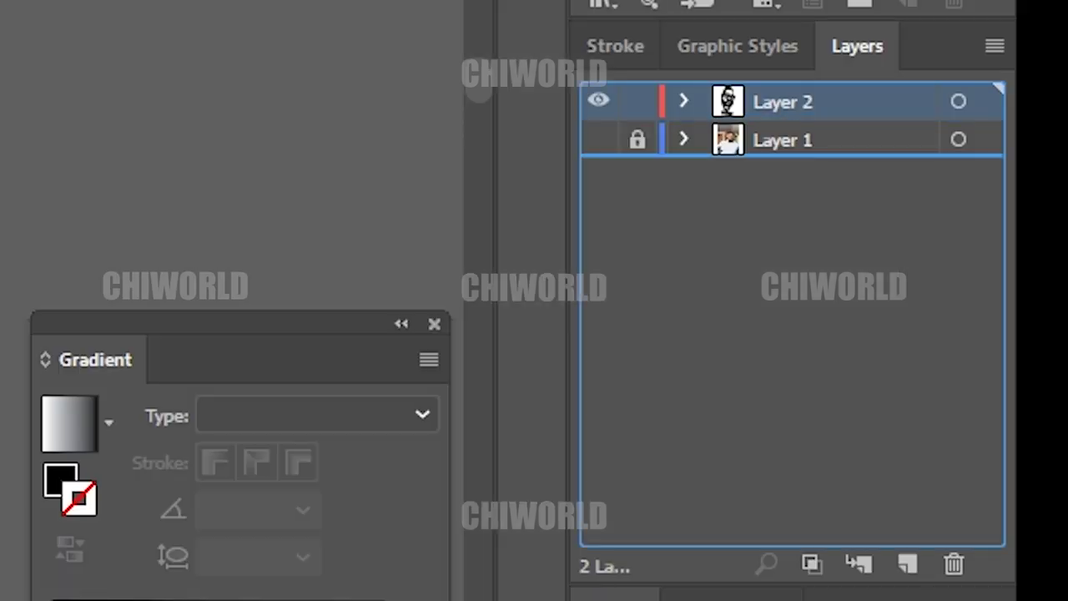
- Duplicate the line-art layer and set the fill colour to salmon #D87D5D
left_click_drag(783, 101, 908, 564)
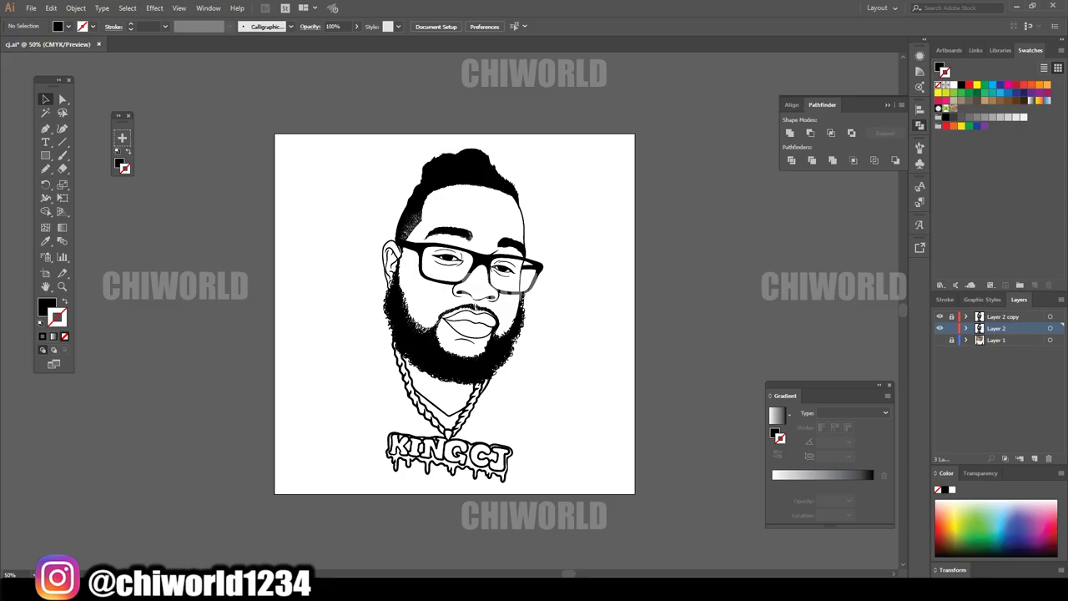
double_click(47, 307)
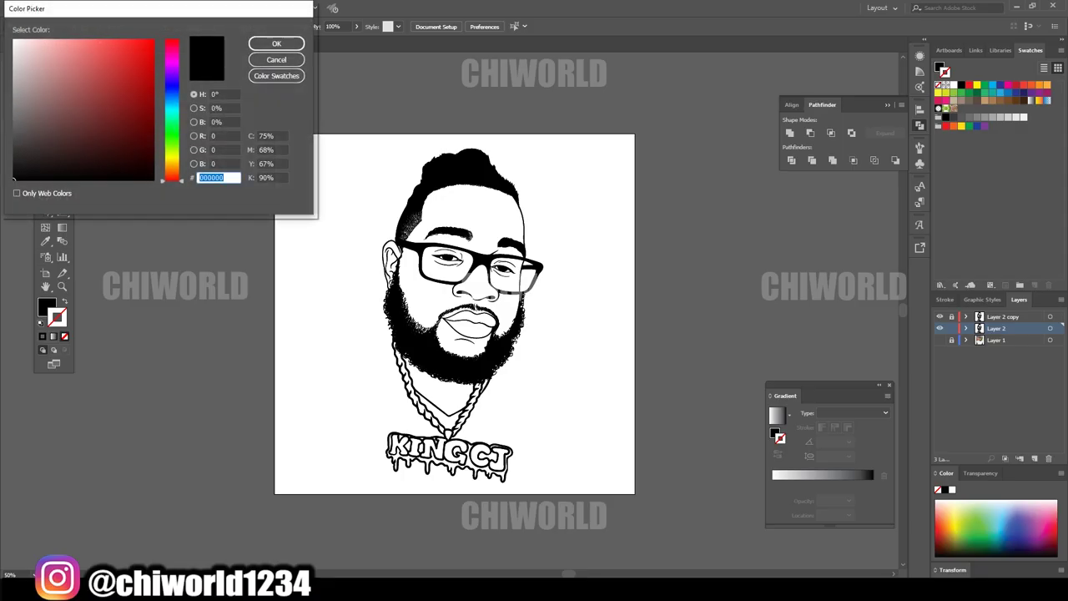
left_click_drag(172, 178, 172, 173)
left_click_drag(78, 72, 78, 48)
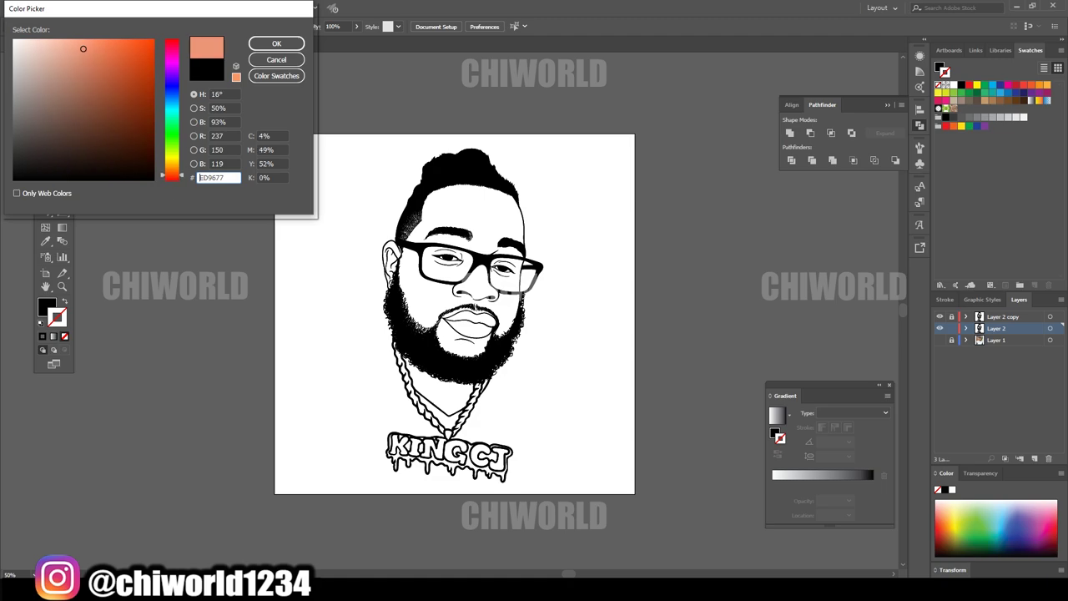
left_click_drag(83, 48, 88, 63)
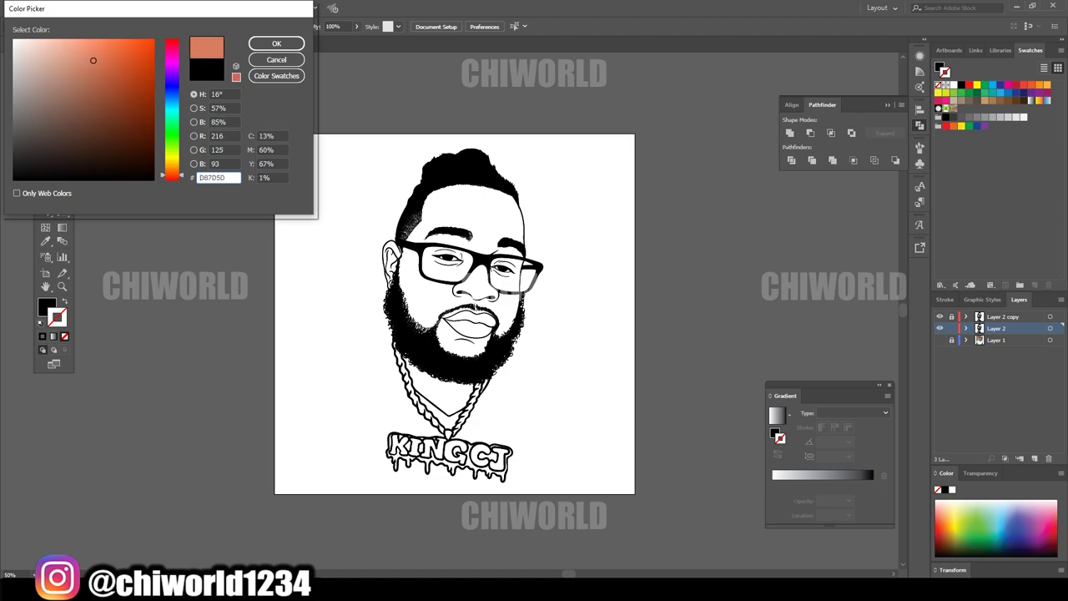
left_click(276, 43)
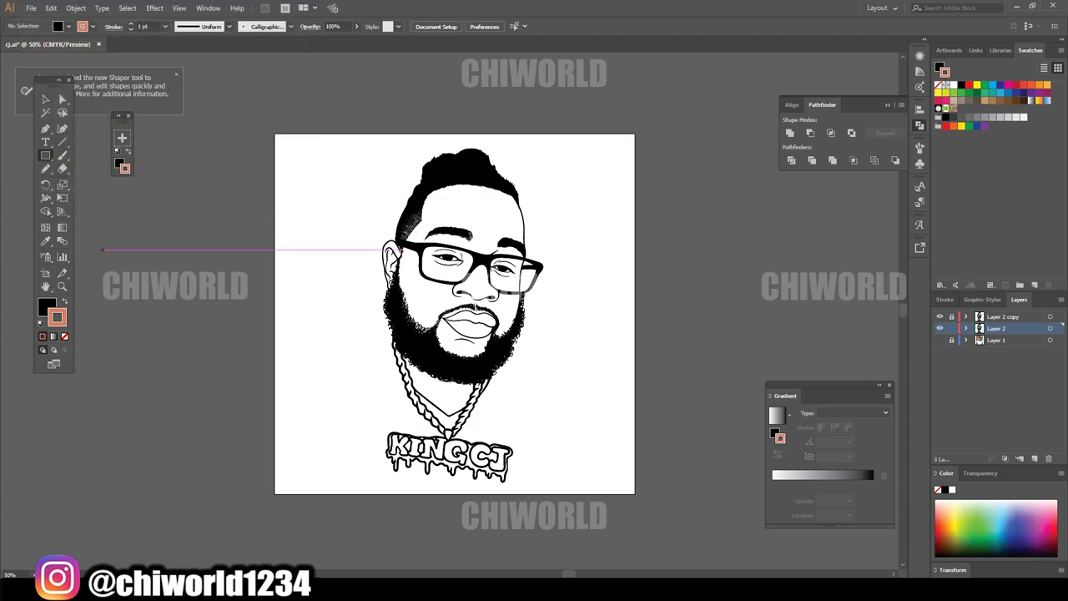
- Draw a salmon rectangle covering the portrait and send it behind the line art
key("shift+x")
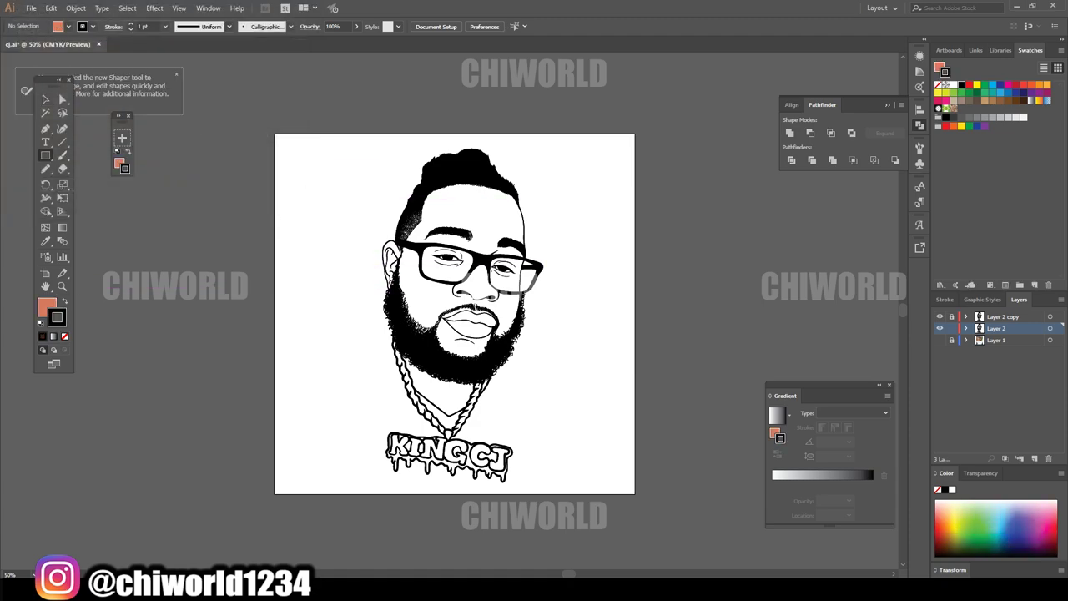
left_click_drag(334, 111, 559, 499)
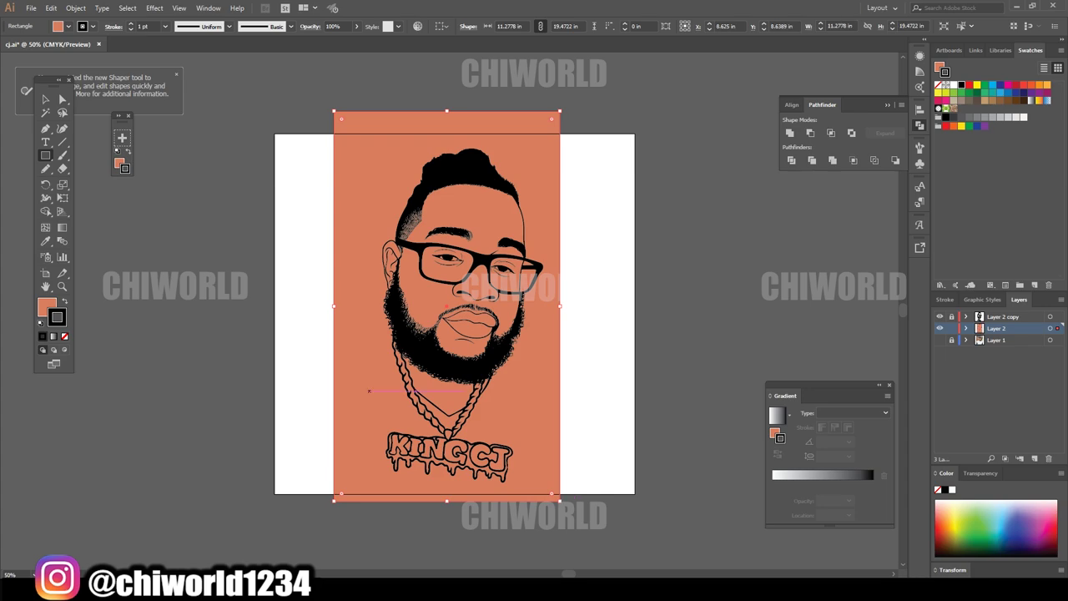
key("v")
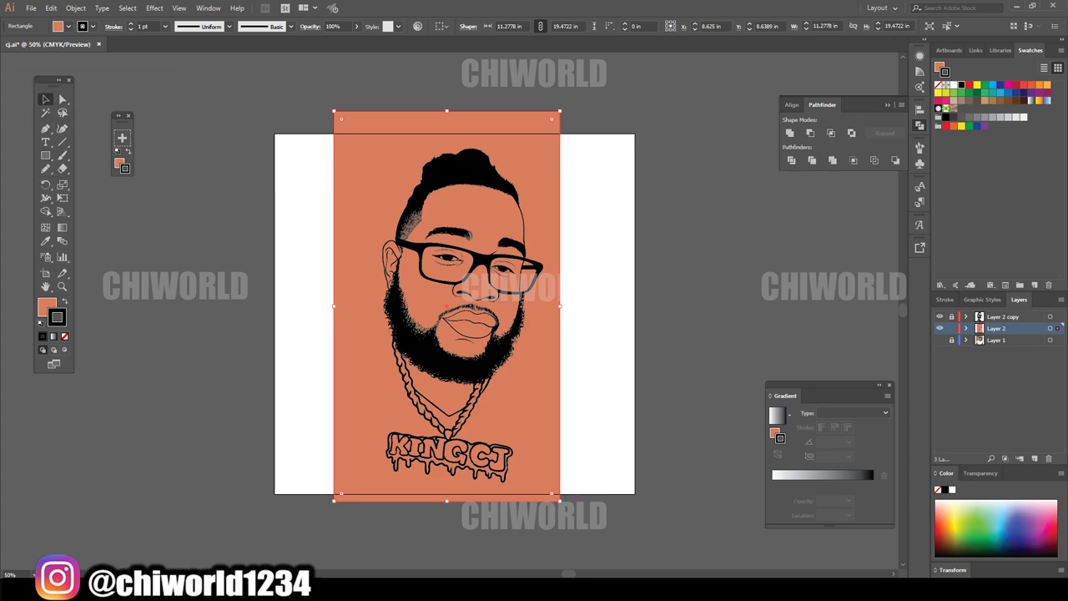
right_click(355, 318)
mouse_move(387, 492)
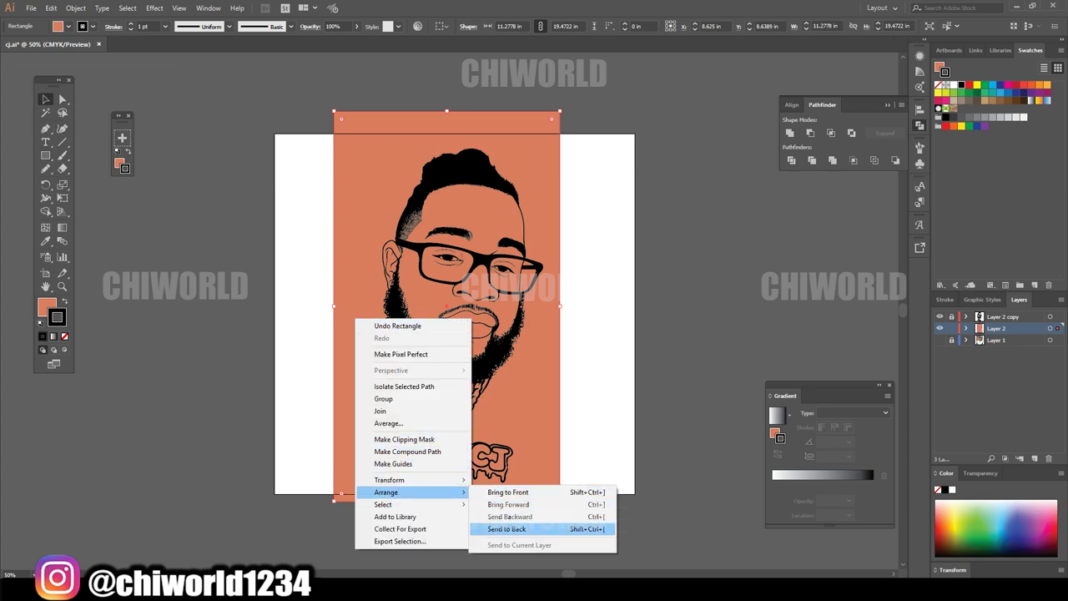
left_click(507, 530)
- Merge all the artwork, isolate the merged group and remove the salmon area outside the head
key("ctrl+a")
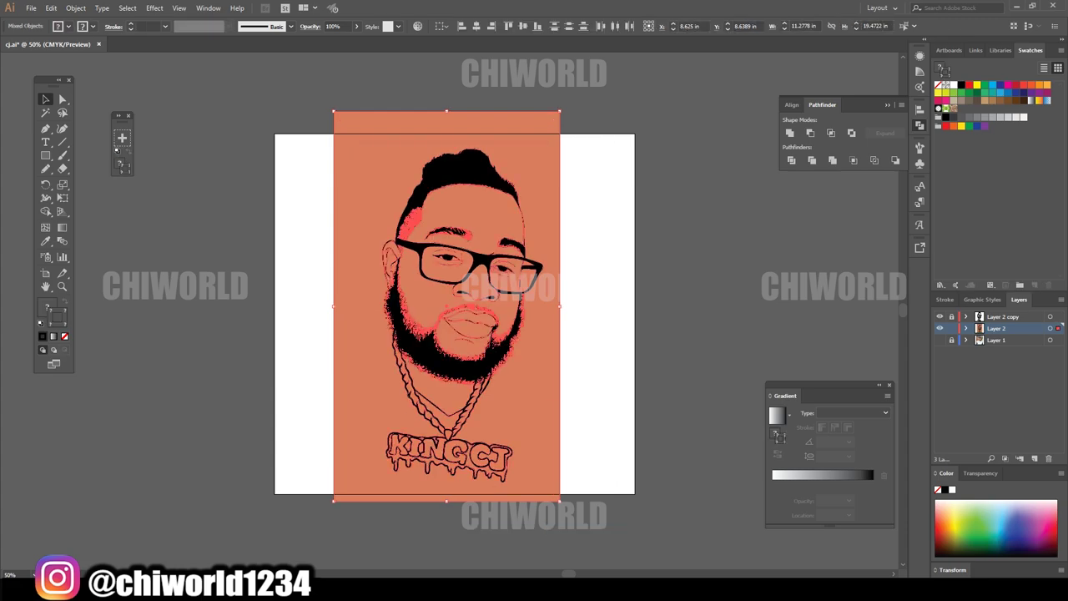
right_click(549, 361)
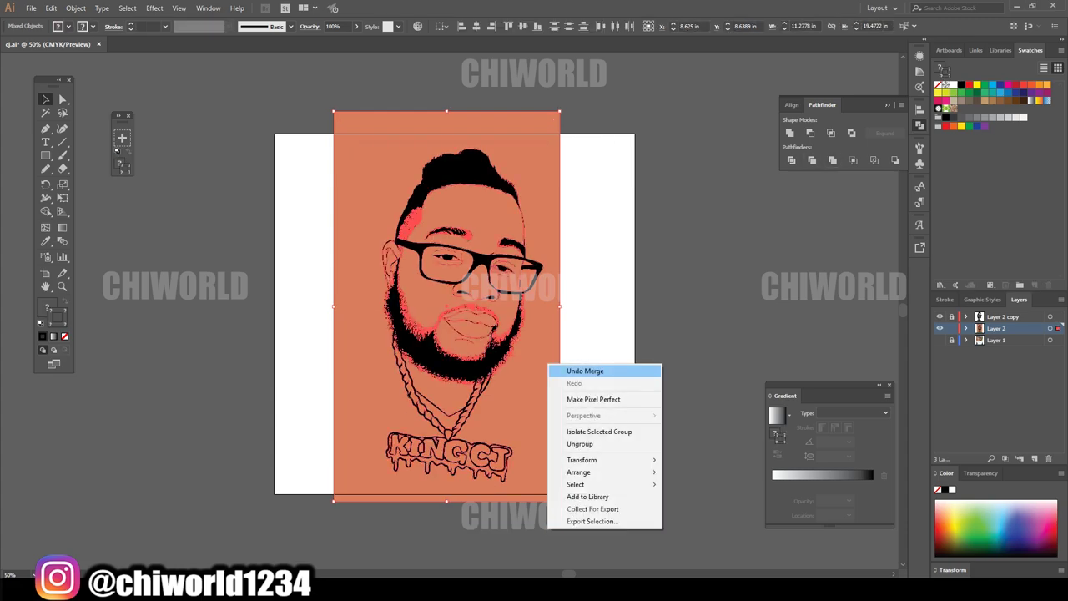
left_click(584, 431)
key("ctrl+a")
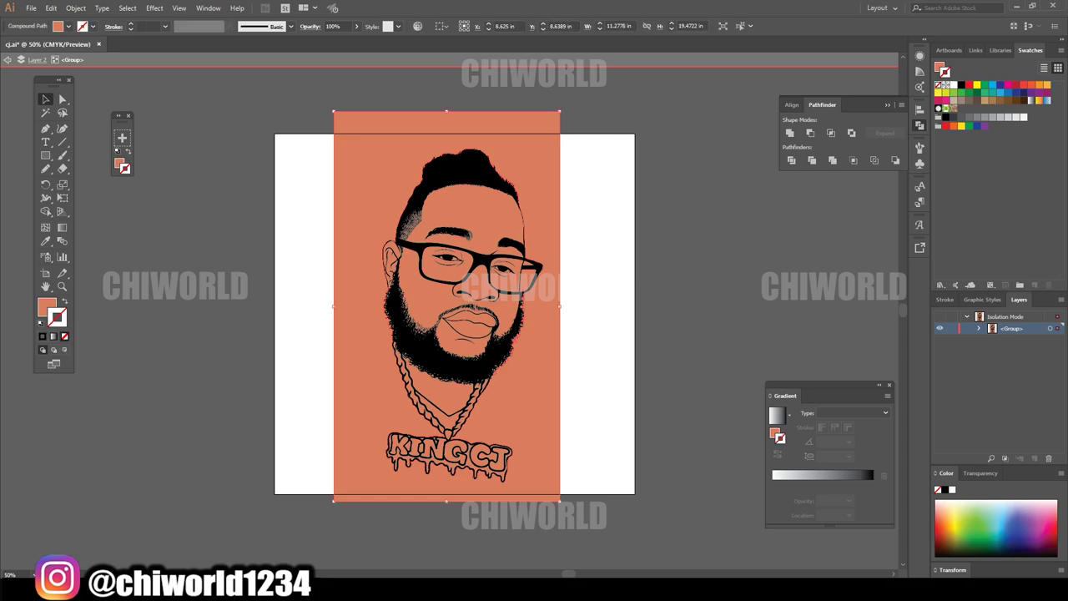
key("ctrl+shift+bracketleft")
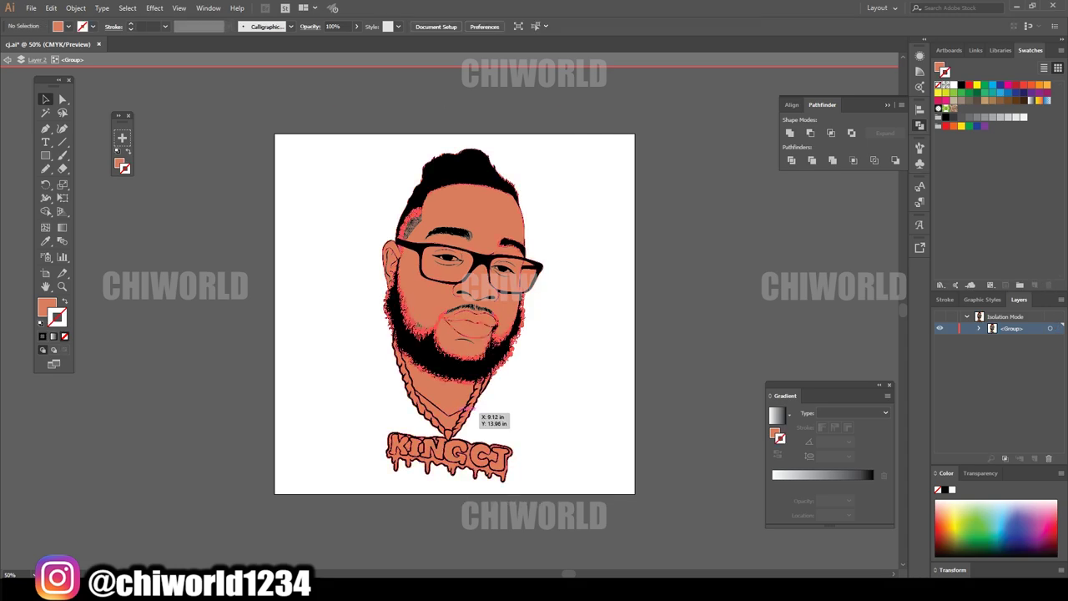
- Delete the skin fill in the gap under the chin and zoom in on the portrait
key("Delete")
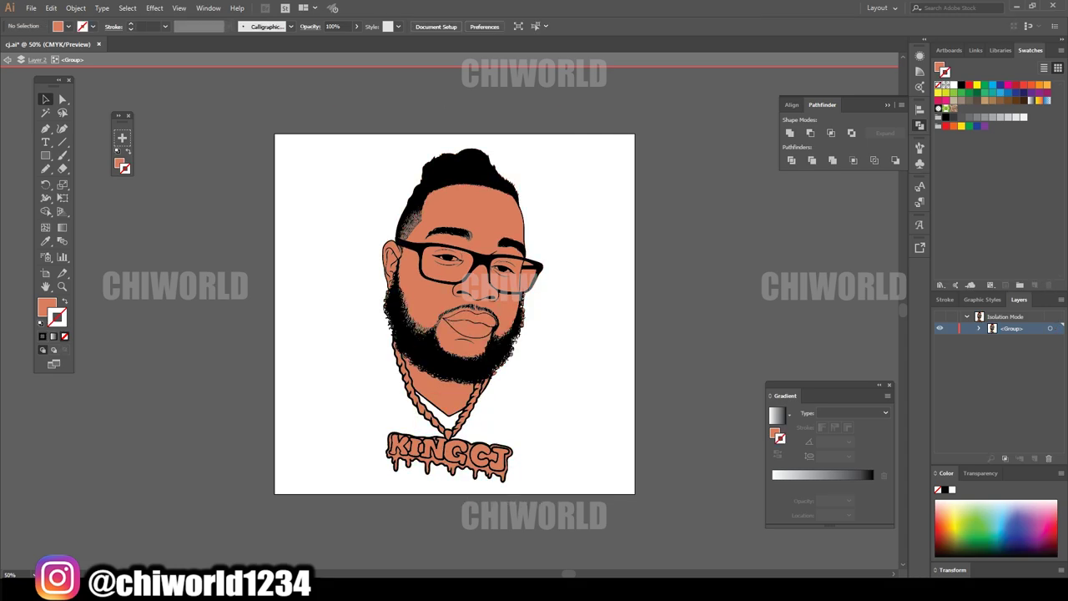
scroll(455, 320, "up", 2)
key("ctrl+plus")
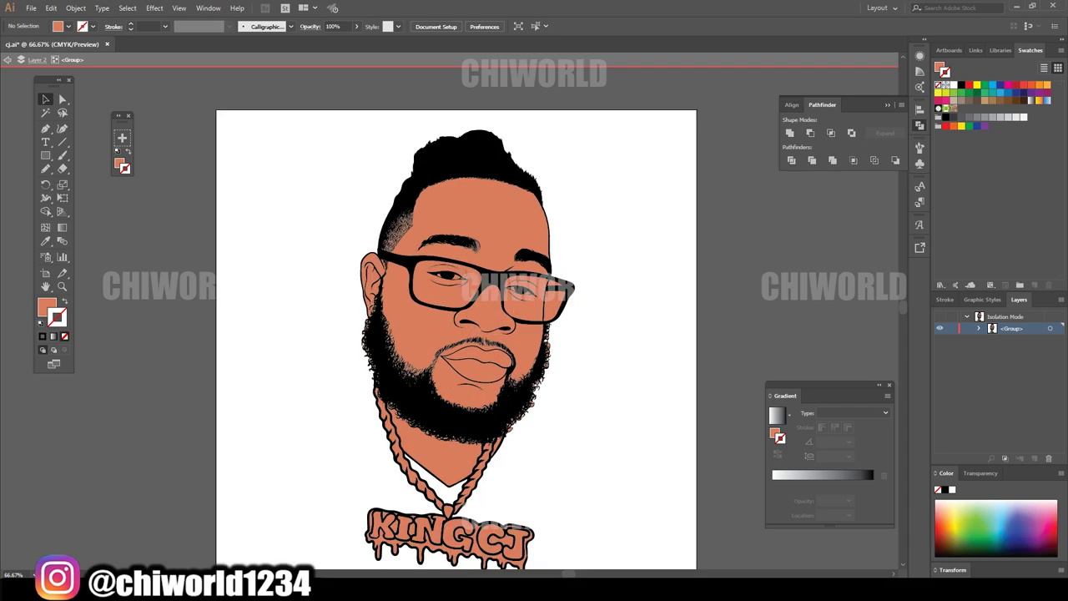
- Exit isolation mode and expand Layer 2 and its <Group> in the Layers panel
key("Escape")
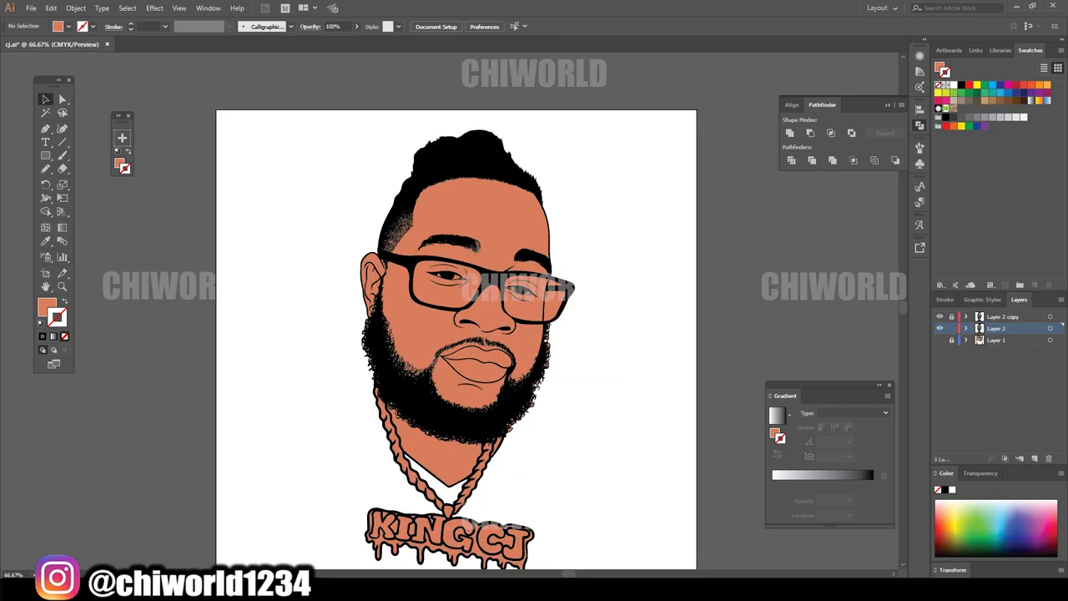
left_click(967, 328)
left_click(979, 340)
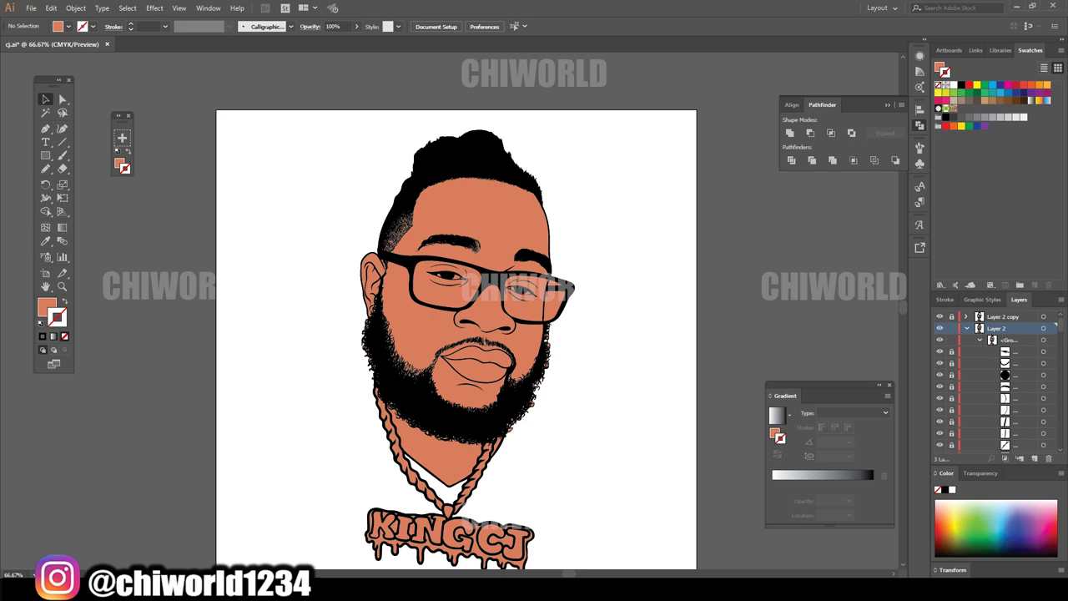
- Put Layer 2's portrait line-art group into isolation mode, leaving nothing selected
scroll(456, 334, "down", 2)
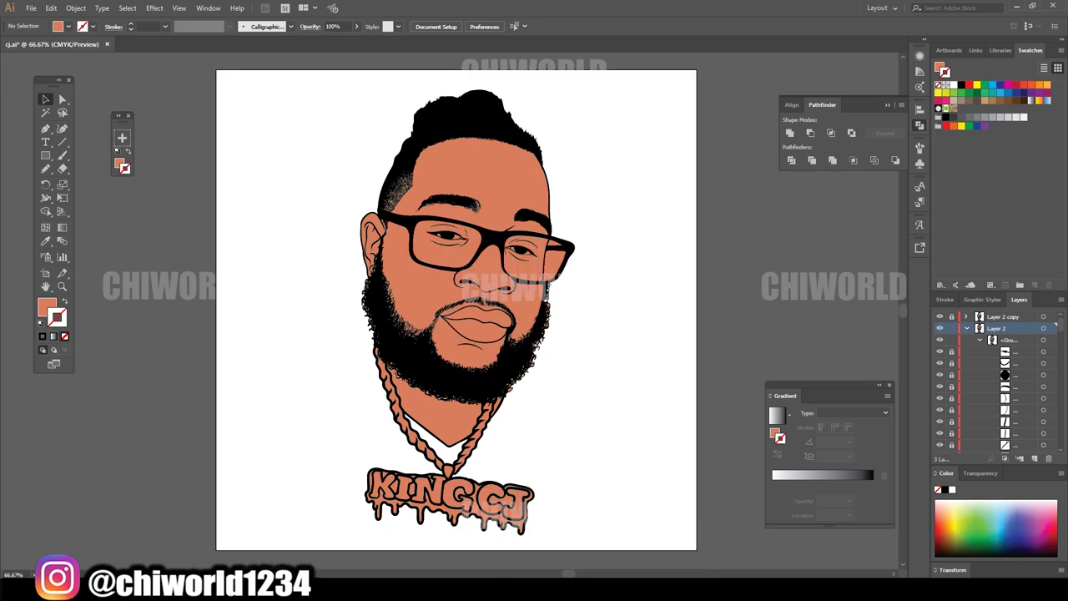
left_click(552, 261)
right_click(553, 260)
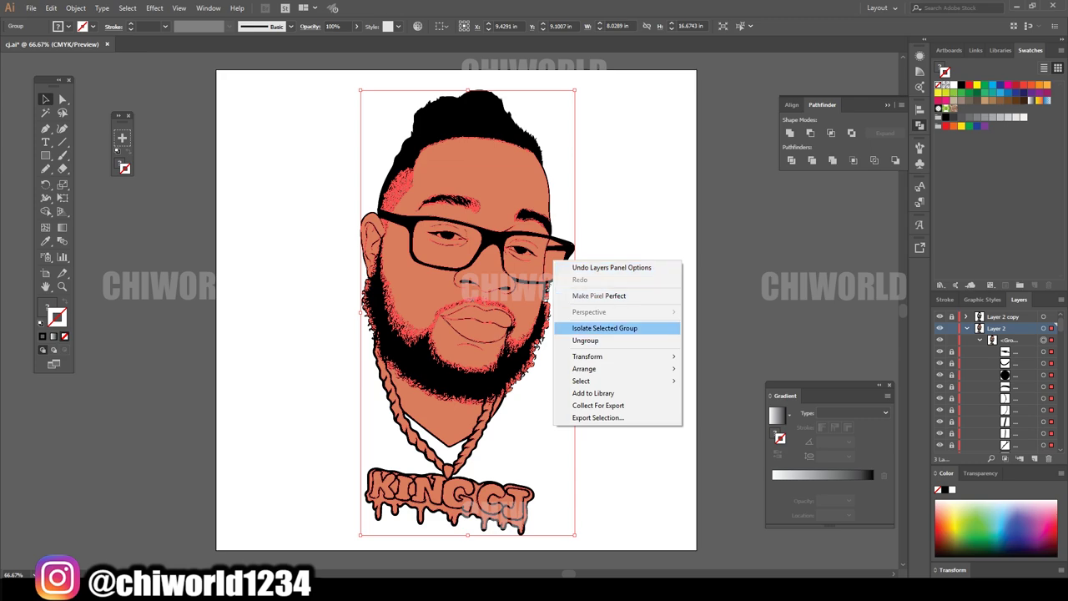
left_click(588, 328)
left_click(547, 269)
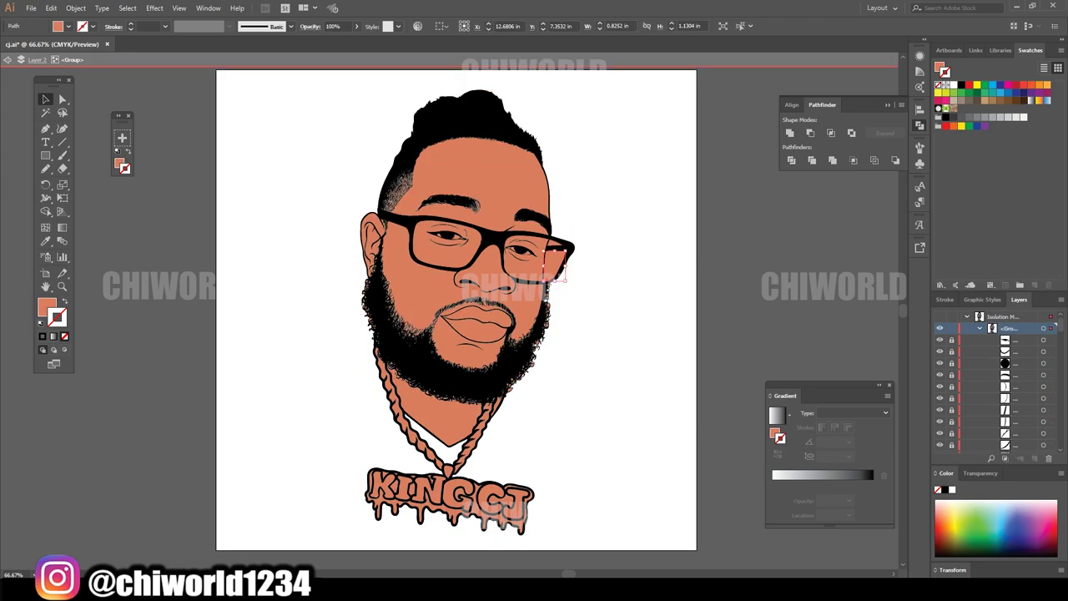
key("ctrl+shift+a")
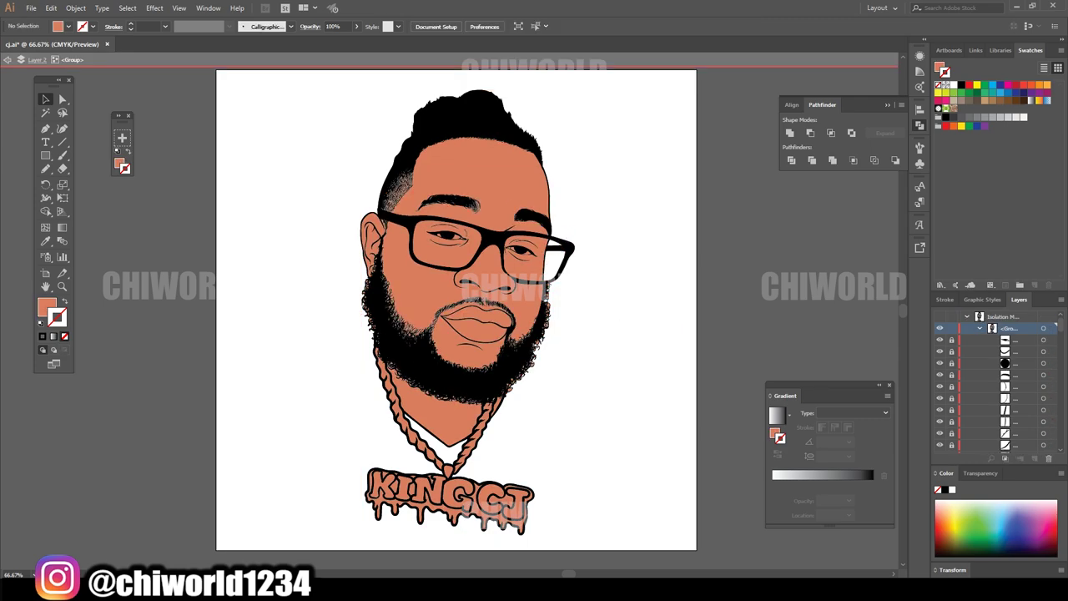
- Zoom into the lips and beard and delete a stray skin-coloured hair path at the beard edge
key("ctrl+plus")
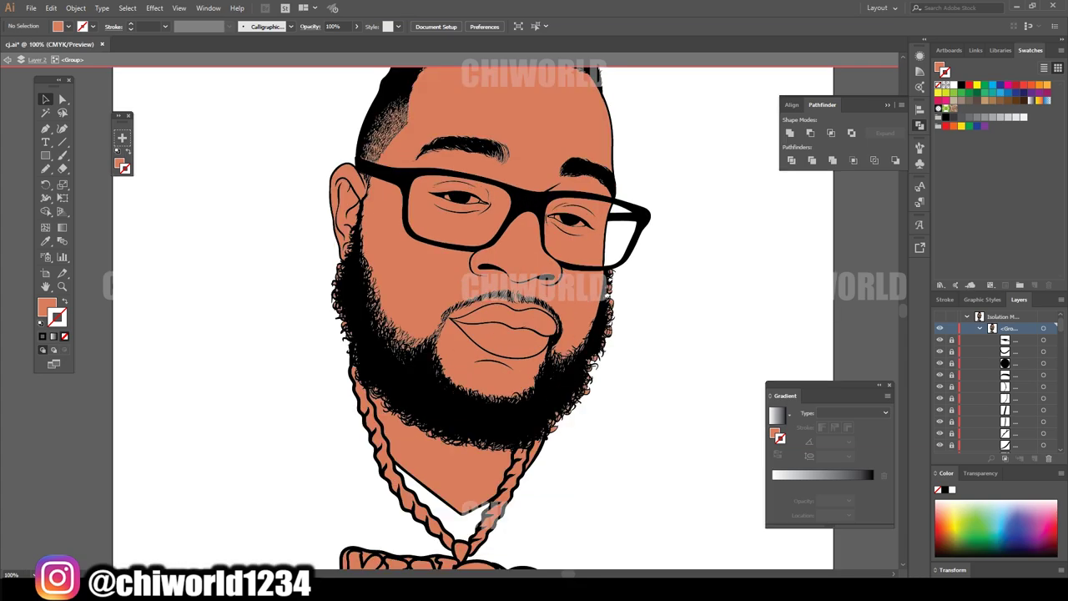
key("ctrl+plus")
key("ctrl+plus")
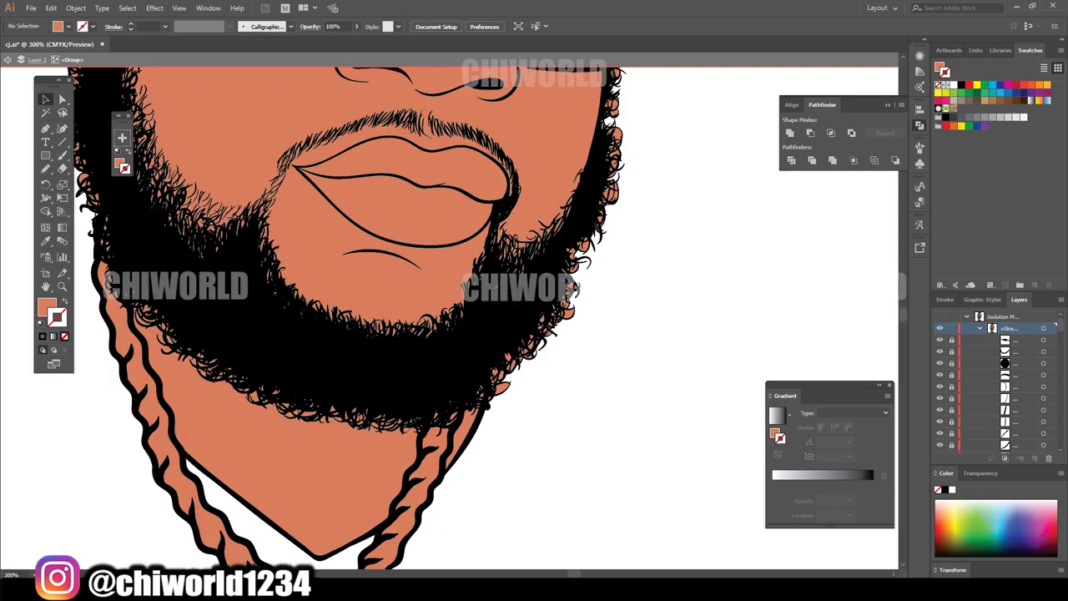
key("ctrl+plus")
key("ctrl+plus")
left_click_drag(470, 401, 469, 386)
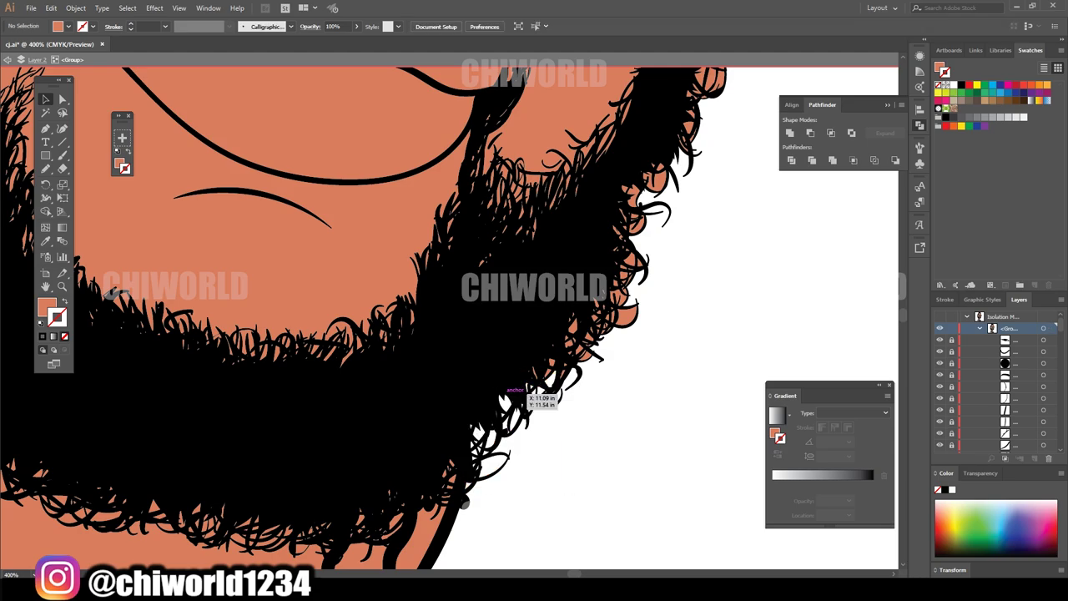
left_click_drag(691, 455, 493, 318)
key("Delete")
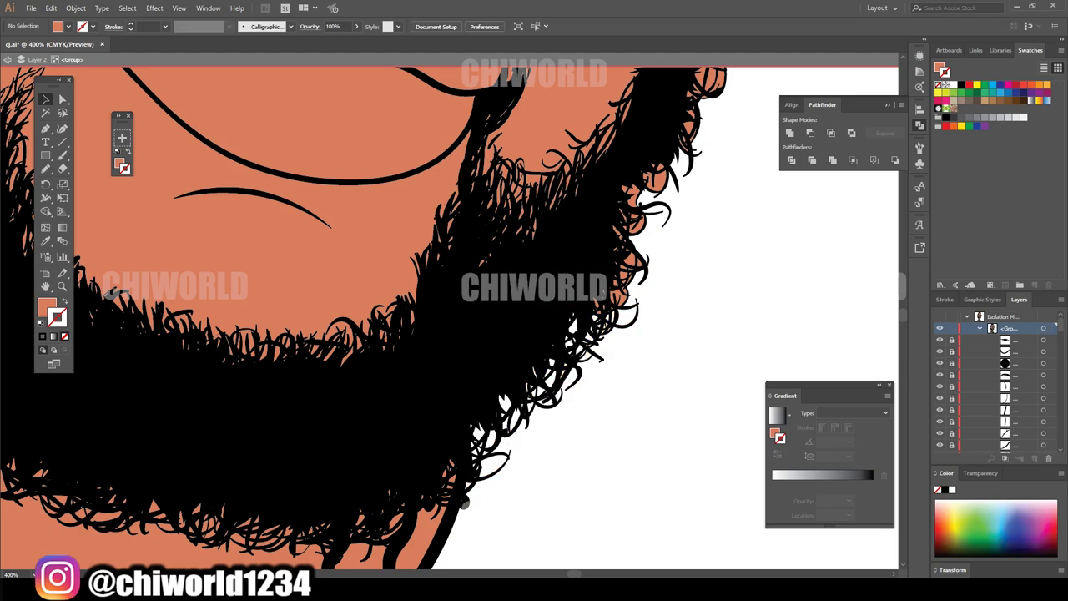
- Delete the orange-filled hair paths along the beard's upper right edge
left_click_drag(662, 328, 639, 250)
left_click_drag(599, 180, 632, 171)
mouse_move(480, 417)
left_mouse_down()
mouse_move(480, 511)
mouse_move(507, 514)
left_mouse_up()
left_click_drag(640, 283, 639, 284)
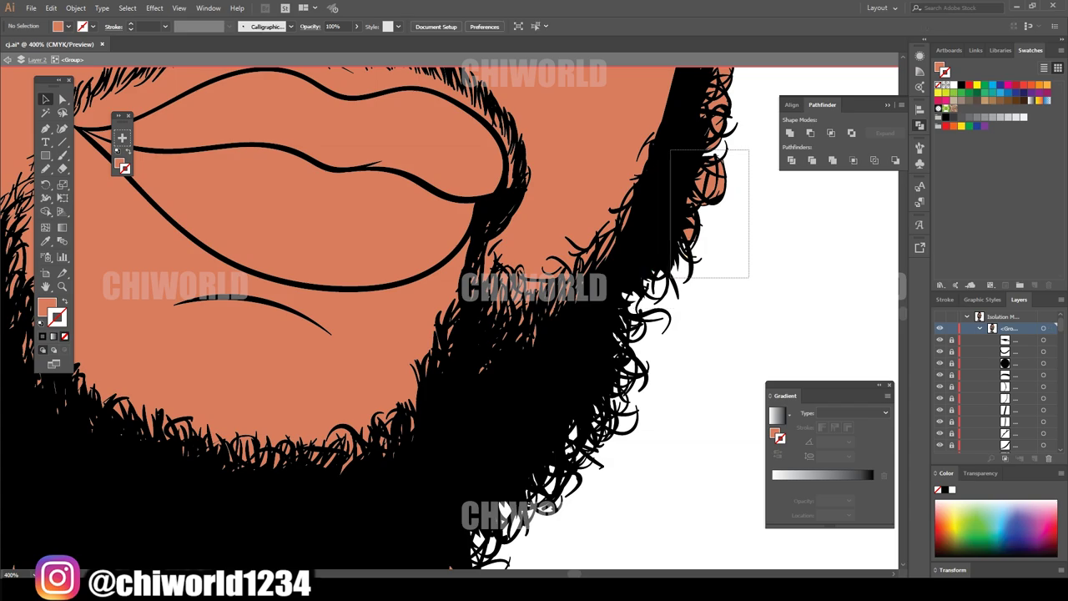
mouse_move(668, 183)
left_mouse_down()
mouse_move(669, 137)
mouse_move(670, 204)
left_mouse_up()
scroll(501, 570, "up", 2)
scroll(484, 537, "up", 1)
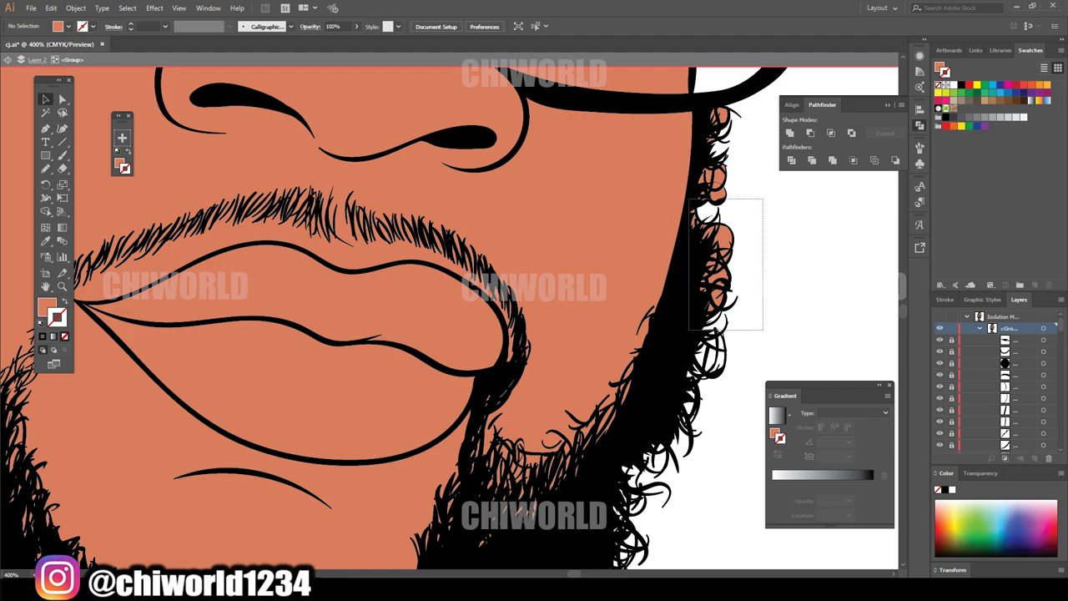
left_click_drag(685, 245, 701, 168)
key("Delete")
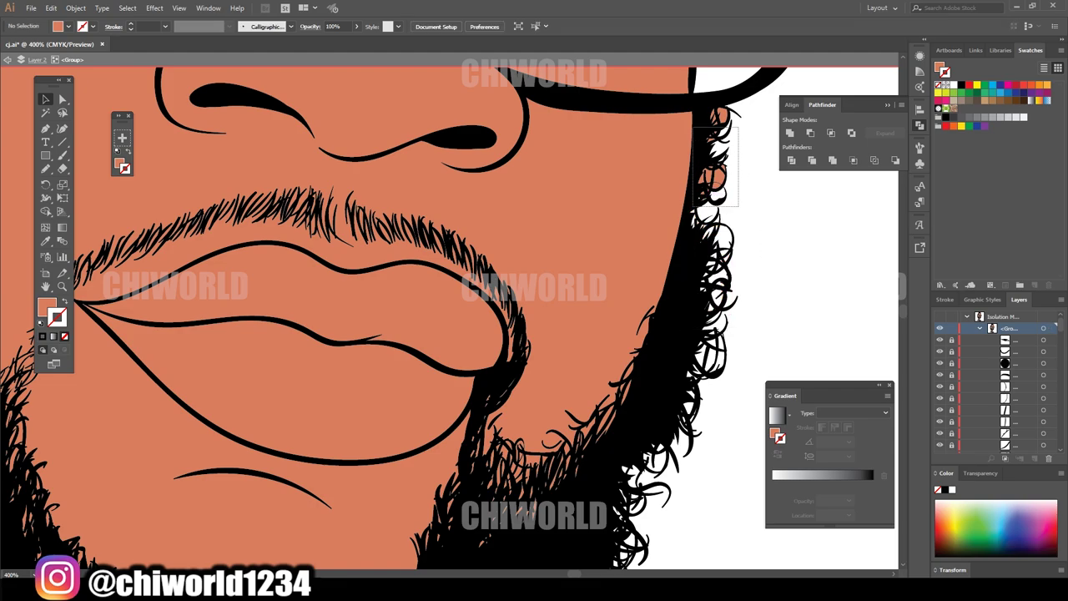
key("Delete")
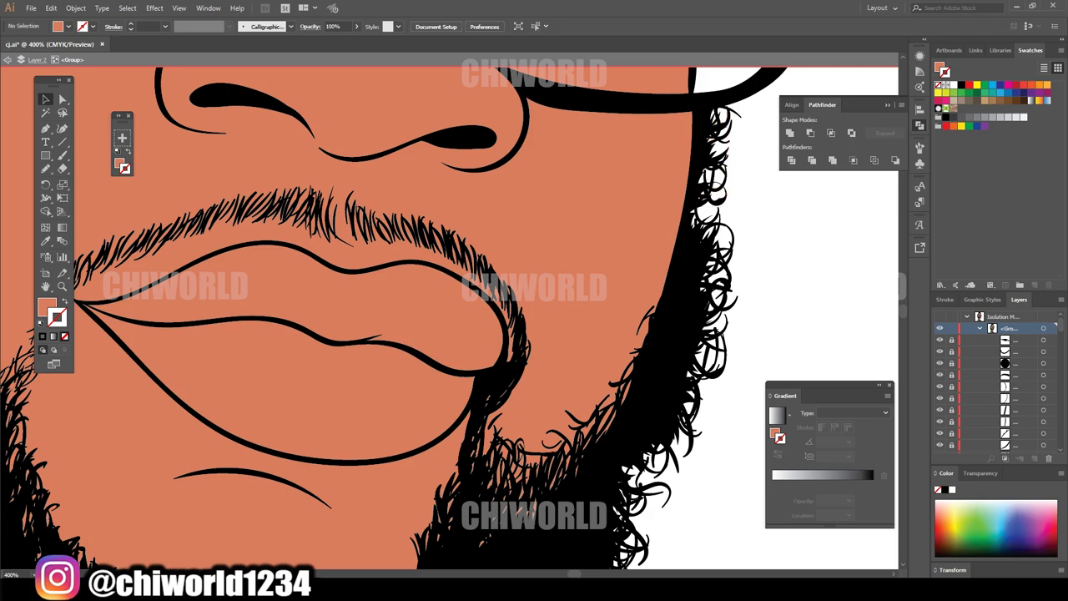
- Check stray bits at the left beard edge, undo deleting the curl strands, then fit the artboard
scroll(634, 312, "down", 2)
scroll(635, 311, "down", 2)
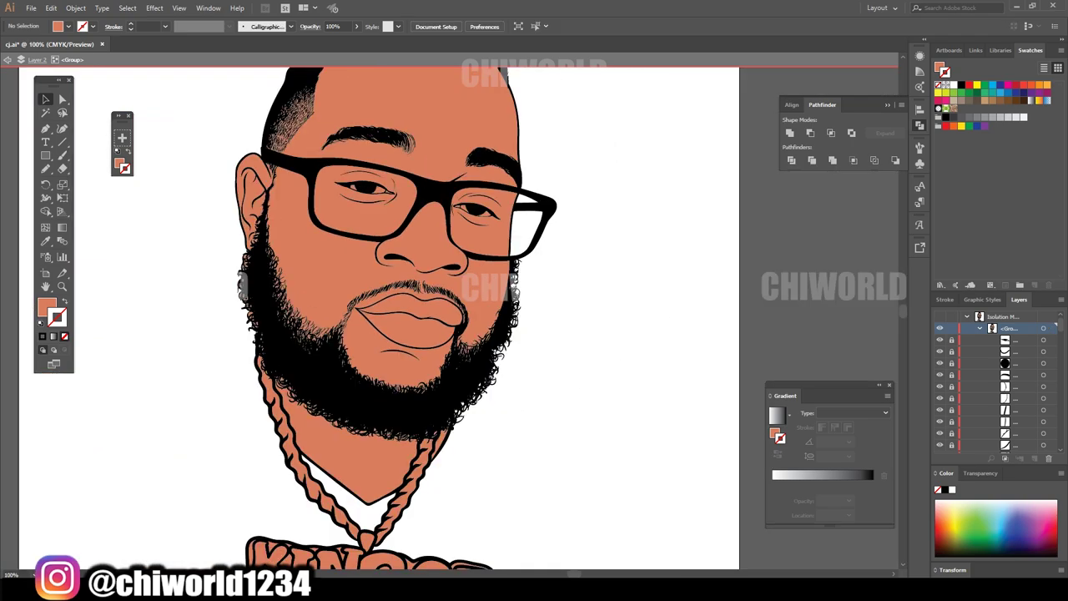
scroll(514, 302, "up", 1)
scroll(513, 302, "up", 1)
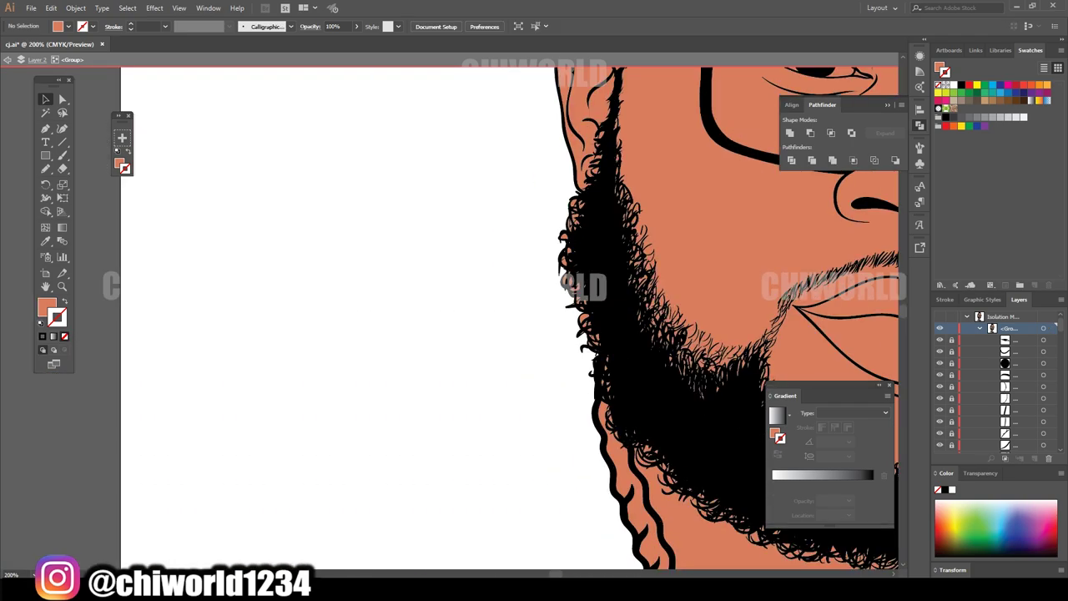
scroll(513, 302, "up", 1)
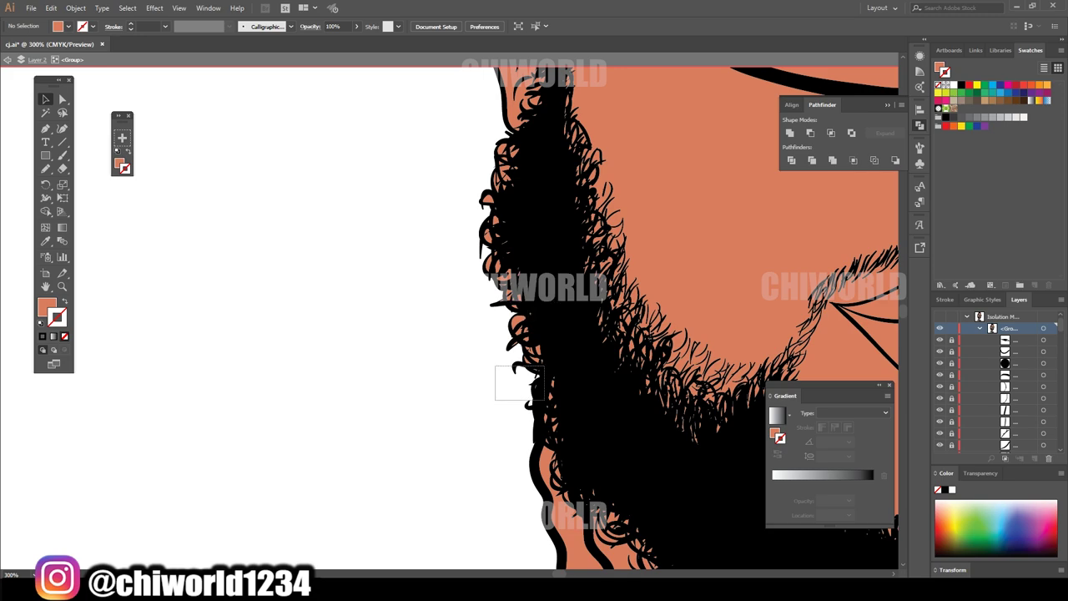
left_click_drag(495, 400, 495, 400)
key("Delete")
key("ctrl+z")
left_click_drag(514, 244, 540, 132)
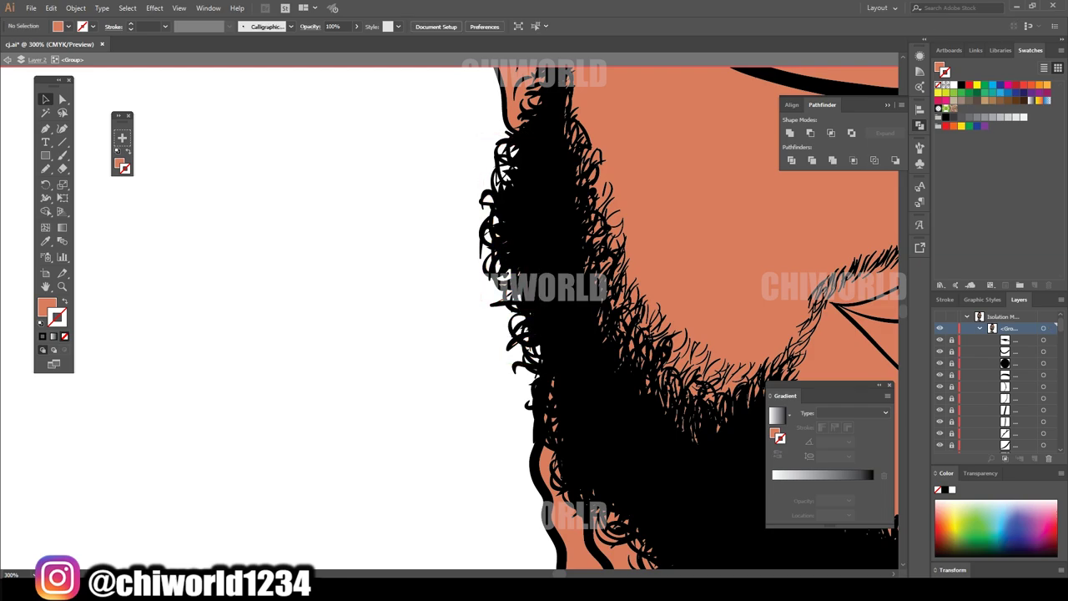
key("ctrl+0")
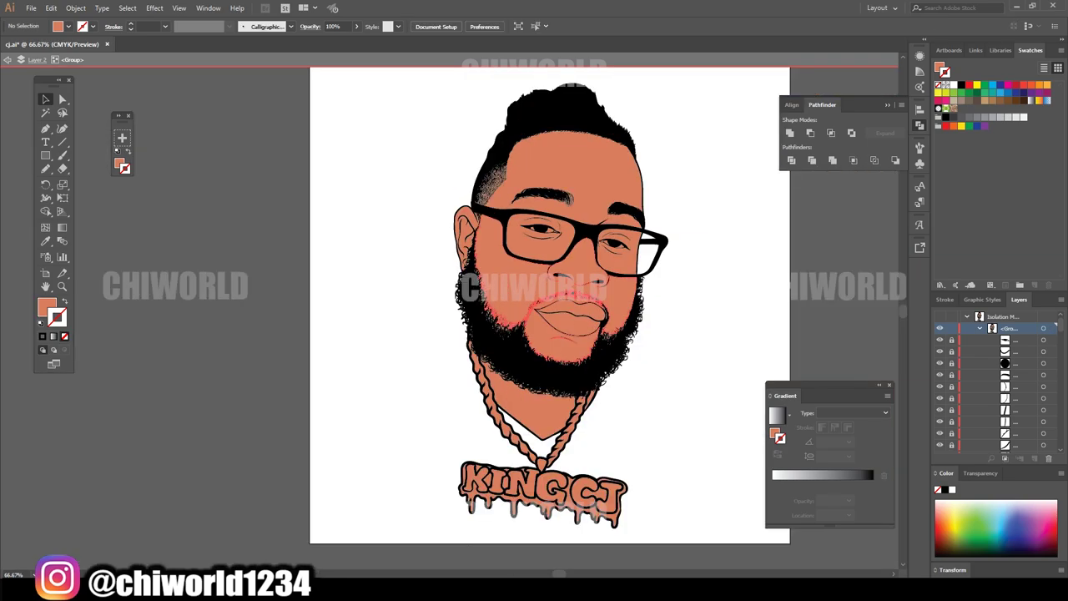
- Give the chain and KINGCJ pendant a light grey fill with no outline
scroll(496, 276, "down", 2)
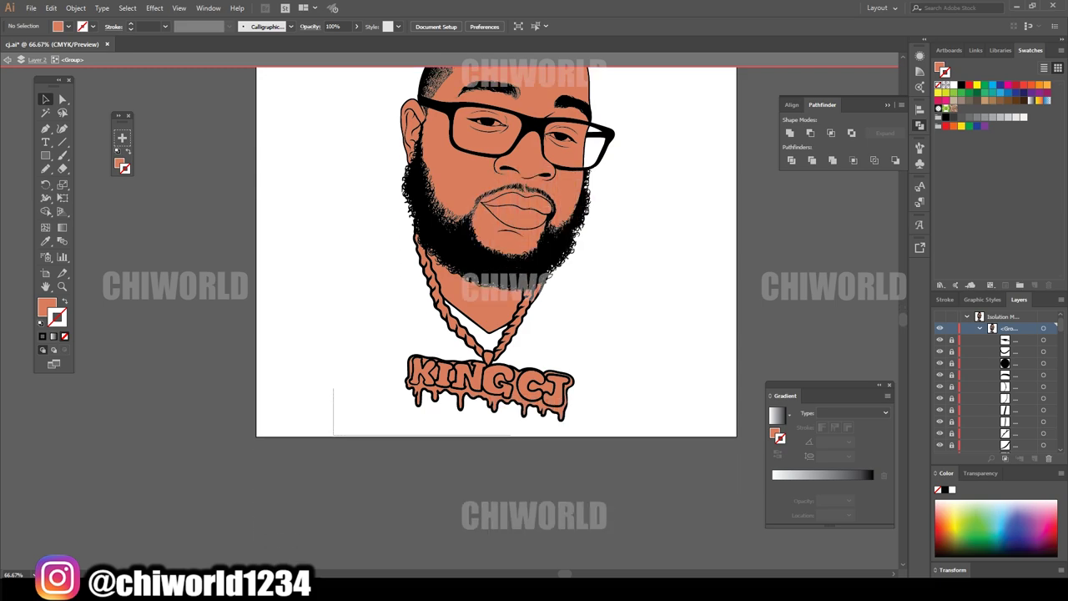
left_click_drag(511, 389, 646, 334)
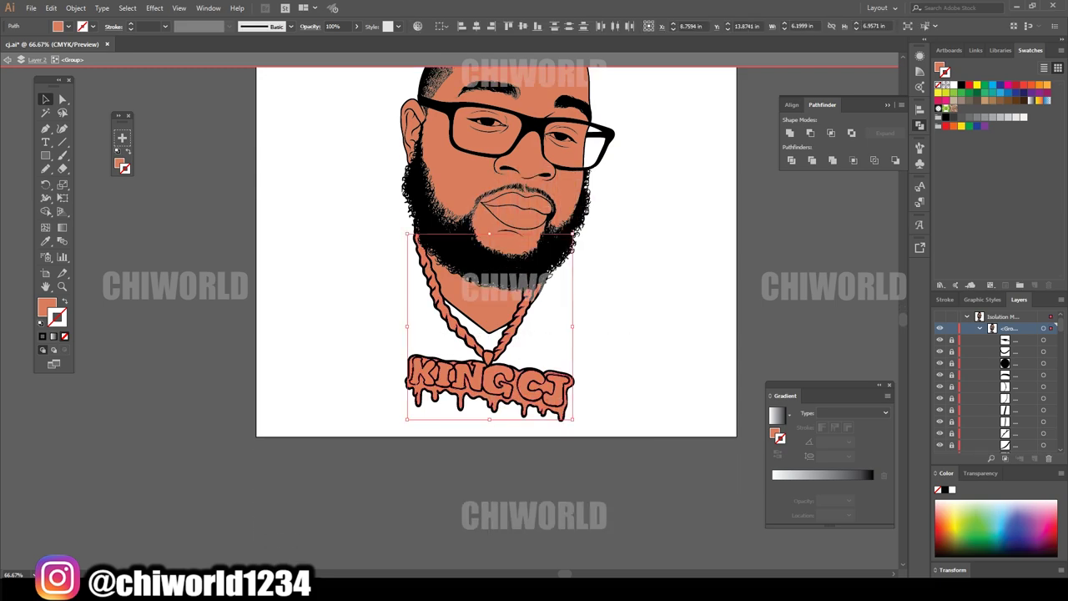
left_click(1000, 117)
left_click(1012, 116)
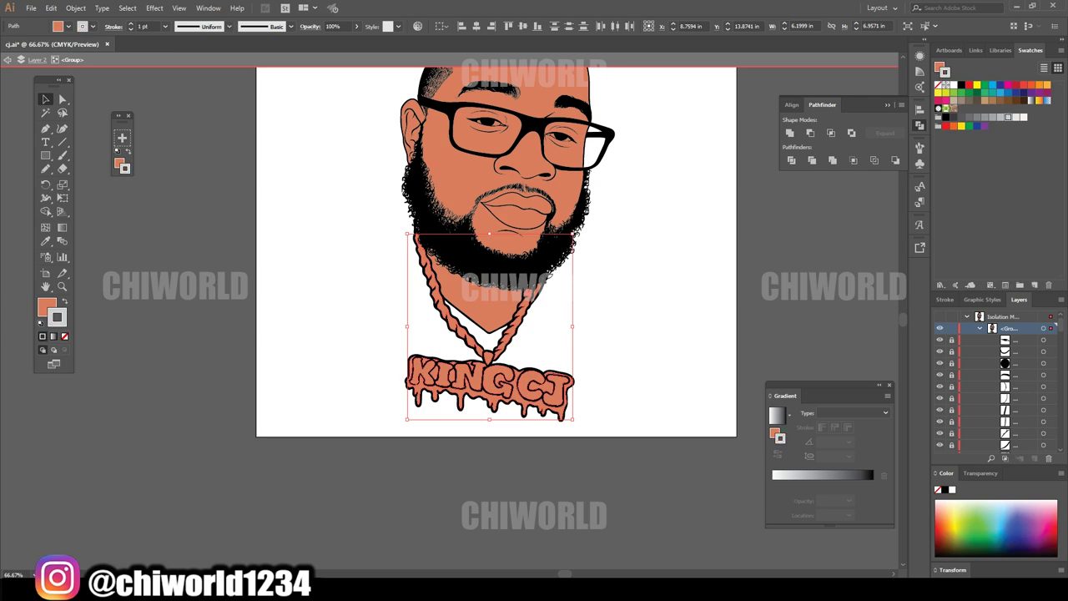
key("shift+x")
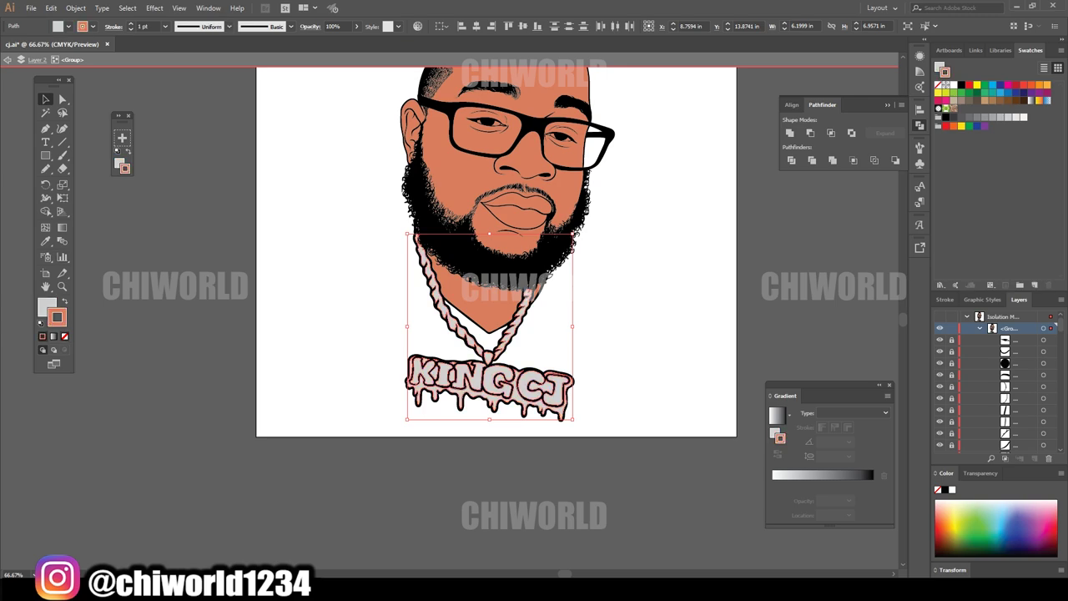
key("slash")
key("x")
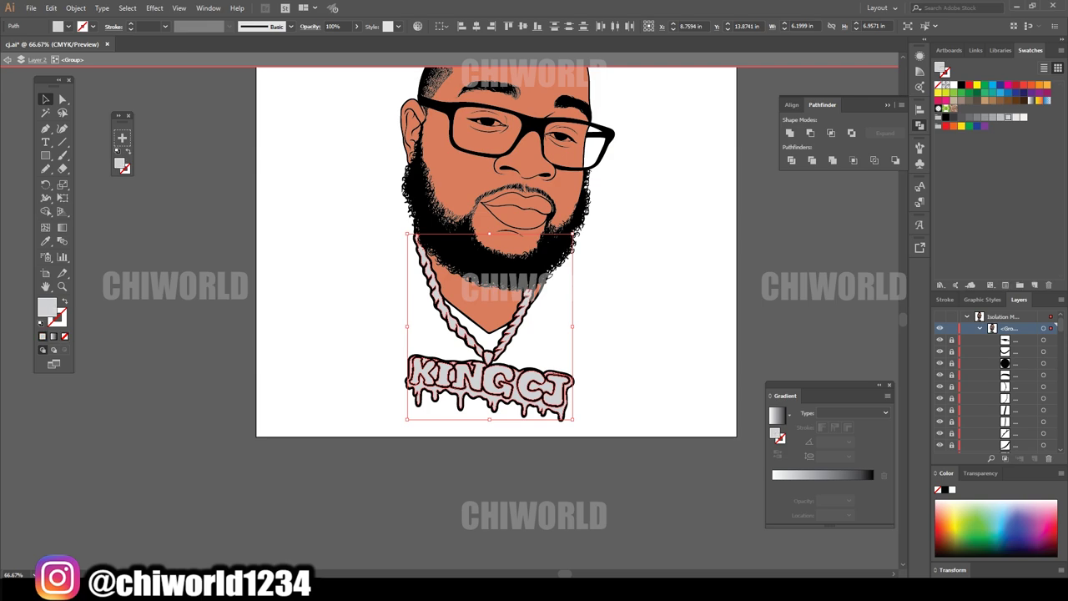
left_click(951, 85)
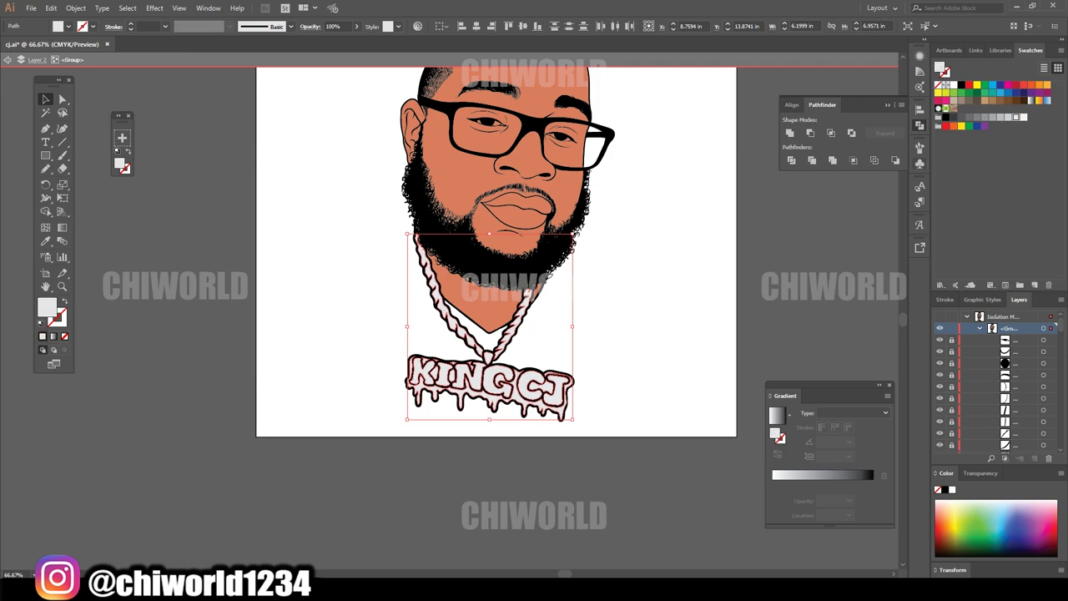
left_click(1012, 117)
key("ctrl+shift+a")
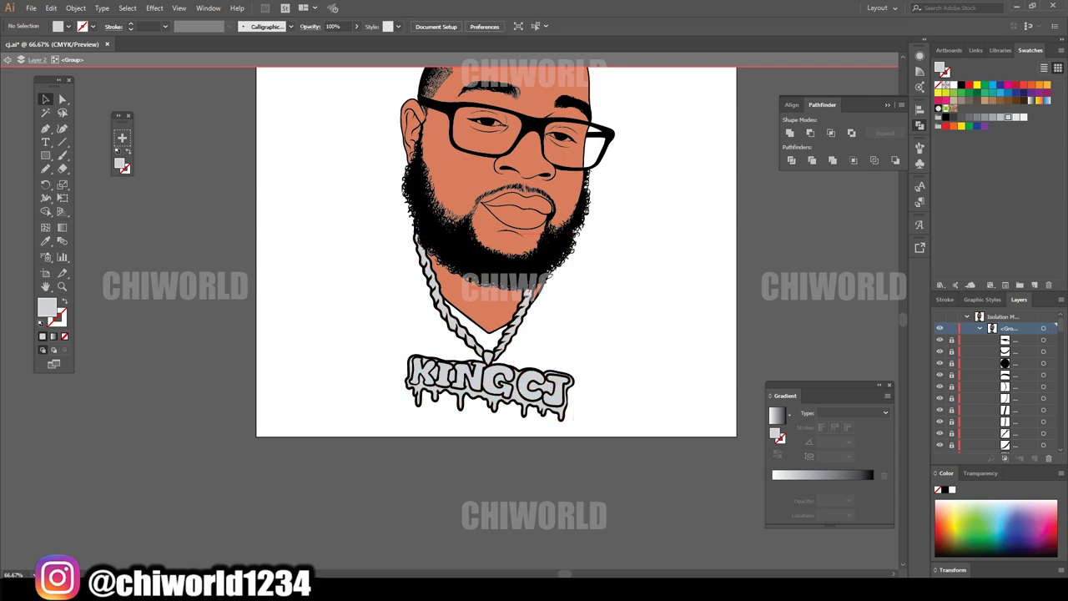
scroll(496, 250, "up", 2)
- Fill both eye highlights with white
scroll(497, 218, "up", 3)
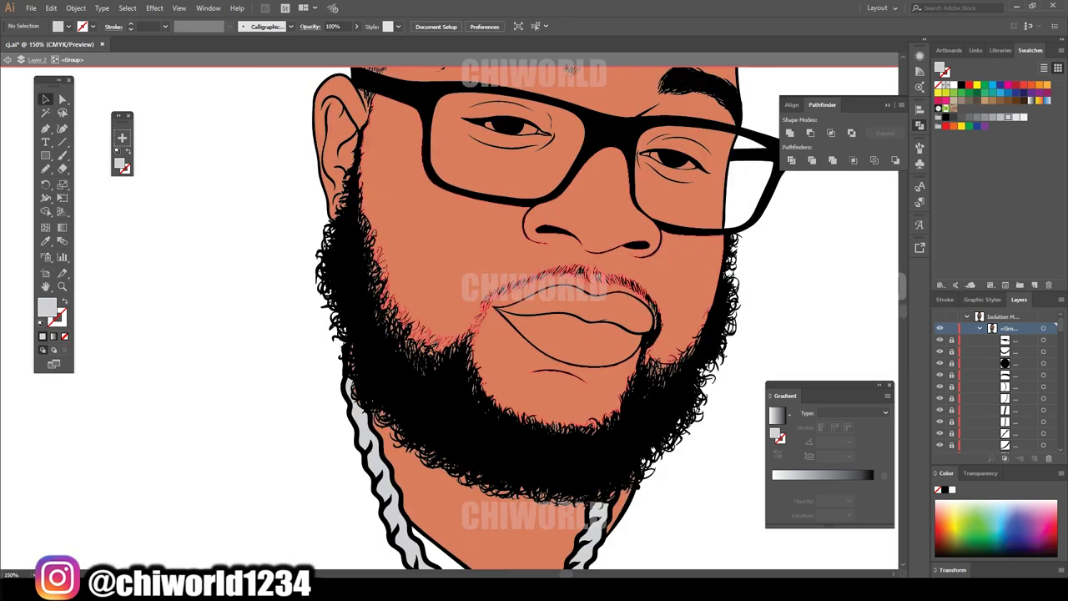
scroll(723, 287, "right", 1)
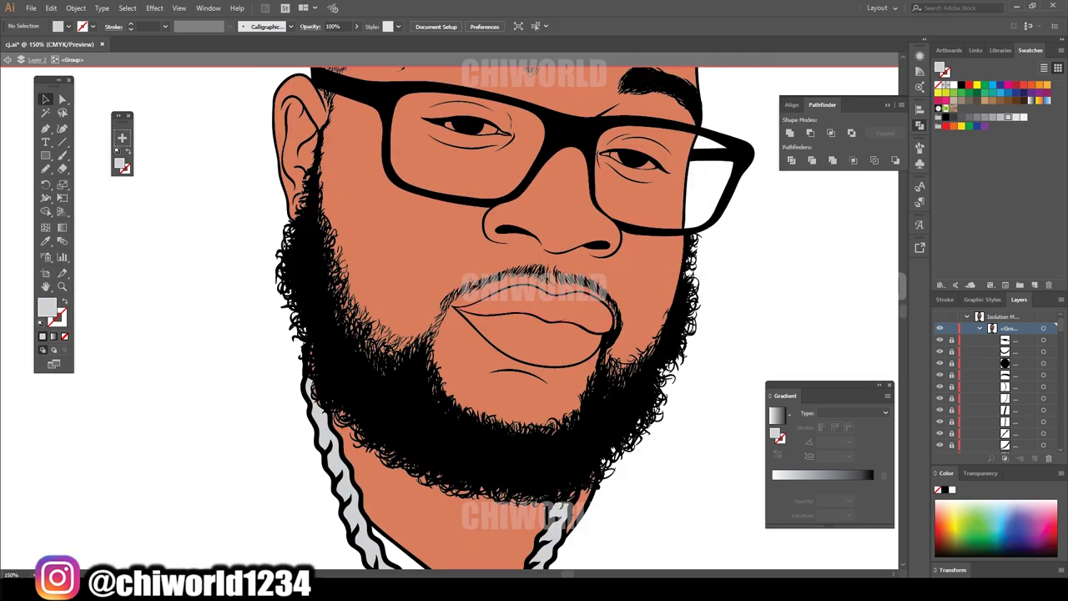
scroll(643, 250, "up", 2)
left_click(645, 219)
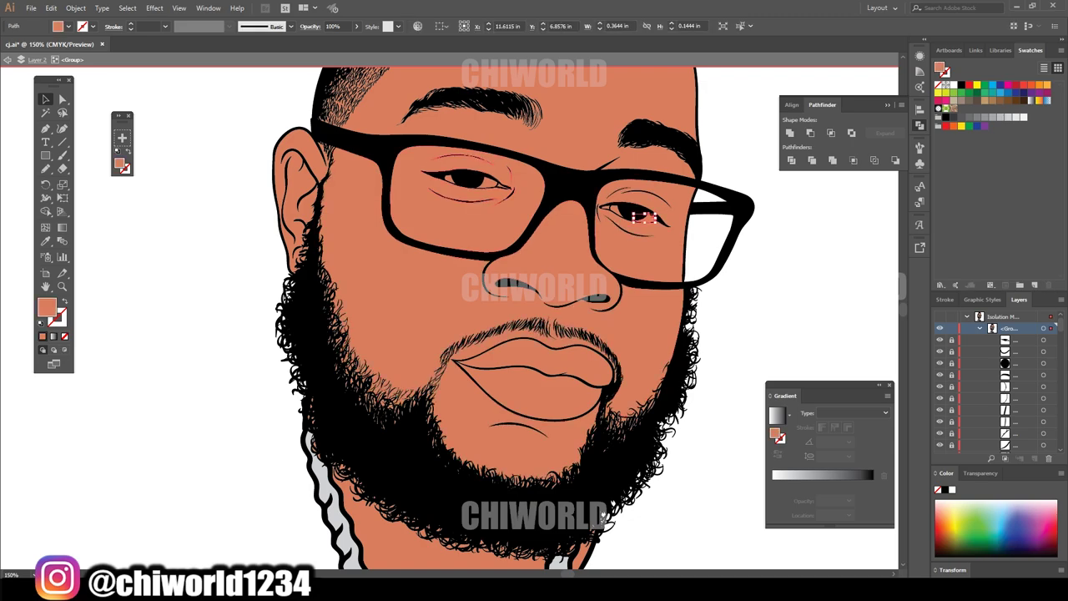
left_click(449, 179, "shift")
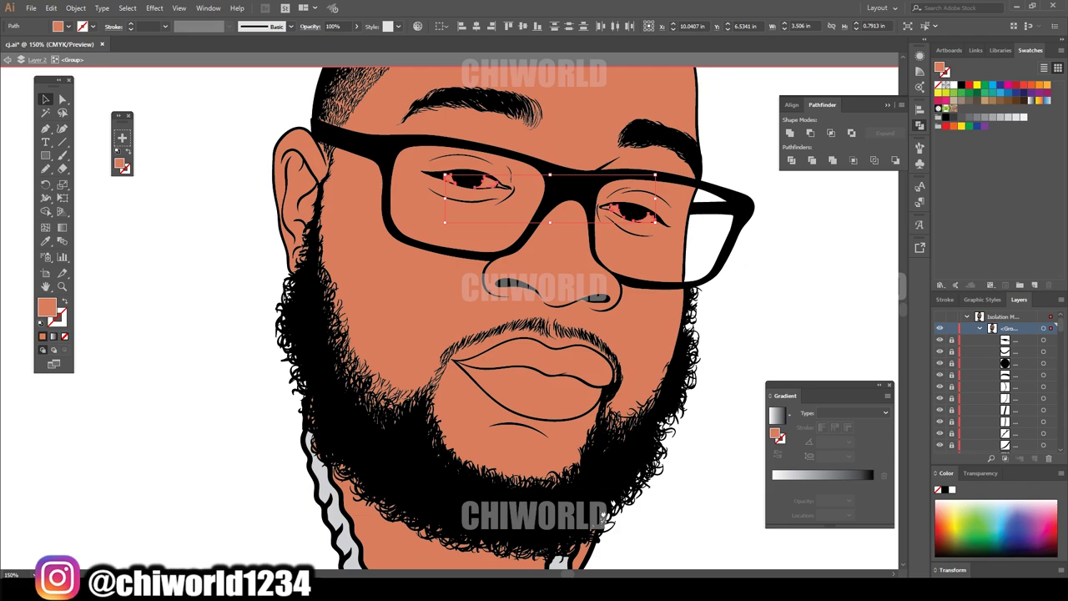
left_click(1024, 116)
key("ctrl+shift+a")
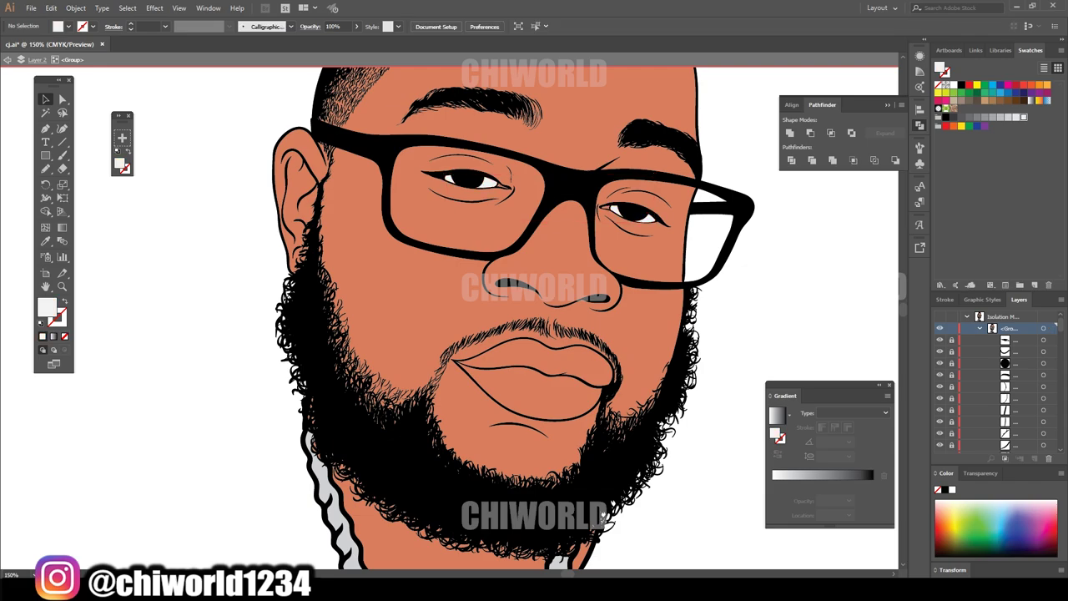
- Colour the upper lip a darker reddish-brown, starting from hex D66A5F
left_click(608, 374)
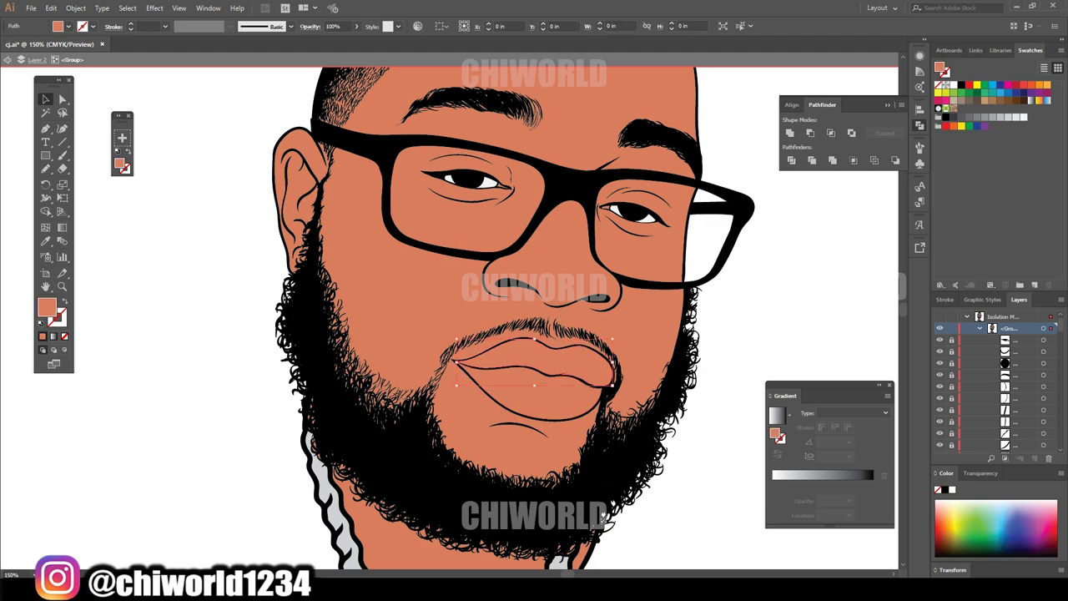
double_click(46, 307)
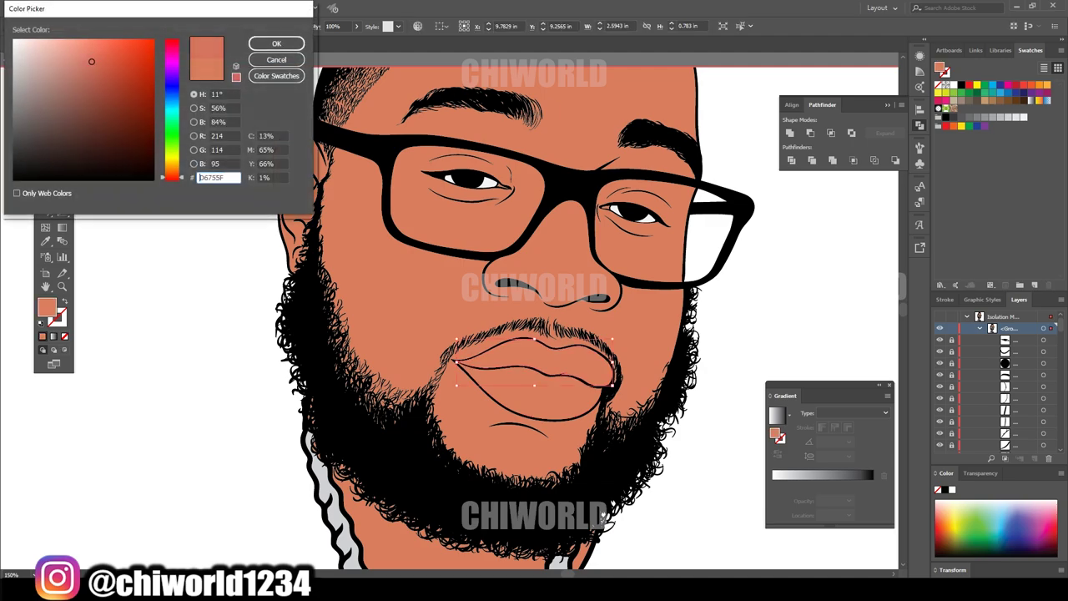
type("D66A5F")
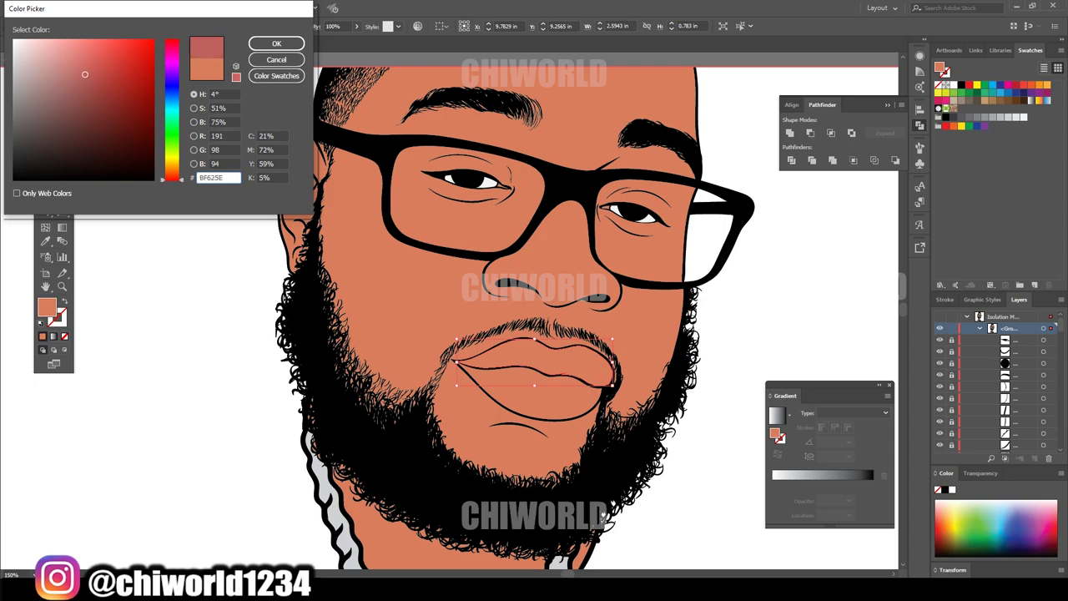
mouse_move(92, 61)
left_mouse_down()
mouse_move(81, 105)
mouse_move(72, 102)
left_mouse_up()
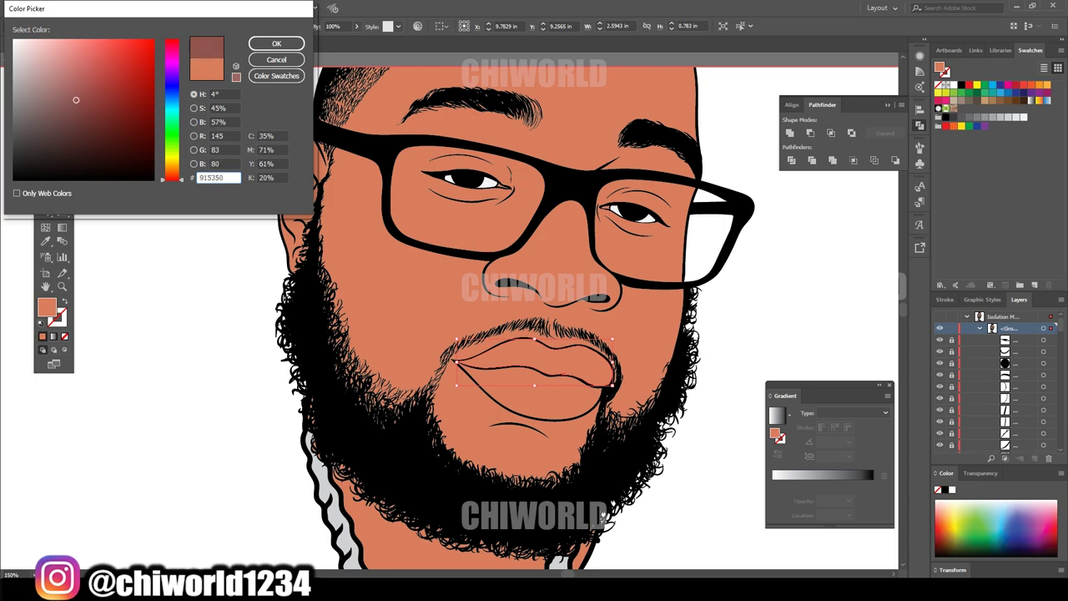
left_click(276, 43)
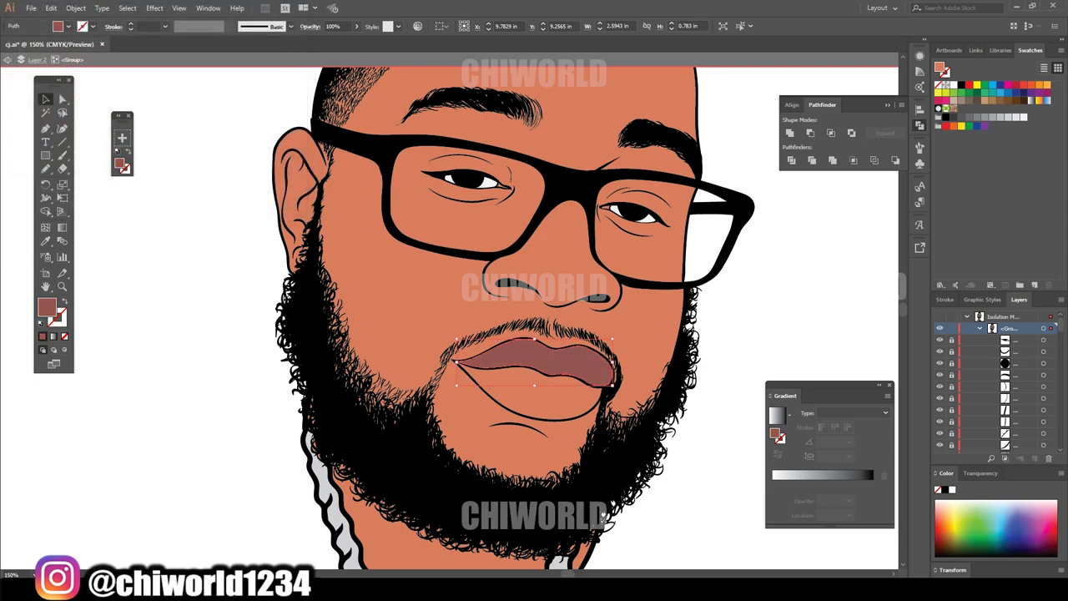
- Give the lower lip a lighter pink fill
left_click(534, 401)
double_click(46, 308)
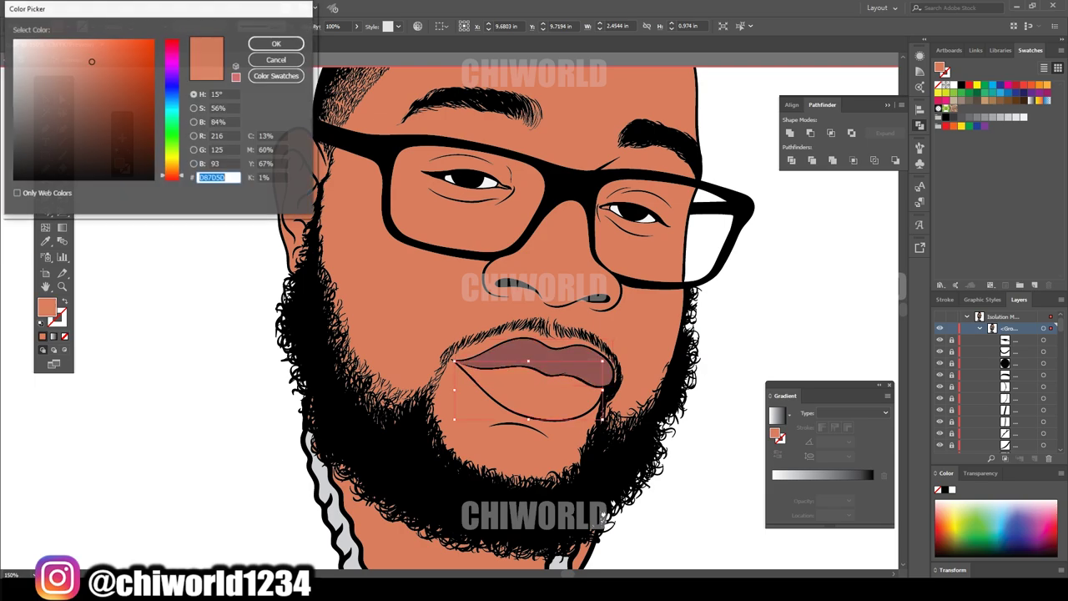
left_click(92, 62)
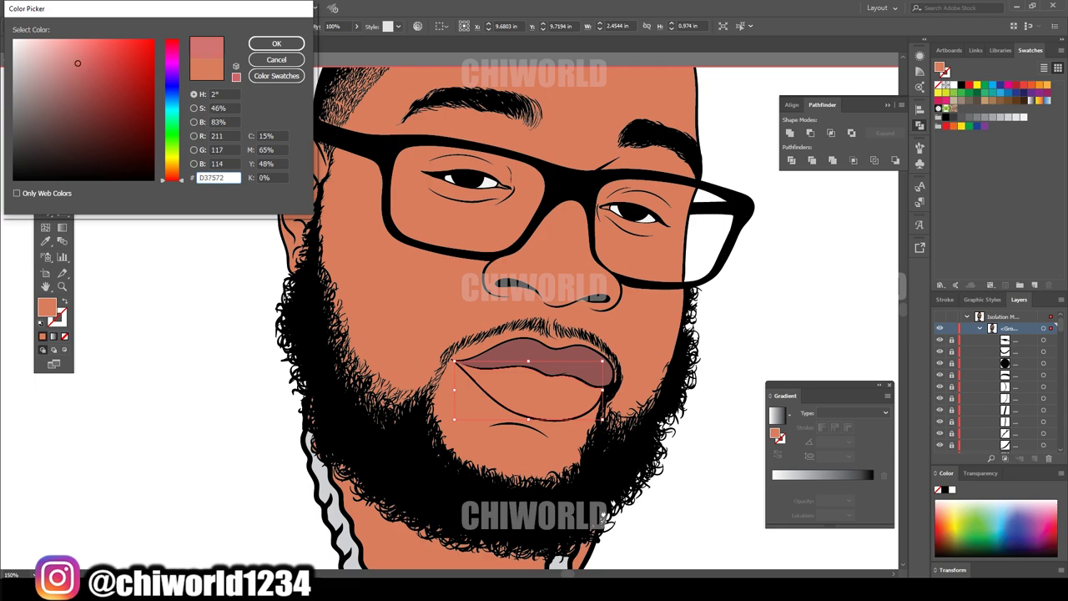
left_click_drag(92, 62, 78, 47)
left_click(276, 43)
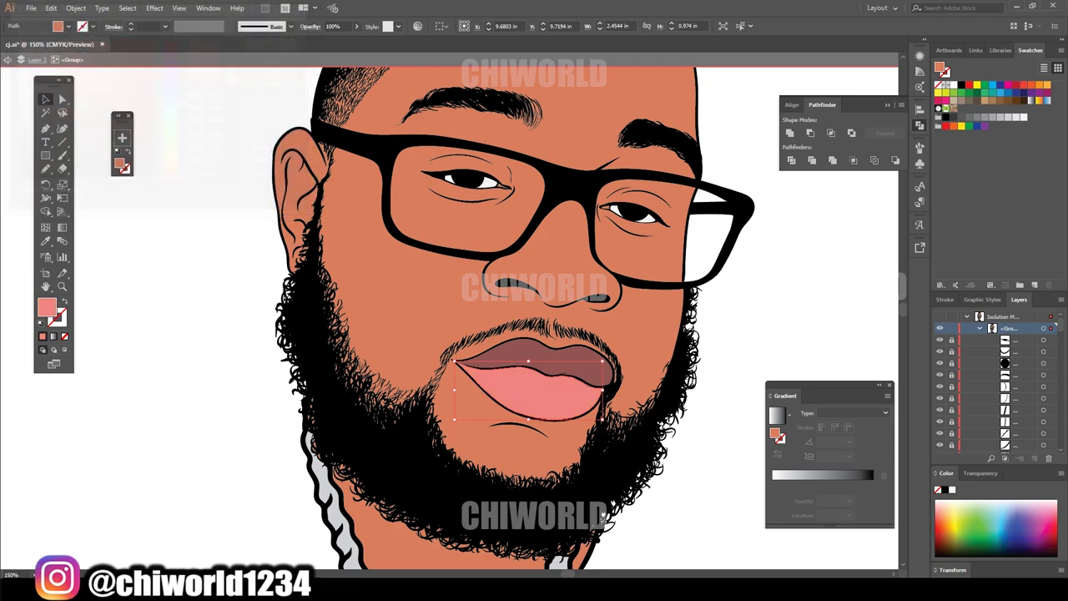
- Copy the lower lip's pink onto both eye-corner shapes with the Eyedropper, then zoom out
left_click(604, 207)
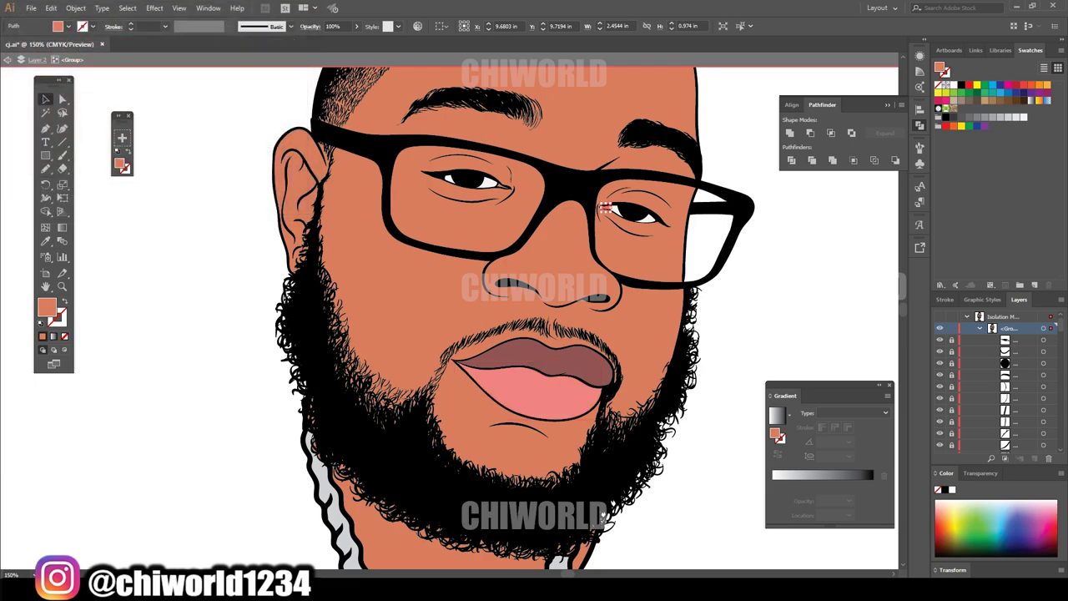
left_click(498, 183, "shift")
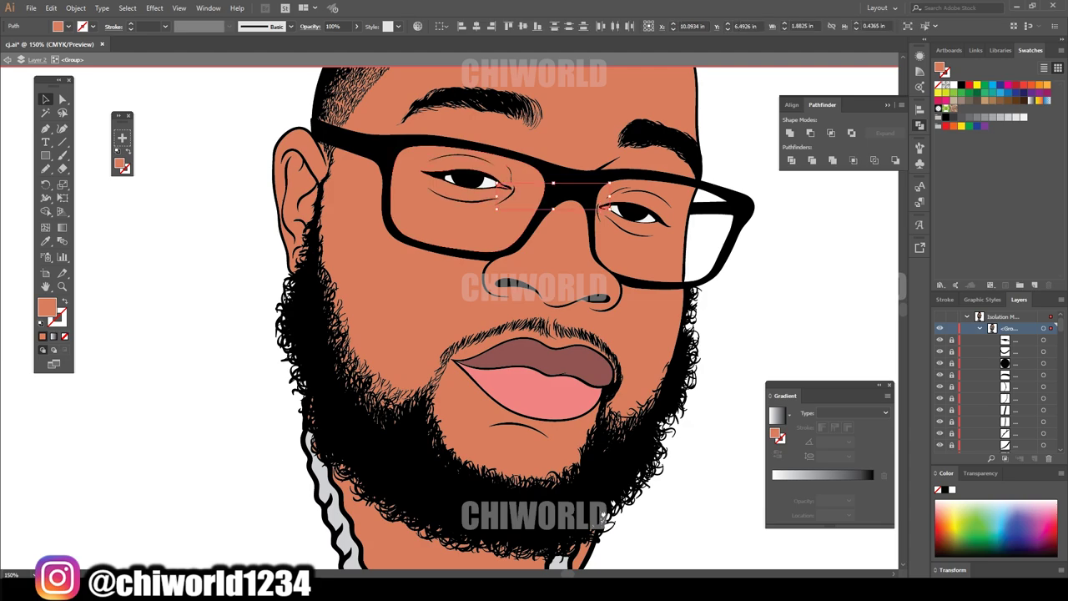
key("i")
left_click(464, 370)
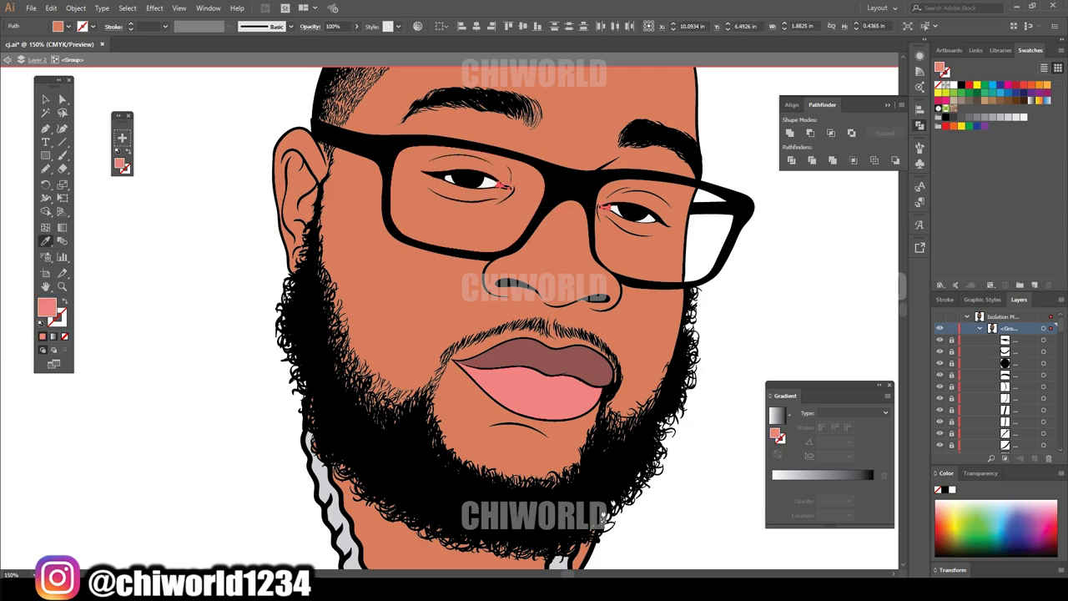
key("v")
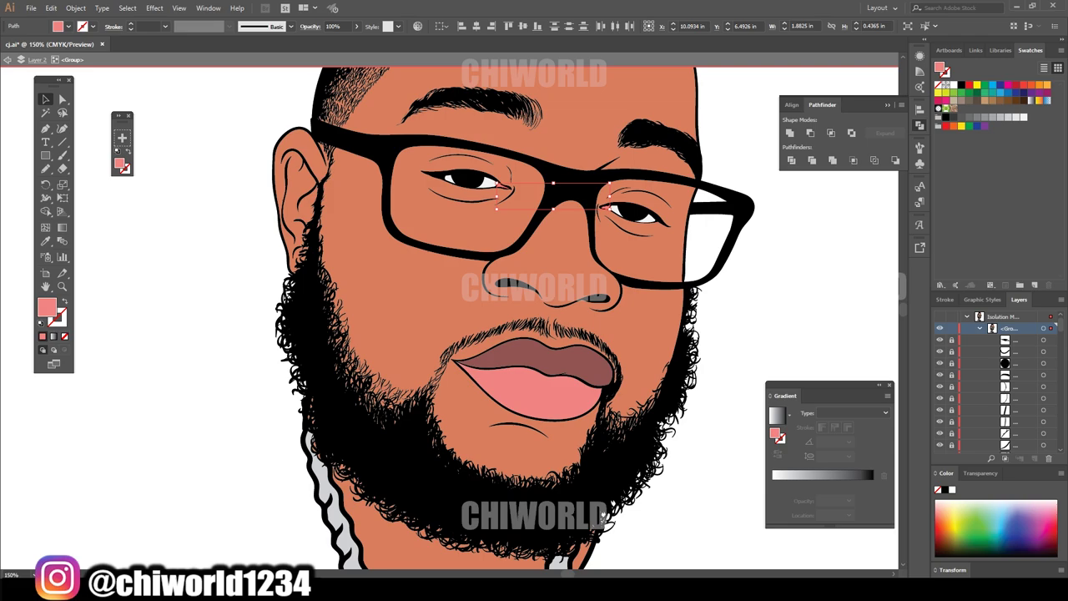
key("ctrl+shift+a")
key("ctrl+minus")
key("ctrl+minus")
key("ctrl+minus")
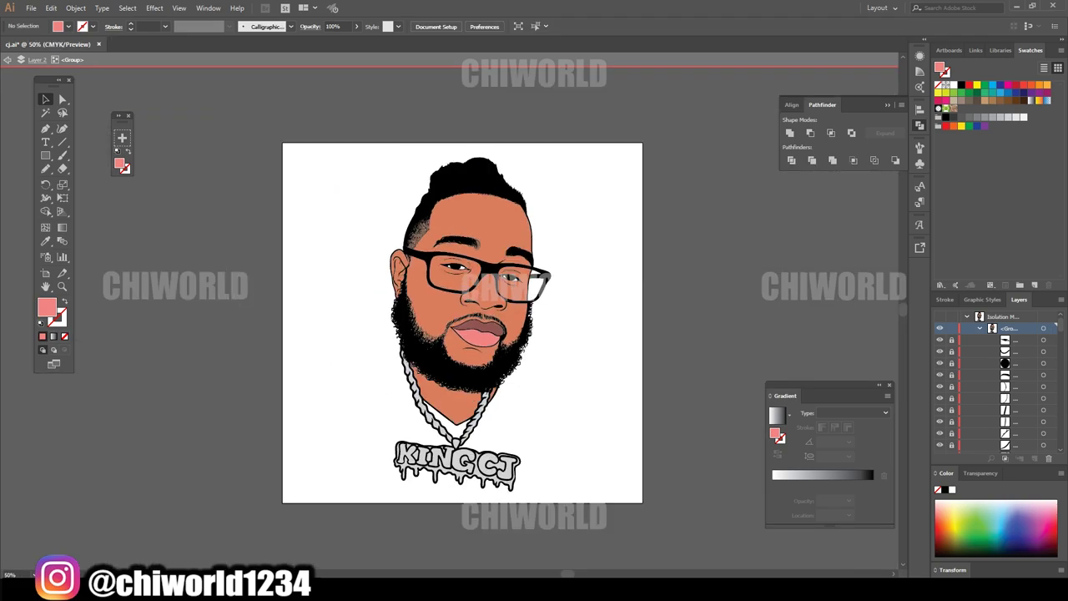
- Select the whole portrait and in Adjust Color Balance with Preview, reduce Black to -11
left_click_drag(343, 142, 590, 501)
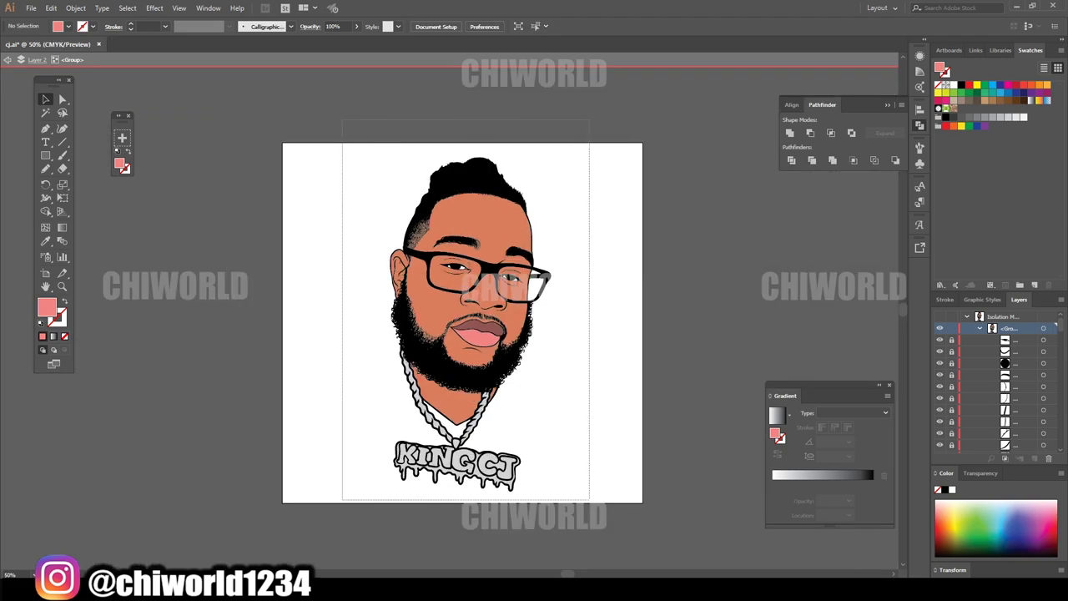
key("ctrl+plus")
key("ctrl+plus")
key("ctrl+plus")
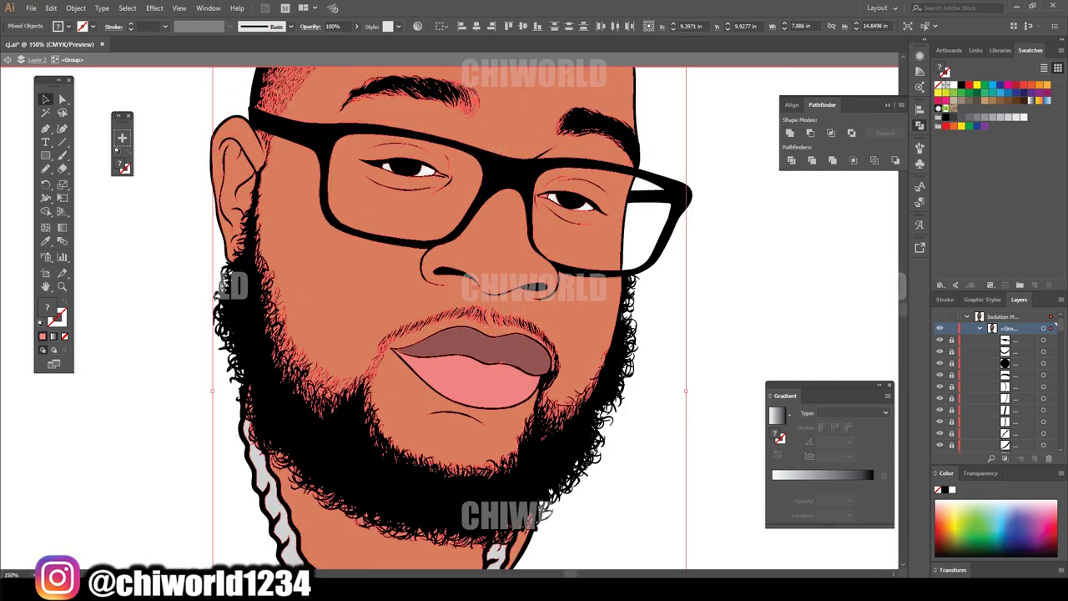
left_click(51, 8)
mouse_move(76, 204)
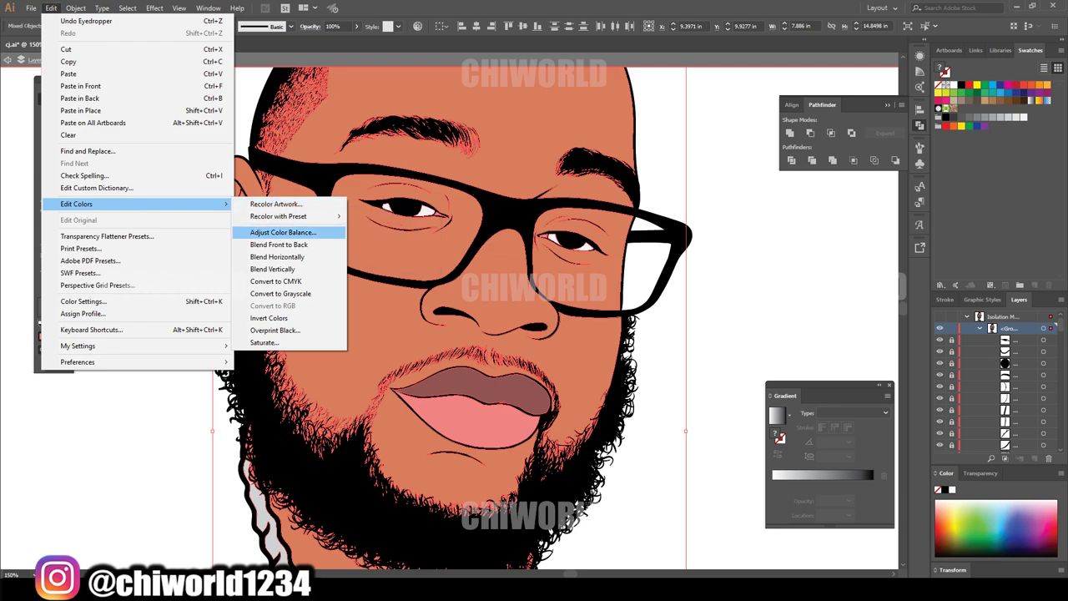
left_click(283, 233)
left_click(17, 188)
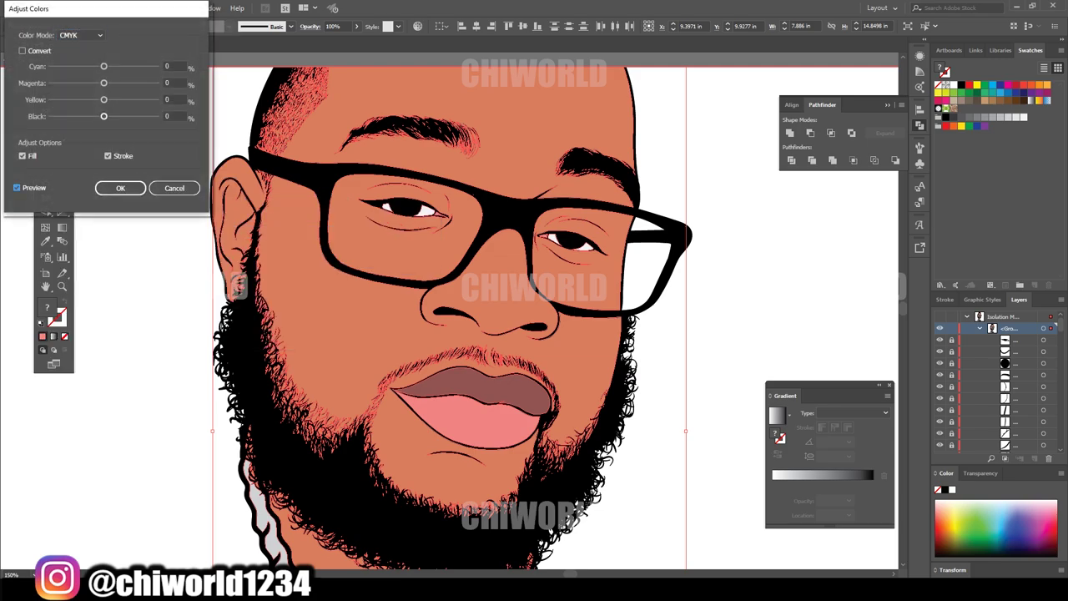
left_click_drag(104, 116, 95, 116)
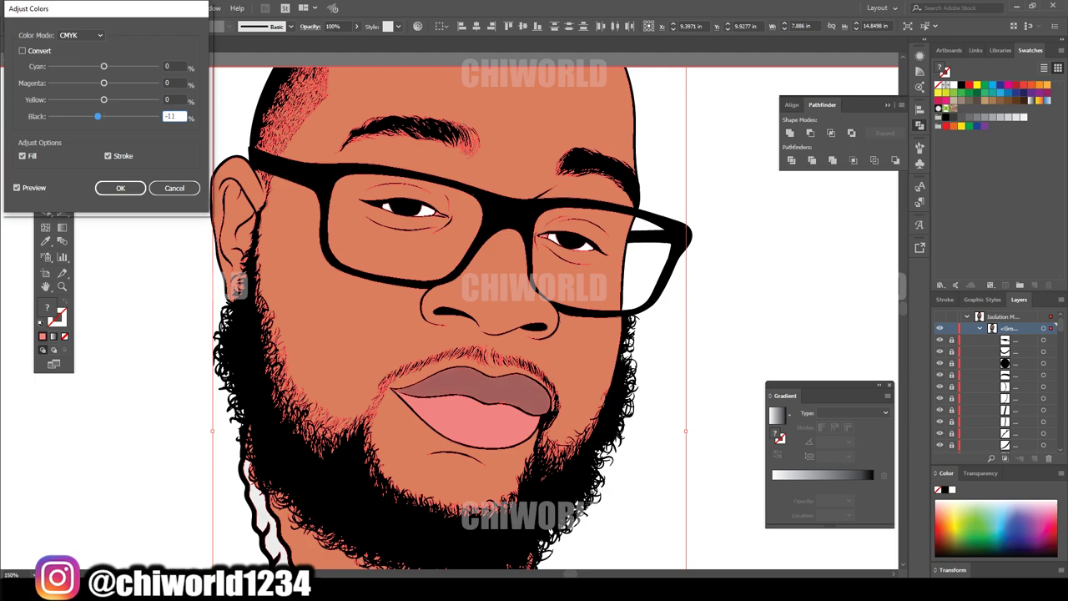
- Set Cyan 6, Magenta 9 and Yellow 6, apply, deselect and zoom back out
key("shift+Tab")
type("3")
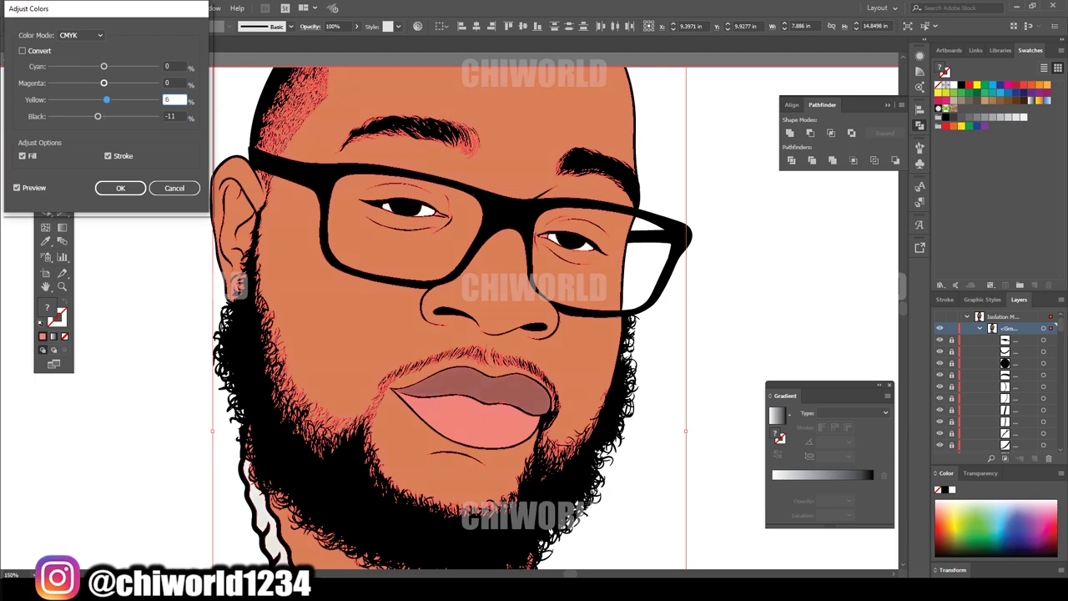
key("shift+Tab")
type("6")
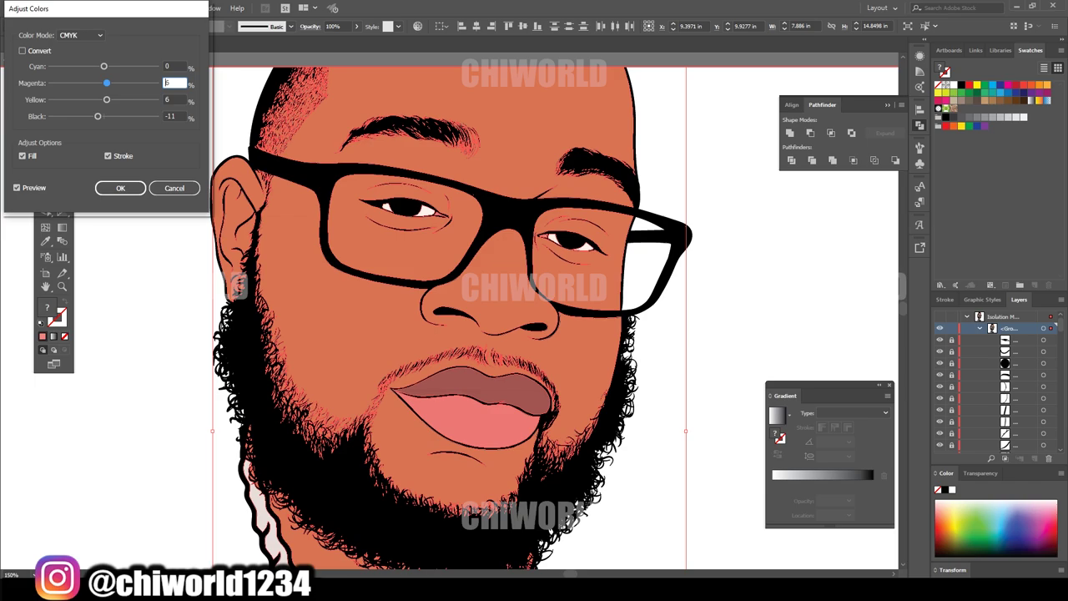
key("shift+Tab")
type("8")
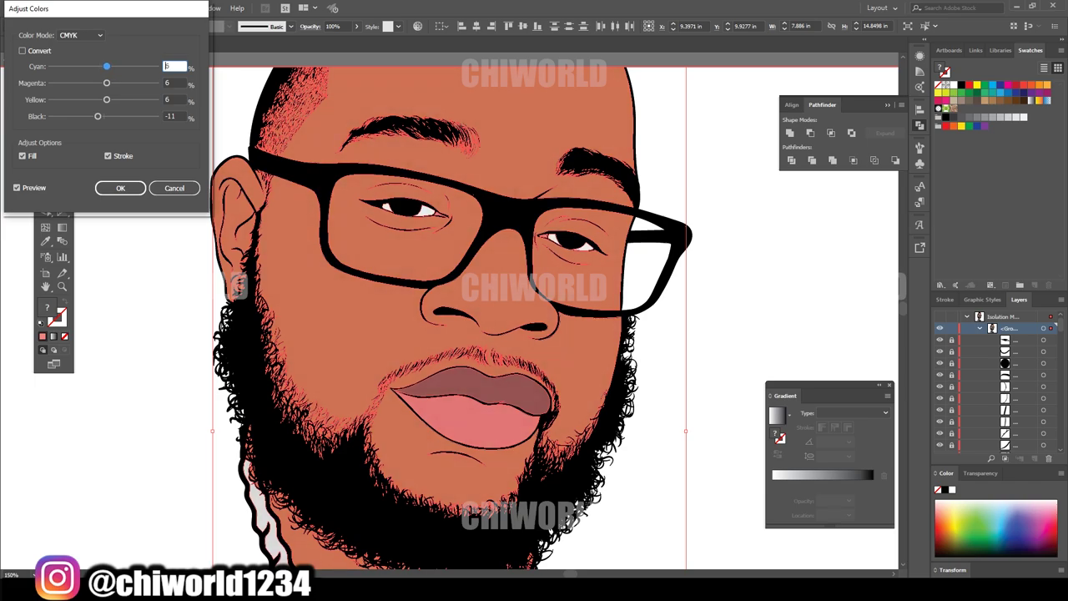
key("Tab")
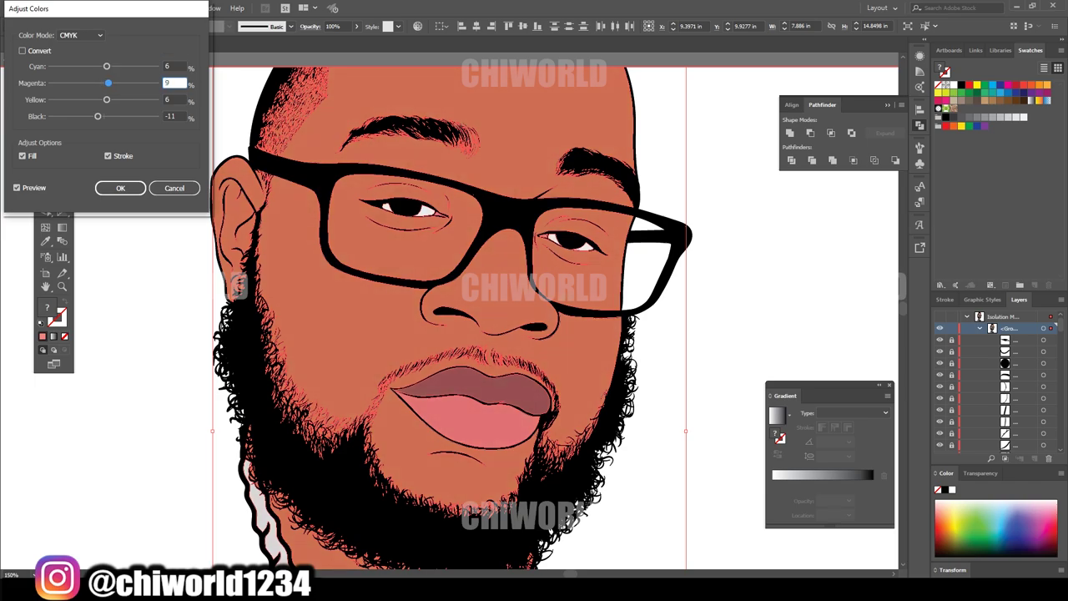
key("Return")
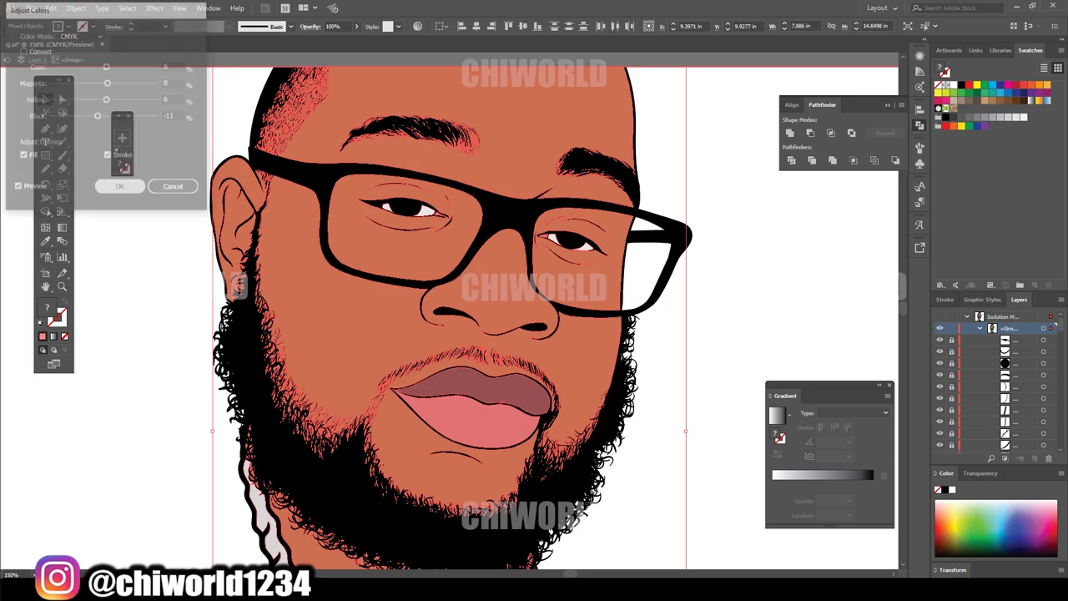
key("ctrl+shift+a")
key("ctrl+minus")
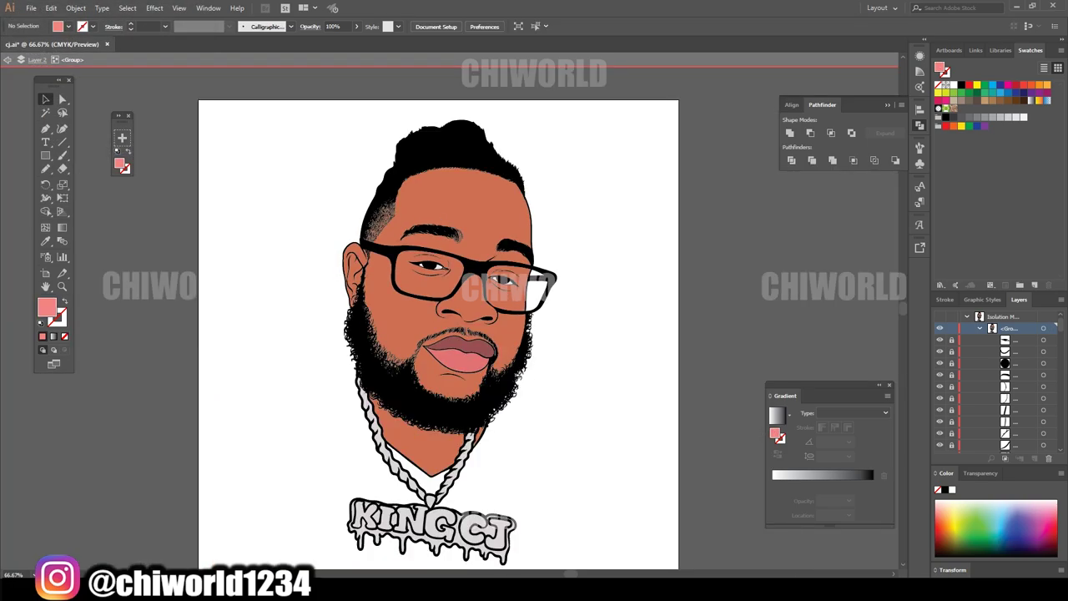
scroll(438, 334, "down", 1)
scroll(438, 334, "down", 1)
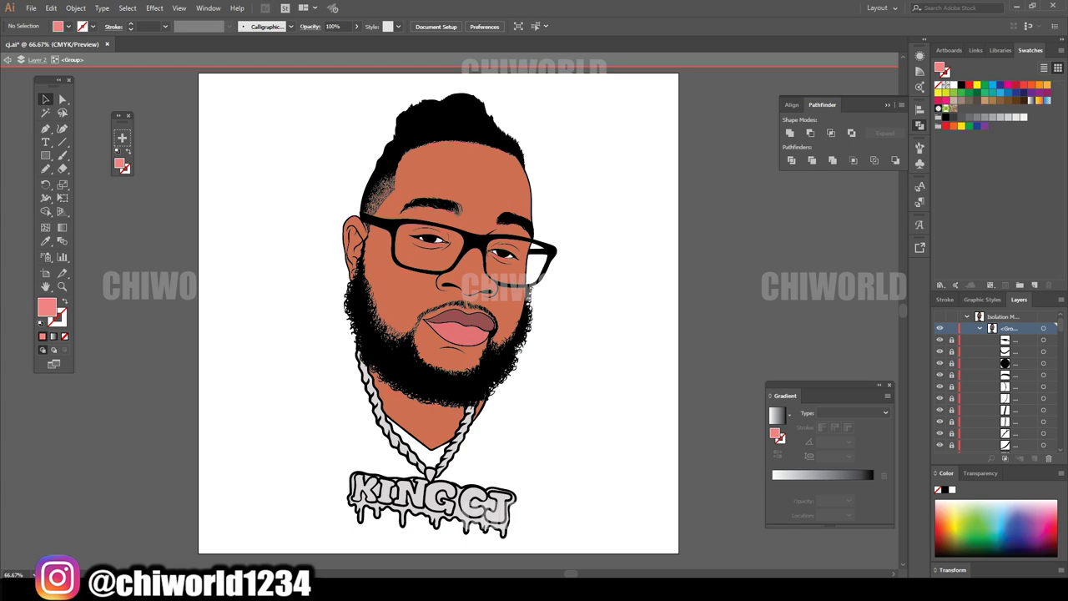
- Duplicate Layer 2 as Layer 2 copy 2, make it the active layer and zoom to 150%
key("Escape")
left_click(967, 328)
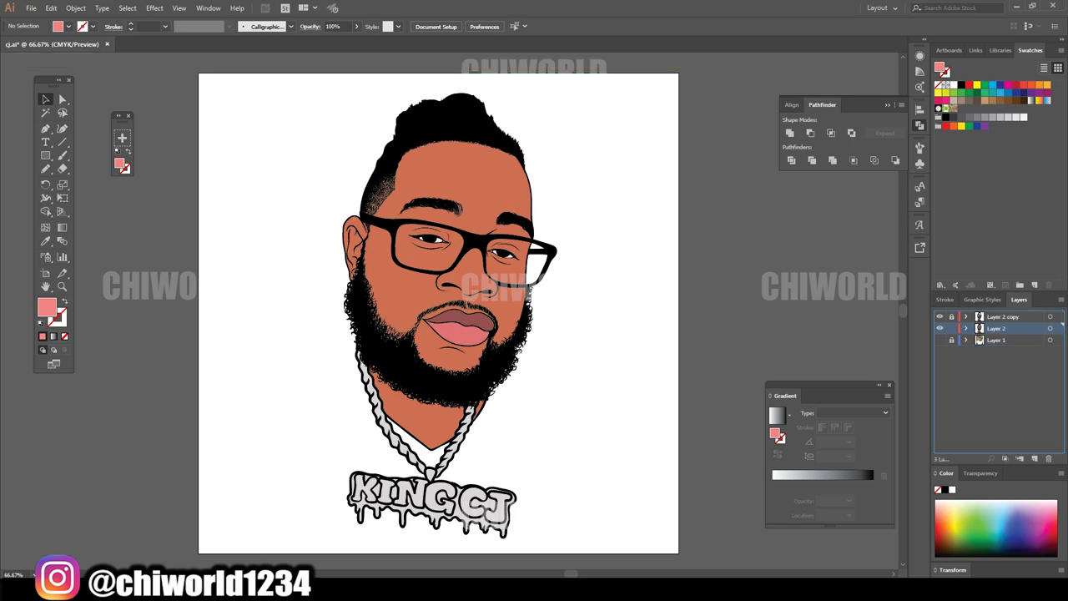
left_click_drag(998, 328, 1034, 458)
left_click(1010, 328)
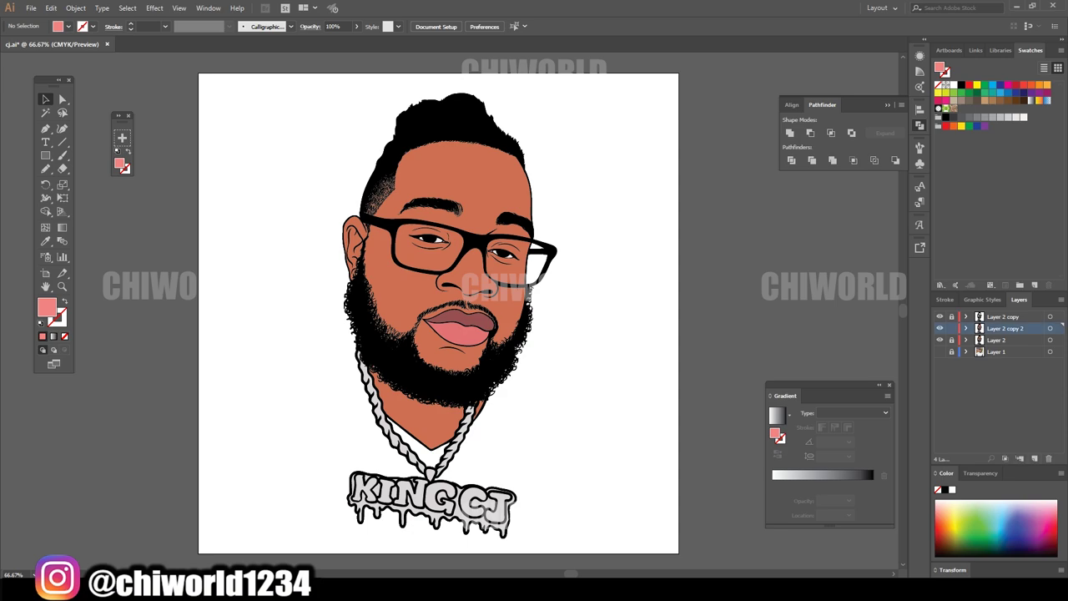
key("ctrl+plus")
key("ctrl+plus")
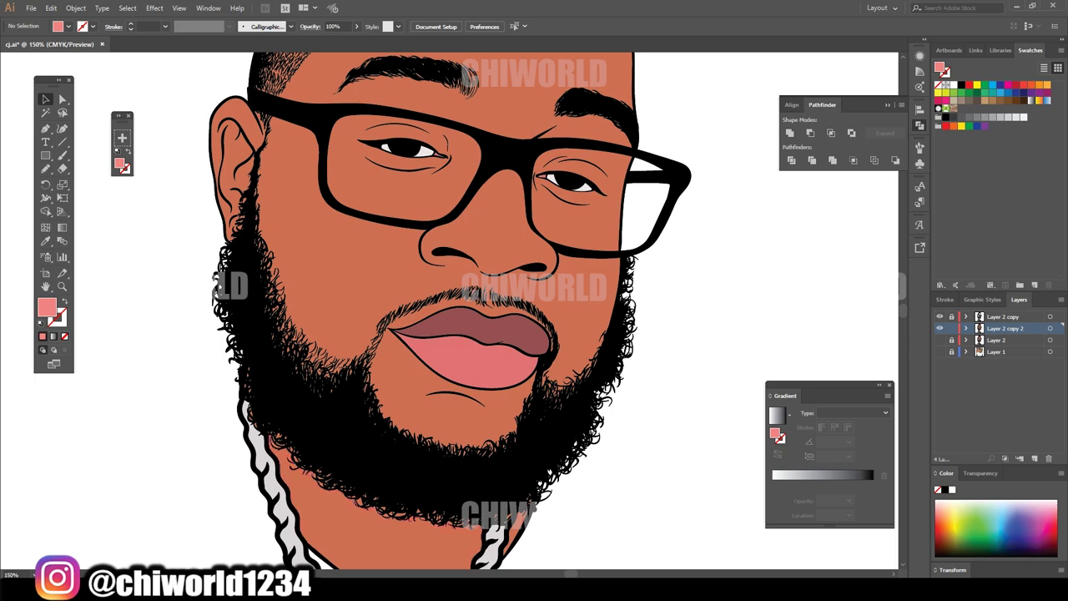
- Isolate the line-art group and delete the skin fills below the beard and on the face
key("ctrl+a")
right_click(369, 344)
left_click(418, 395)
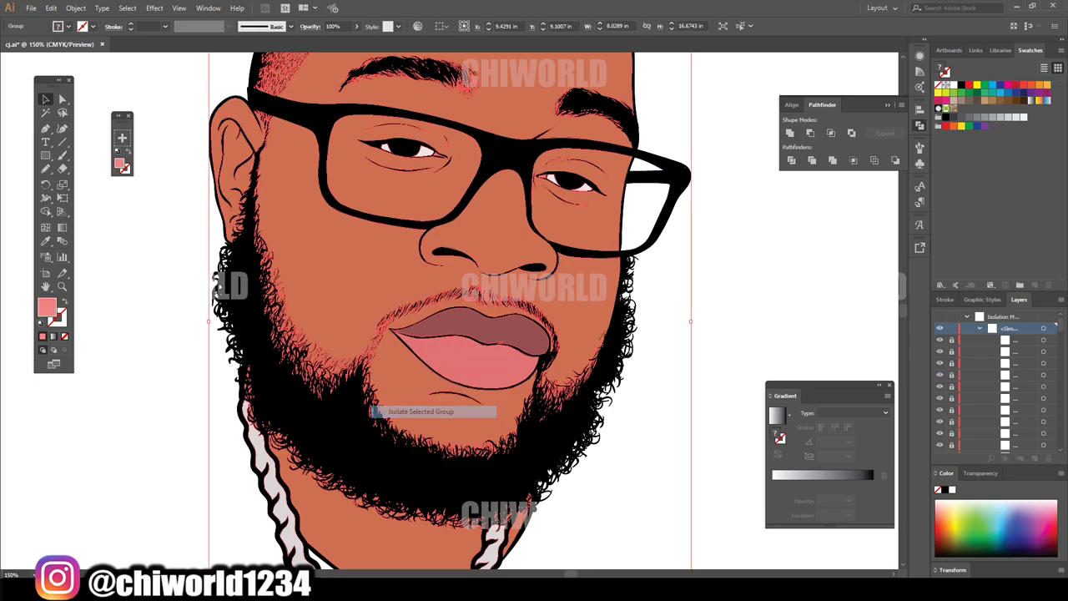
left_click(357, 459)
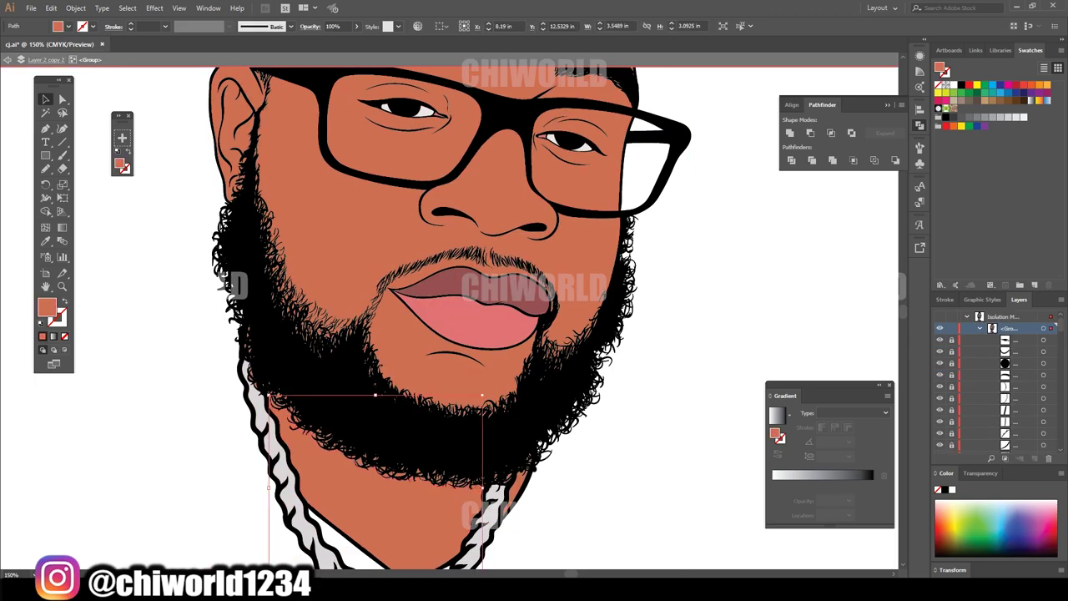
key("Delete")
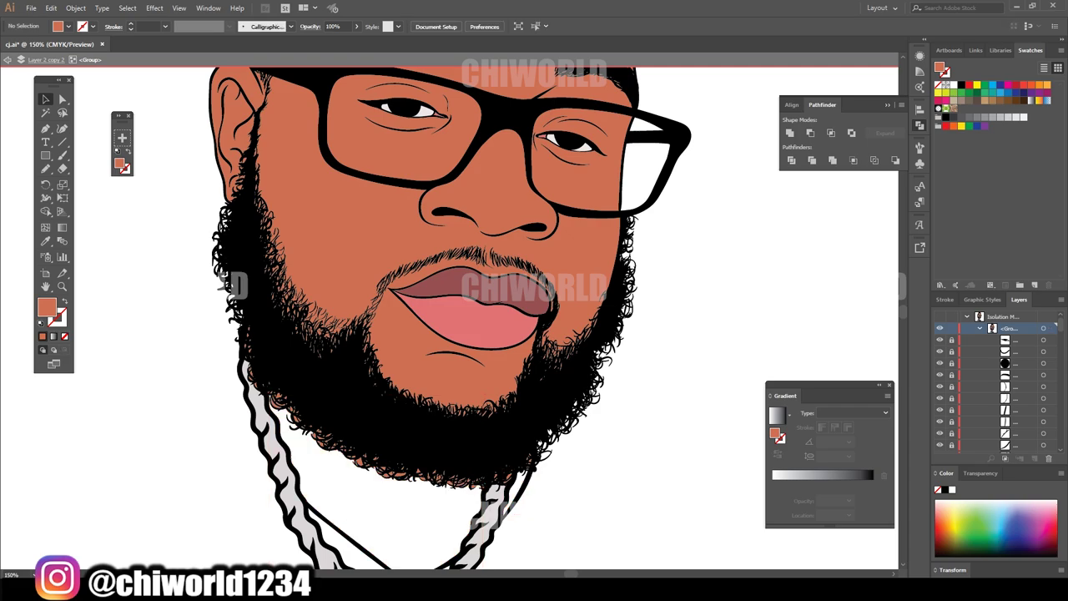
left_click_drag(353, 497, 455, 434)
left_click_drag(384, 436, 625, 369)
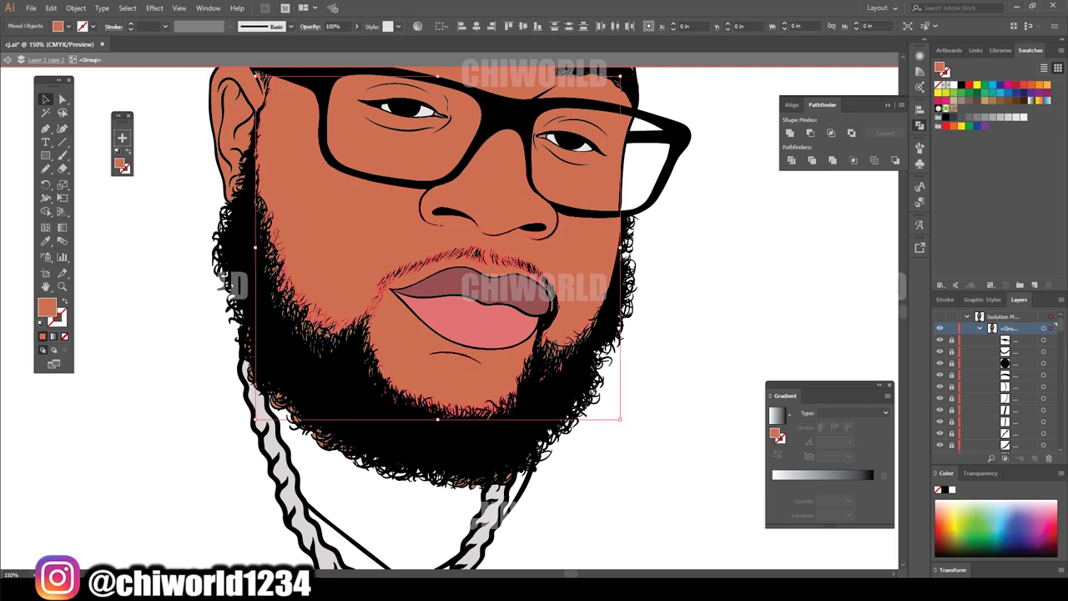
key("Delete")
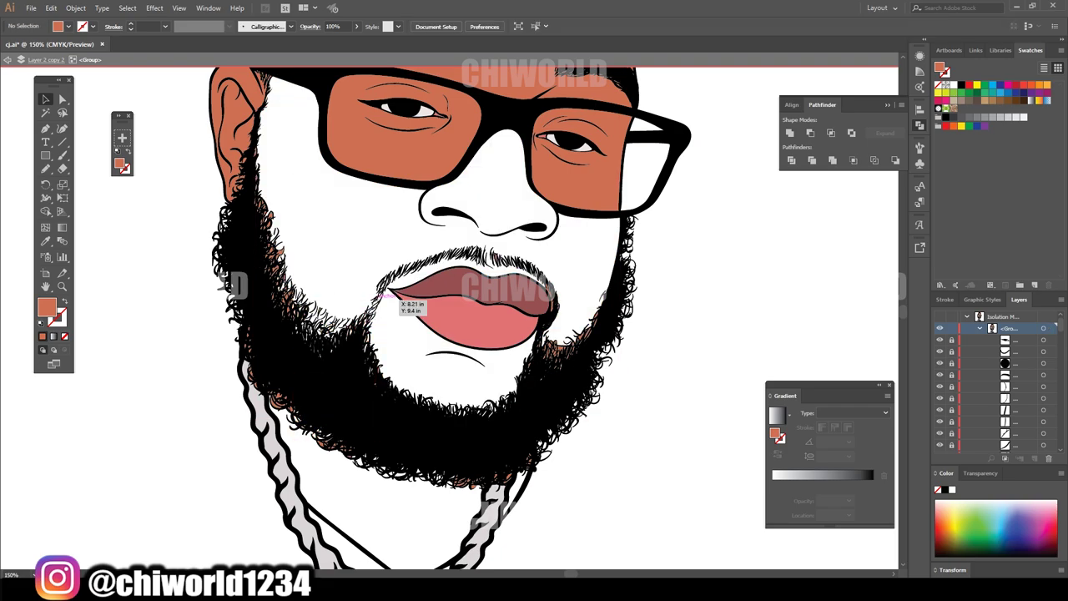
- Delete the orange fills of the left ear and both glasses lenses
scroll(368, 318, "up", 3)
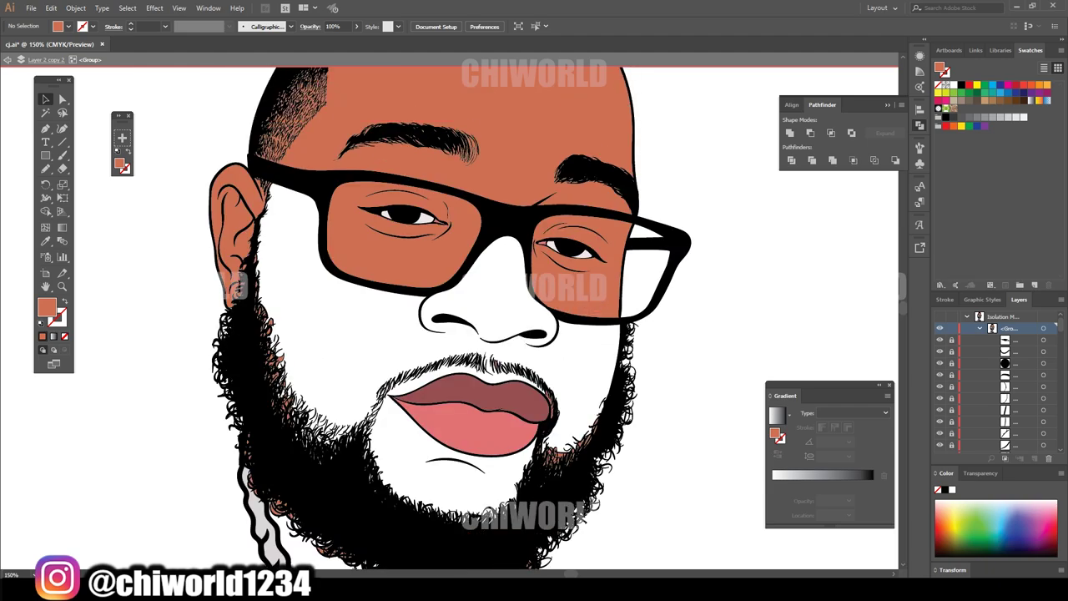
left_click_drag(152, 413, 296, 164)
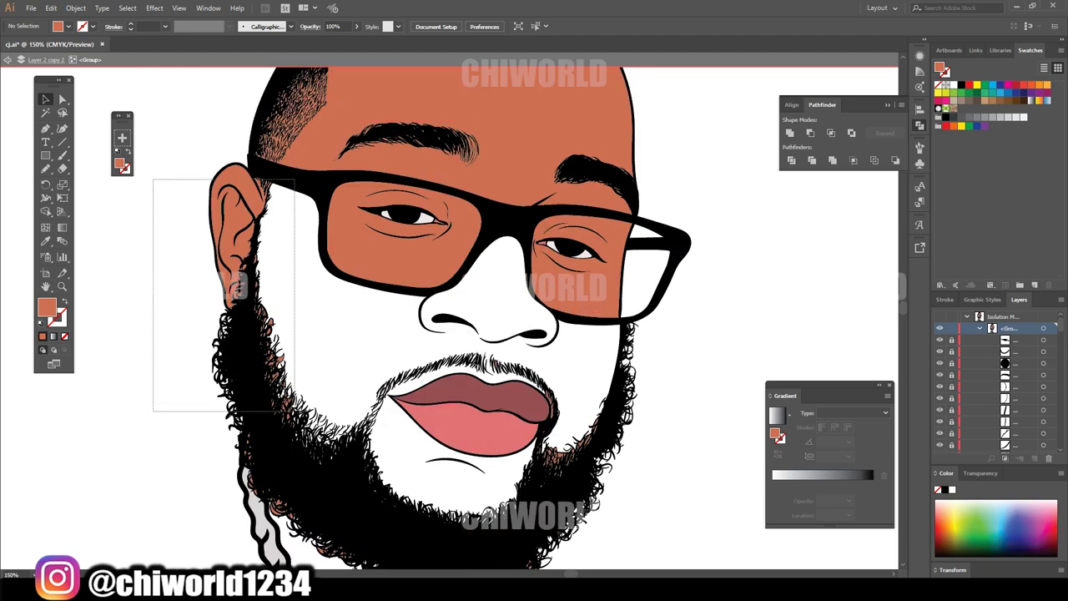
key("Delete")
left_click(392, 254)
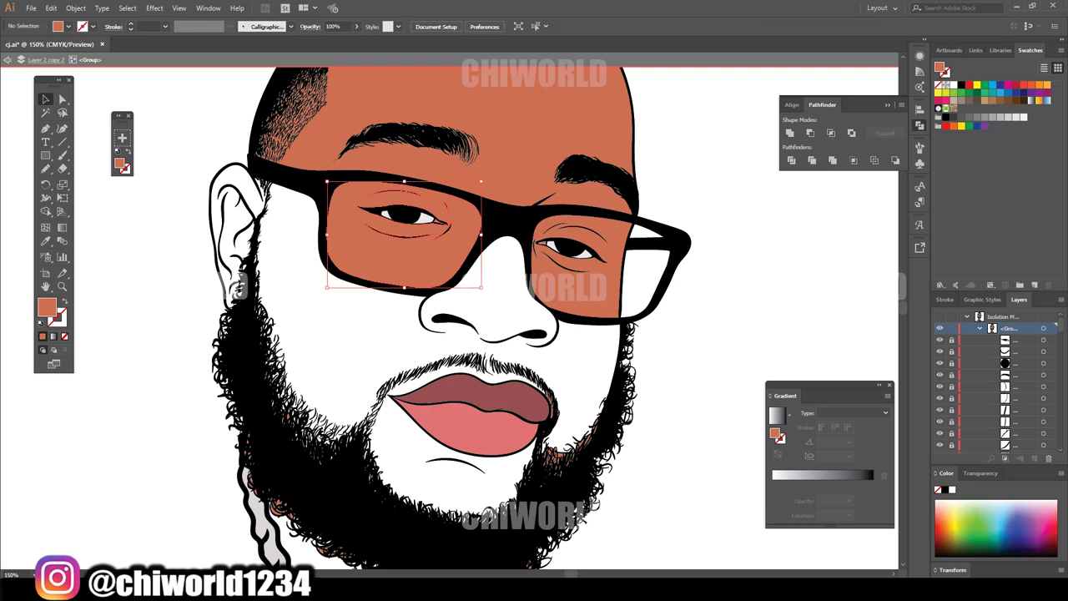
key("Delete")
left_click(584, 283)
key("Delete")
- Delete the forehead and right-eyebrow fills and the reddish hair strokes over the forehead
scroll(451, 317, "up", 3)
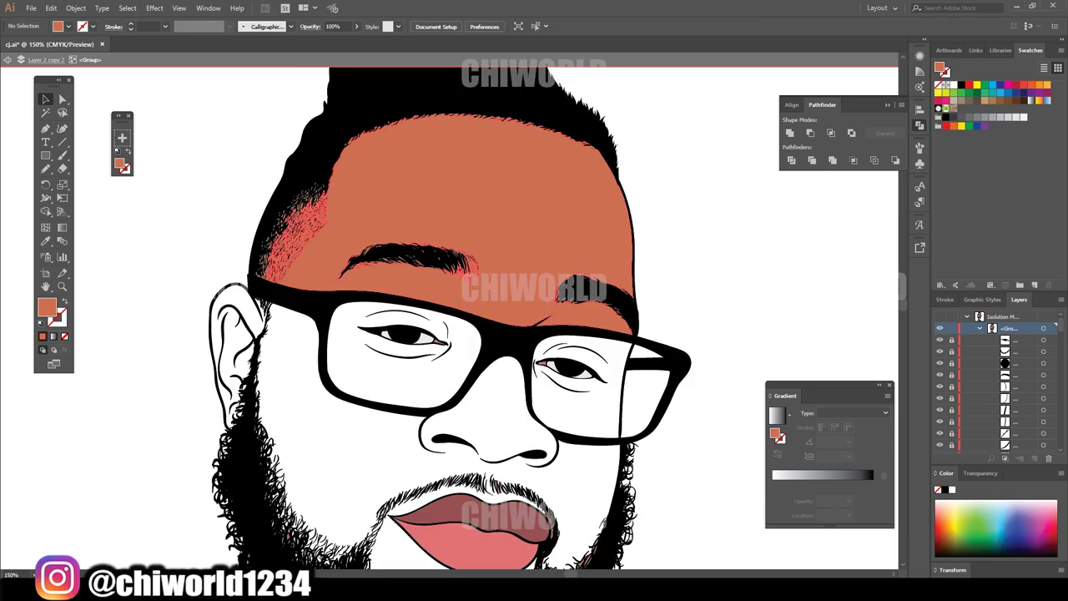
left_click(467, 191)
key("Delete")
left_click_drag(538, 211, 693, 328)
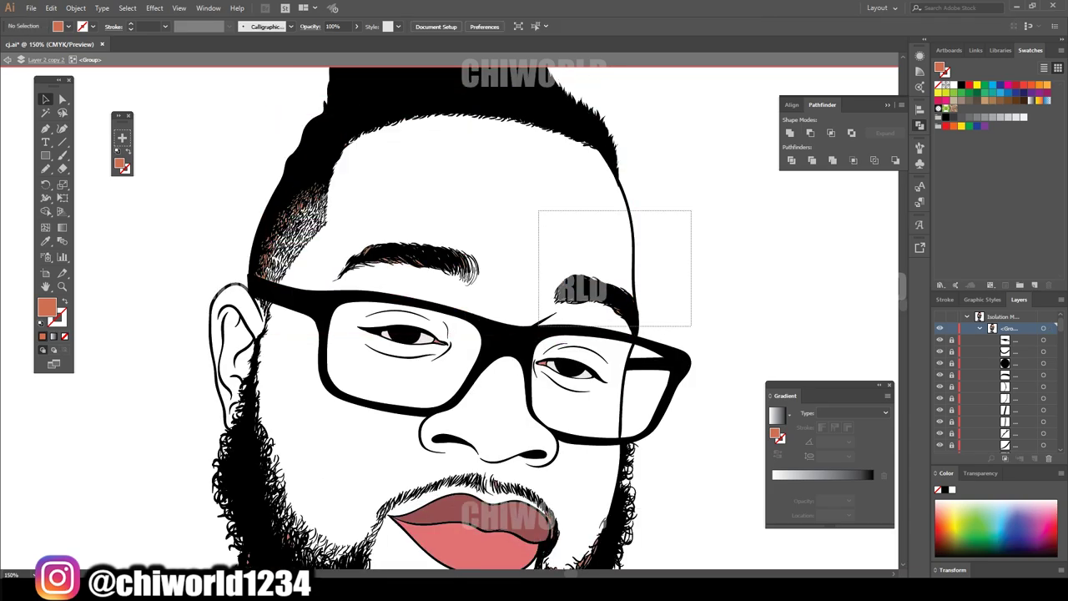
key("Delete")
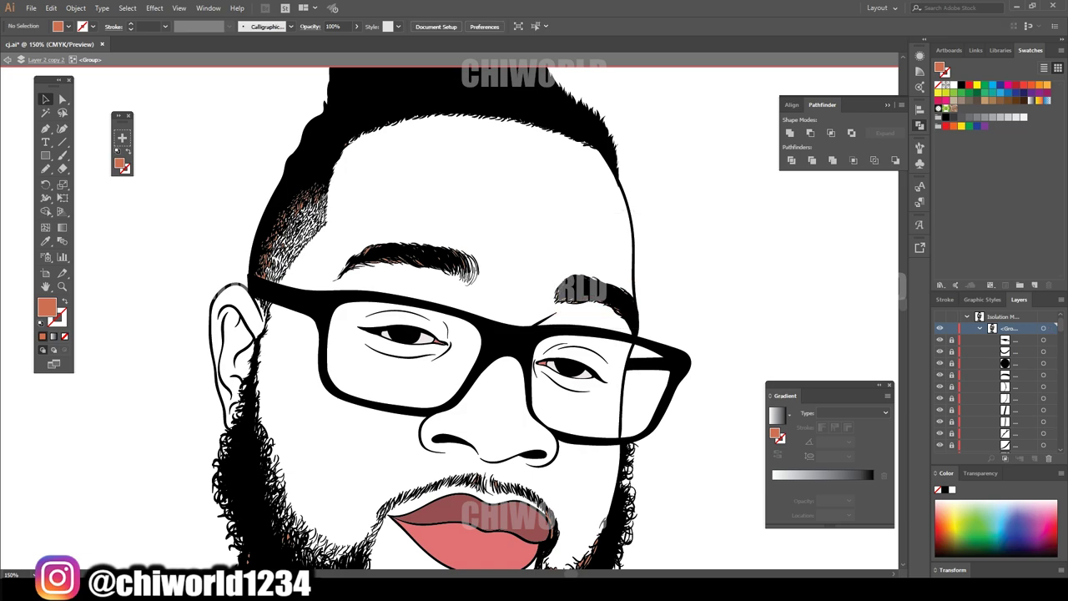
mouse_move(212, 111)
left_mouse_down()
mouse_move(555, 317)
mouse_move(556, 294)
left_mouse_up()
key("Delete")
scroll(556, 294, "up", 2)
scroll(556, 294, "up", 2)
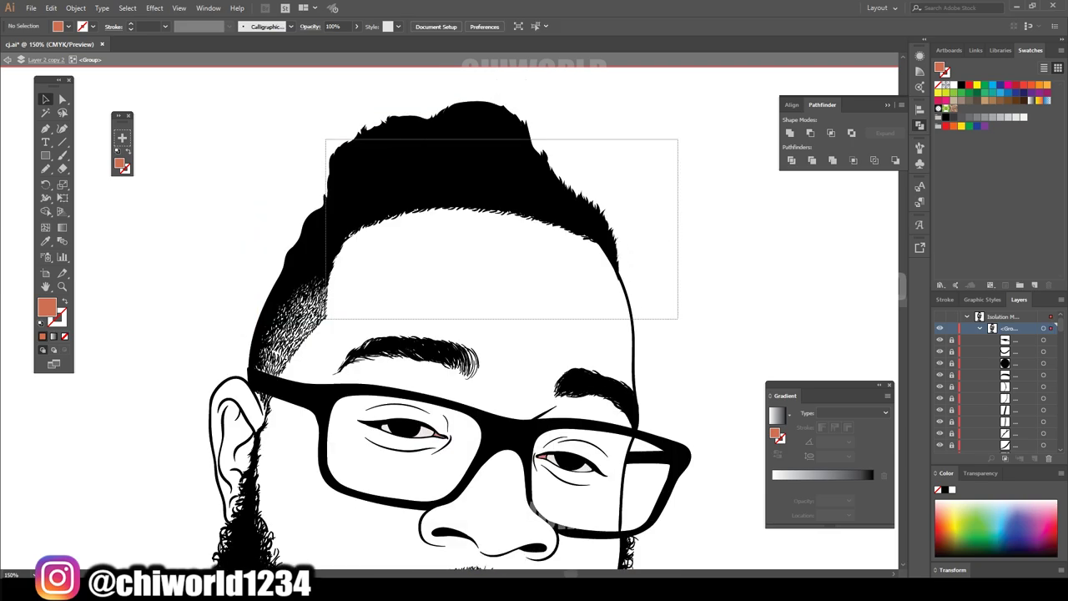
scroll(450, 318, "down", 2)
scroll(450, 319, "down", 2)
scroll(450, 319, "down", 2)
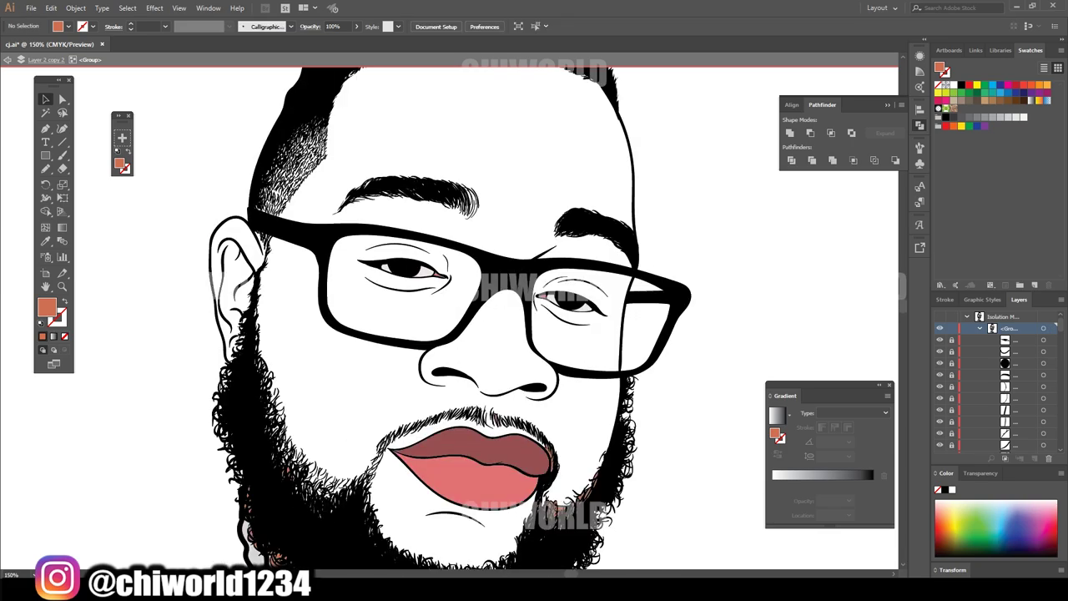
scroll(450, 319, "down", 2)
scroll(462, 523, "up", 1, "alt")
- Draw black hair strokes over the brown beard patches beside the right lip corner at 300%
scroll(449, 309, "up", 1, "alt")
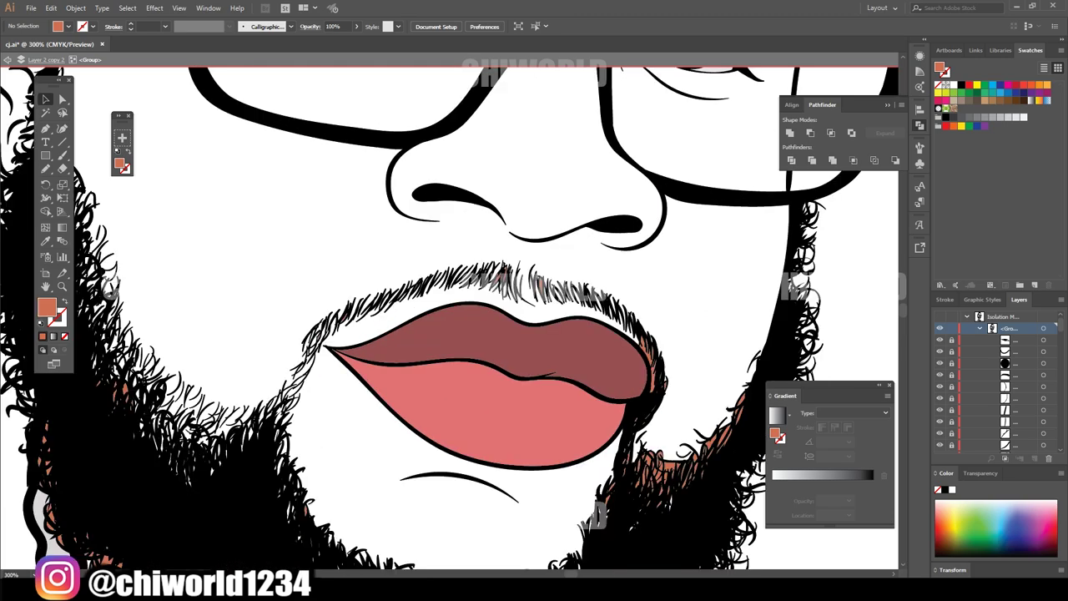
left_click(519, 282)
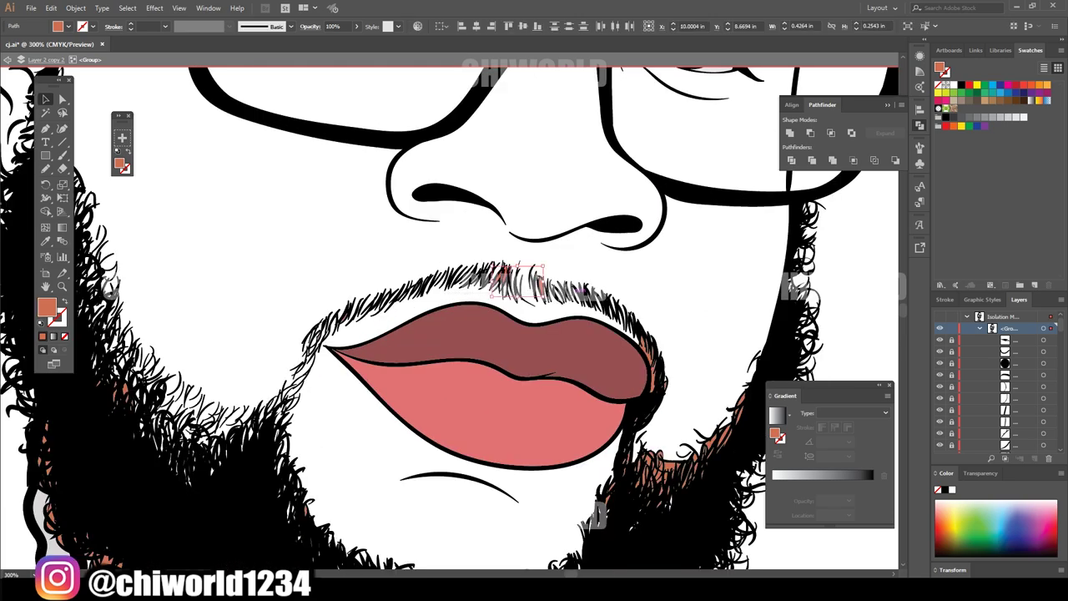
key("ctrl+shift+a")
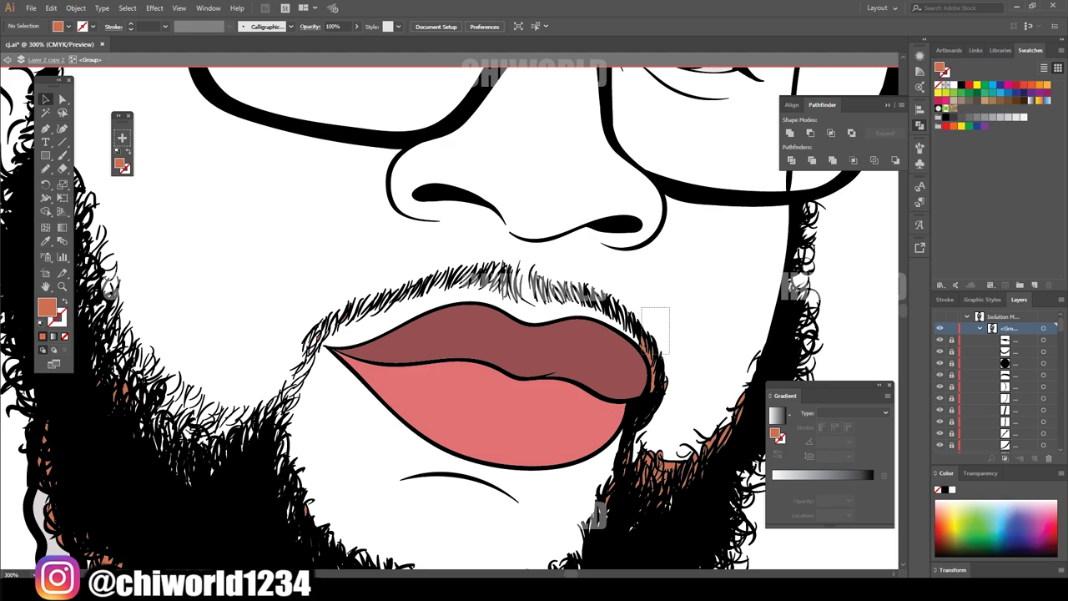
mouse_move(666, 358)
left_mouse_down()
mouse_move(651, 360)
mouse_move(664, 397)
left_mouse_up()
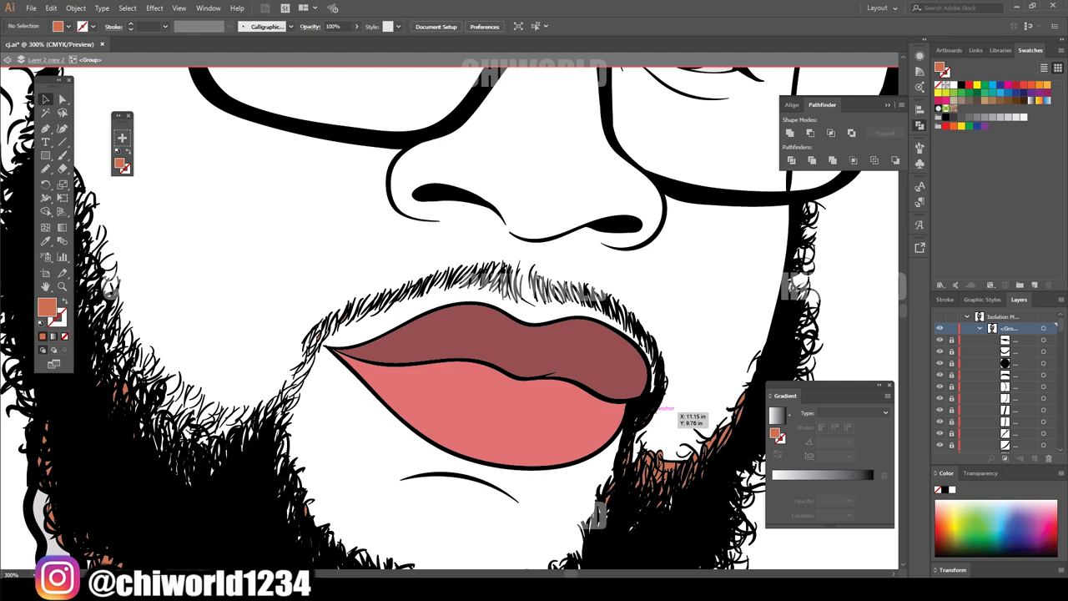
left_click_drag(664, 389, 666, 357)
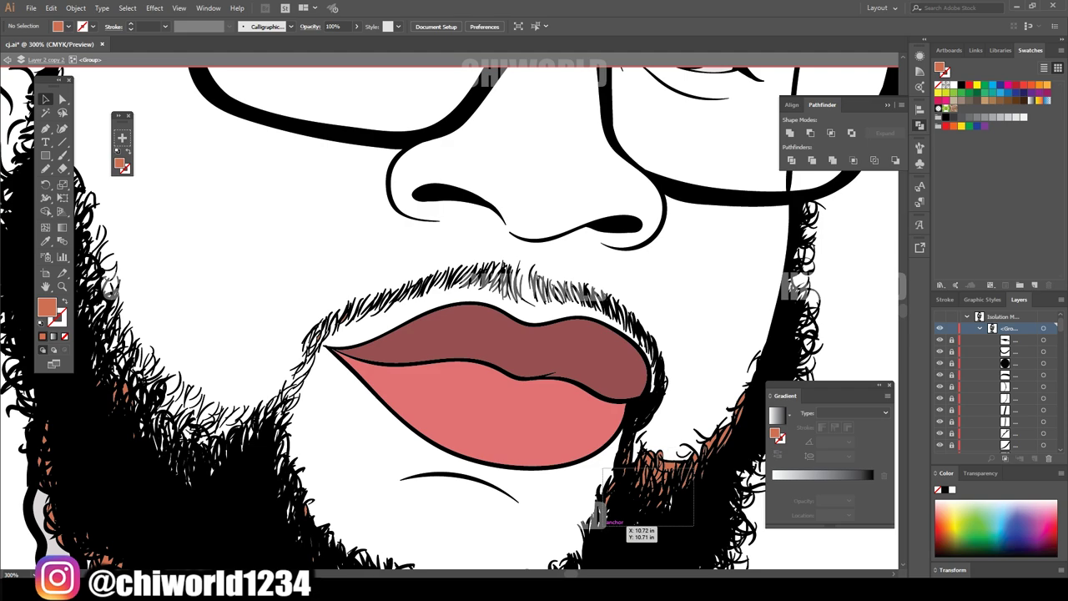
left_click_drag(613, 535, 686, 483)
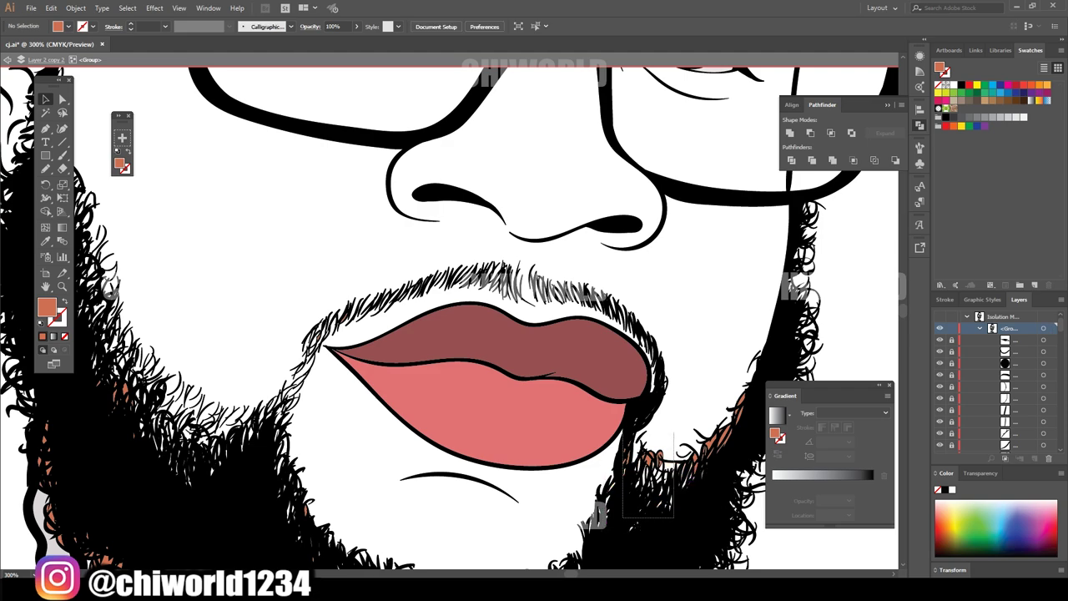
left_click_drag(626, 517, 667, 433)
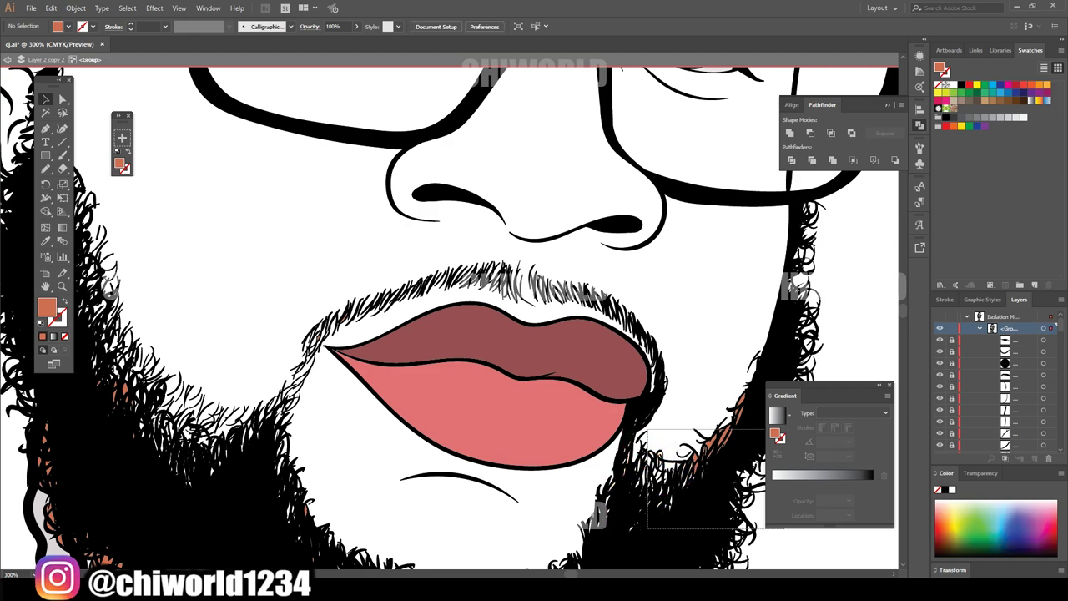
left_click_drag(692, 480, 752, 393)
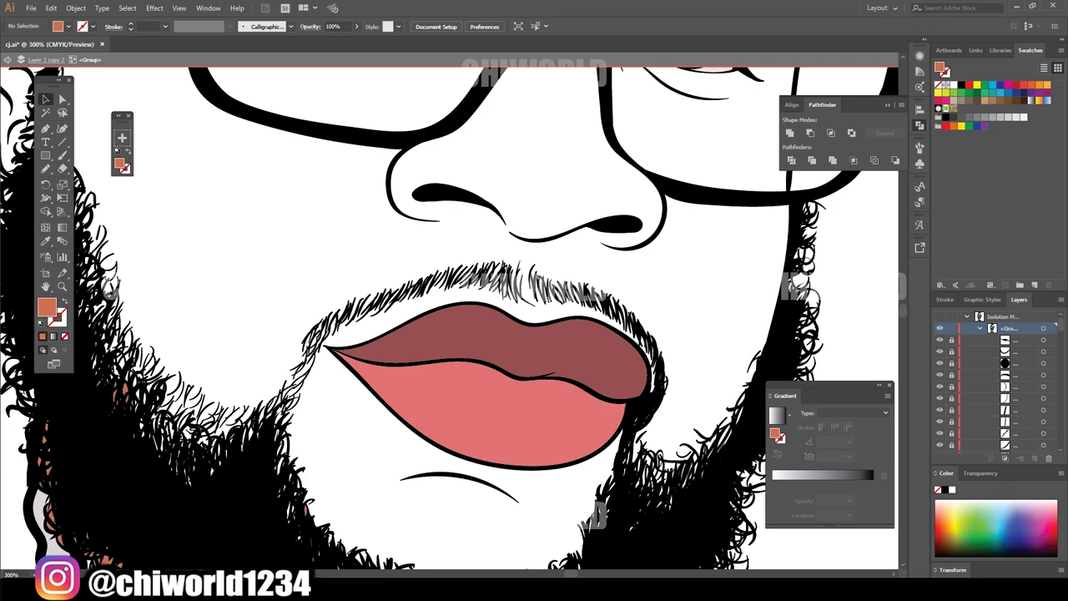
key("ctrl+minus")
key("ctrl+minus")
key("ctrl+minus")
- Select the braid strand beside the beard, undo the change and deselect
scroll(490, 318, "down", 2)
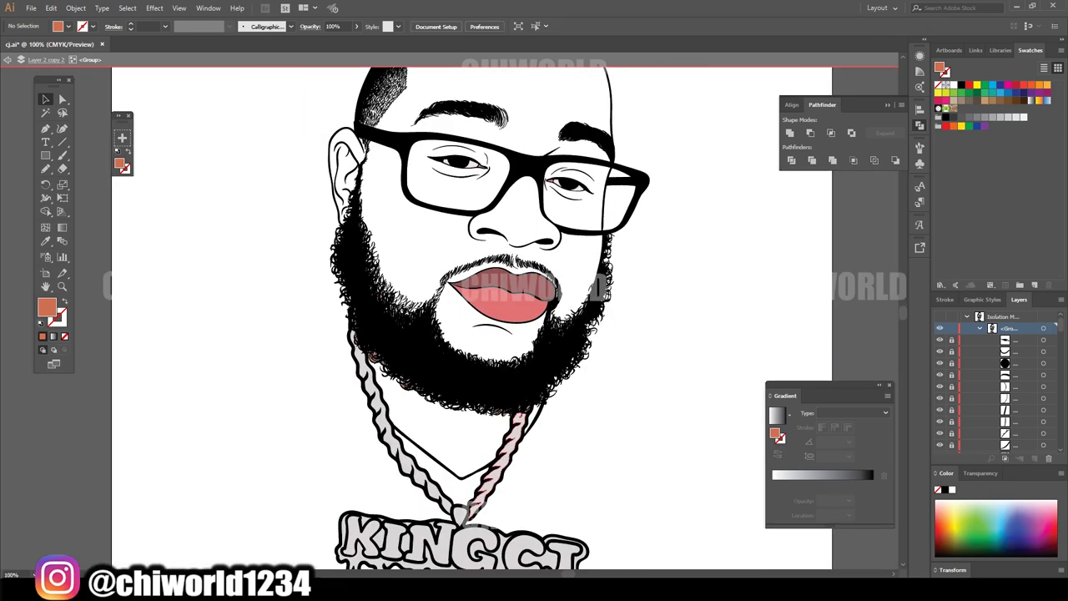
scroll(343, 300, "up", 3)
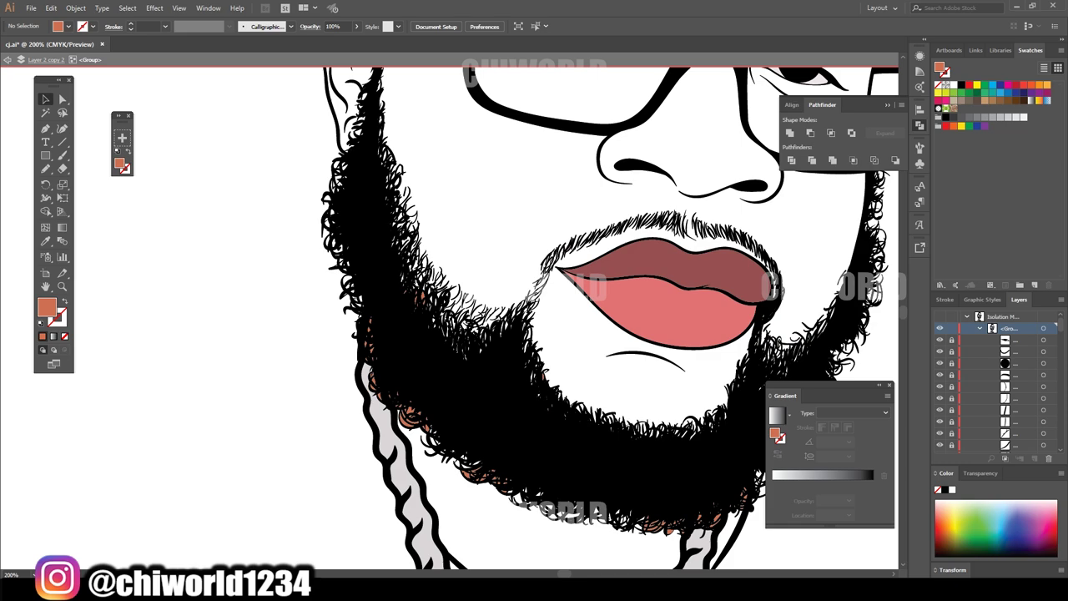
left_click_drag(374, 214, 616, 475)
left_click_drag(589, 538, 685, 490)
left_click_drag(405, 357, 455, 501)
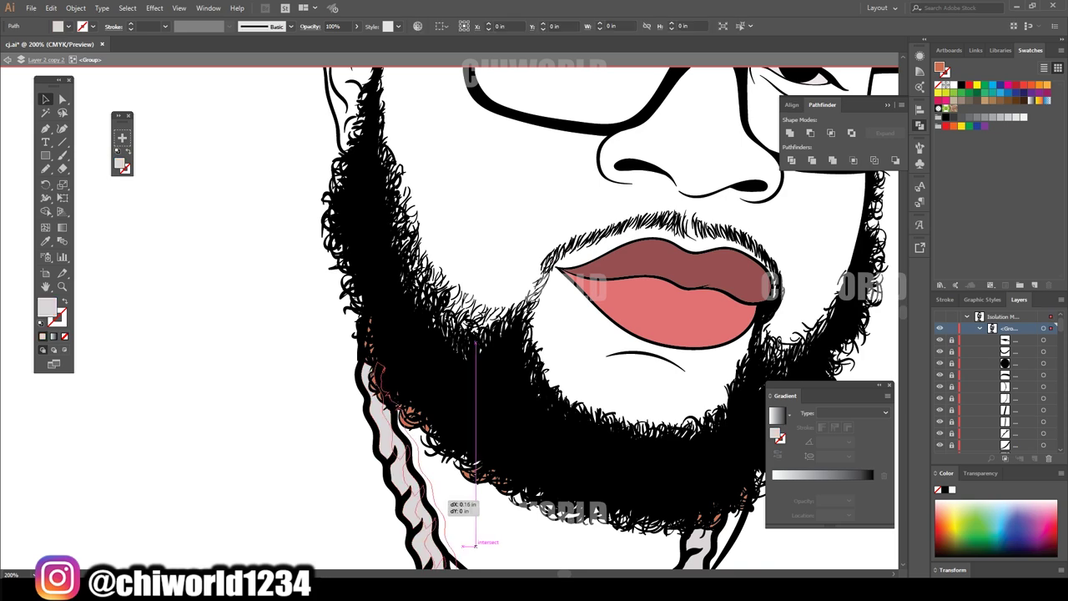
key("ctrl+z")
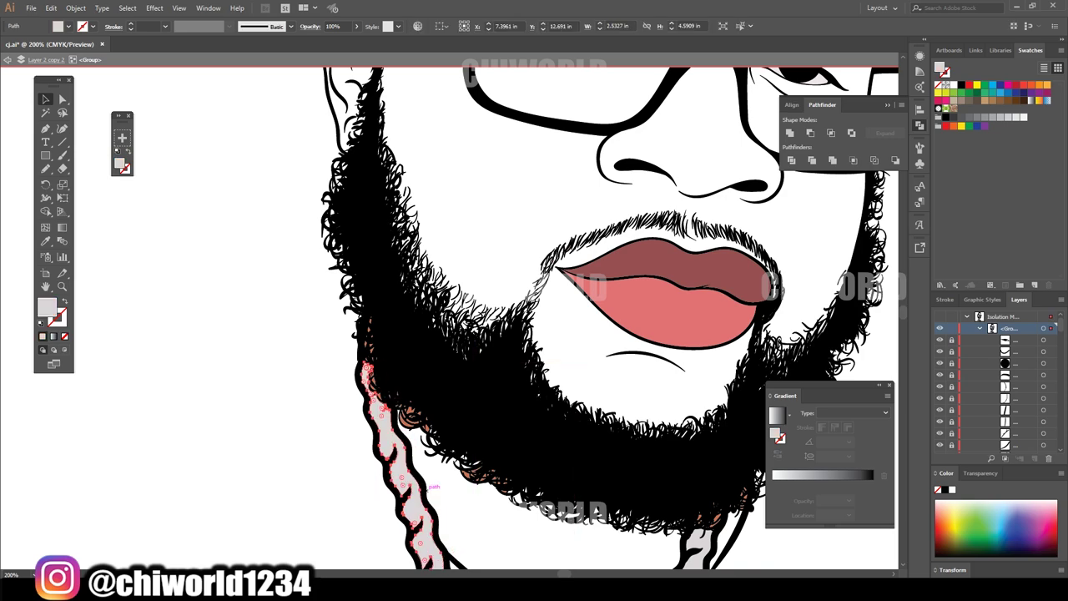
key("ctrl+shift+a")
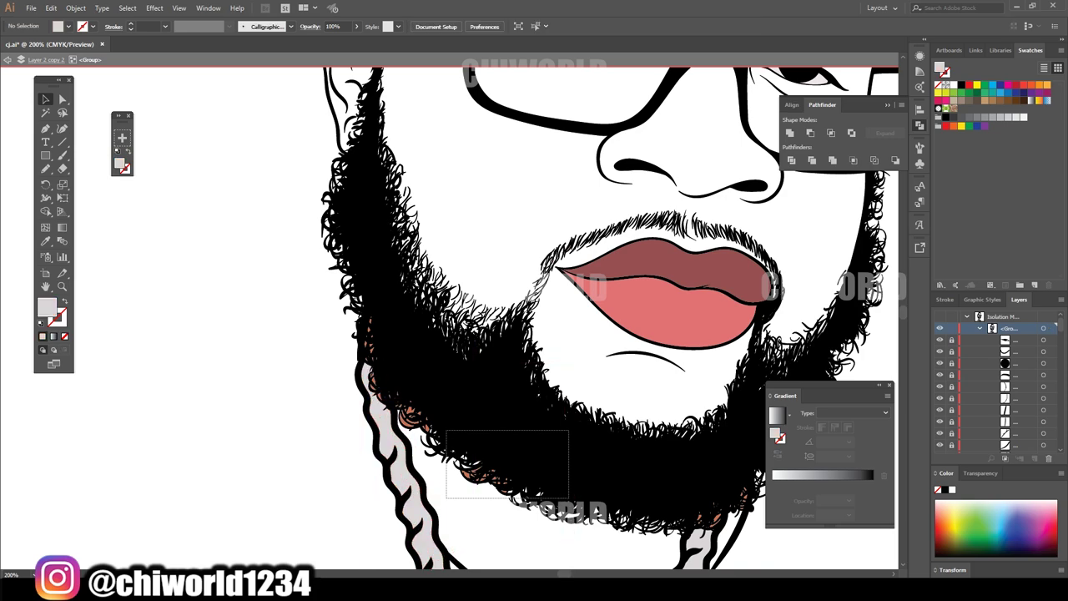
- Delete the small orange curl at the beard edge and check the lower beard for strays
left_click_drag(446, 499, 569, 429)
key("Delete")
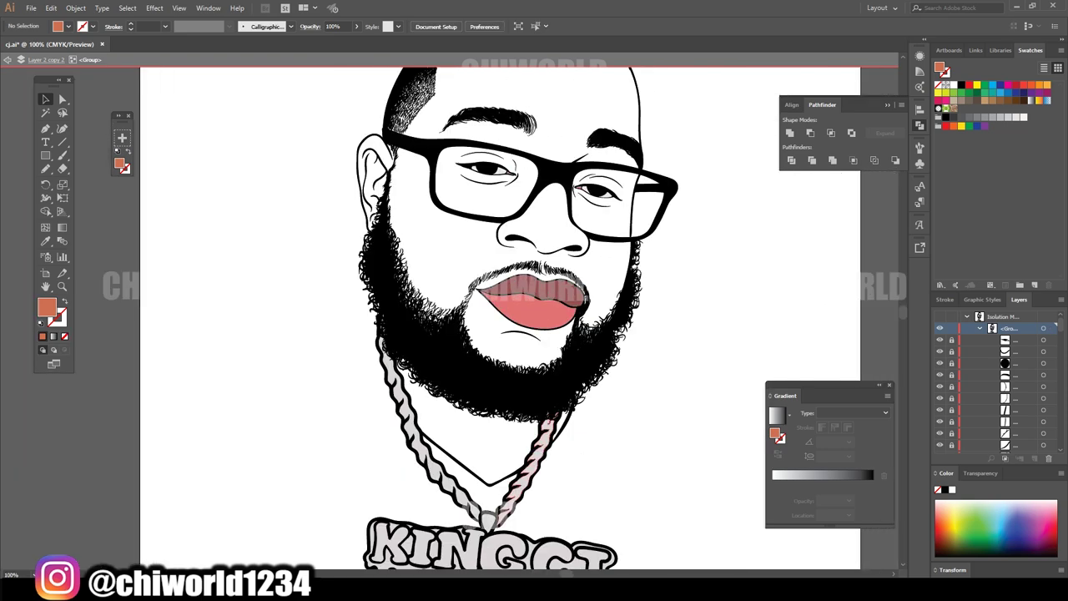
left_click_drag(542, 275, 535, 350)
key("ctrl+plus")
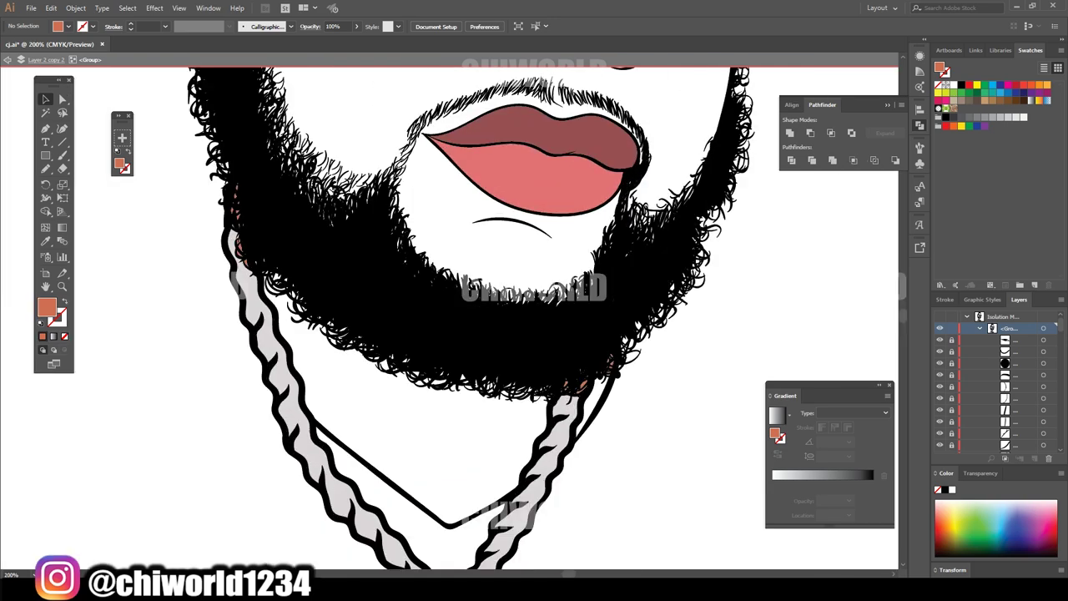
left_click(608, 362)
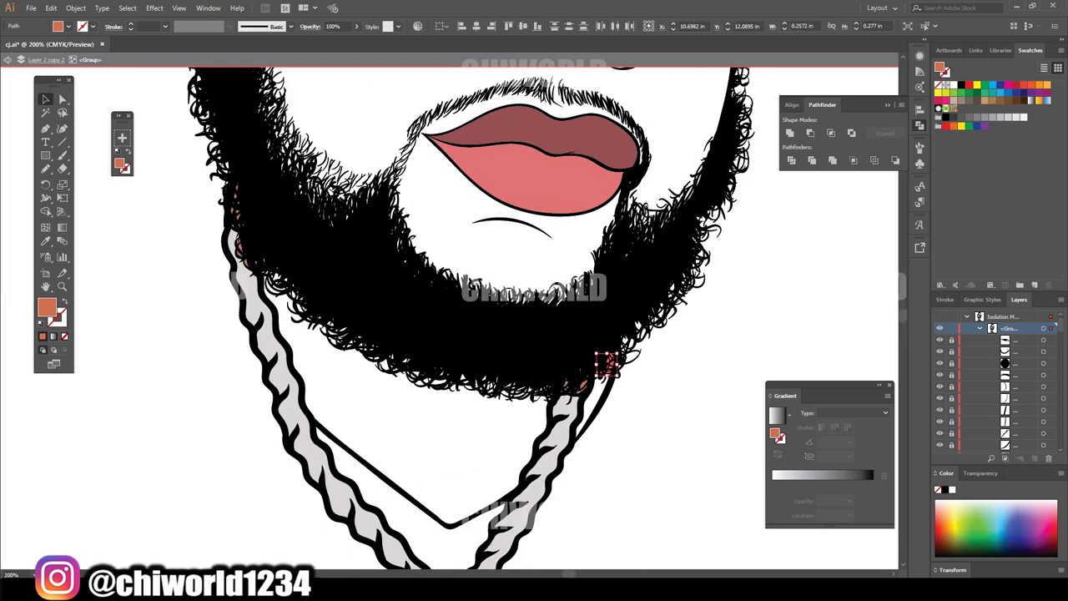
key("ctrl+shift+a")
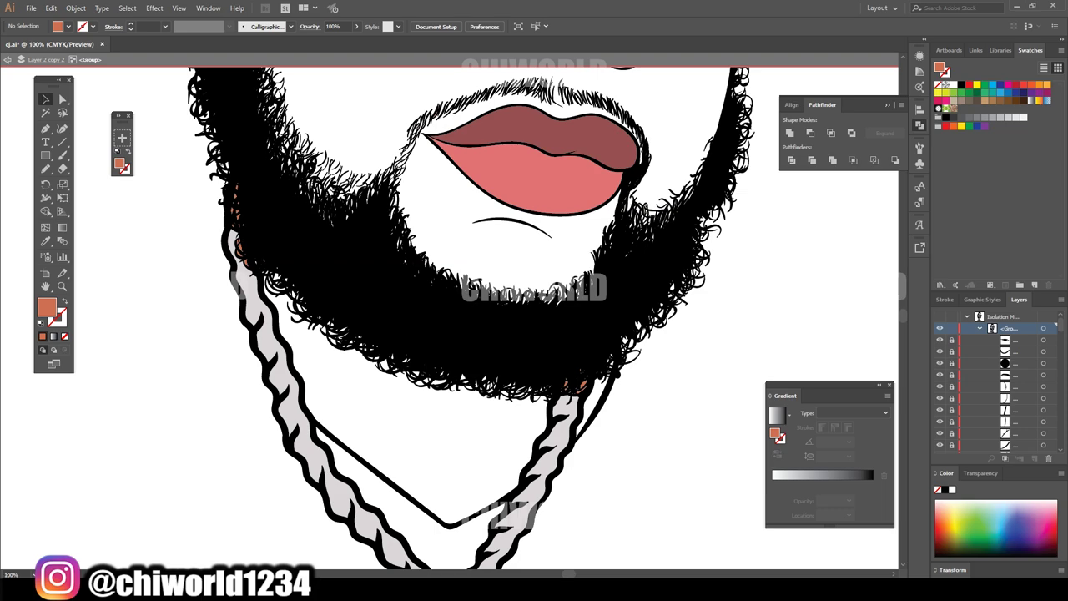
key("ctrl+minus")
scroll(478, 318, "up", 1)
scroll(477, 317, "up", 1)
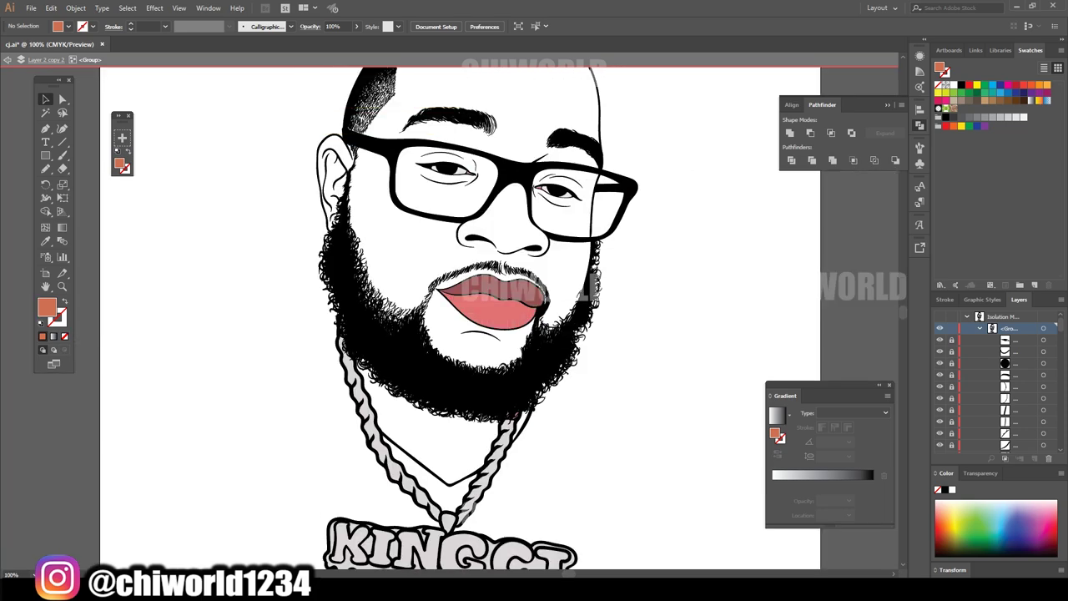
- Eyedrop a light grey fill onto the marquee-selected chain
left_click_drag(264, 473, 667, 338)
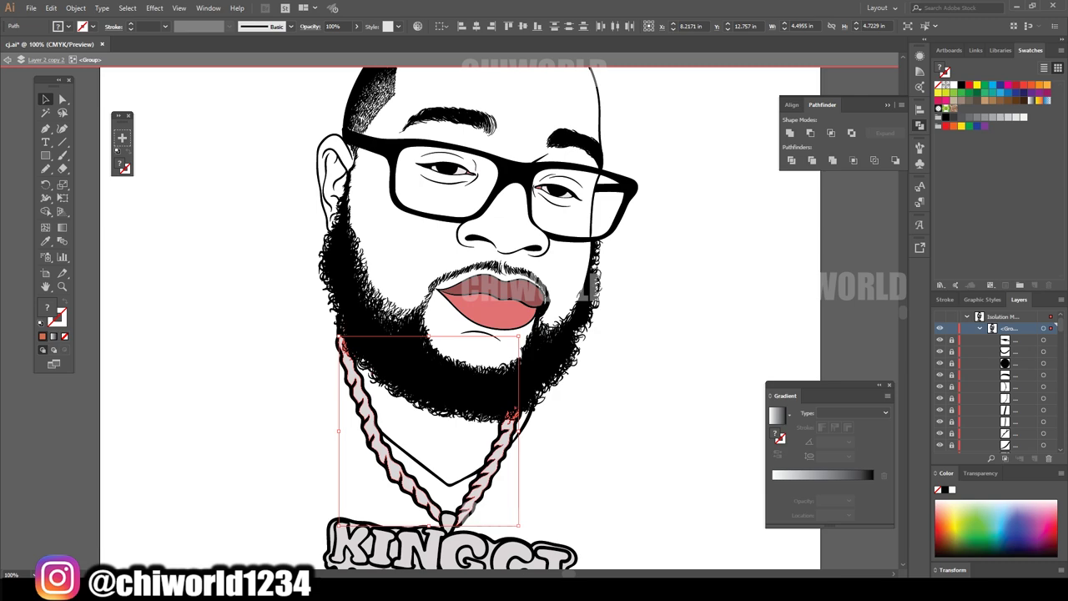
key("i")
left_click(461, 561)
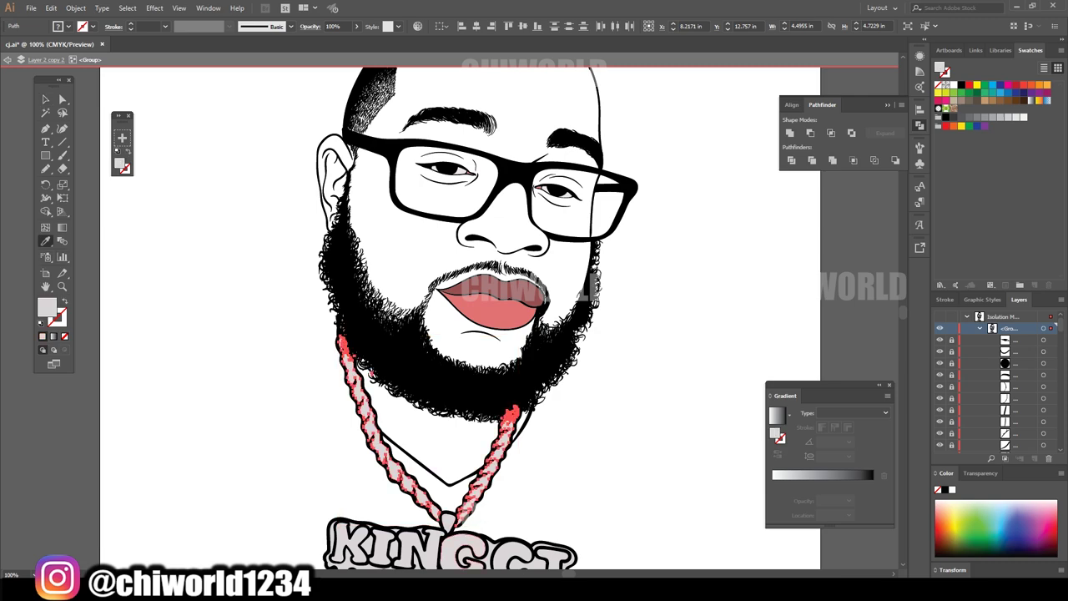
key("v")
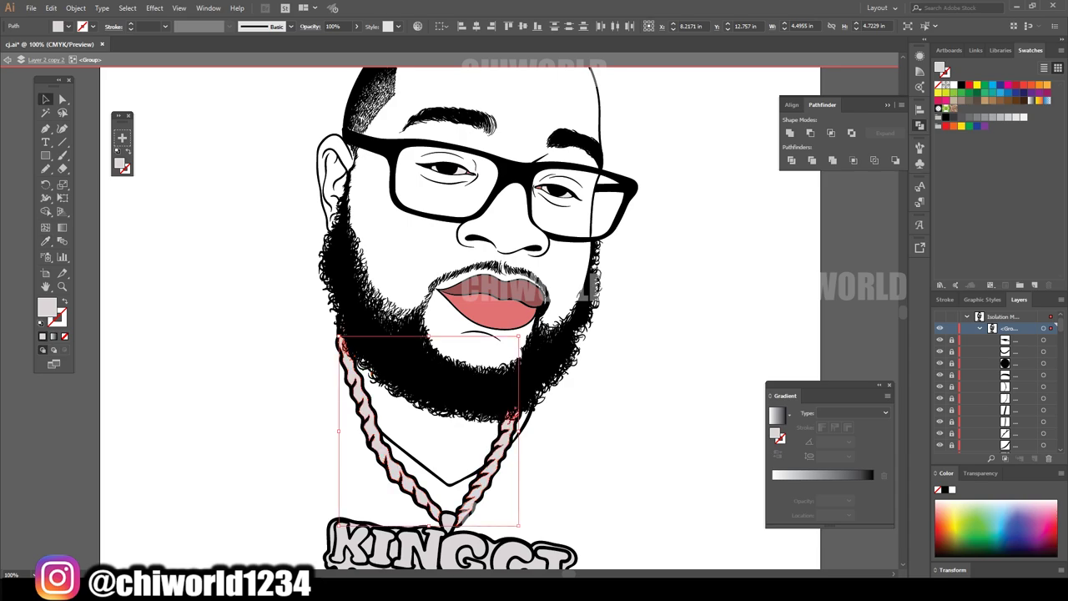
key("ctrl+shift+a")
scroll(366, 312, "up", 5)
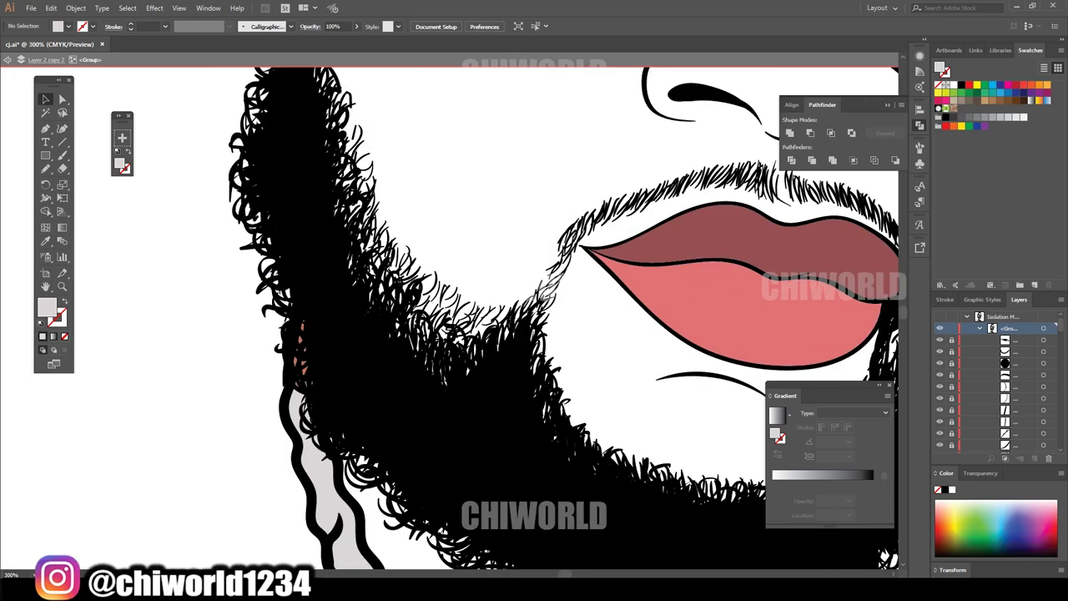
- Apply the same light grey fill to the chain piece hidden under the beard
left_click_drag(180, 415, 409, 250)
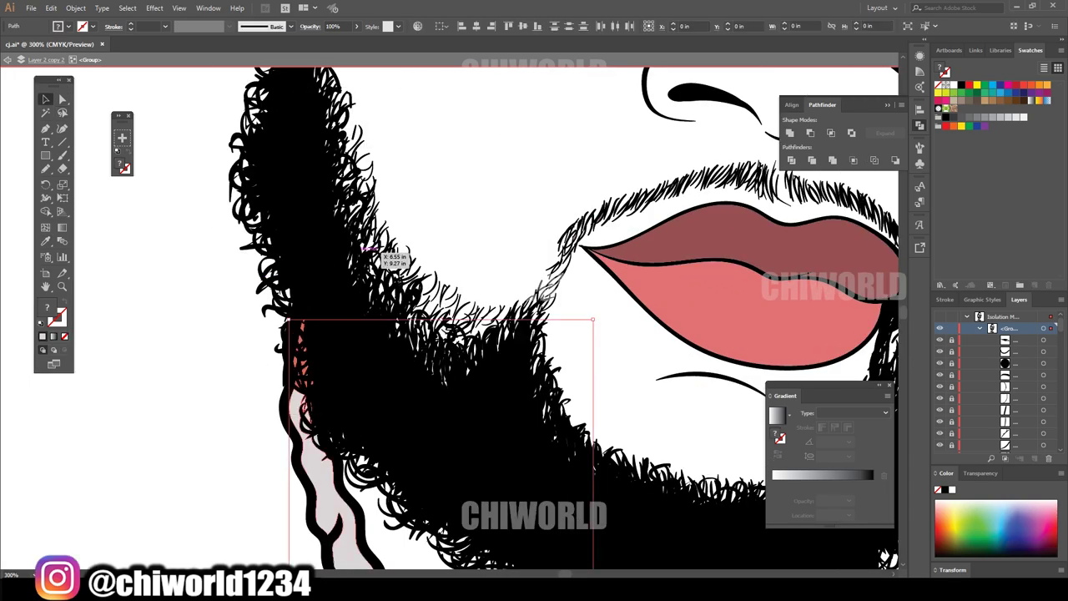
key("i")
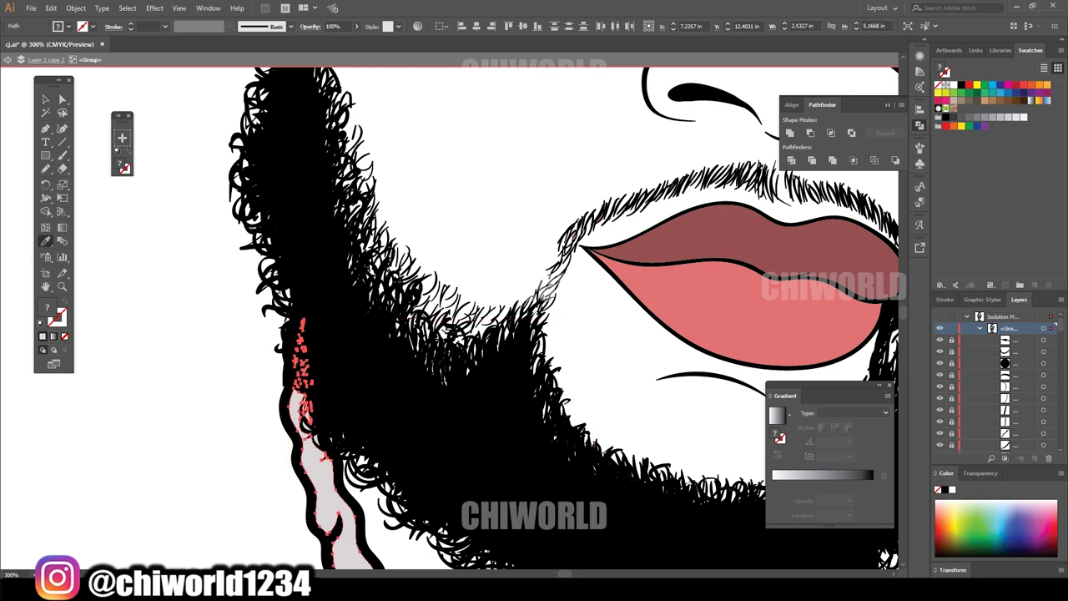
left_click(321, 501)
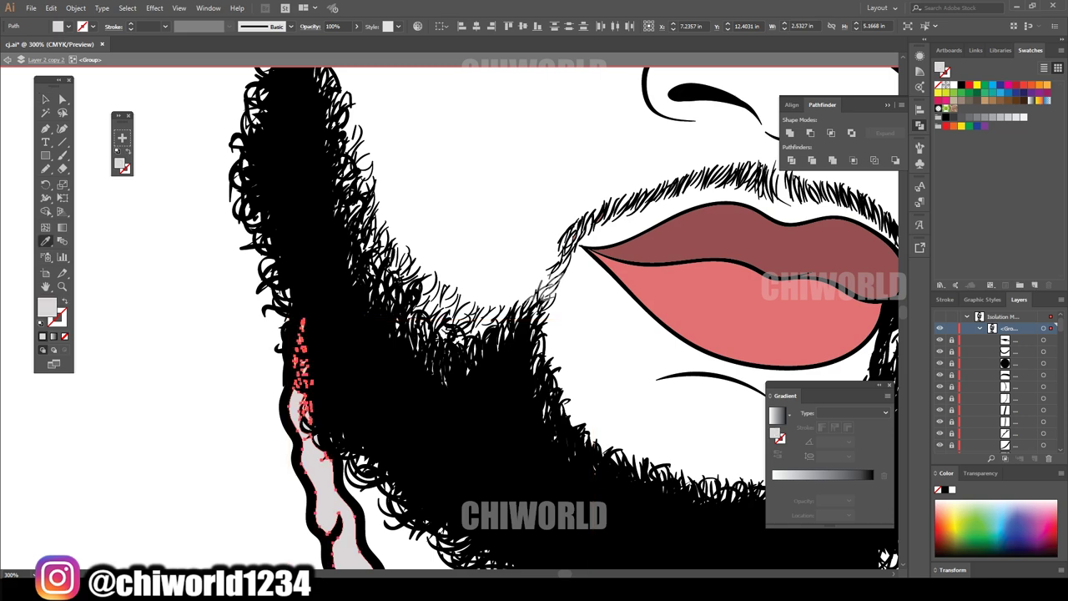
- Collapse Layer 2 copy 2, then add Layer 5 and move it just beneath that layer
key("v")
key("ctrl+minus")
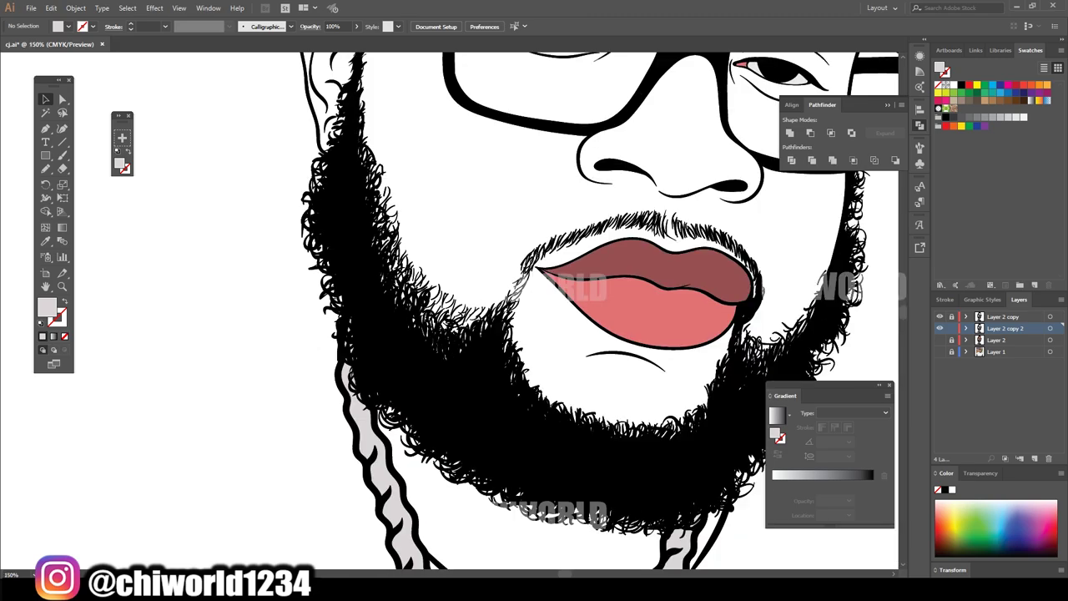
key("ctrl+minus")
key("ctrl+minus")
key("ctrl+minus")
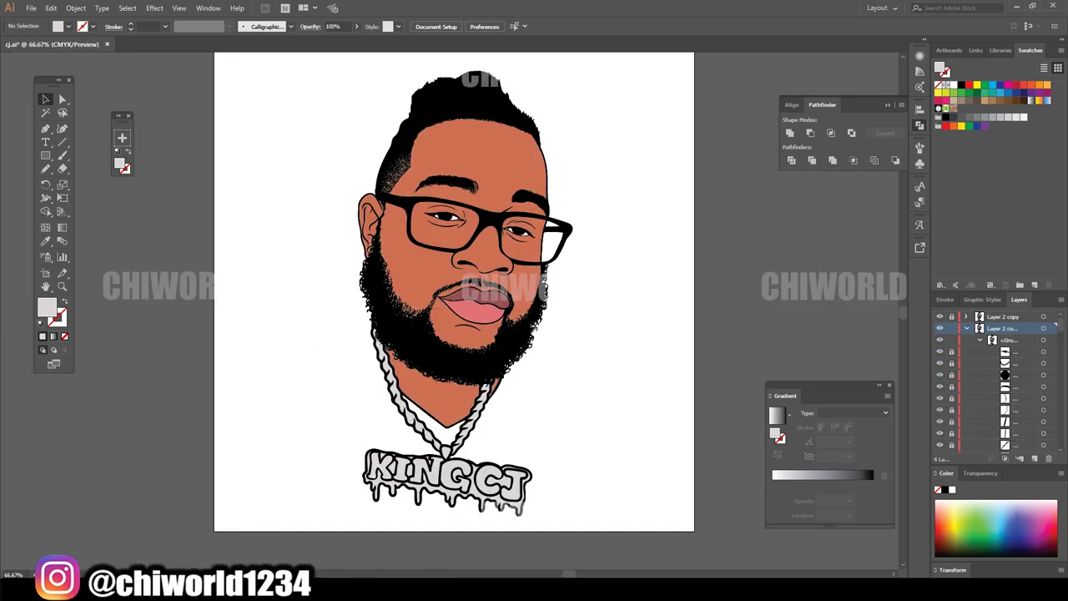
left_click(967, 329)
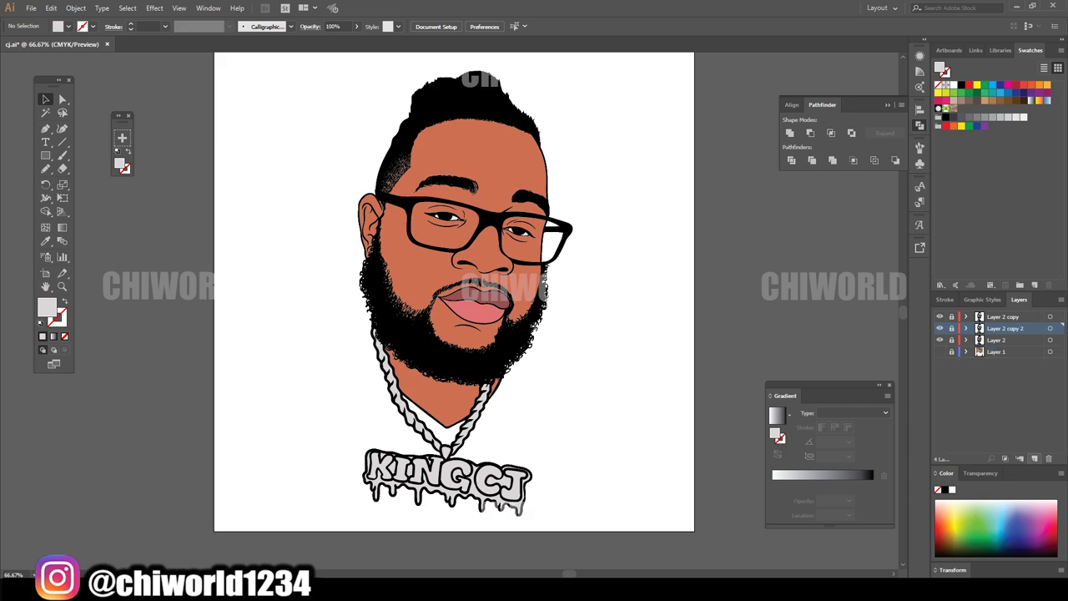
left_click(1035, 458)
left_click_drag(998, 328, 997, 345)
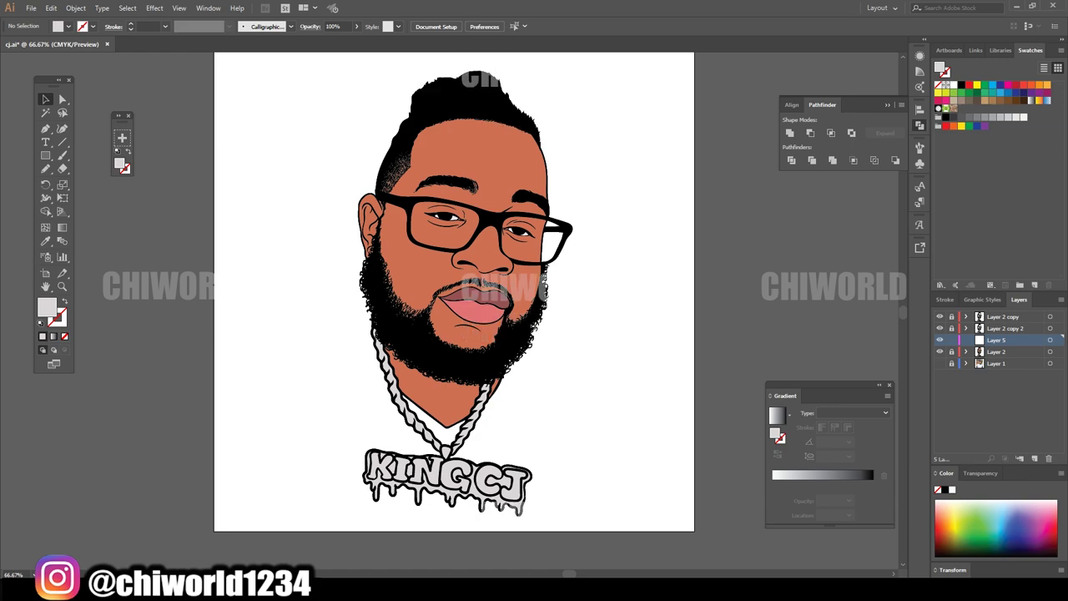
scroll(454, 308, "up", 3)
key("ctrl+equal")
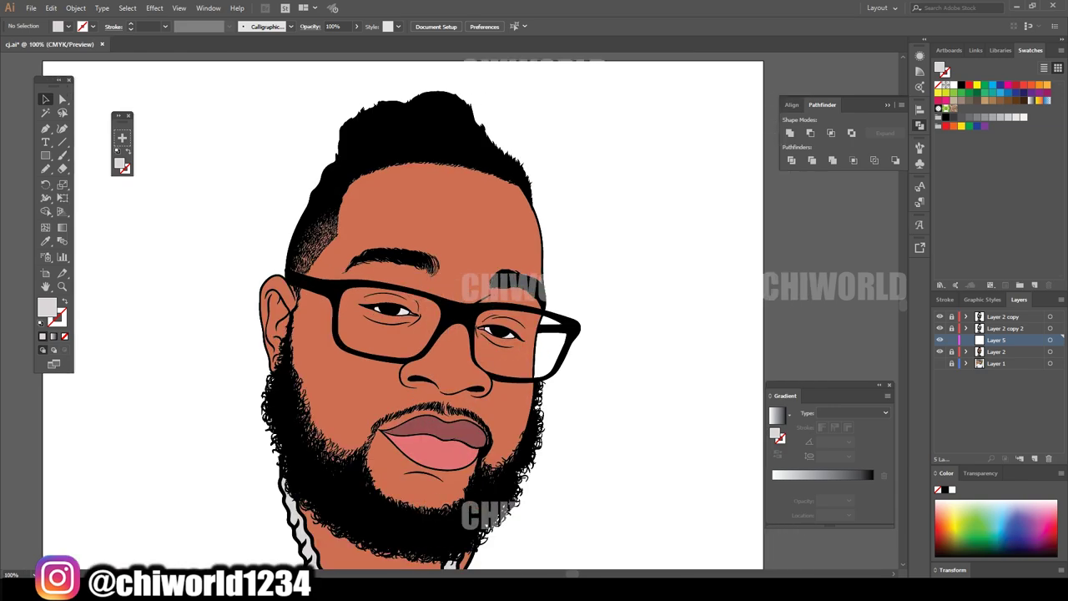
- Sample the skin orange, then darken the fill from 773C2F to deep brown 63342B
key("i")
left_click(405, 312)
key("n")
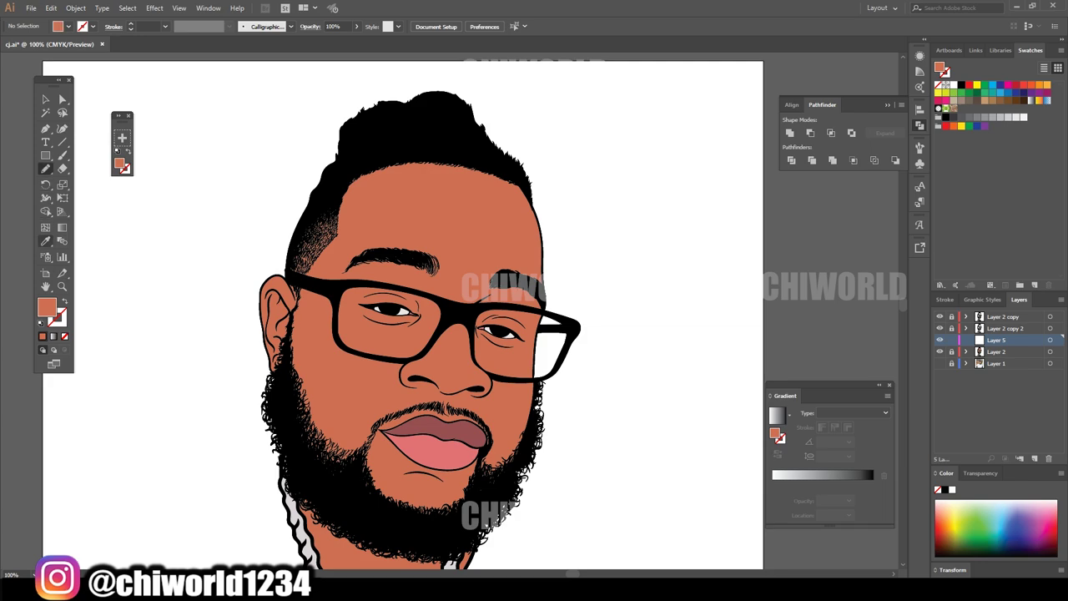
double_click(46, 307)
type("773C2F")
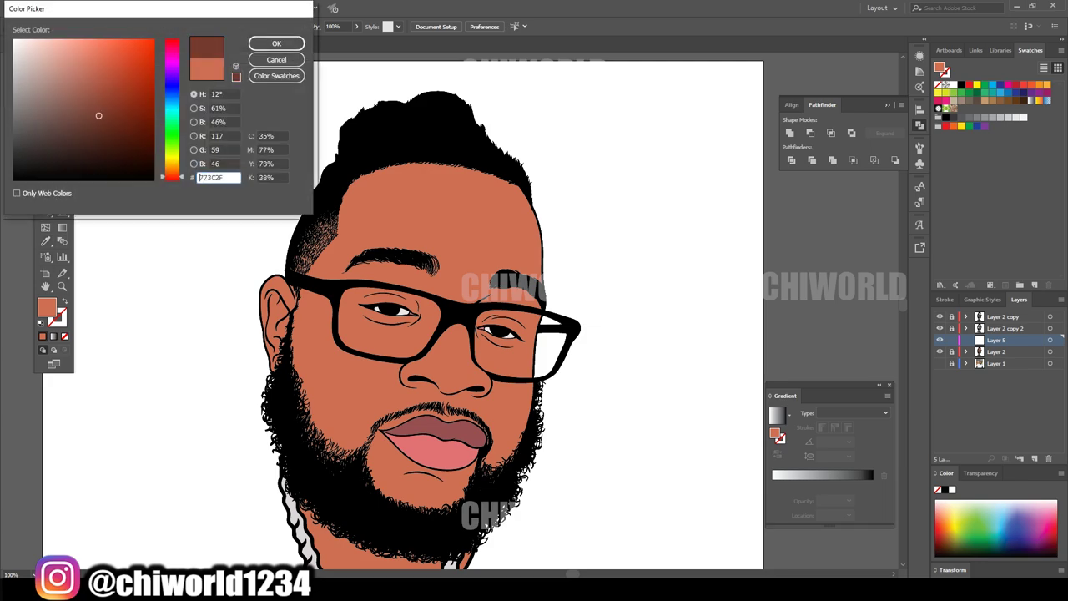
left_click_drag(99, 115, 84, 133)
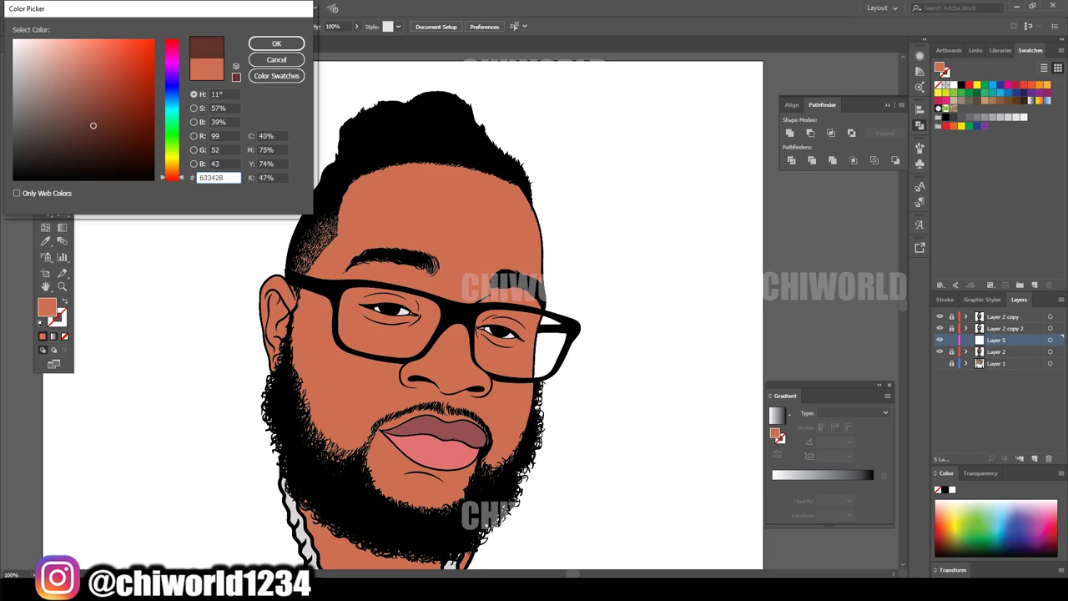
key("Return")
scroll(443, 388, "up", 3)
scroll(442, 388, "up", 2)
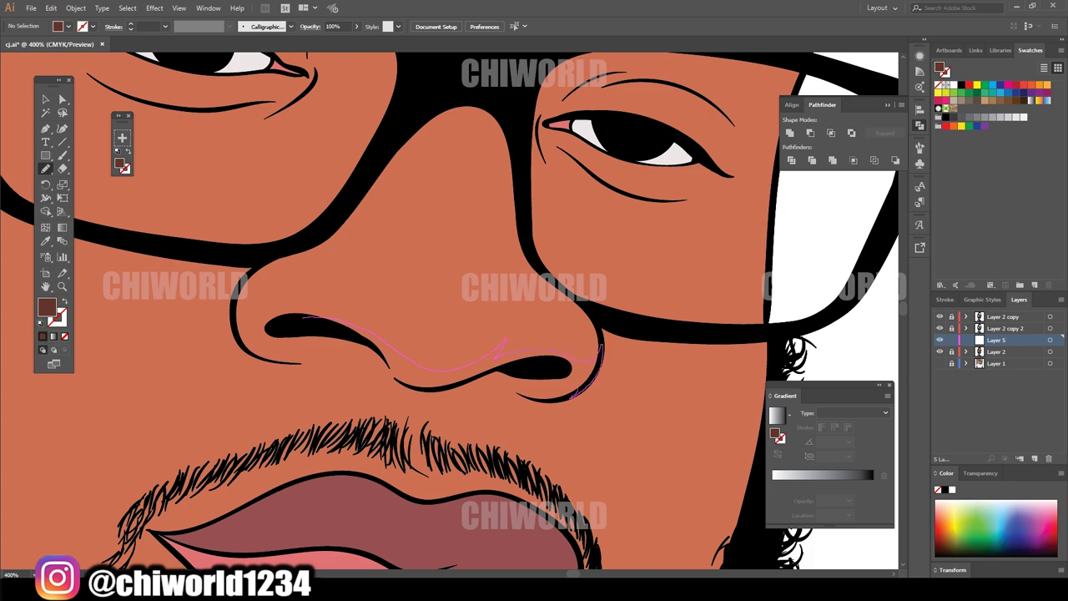
- Draw dark brown shadow shapes under the nostril and from the nose toward the moustache
left_click_drag(274, 333, 275, 334)
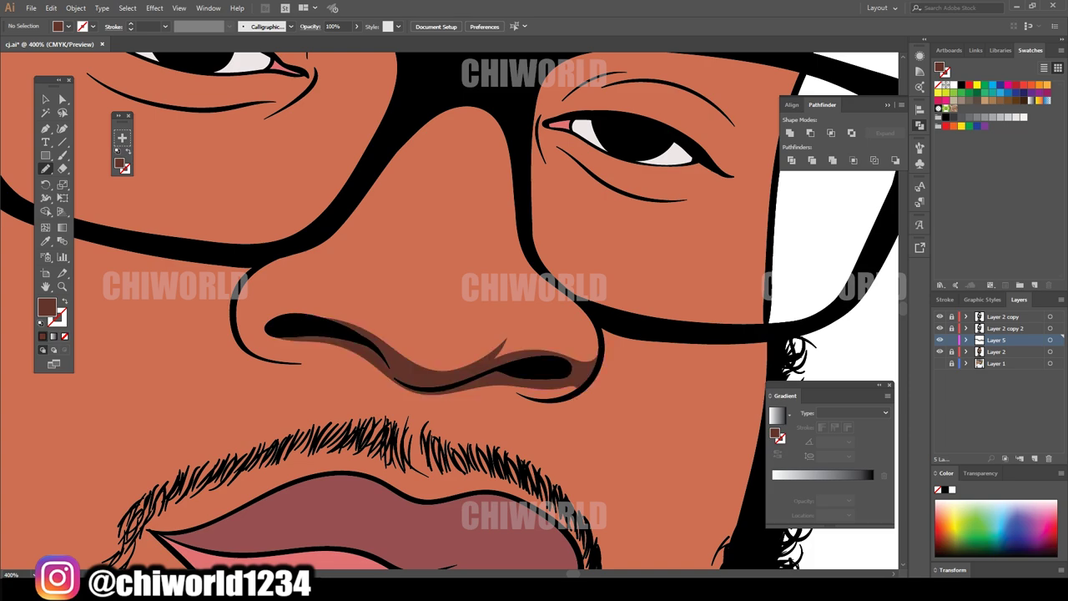
left_click_drag(501, 377, 585, 382)
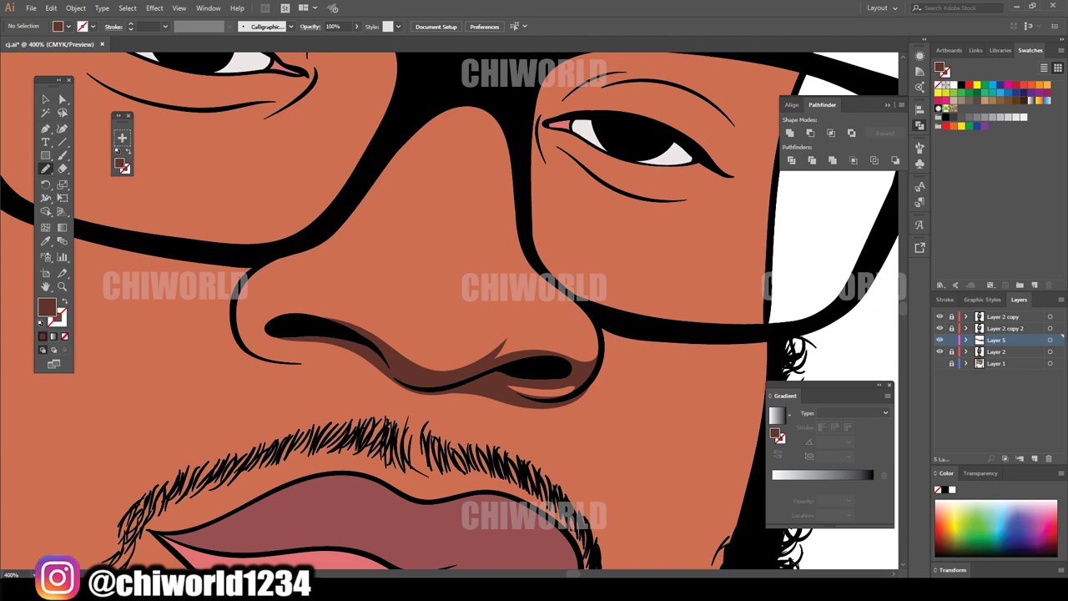
scroll(459, 451, "up", 1)
left_click_drag(368, 443, 422, 361)
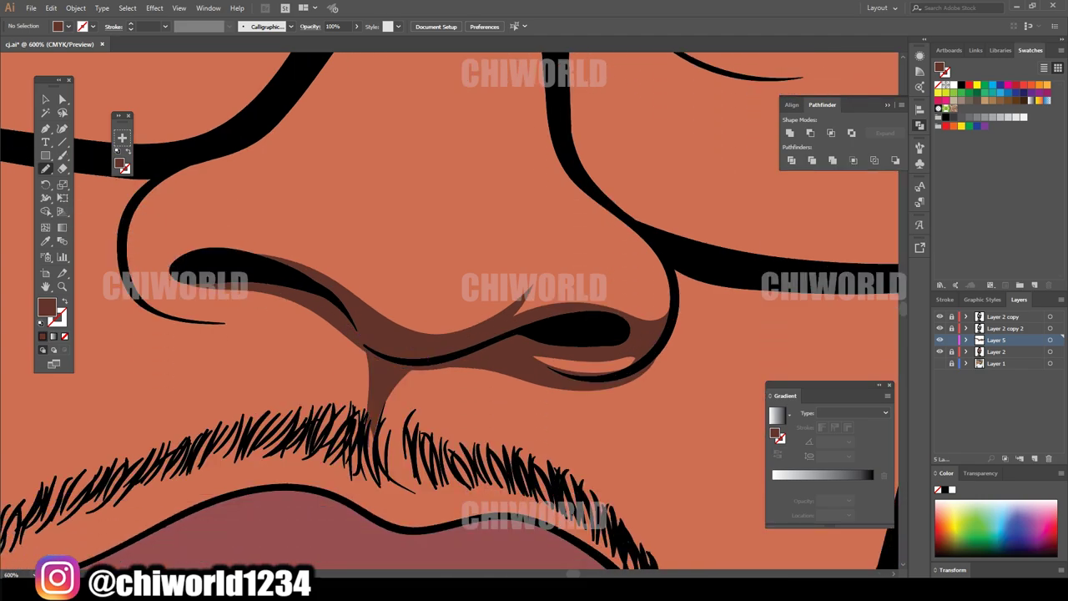
scroll(434, 342, "down", 1)
mouse_move(516, 399)
left_mouse_down()
mouse_move(569, 407)
mouse_move(635, 322)
left_mouse_up()
key("ctrl+0")
- Draw dark brown shadow shapes around both eyes along the inner glasses edges
scroll(518, 334, "up", 3)
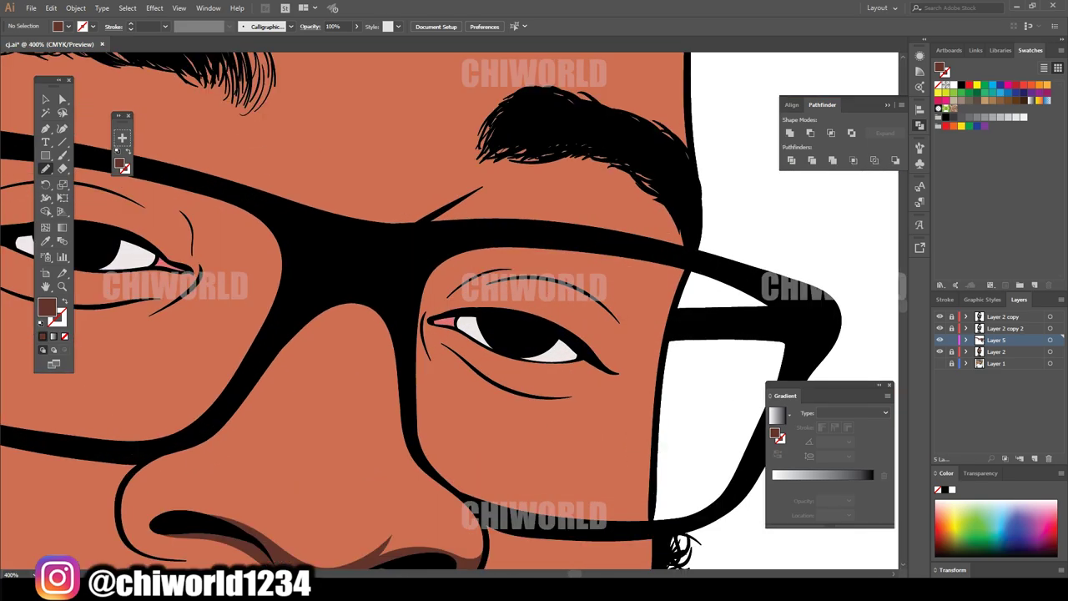
scroll(518, 334, "up", 1)
left_click_drag(409, 317, 411, 473)
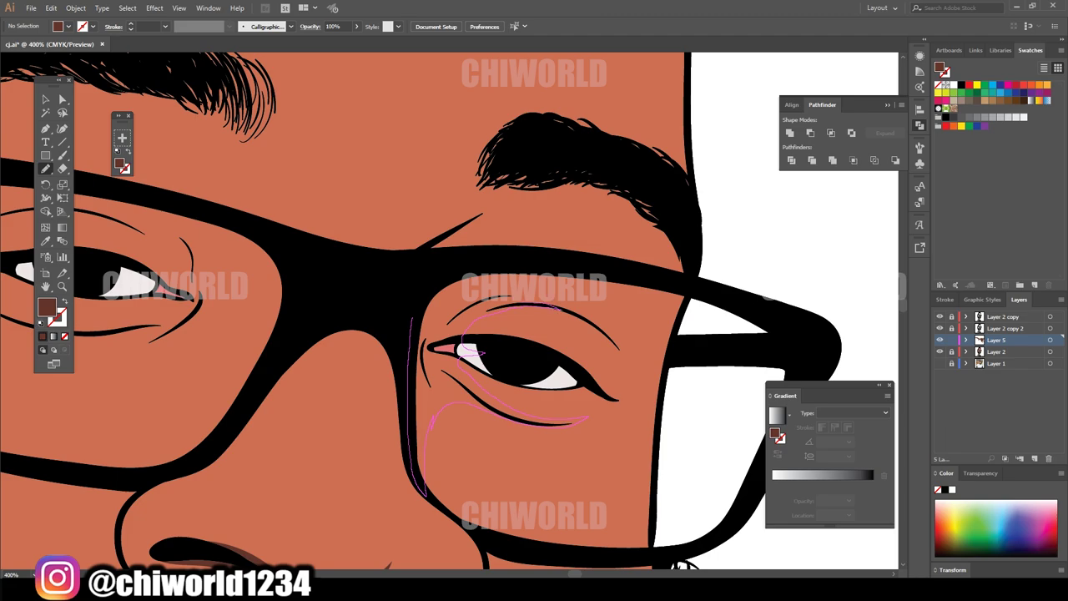
left_click_drag(568, 230, 411, 251)
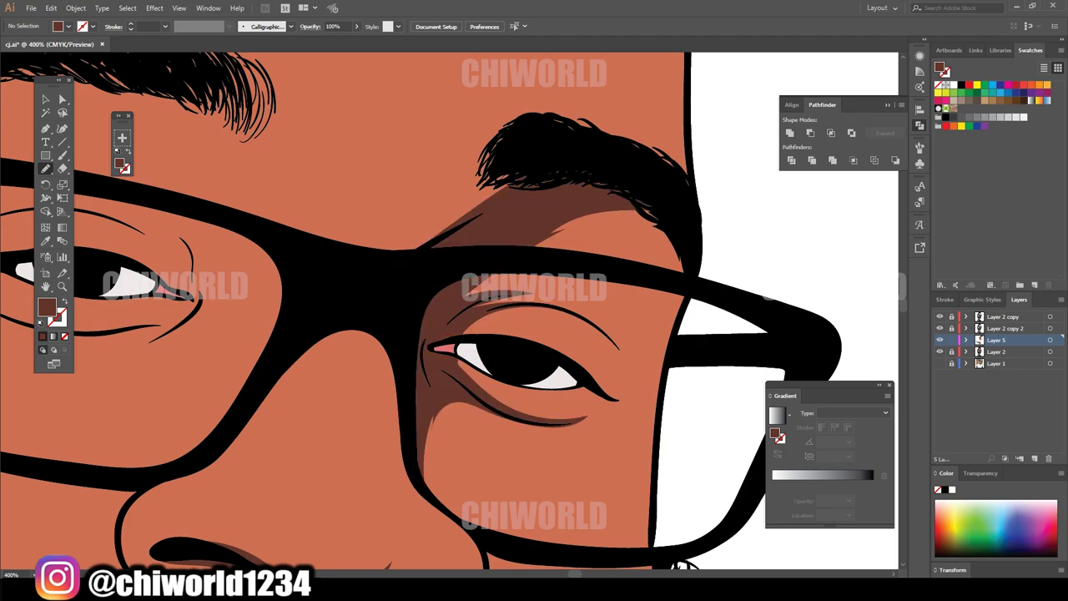
key("ctrl+0")
scroll(534, 334, "up", 3)
scroll(342, 251, "up", 1)
scroll(342, 251, "up", 2)
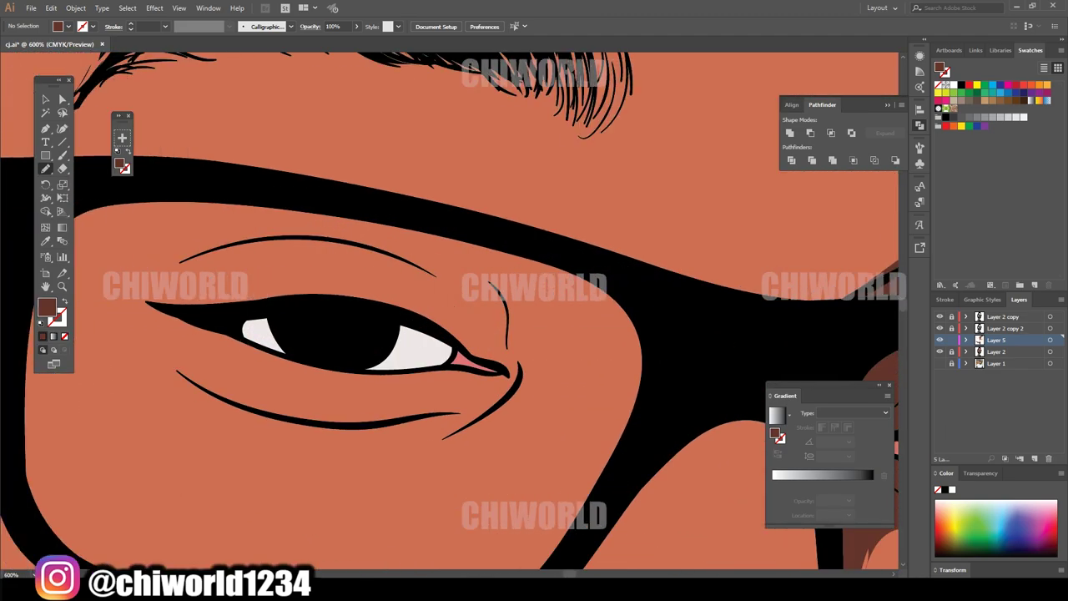
left_click_drag(285, 422, 330, 317)
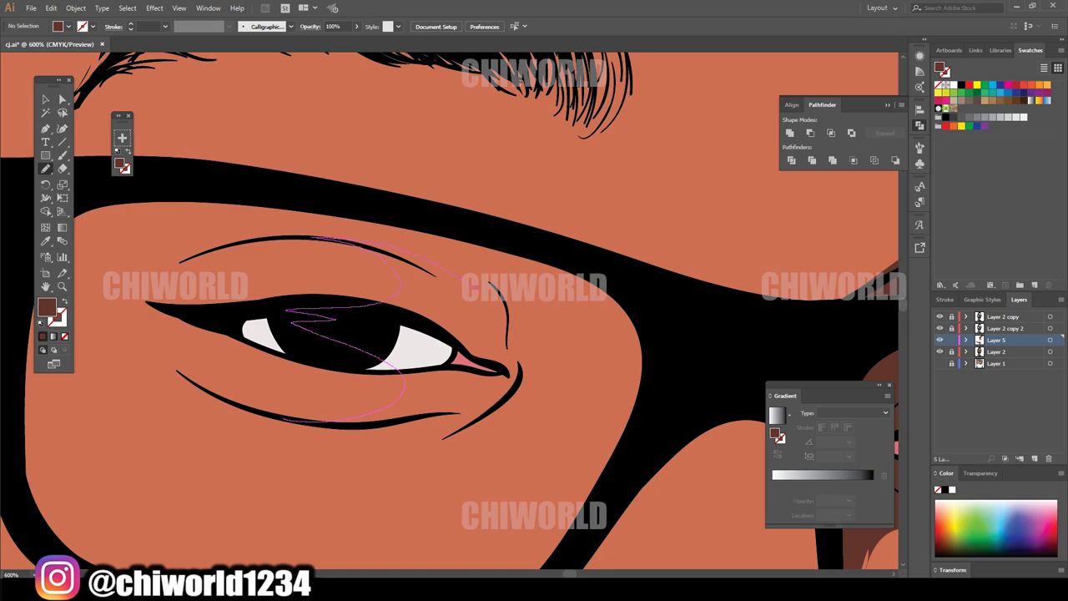
left_click_drag(328, 424, 285, 421)
- Draw dark brown shadows below the lower lip, beside the lip corner and along the cheek
key("ctrl+0")
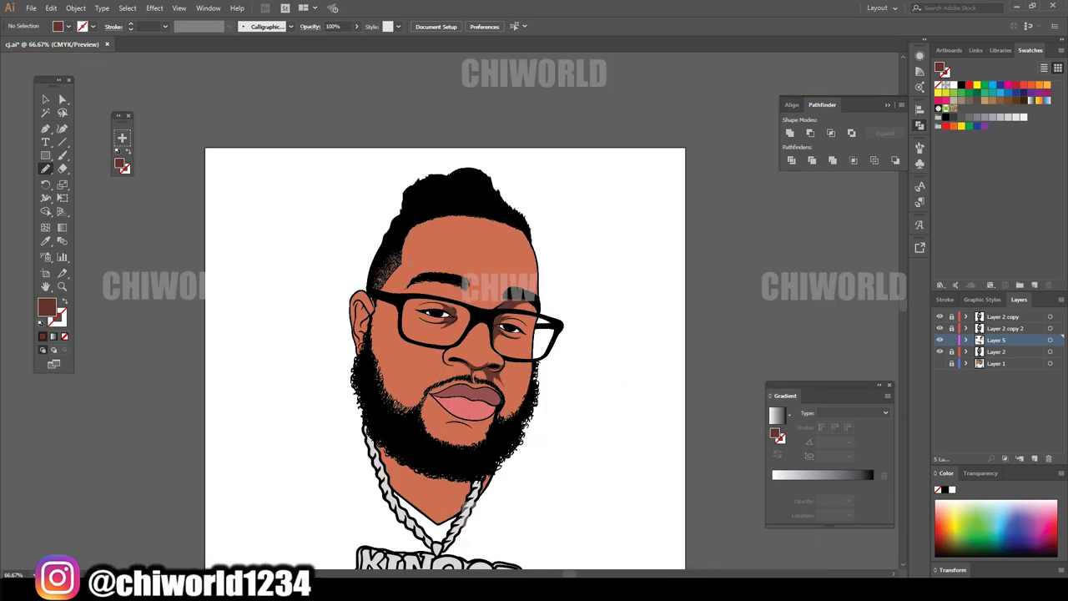
scroll(535, 284, "up", 3)
left_click_drag(457, 552, 504, 447)
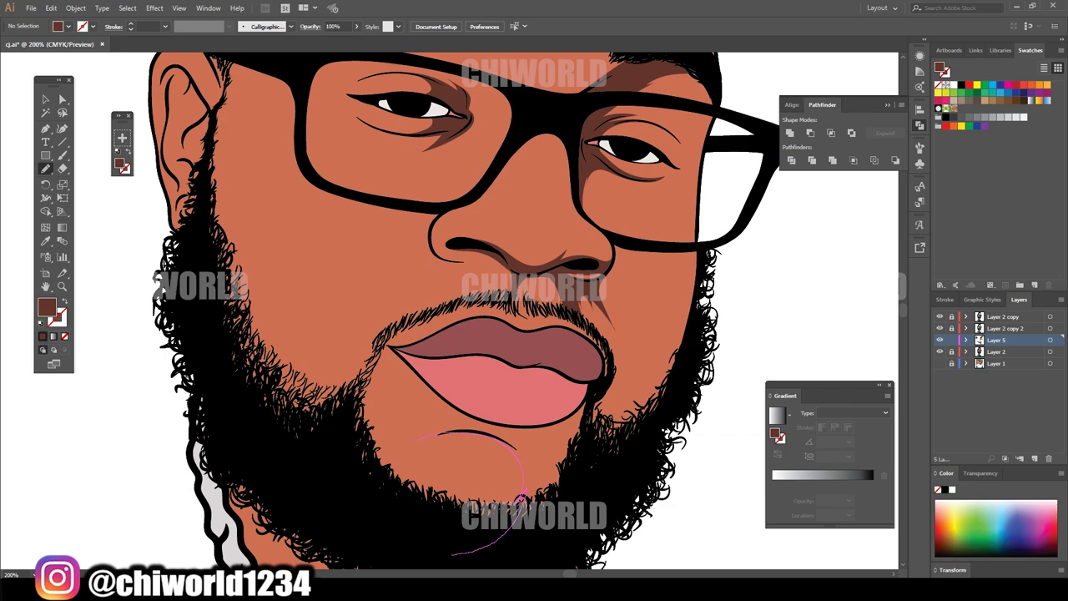
left_click_drag(588, 359, 455, 551)
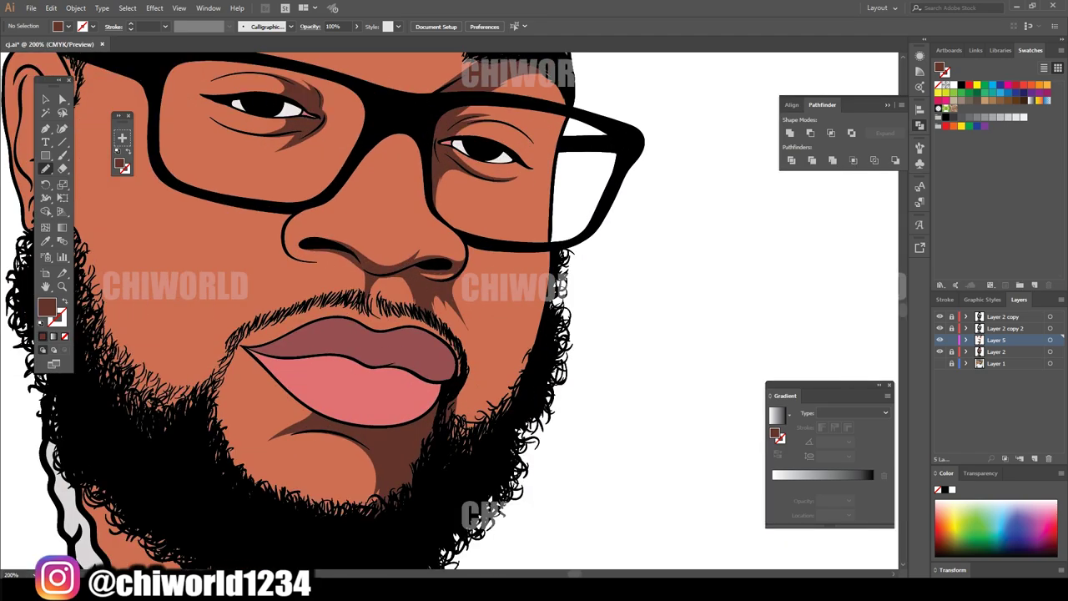
left_click_drag(714, 261, 539, 294)
left_click_drag(429, 391, 399, 329)
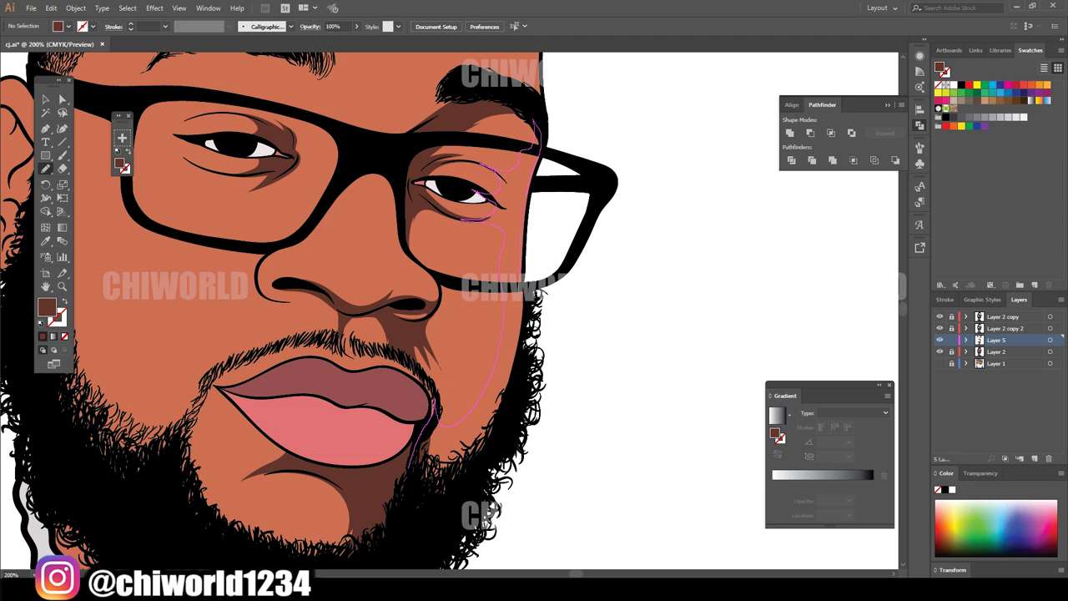
left_click_drag(414, 462, 392, 534)
- Draw a dark brown shadow on the neck below the beard
key("ctrl+0")
key("ctrl+1")
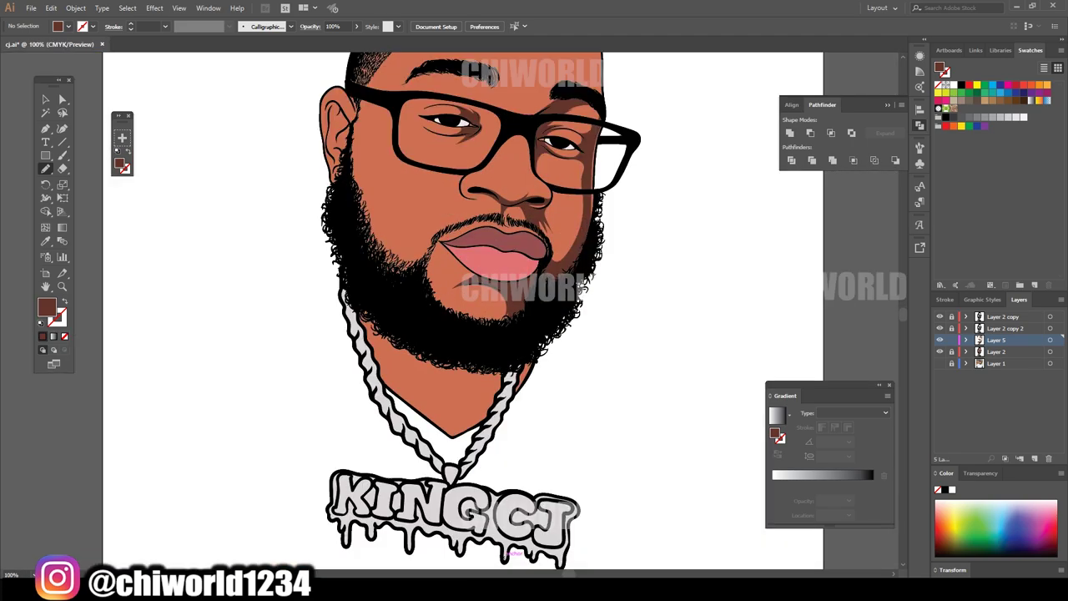
scroll(495, 356, "up", 2)
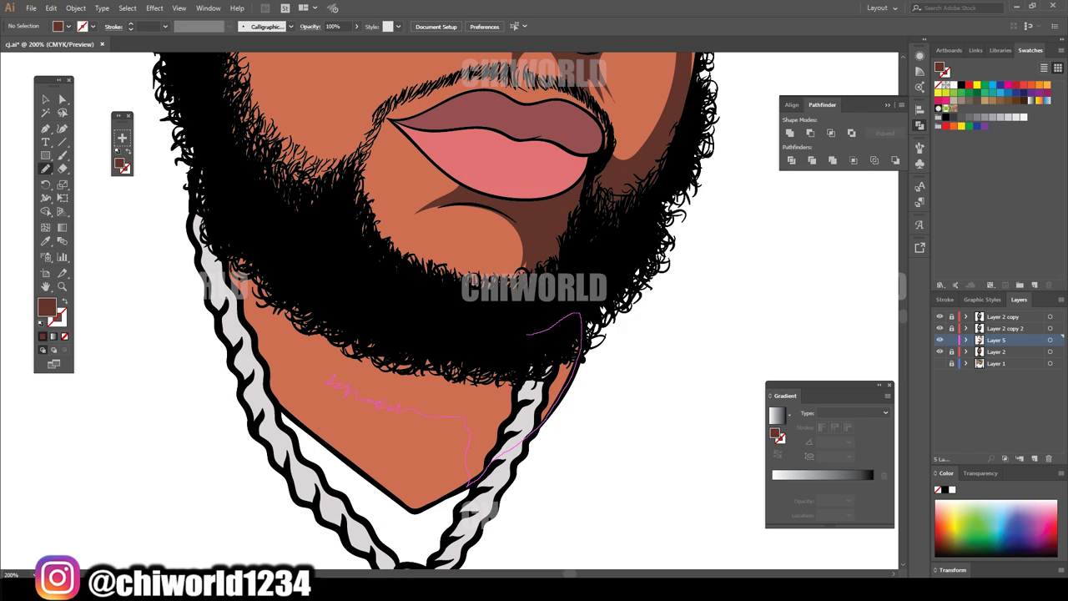
left_click_drag(466, 476, 251, 276)
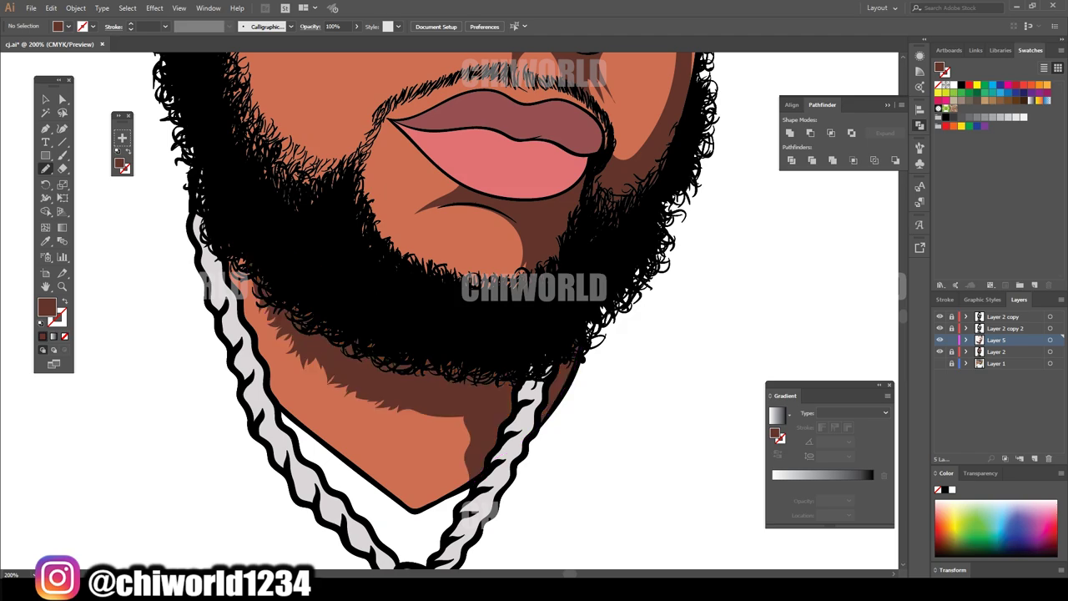
scroll(250, 275, "down", 2)
scroll(467, 309, "up", 3)
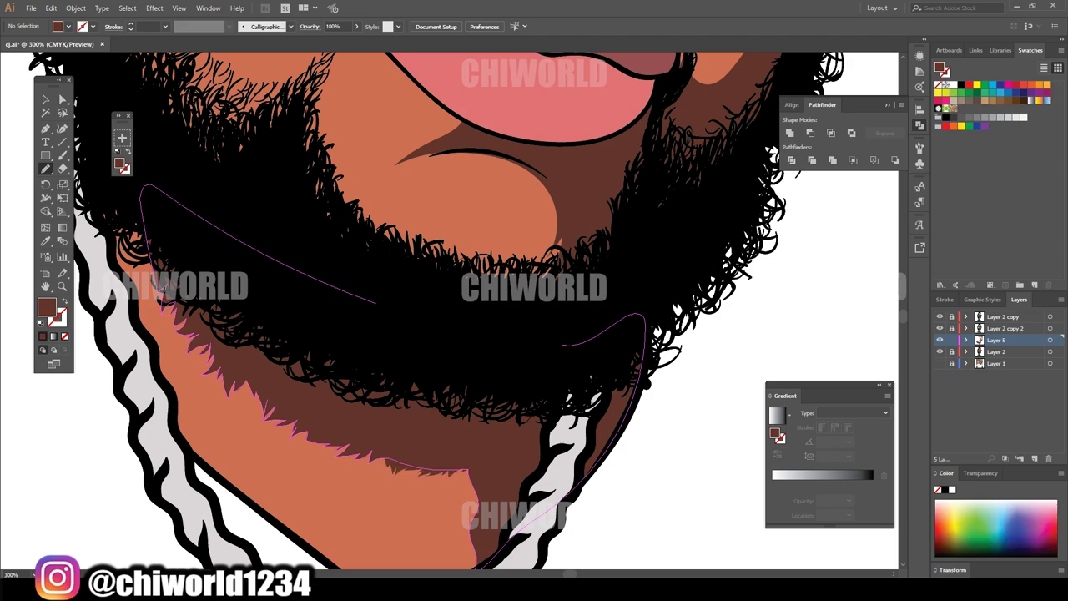
- Trace dark brown shadow shapes along the inner ear curve and beside the ear
key("ctrl+0")
scroll(534, 300, "up", 3)
scroll(493, 309, "up", 1)
scroll(373, 248, "up", 3)
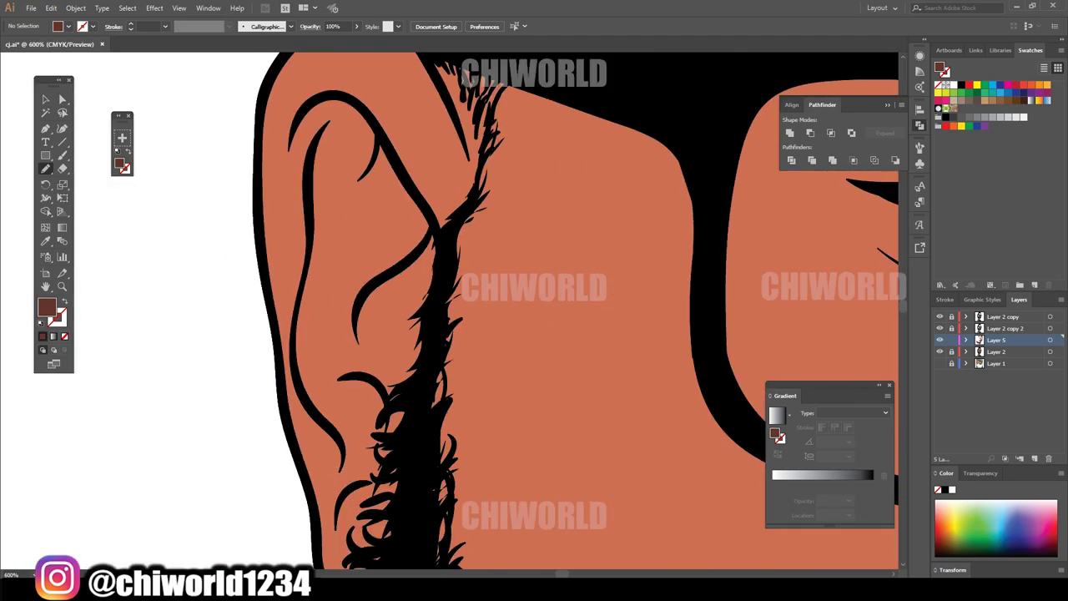
left_click_drag(360, 338, 408, 216)
left_click_drag(309, 241, 442, 338)
scroll(434, 267, "up", 3)
left_click_drag(429, 150, 438, 194)
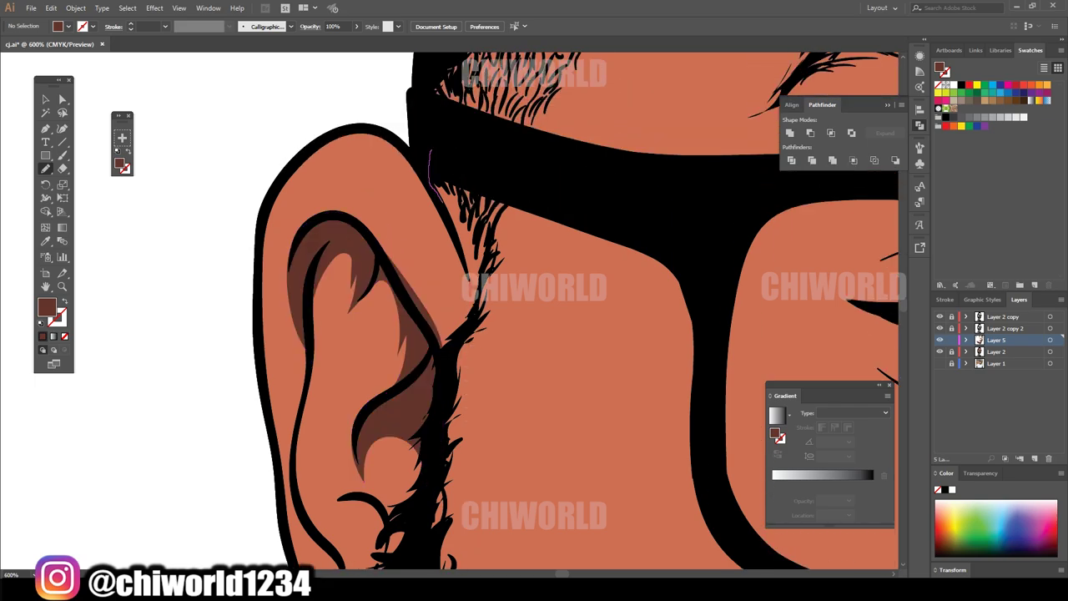
left_click_drag(642, 311, 501, 158)
- Draw dark brown shadows under the glasses and down around the nose
key("ctrl+0")
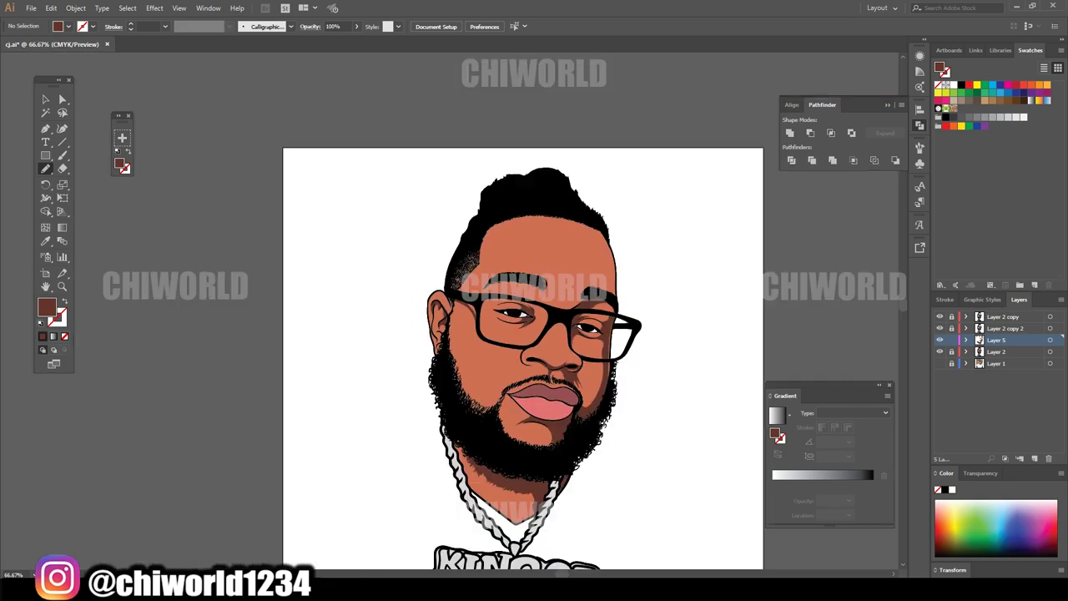
scroll(525, 323, "up", 3)
scroll(525, 323, "up", 2)
scroll(525, 322, "up", 1)
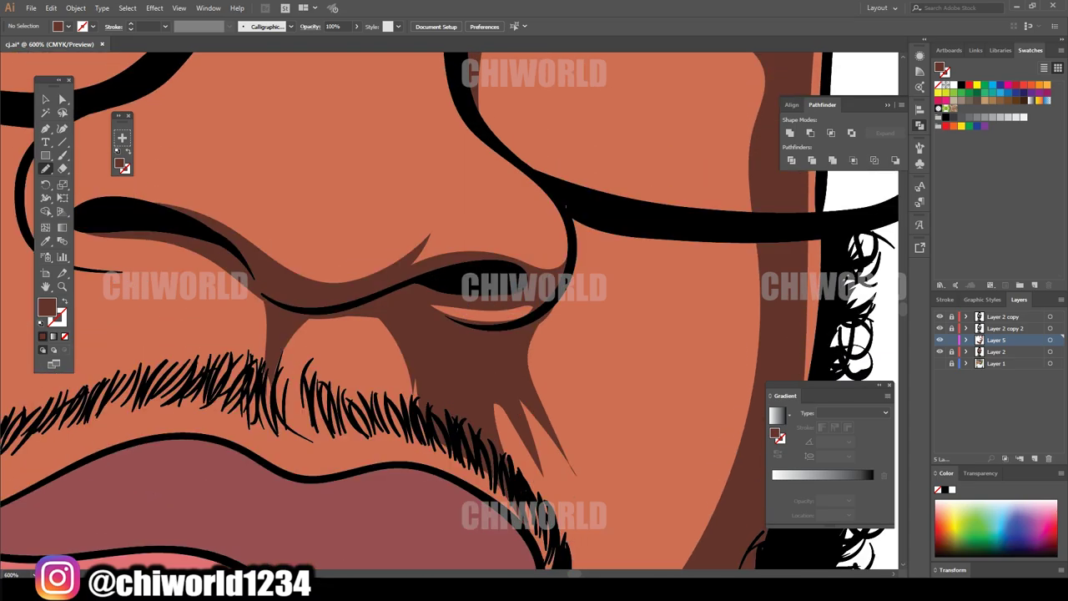
left_click_drag(716, 303, 567, 213)
scroll(568, 213, "down", 3)
key("ctrl+0")
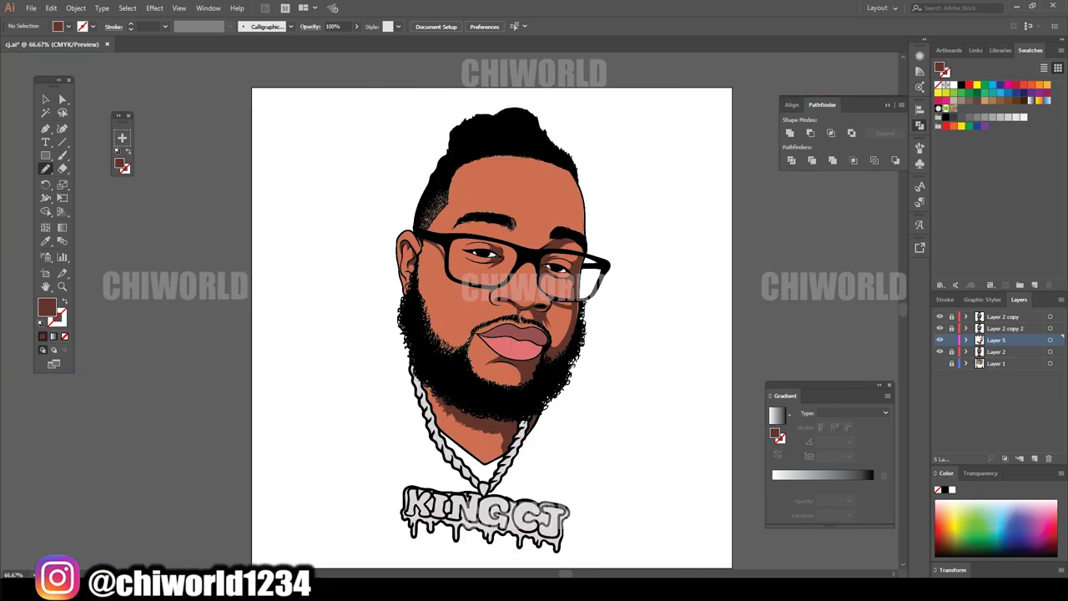
scroll(563, 281, "up", 3)
scroll(447, 322, "right", 1)
left_click_drag(447, 322, 541, 423)
scroll(541, 422, "down", 2)
key("ctrl+0")
scroll(534, 284, "up", 3)
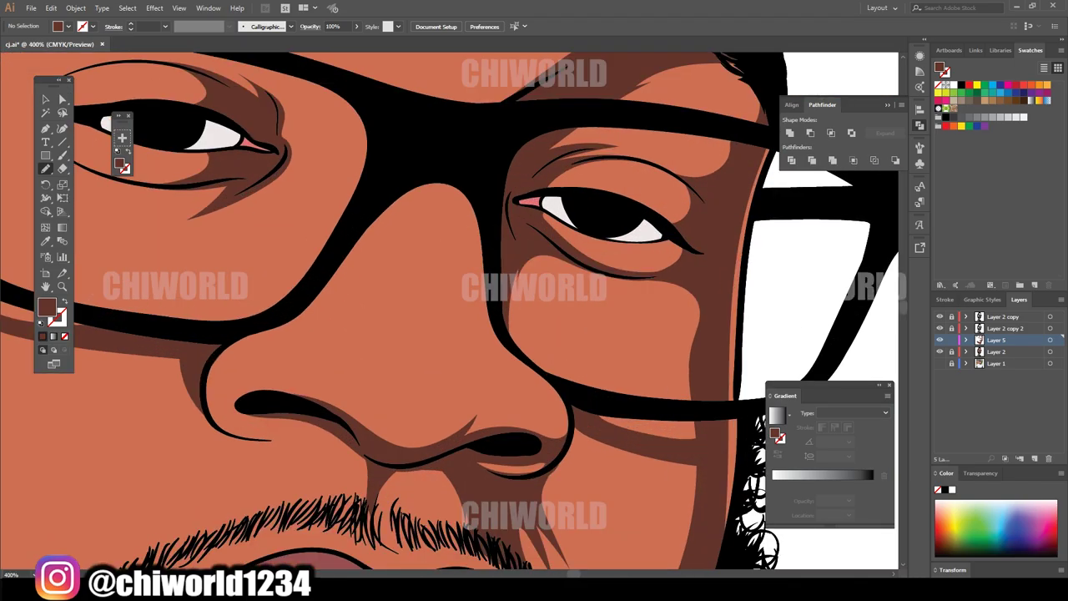
scroll(534, 284, "up", 1)
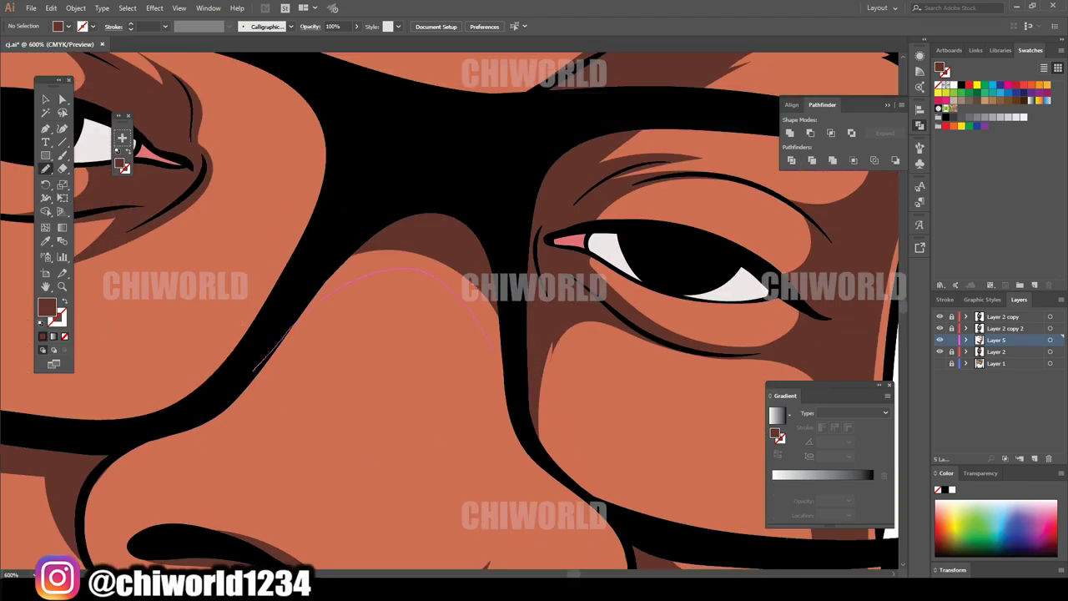
- Trace a dark brown shadow along the right hairline edge
key("ctrl+0")
scroll(534, 300, "up", 2)
scroll(534, 301, "up", 2)
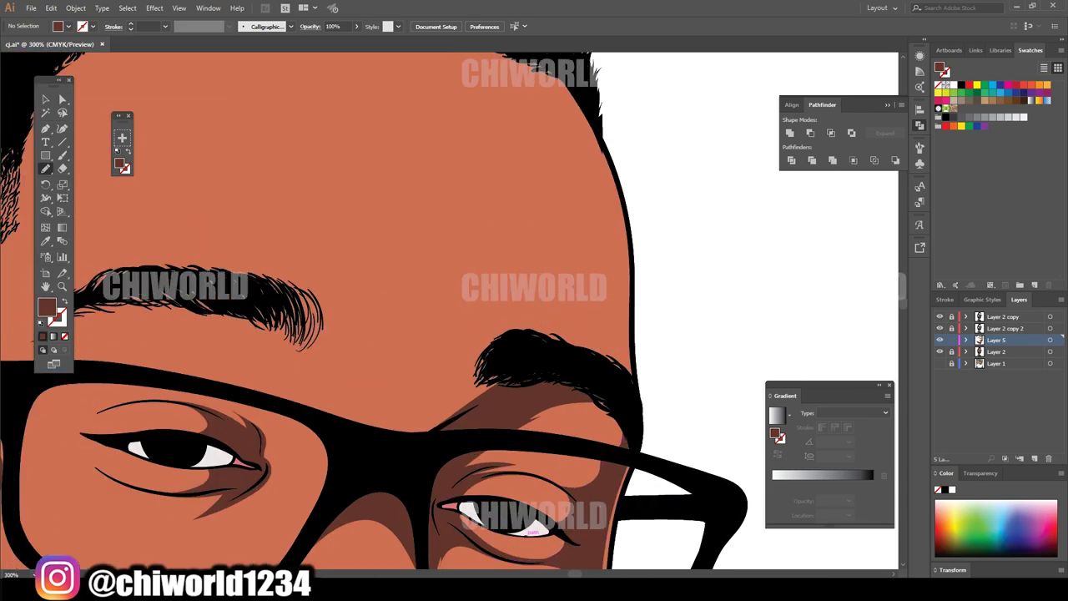
scroll(534, 301, "up", 2)
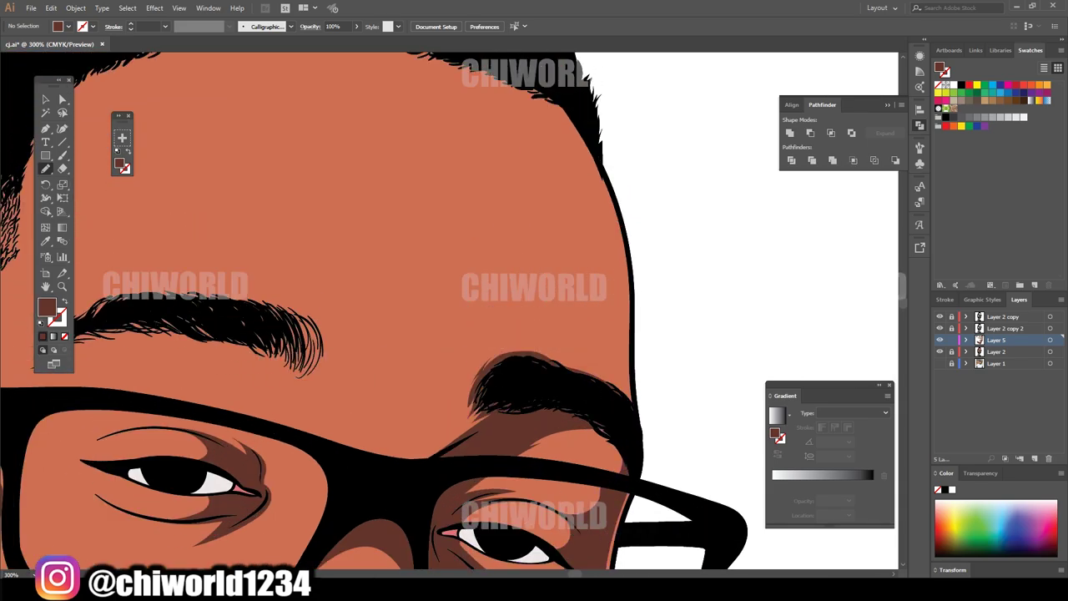
left_click_drag(526, 79, 596, 159)
key("ctrl+0")
scroll(534, 300, "up", 3)
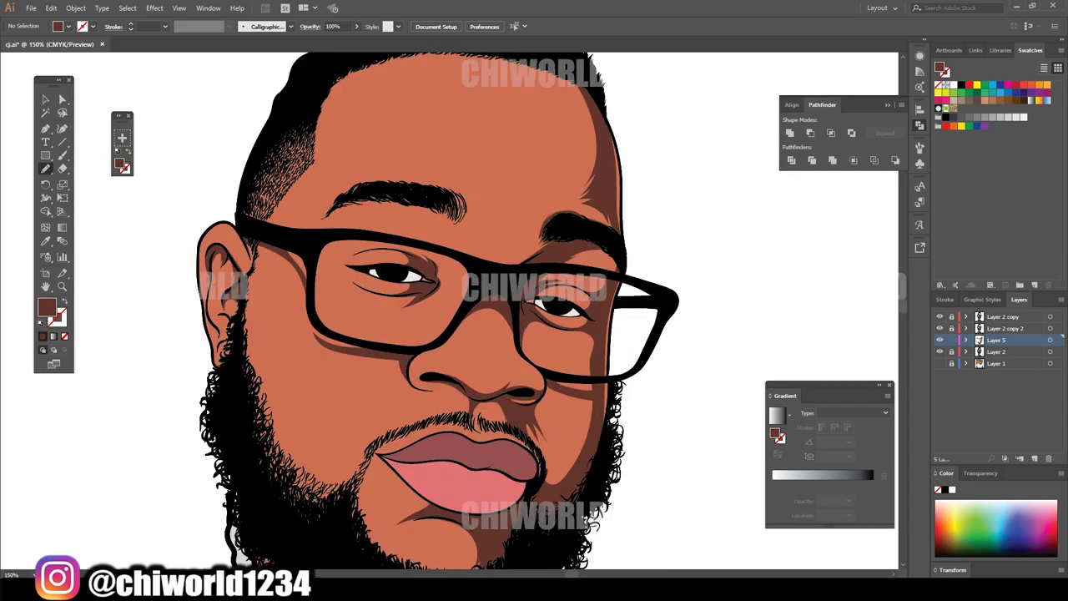
scroll(534, 300, "up", 2)
scroll(584, 308, "up", 1)
- Add a dark brown shadow strip beside the nose
left_click_drag(560, 330, 606, 505)
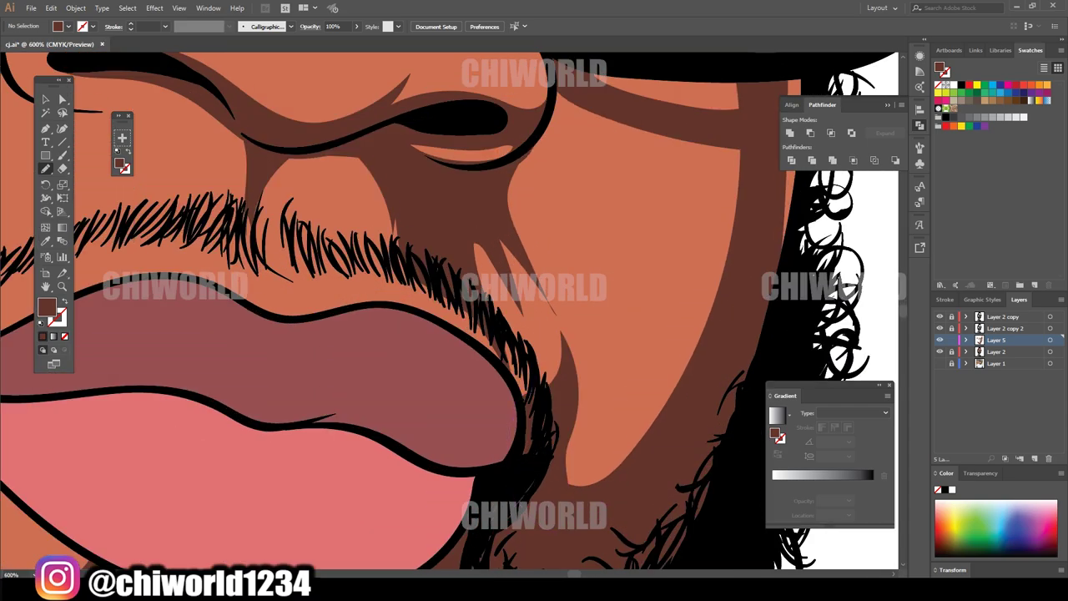
left_click_drag(497, 190, 574, 344)
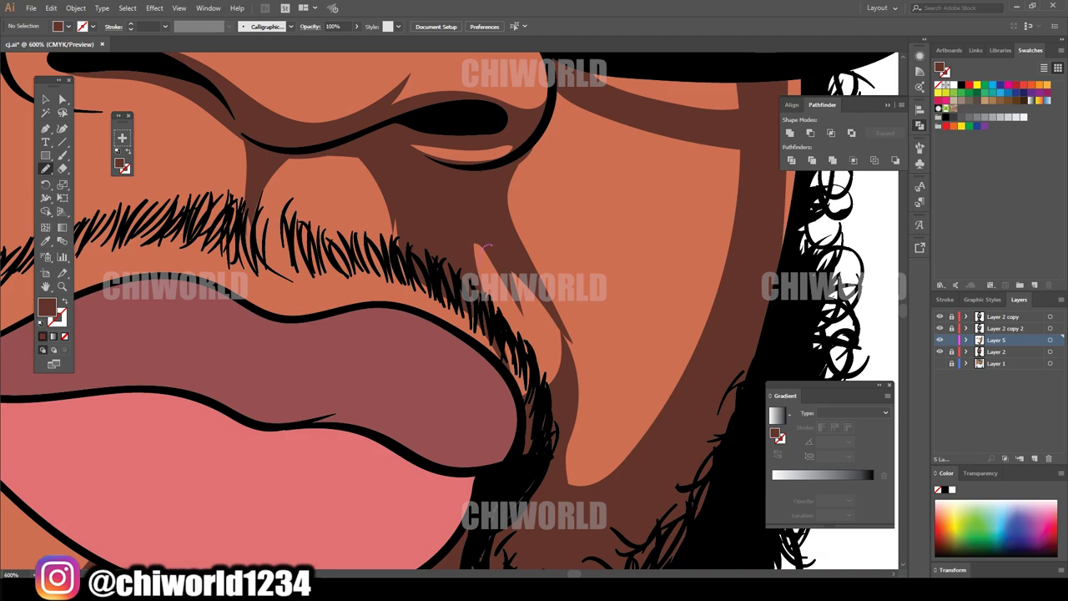
scroll(486, 247, "down", 5)
scroll(500, 334, "up", 3)
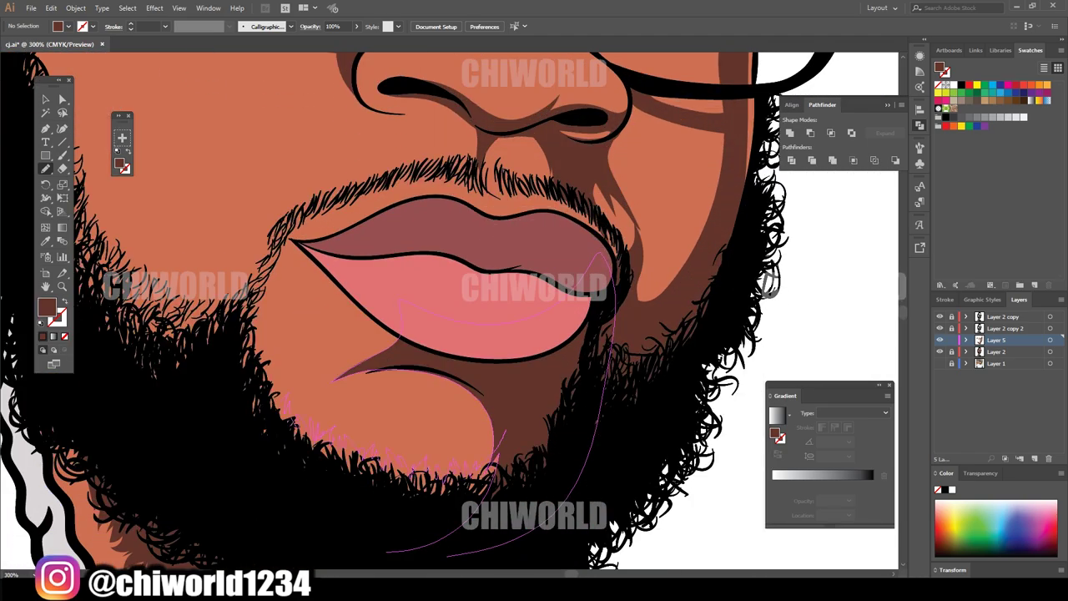
- Shade the chin below the lower lip and up the left beard edge in dark brown
left_click_drag(499, 435, 248, 392)
mouse_move(252, 291)
left_mouse_down()
mouse_move(220, 324)
mouse_move(246, 415)
left_mouse_up()
key("ctrl+0")
scroll(330, 504, "up", 3)
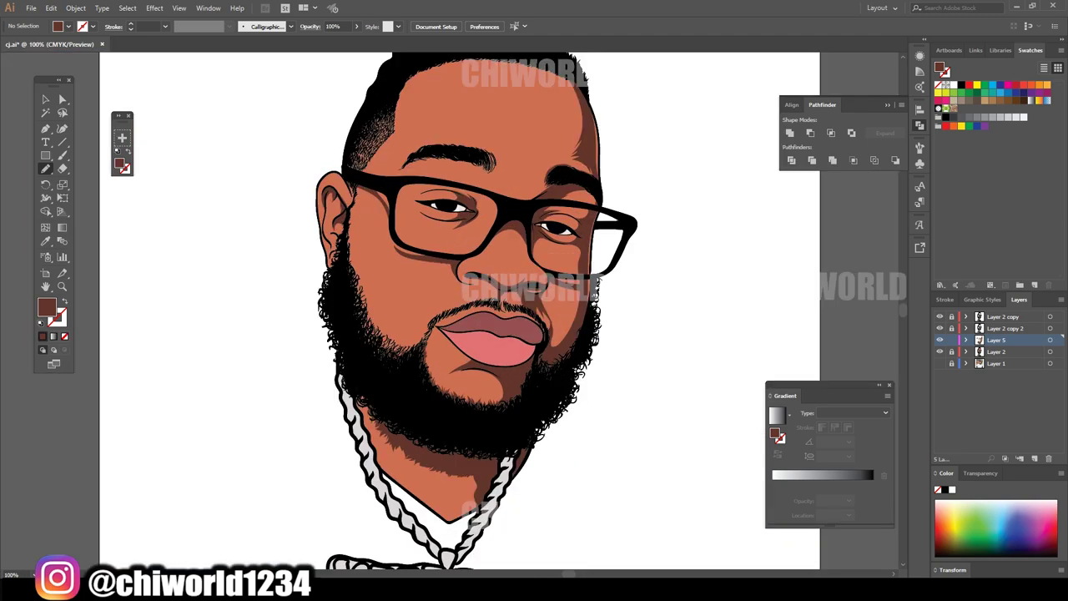
scroll(330, 504, "up", 2)
left_click_drag(331, 503, 327, 489)
scroll(330, 500, "up", 3)
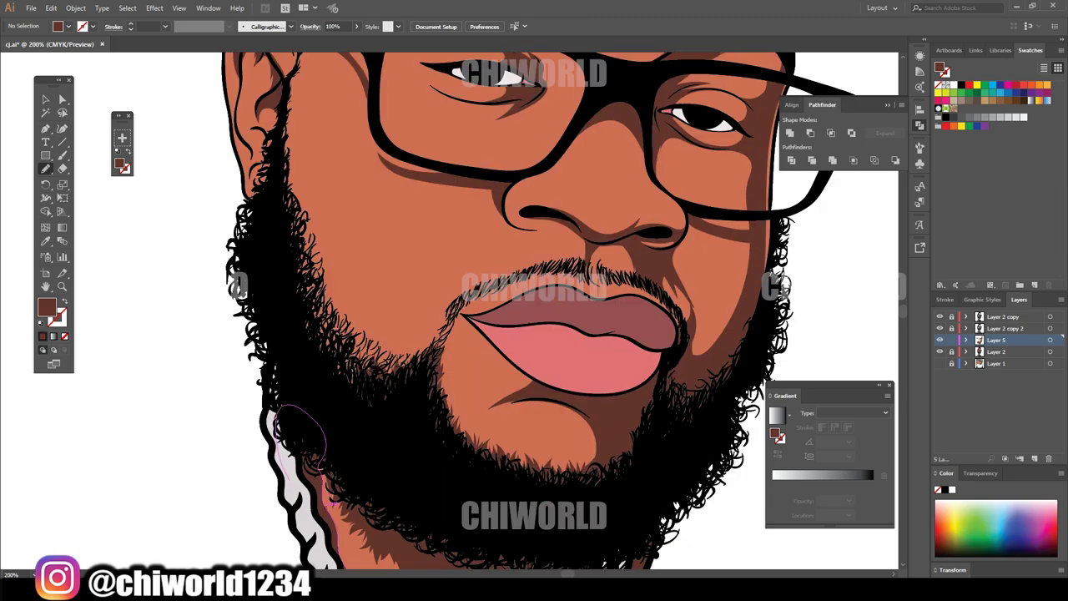
left_click_drag(354, 344, 280, 132)
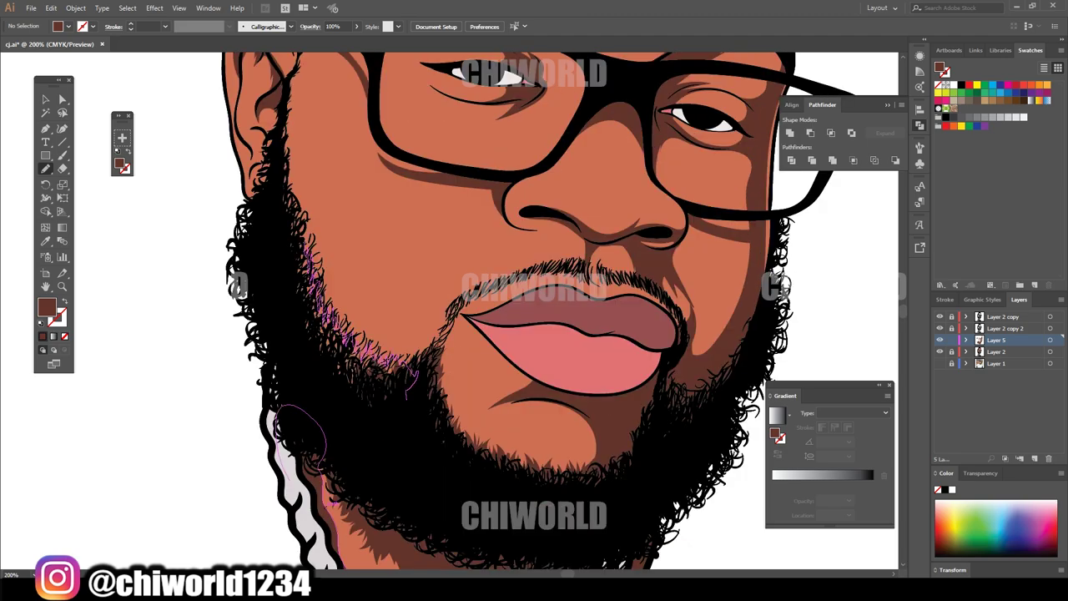
key("ctrl+0")
scroll(409, 280, "up", 3)
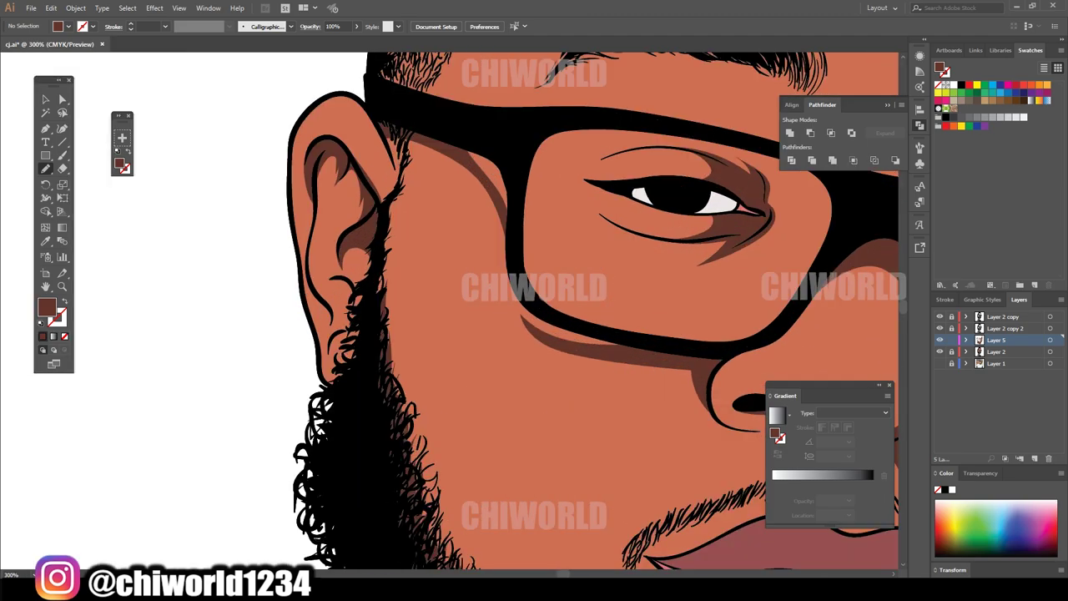
scroll(409, 279, "up", 2)
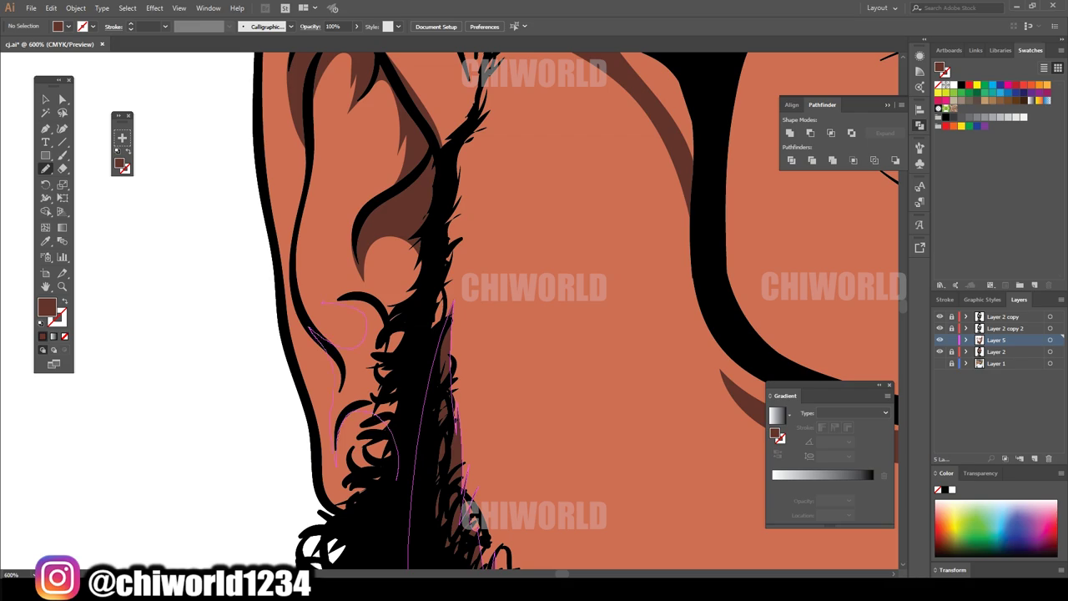
- Add a dark brown shadow around the ear lobe
left_click_drag(352, 344, 322, 302)
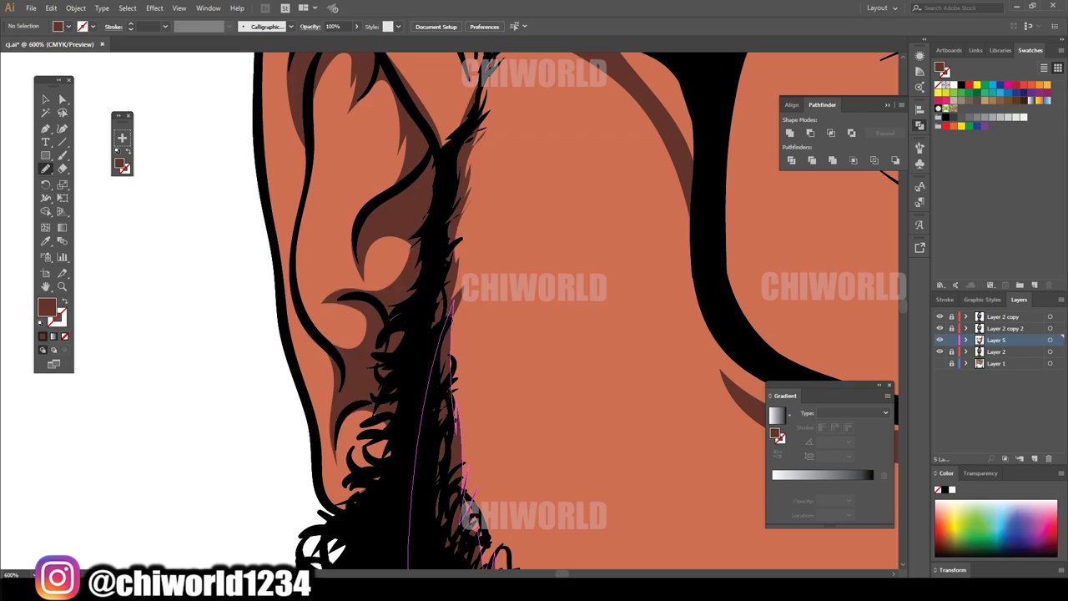
key("ctrl+0")
key("v")
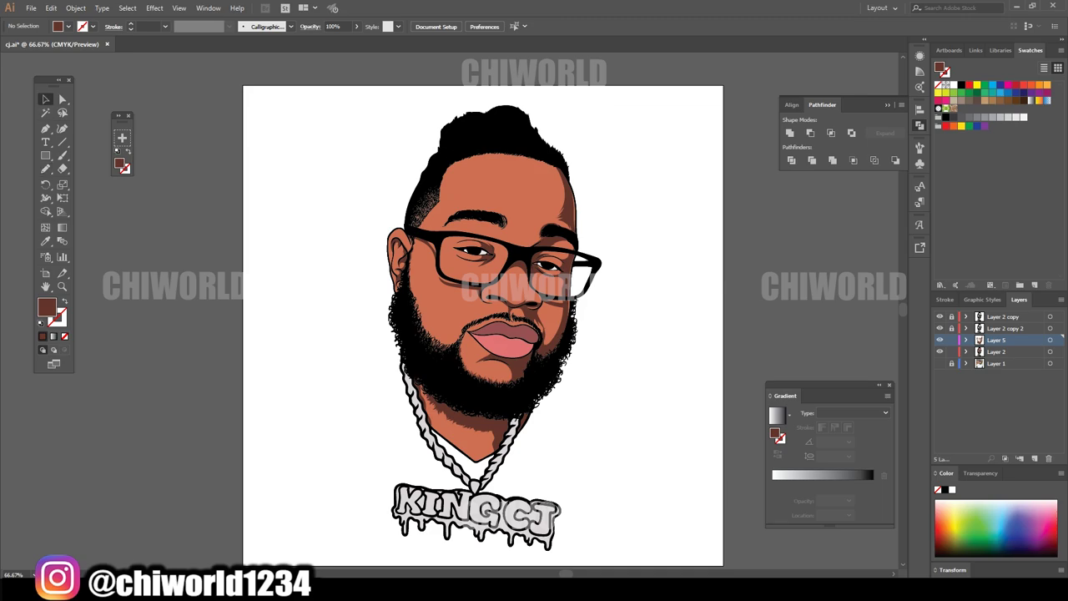
key("ctrl+a")
- Recolor the artwork's orange skin tone to brightness 71 and saturation 64
key("ctrl+1")
left_click(75, 8)
mouse_move(75, 203)
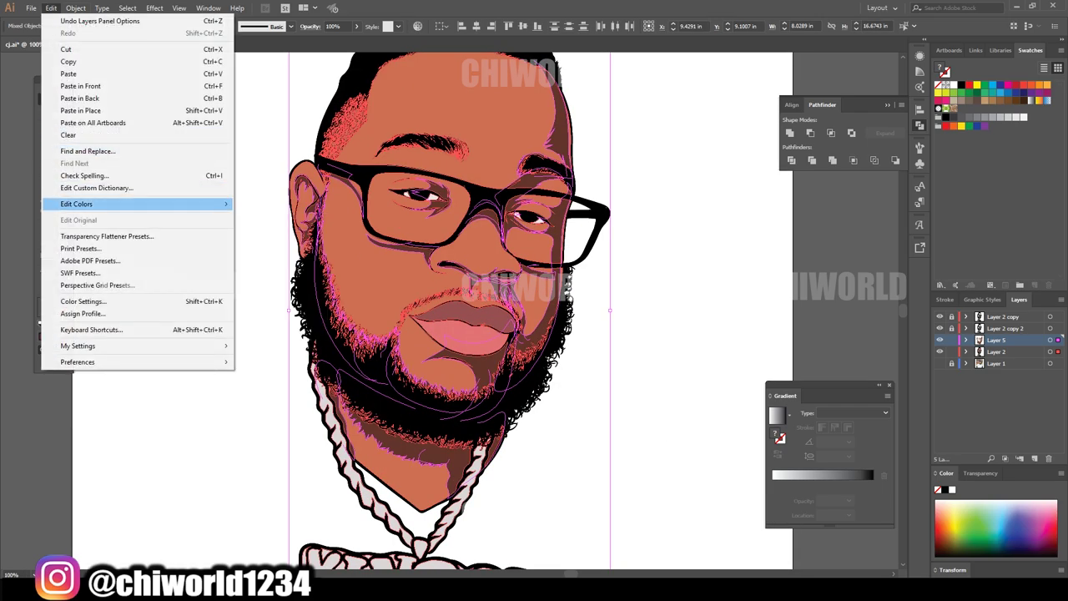
left_click(267, 200)
type("71")
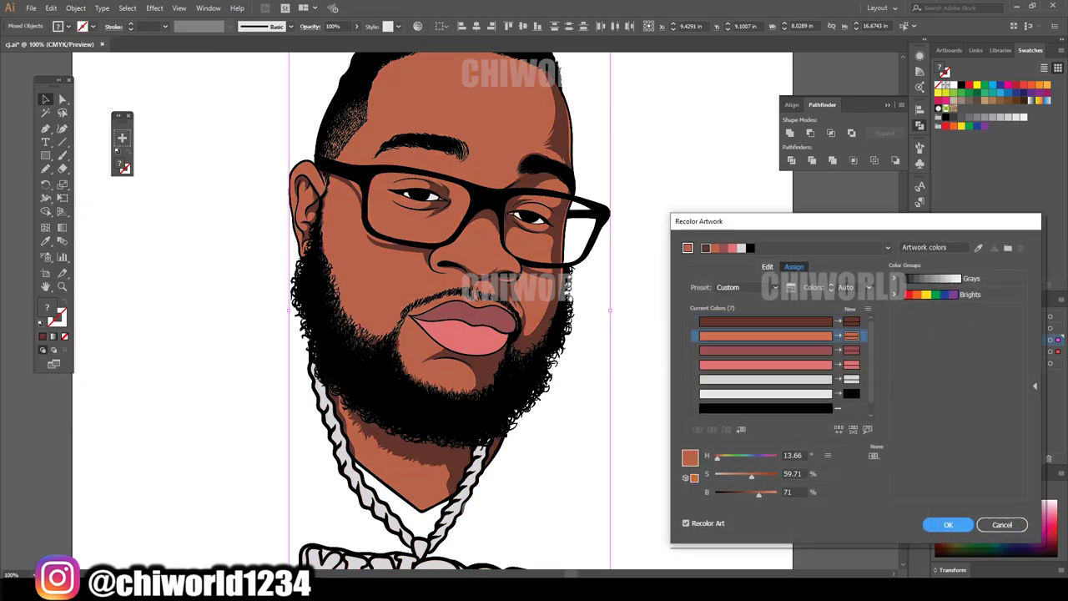
type("66")
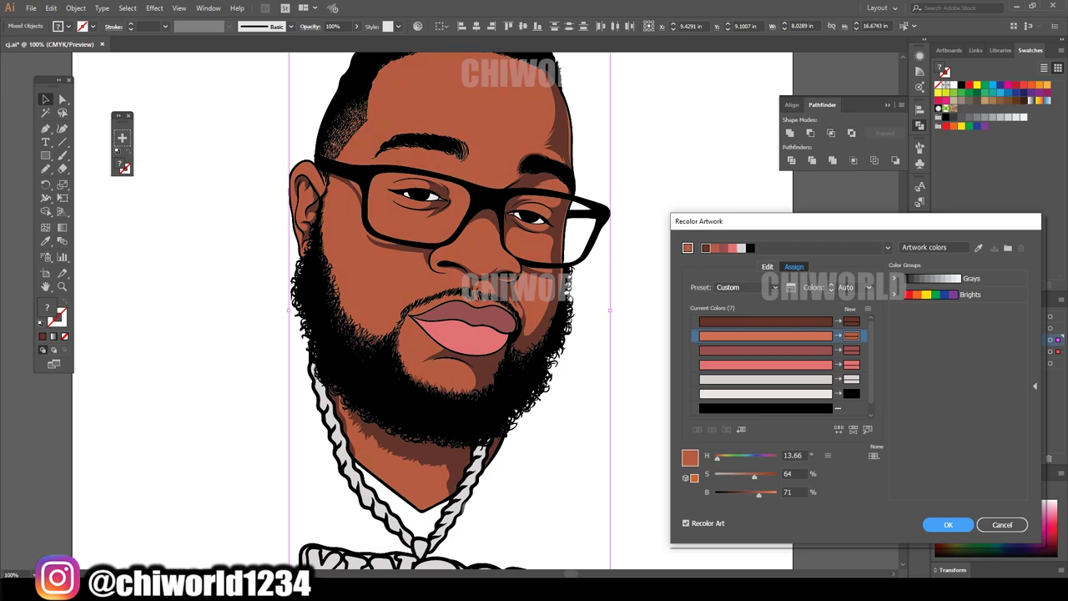
left_click(697, 322)
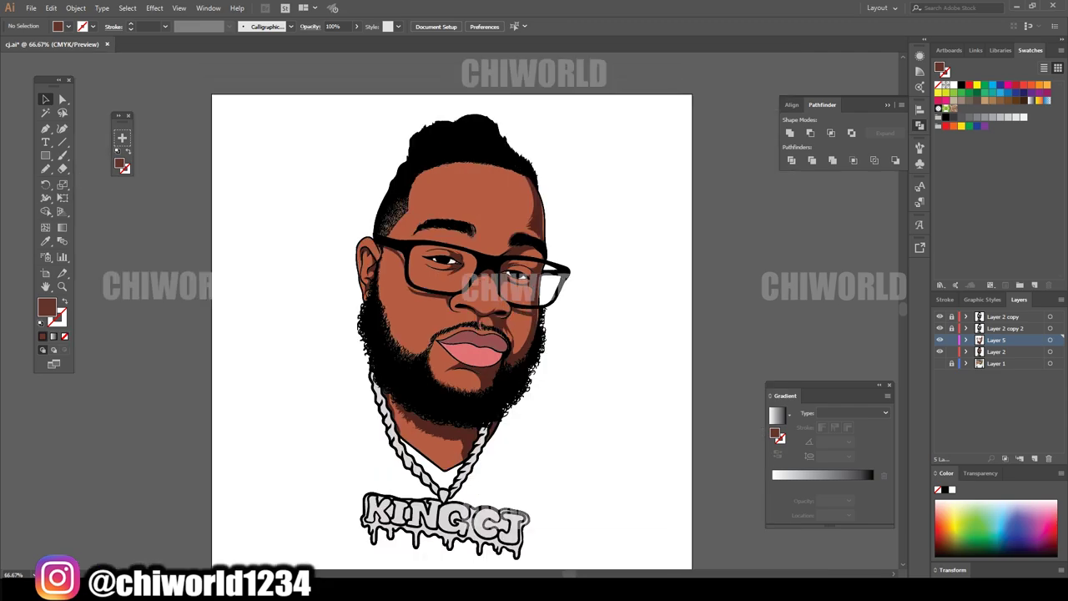
- Create a new Layer 6 and set the fill to a slightly lighter, more saturated skin brown
key("ctrl+l")
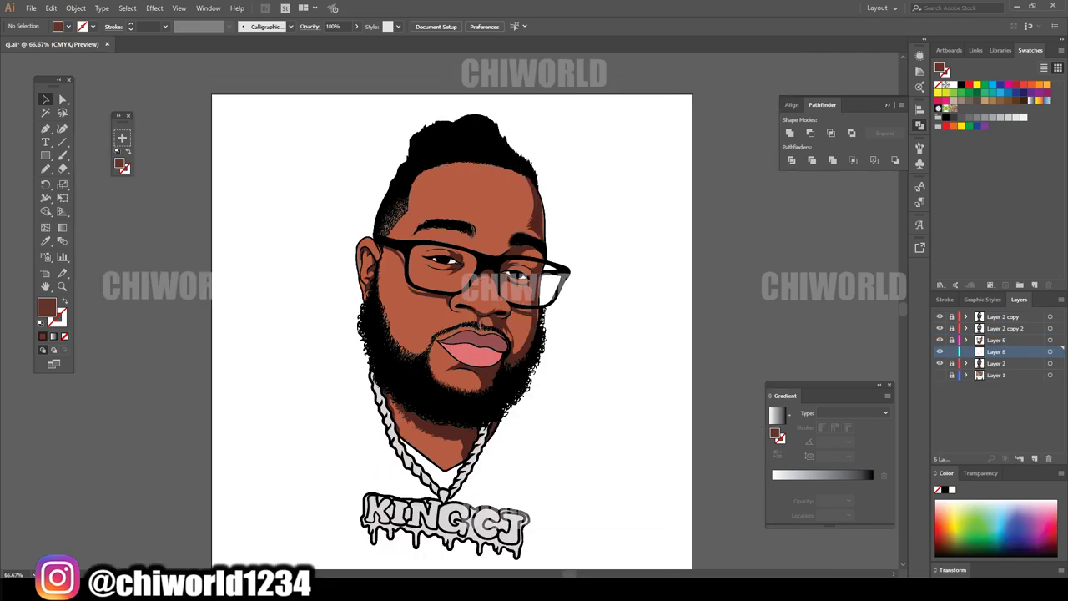
left_click(31, 7)
key("ctrl+equal")
key("ctrl+equal")
key("ctrl+equal")
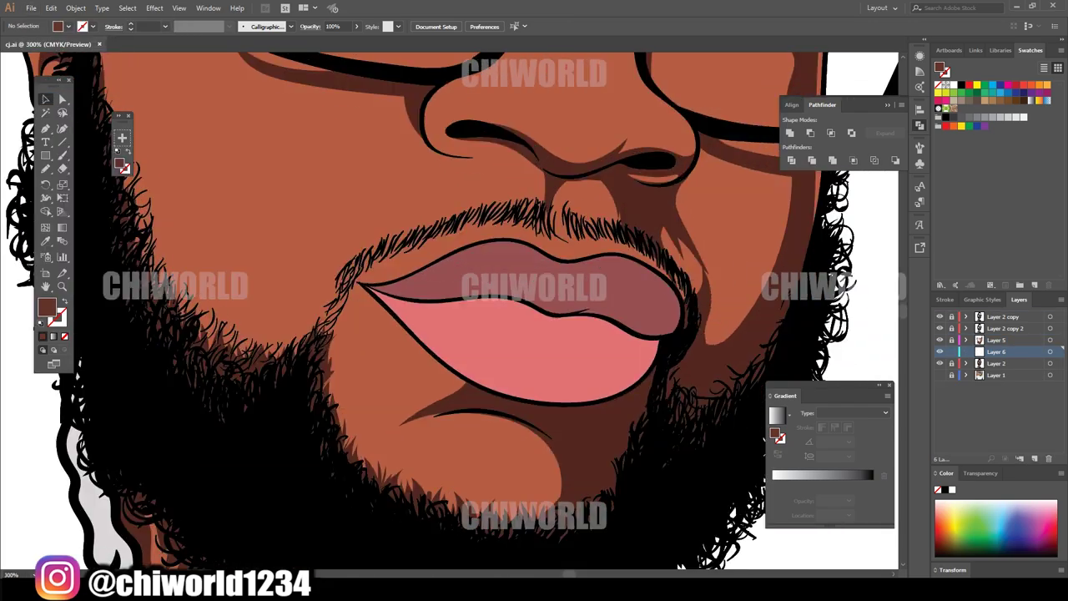
scroll(451, 311, "down", 1)
key("i")
key("b")
double_click(46, 307)
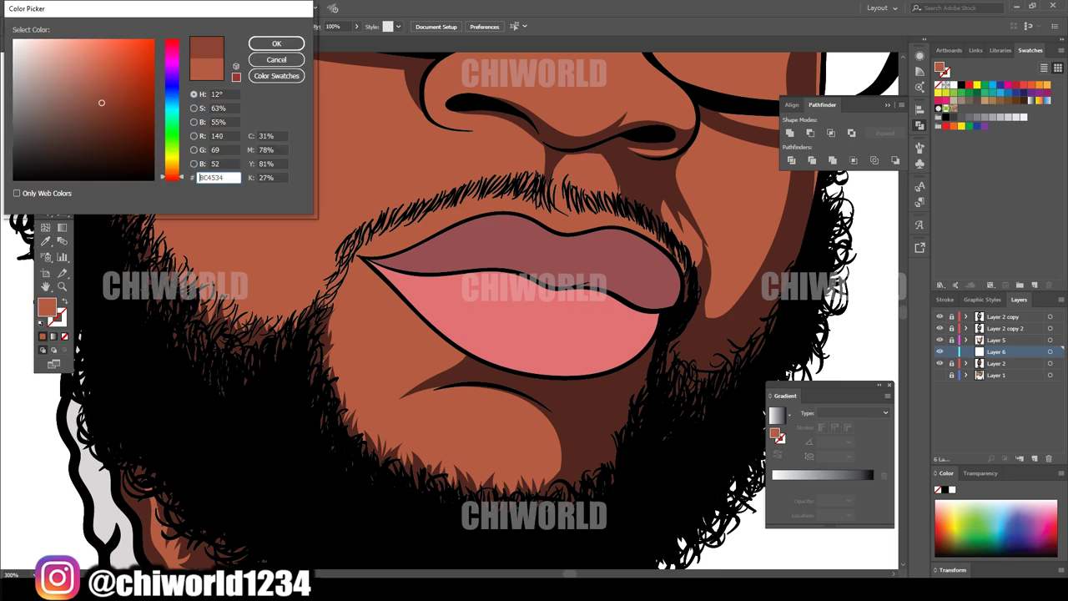
left_click_drag(101, 103, 104, 95)
key("Return")
- Draw lighter highlight shapes on the chin, along the moustache edge and from lip corner to nose
mouse_move(438, 503)
left_mouse_down()
mouse_move(391, 415)
mouse_move(514, 292)
left_mouse_up()
key("ctrl+0")
scroll(467, 309, "up", 5)
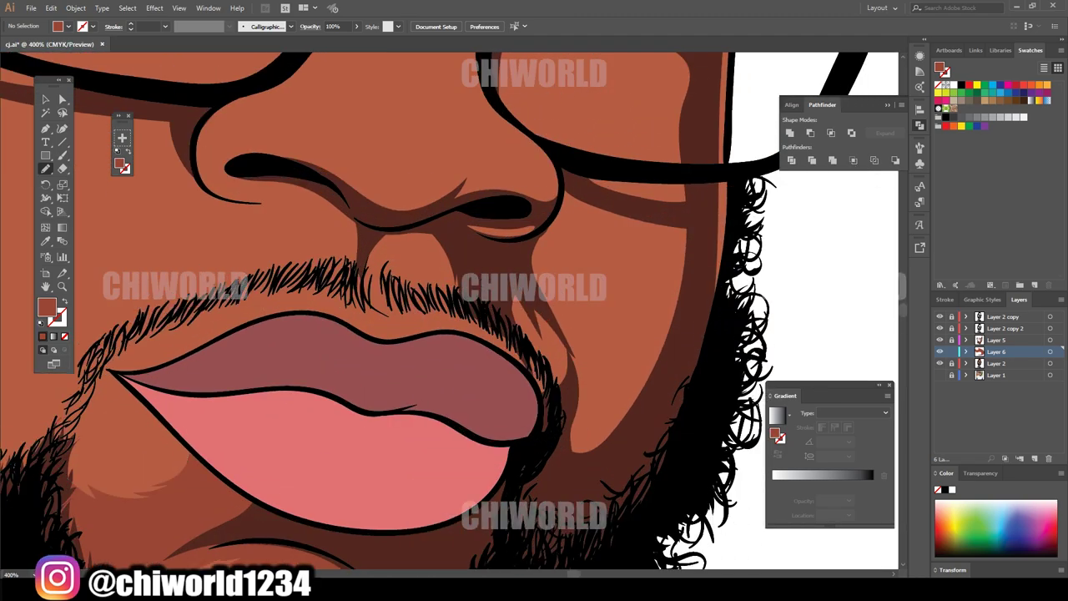
left_click_drag(501, 343, 553, 448)
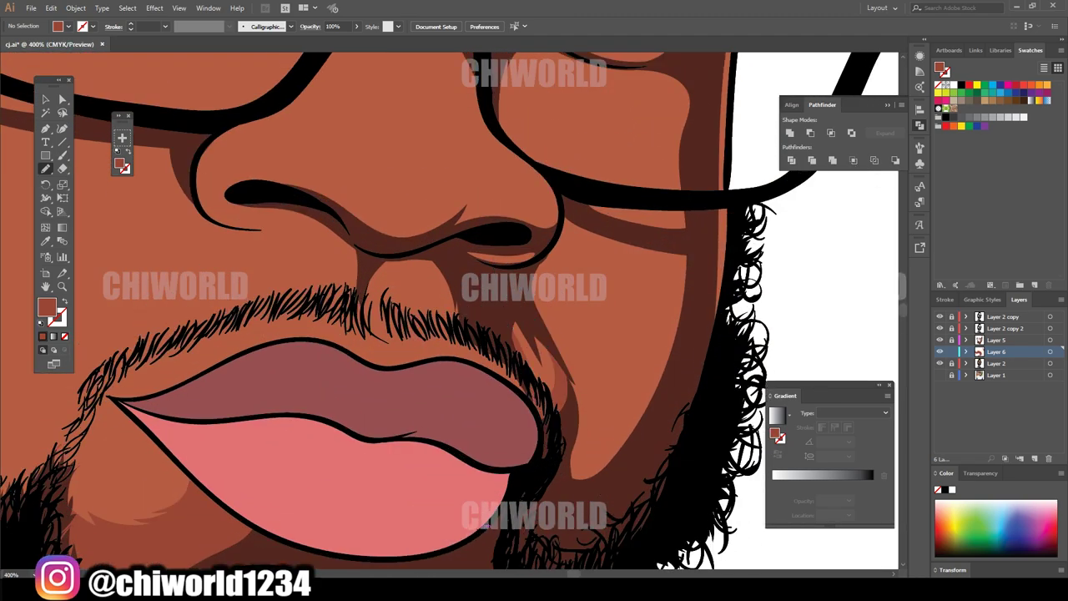
left_click_drag(544, 344, 405, 257)
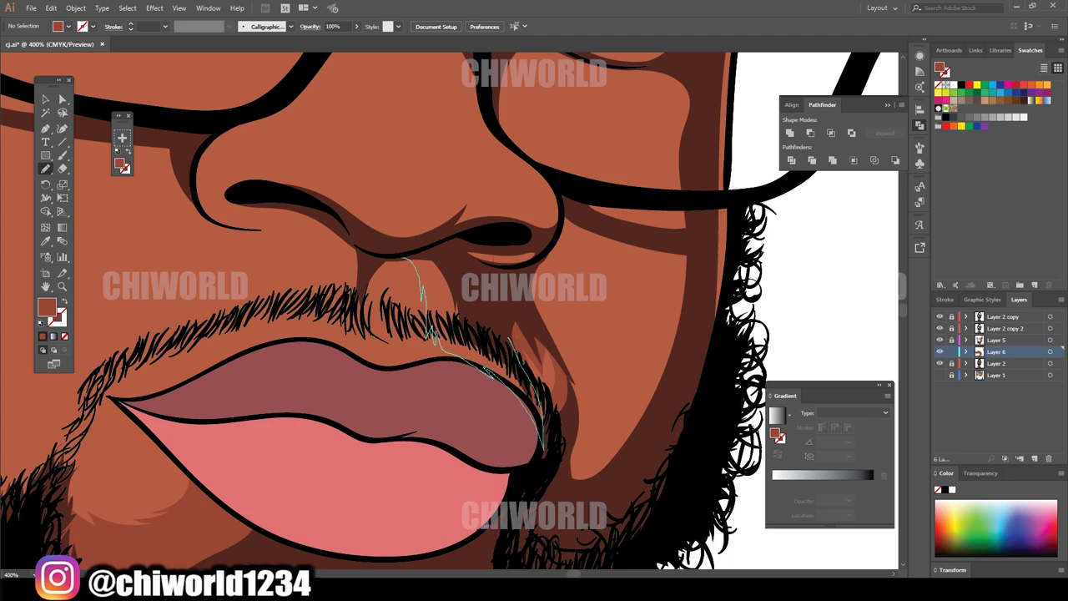
- Draw highlight shapes under the nose, along the nostril edge and down the nose's left side
scroll(448, 307, "up", 1)
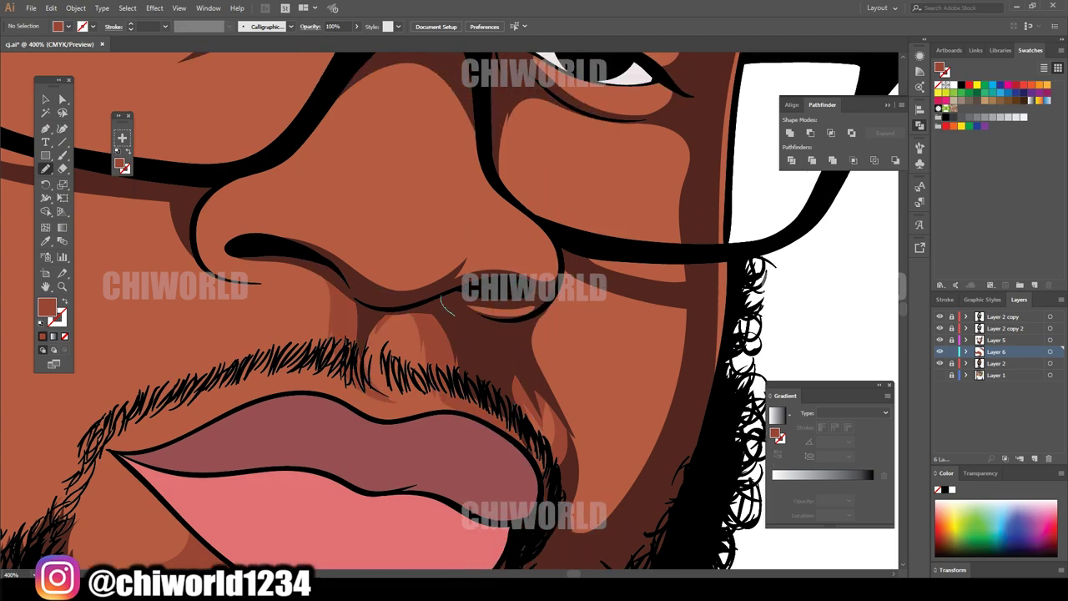
left_click_drag(493, 314, 556, 276)
mouse_move(545, 225)
left_mouse_down()
mouse_move(483, 250)
mouse_move(291, 226)
left_mouse_up()
mouse_move(224, 242)
left_mouse_down()
mouse_move(237, 284)
mouse_move(314, 280)
mouse_move(406, 307)
left_mouse_up()
scroll(406, 307, "up", 2)
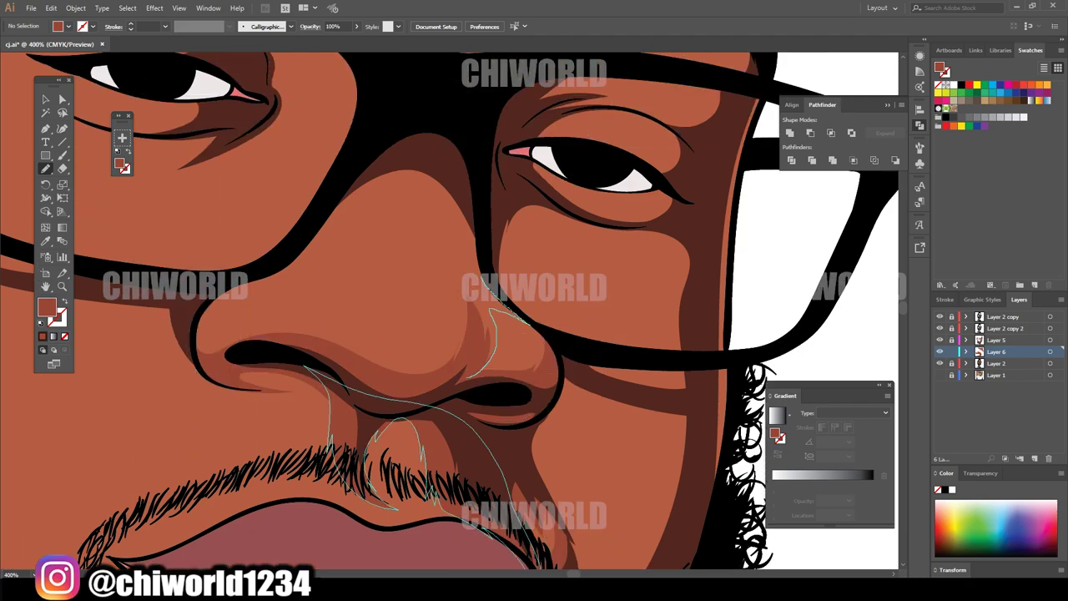
left_click_drag(488, 311, 464, 247)
left_click_drag(464, 289, 472, 155)
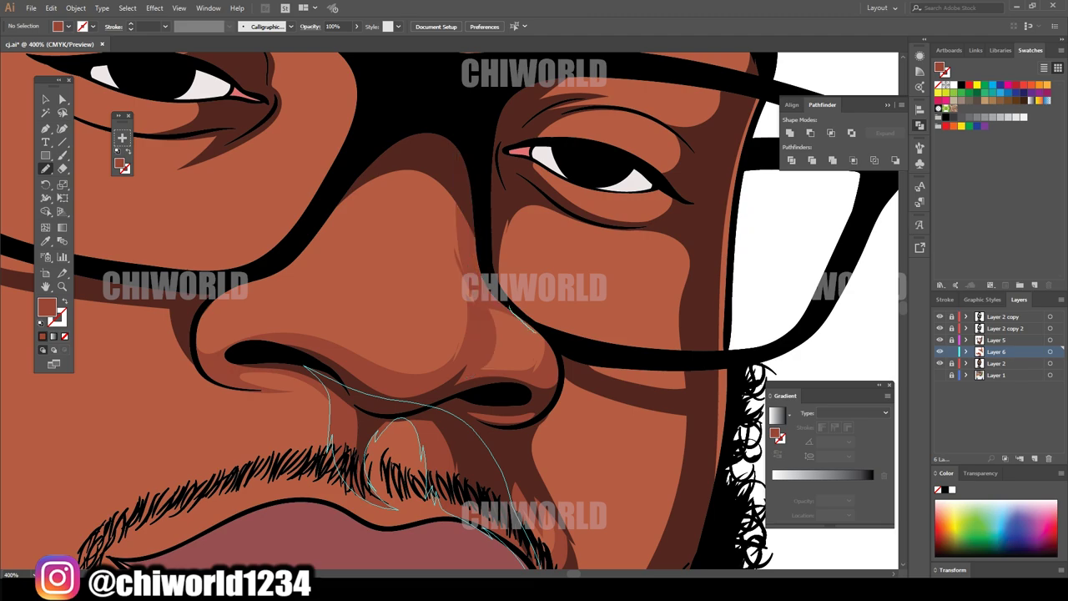
- Draw shading shapes on the right cheek, along the lower eyelid, above the eye and along the brow
mouse_move(554, 351)
left_mouse_down()
mouse_move(527, 284)
mouse_move(614, 308)
mouse_move(663, 247)
mouse_move(592, 351)
mouse_move(668, 219)
left_mouse_up()
mouse_move(500, 193)
left_mouse_down()
mouse_move(672, 192)
mouse_move(641, 200)
mouse_move(601, 161)
left_mouse_up()
scroll(601, 184, "up", 2)
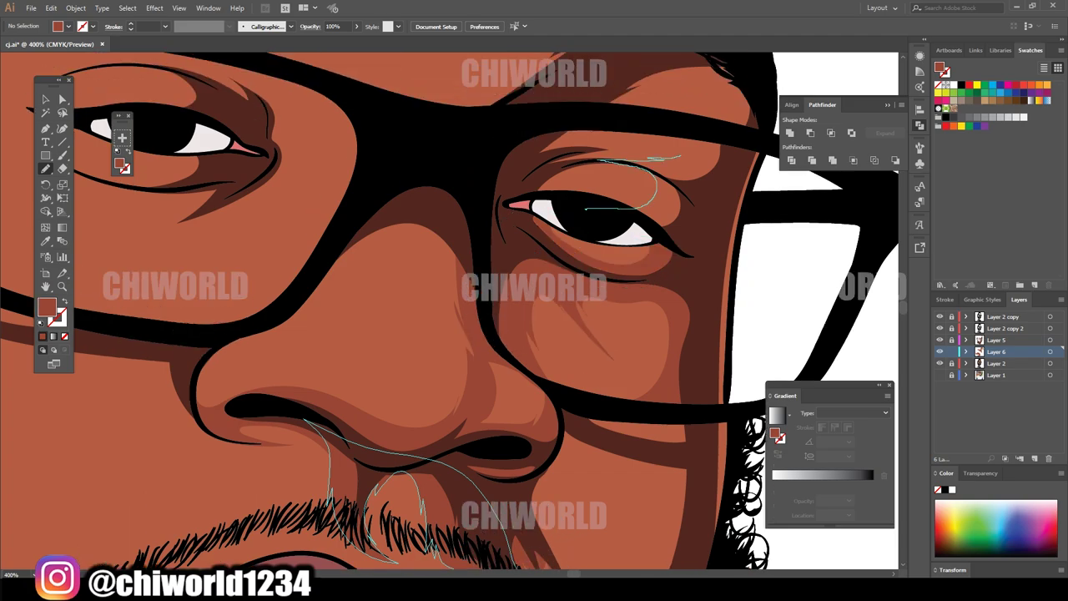
left_click_drag(680, 156, 752, 58)
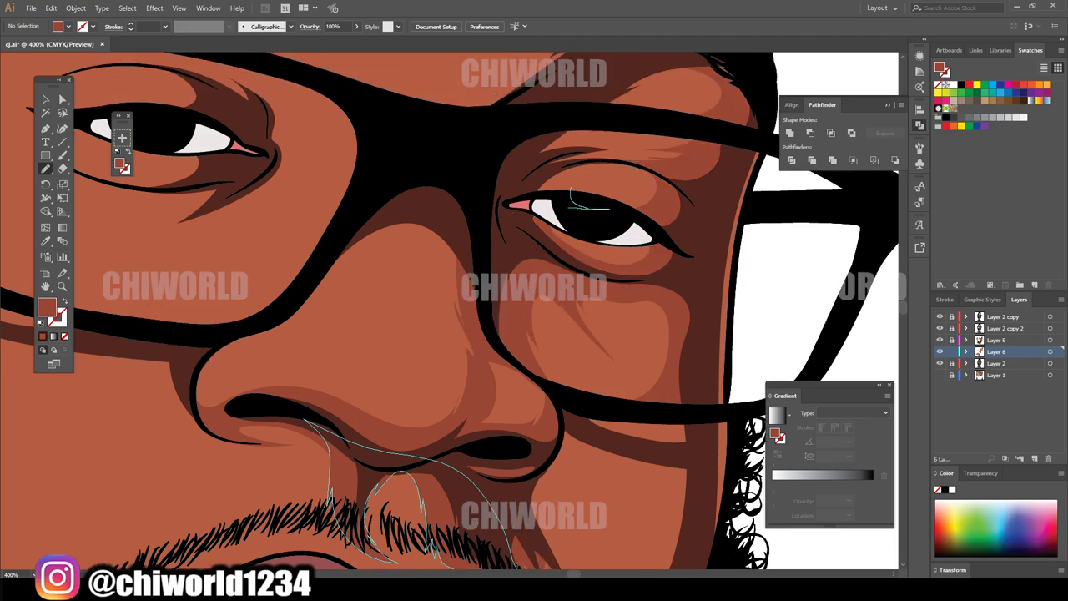
left_click_drag(571, 191, 738, 110)
left_click_drag(562, 116, 745, 76)
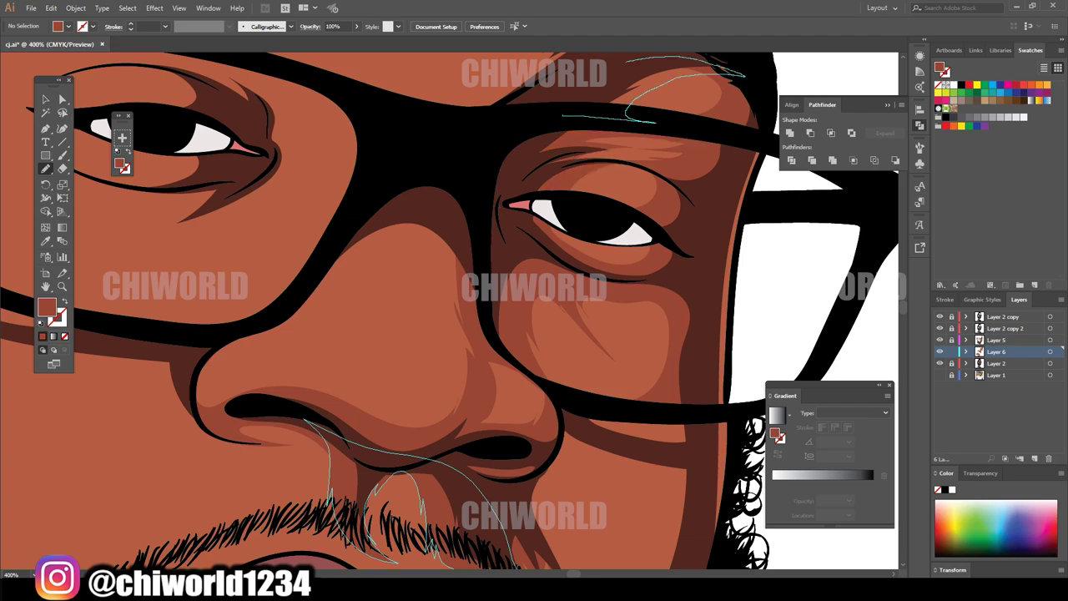
- Draw zigzag shading from the moustache up to the nose and dark shading beside the cheek fold
scroll(534, 334, "down", 2)
scroll(535, 333, "down", 3)
scroll(534, 334, "up", 4)
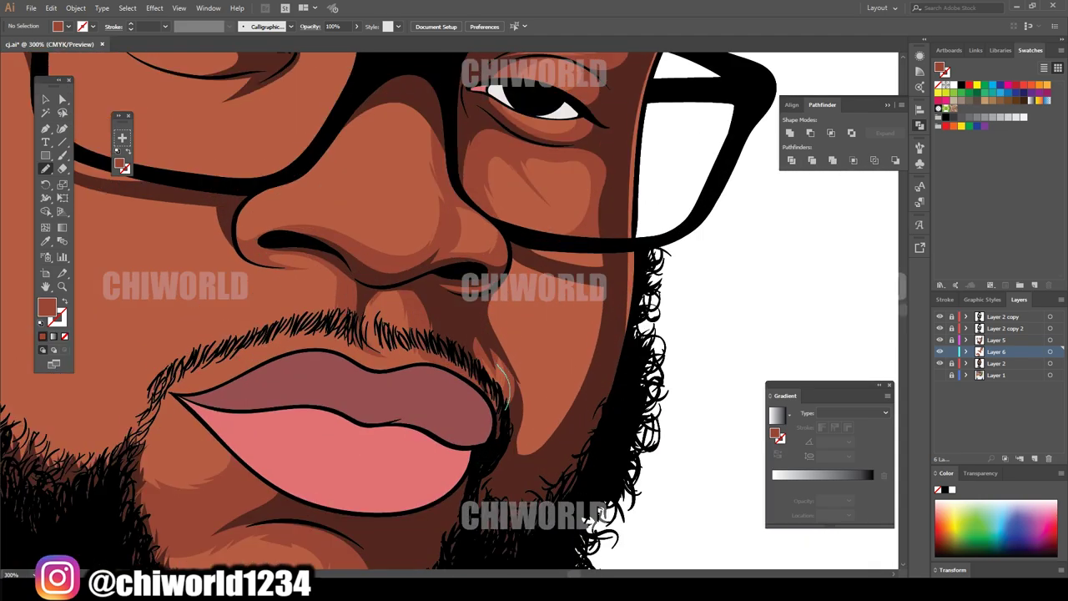
left_click_drag(514, 407, 482, 286)
mouse_move(510, 242)
left_mouse_down()
mouse_move(511, 334)
mouse_move(562, 374)
left_mouse_up()
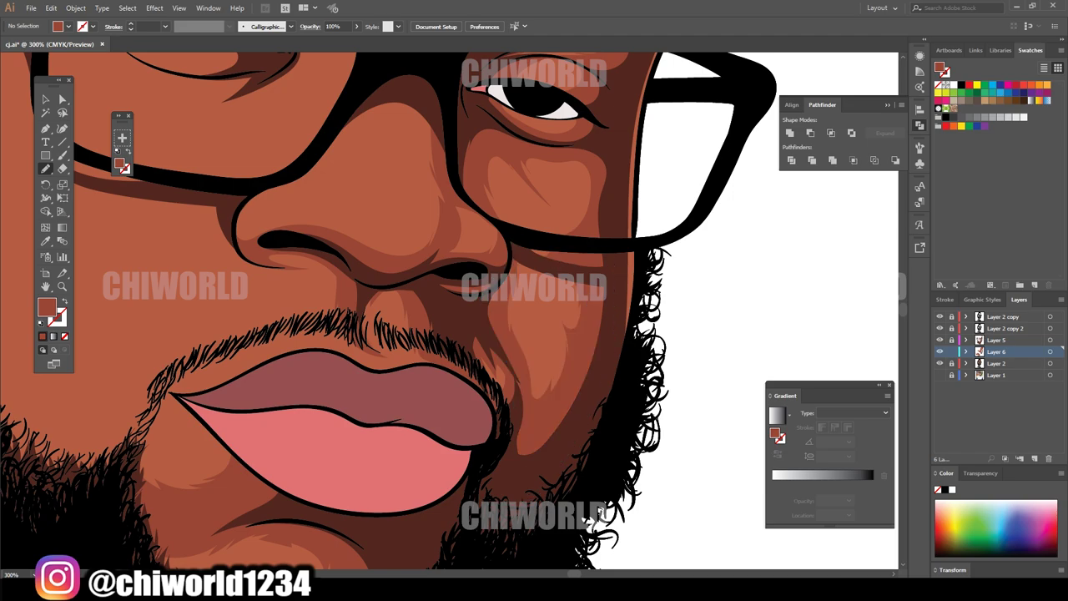
scroll(534, 334, "down", 3)
scroll(467, 434, "up", 3)
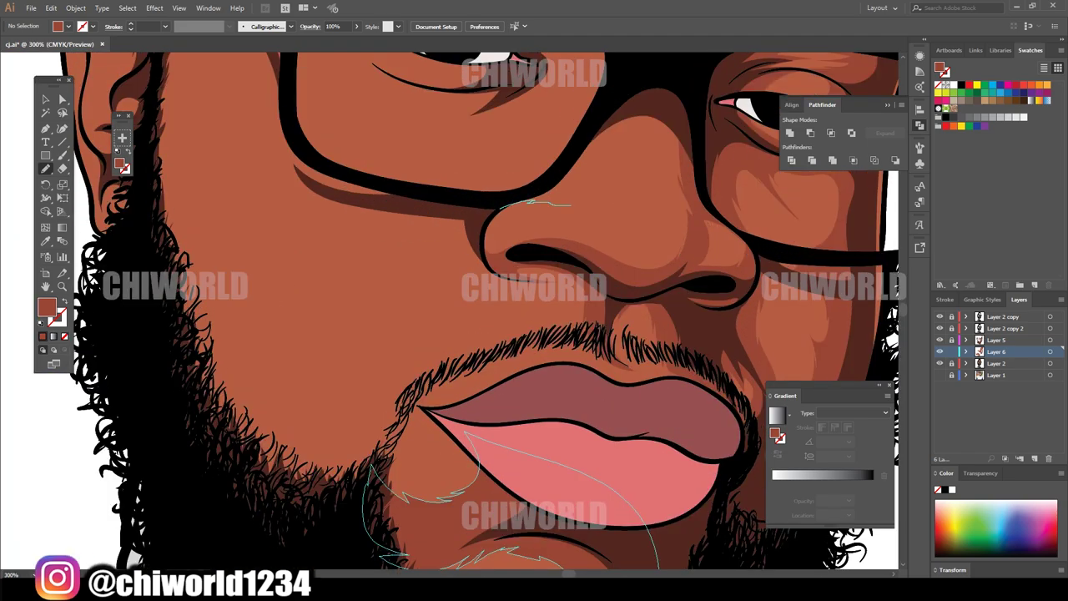
mouse_move(584, 167)
left_mouse_down()
mouse_move(505, 205)
mouse_move(426, 288)
left_mouse_up()
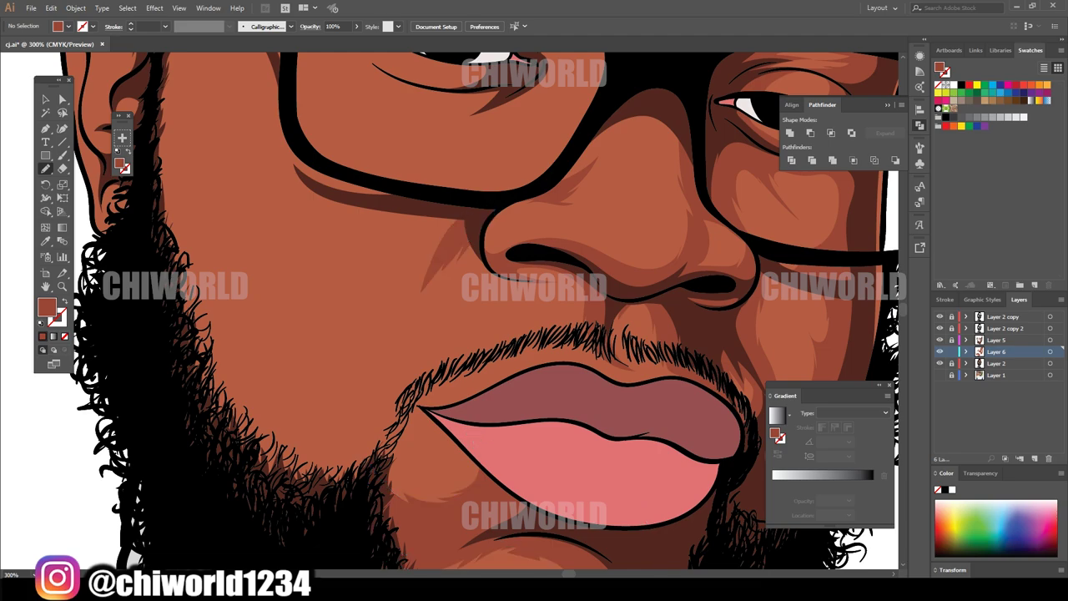
- Draw shading shapes beside the eye and glasses frame and along the right brow ridge
scroll(534, 334, "down", 3)
scroll(480, 334, "up", 3)
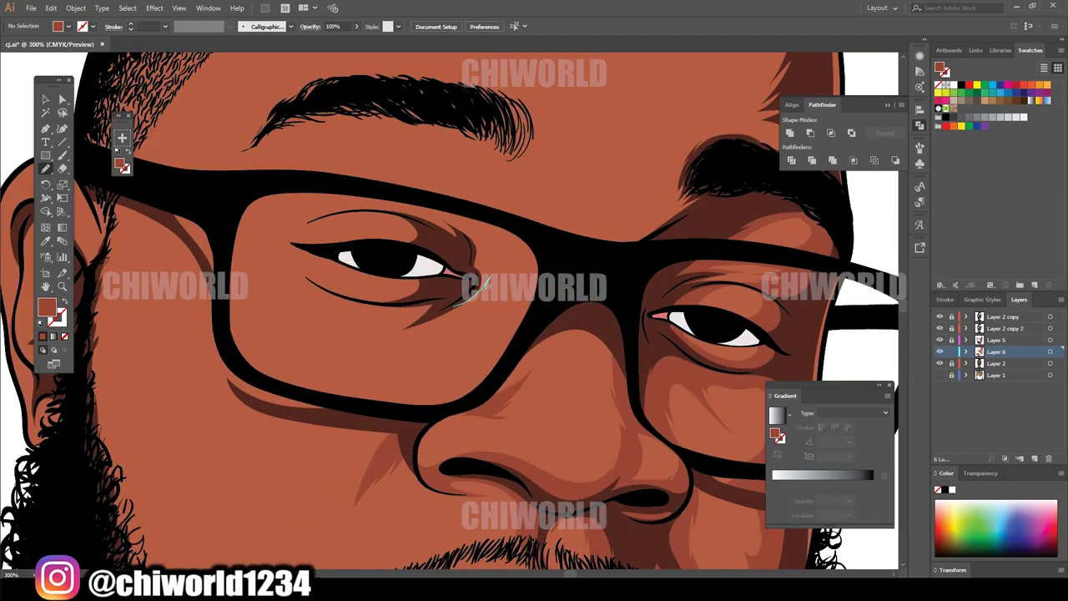
mouse_move(489, 280)
left_mouse_down()
mouse_move(389, 191)
mouse_move(354, 250)
mouse_move(310, 280)
mouse_move(442, 317)
left_mouse_up()
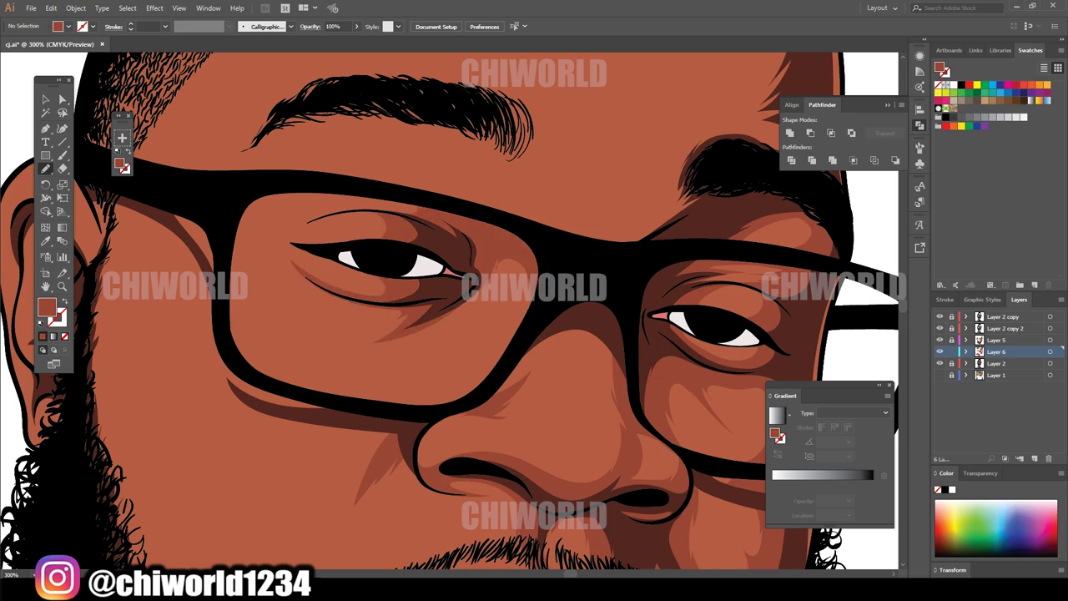
scroll(534, 334, "down", 3)
scroll(584, 276, "up", 3)
left_click_drag(590, 342, 498, 415)
mouse_move(597, 313)
left_mouse_down()
mouse_move(538, 359)
mouse_move(342, 342)
left_mouse_up()
- Draw a zigzag shading shape running up the forehead
scroll(342, 342, "up", 2)
mouse_move(699, 407)
left_mouse_down()
mouse_move(541, 338)
mouse_move(550, 279)
mouse_move(624, 191)
mouse_move(448, 52)
left_mouse_up()
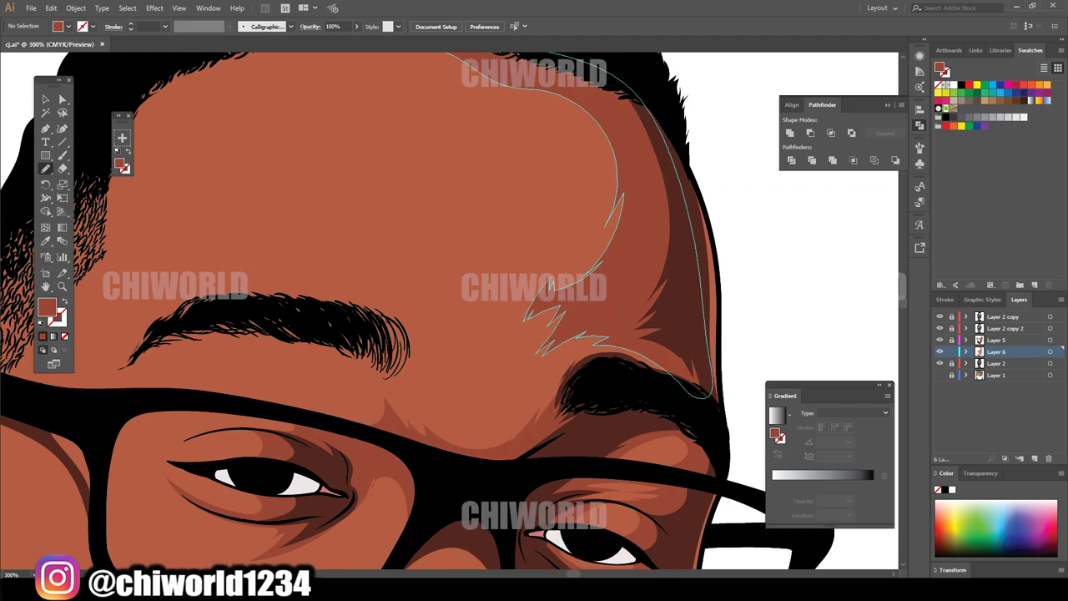
scroll(534, 300, "down", 5)
scroll(518, 334, "up", 4)
scroll(534, 301, "up", 2)
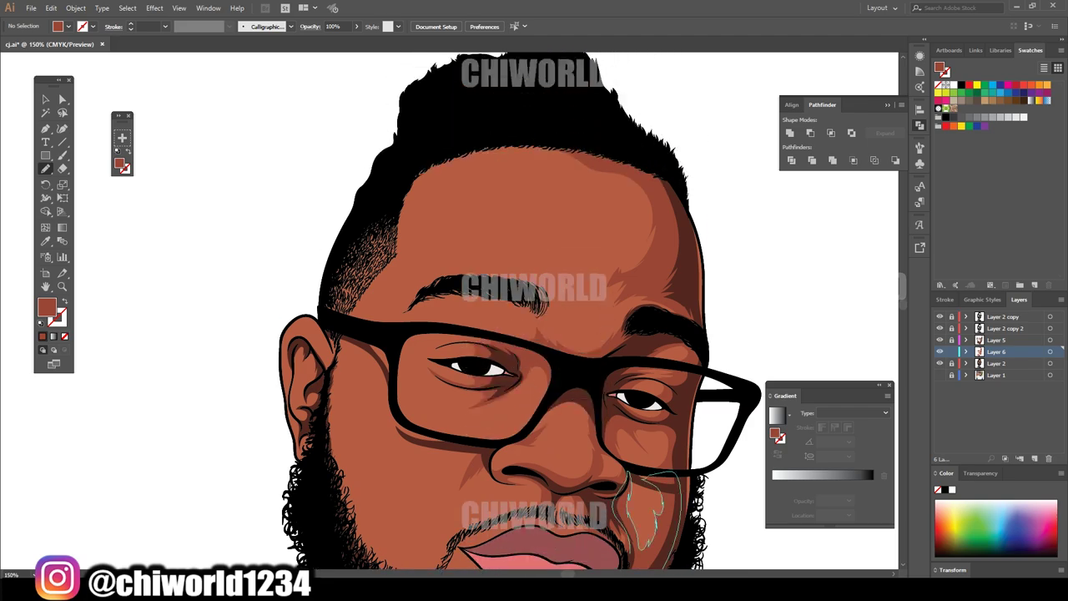
scroll(534, 301, "down", 4)
scroll(534, 334, "up", 4)
scroll(534, 334, "down", 3)
- Trace shading along the jaw and neck, closing the shape around the beard edge
mouse_move(525, 406)
left_mouse_down()
mouse_move(567, 441)
mouse_move(516, 521)
mouse_move(492, 472)
mouse_move(361, 412)
left_mouse_up()
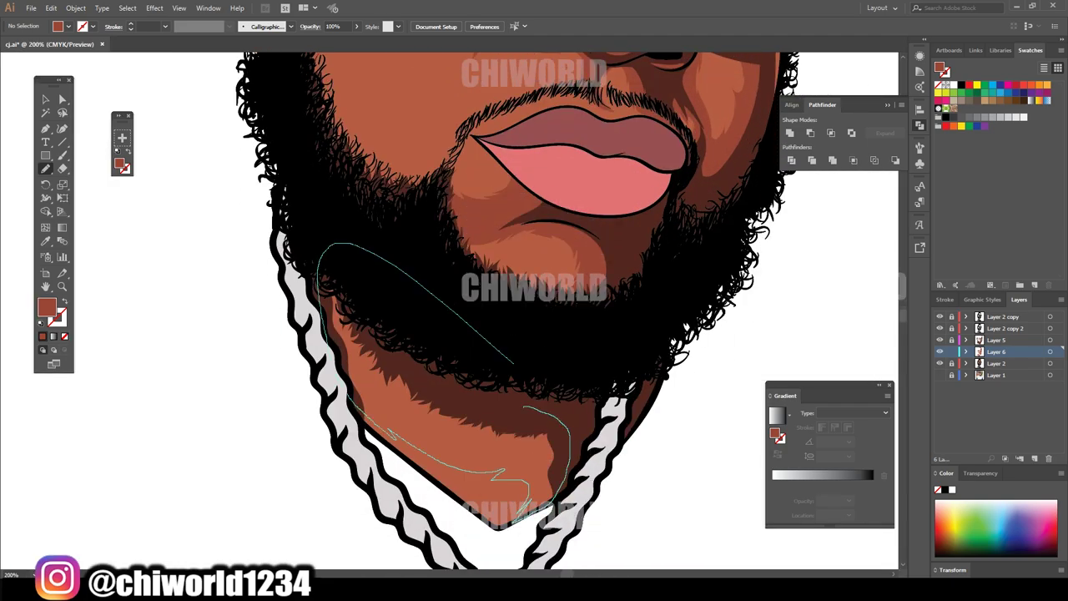
scroll(534, 334, "down", 4)
scroll(668, 449, "up", 4)
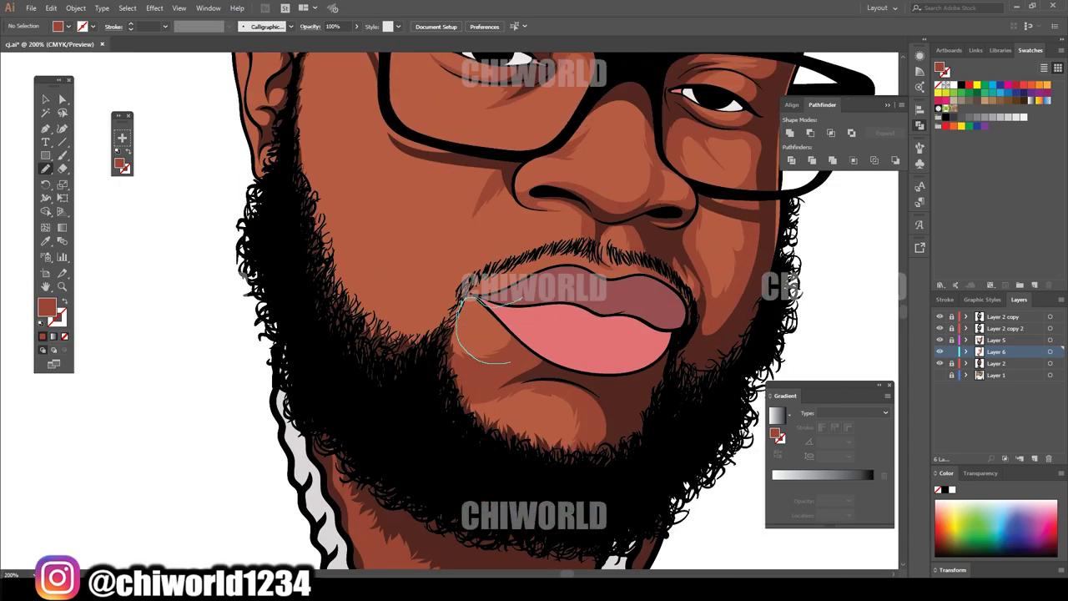
mouse_move(522, 294)
left_mouse_down()
mouse_move(446, 313)
mouse_move(354, 288)
mouse_move(283, 104)
left_mouse_up()
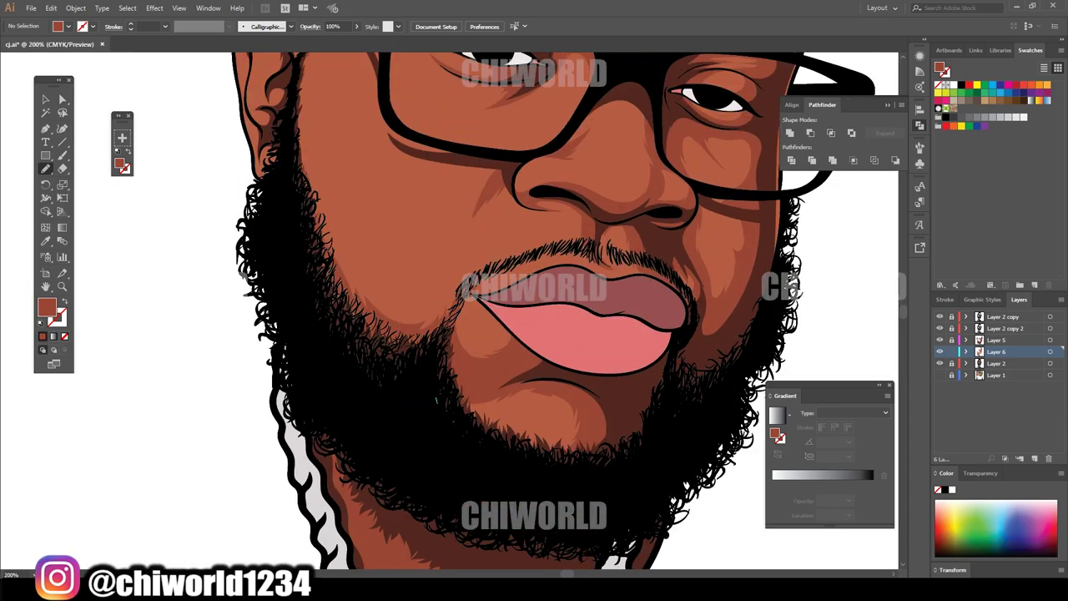
- Draw lighter highlights on the earlobe and inner ear rim, then zoom out to see the whole portrait
scroll(501, 459, "down", 1)
scroll(501, 463, "down", 1)
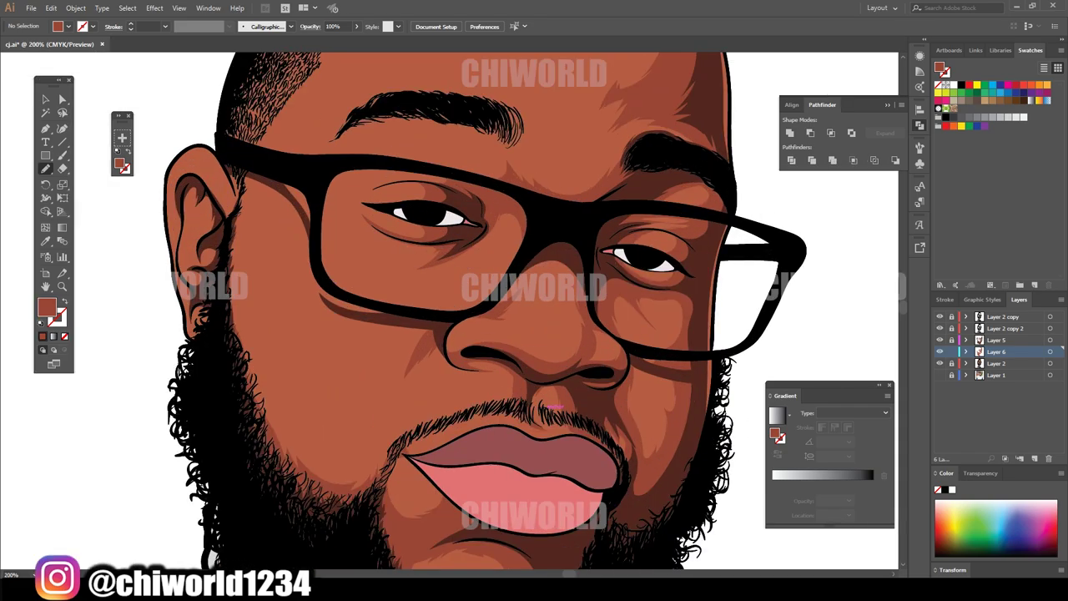
scroll(364, 260, "up", 8)
mouse_move(389, 371)
left_mouse_down()
mouse_move(447, 432)
mouse_move(455, 417)
left_mouse_up()
left_click_drag(392, 271, 442, 267)
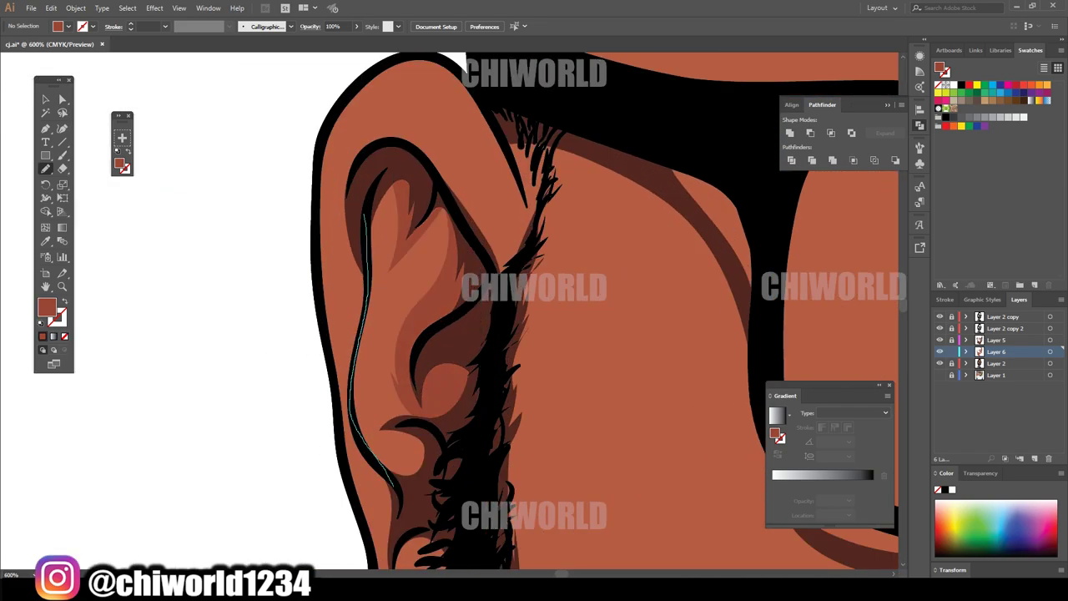
scroll(430, 219, "up", 1)
mouse_move(430, 219)
left_mouse_down()
mouse_move(484, 331)
mouse_move(355, 259)
left_mouse_up()
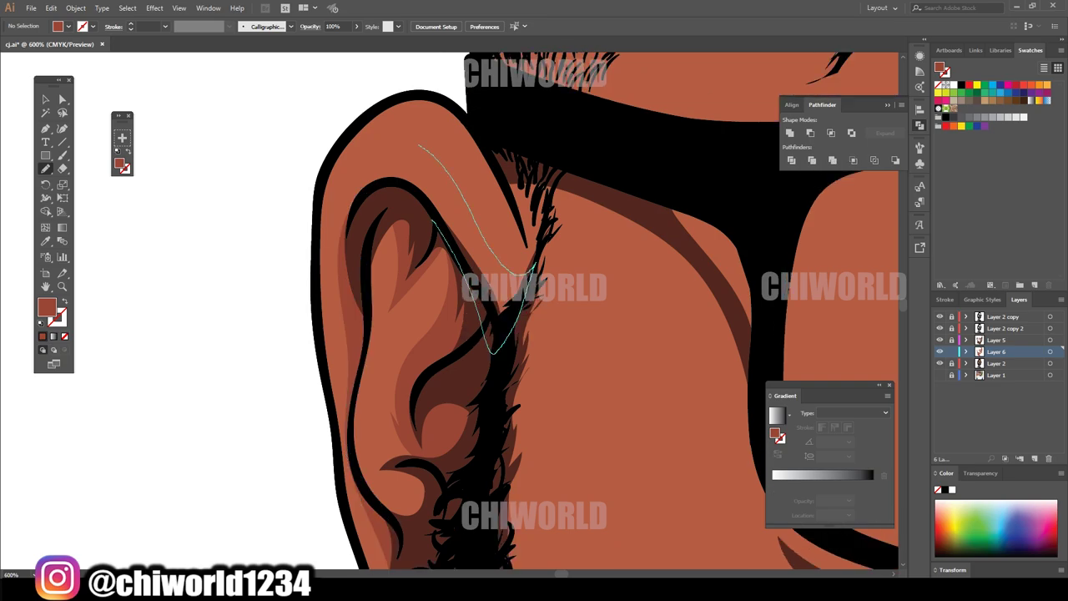
scroll(378, 282, "down", 3)
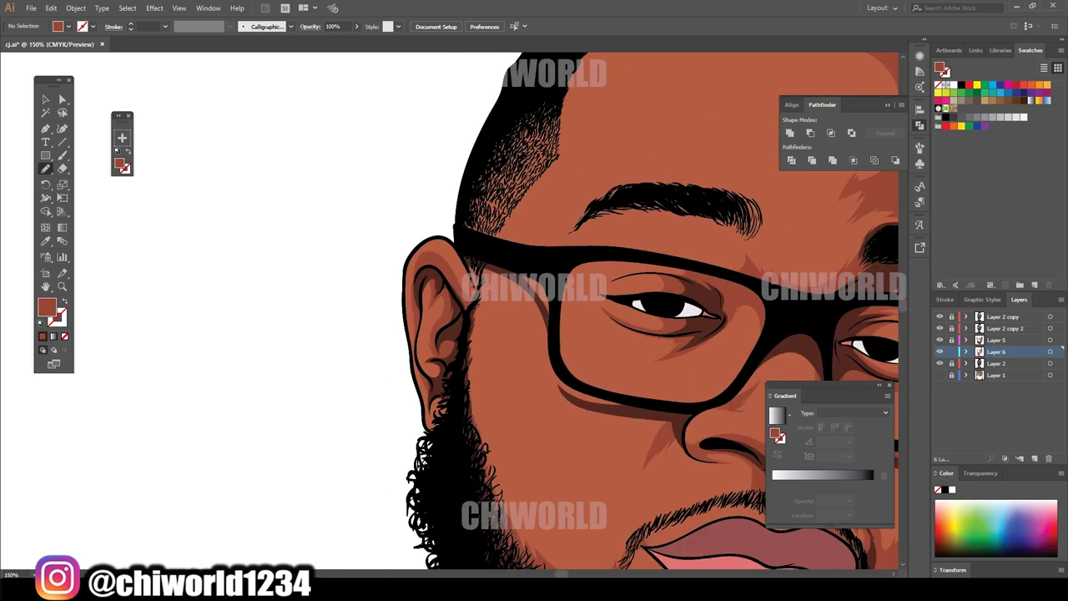
scroll(377, 282, "down", 2)
scroll(377, 282, "down", 1)
scroll(377, 282, "down", 1)
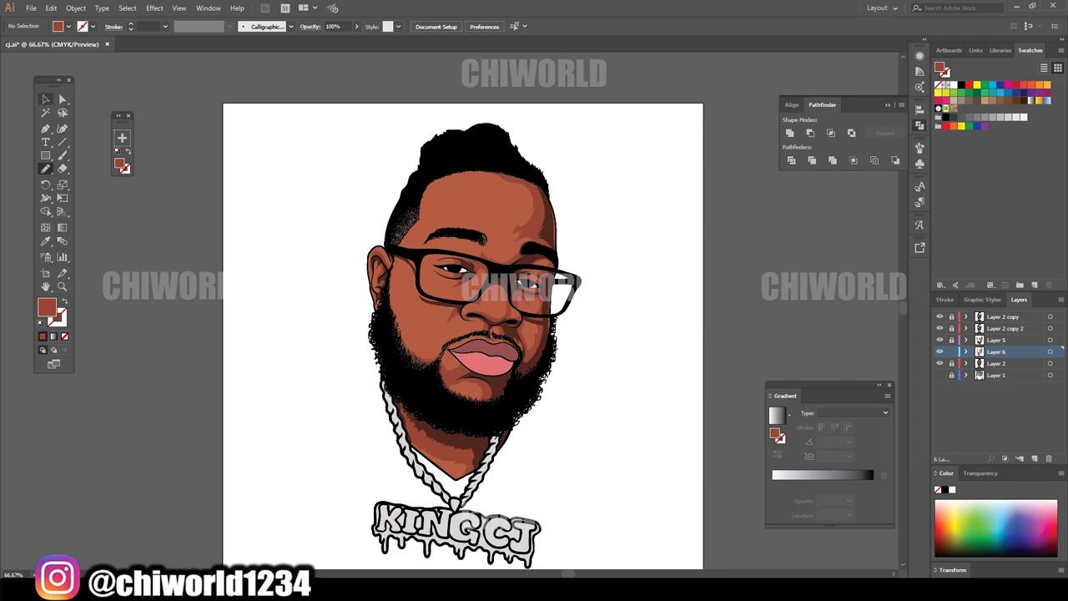
- Select all artwork and apply Adjust Colors with Magenta −2, Yellow −4 and Black +14
key("ctrl+a")
scroll(472, 327, "up", 3)
left_click(51, 8)
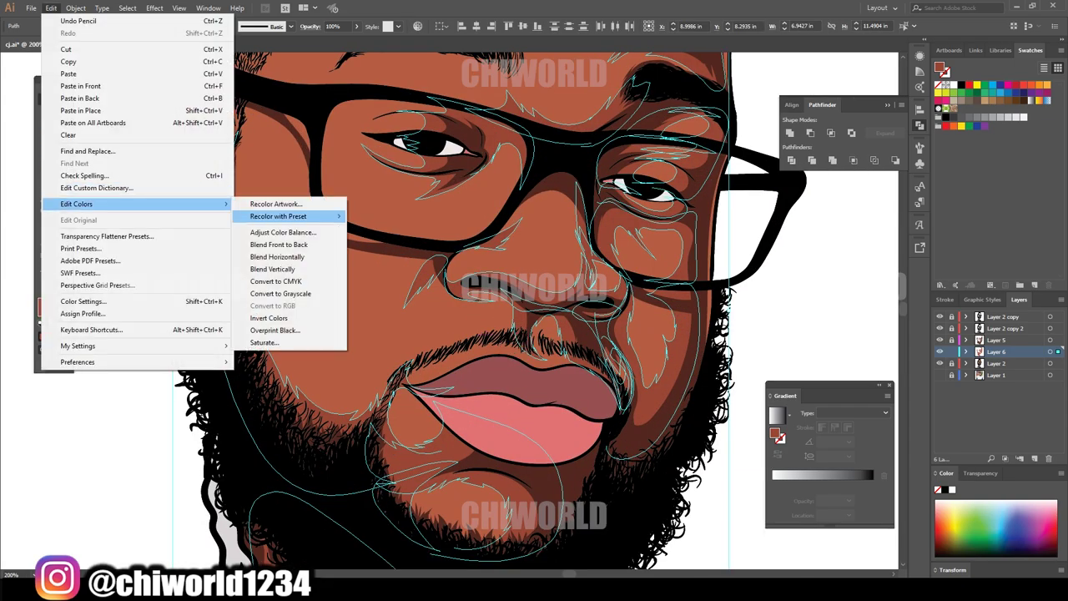
left_click(283, 226)
type("6")
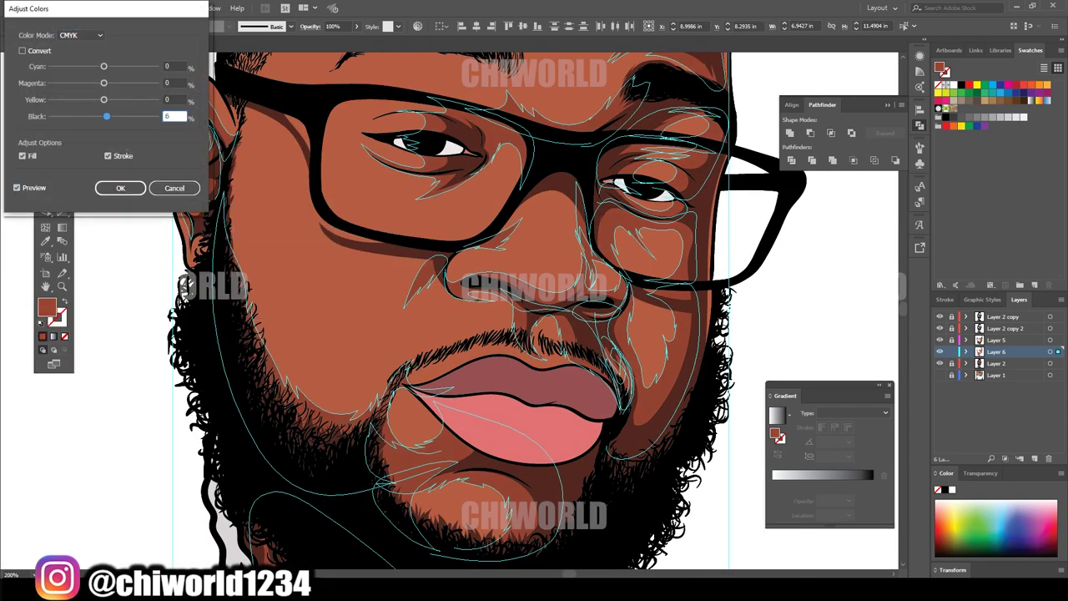
key("shift+Tab")
type("4")
key("shift+Tab")
type("4")
key("Tab")
type("-4")
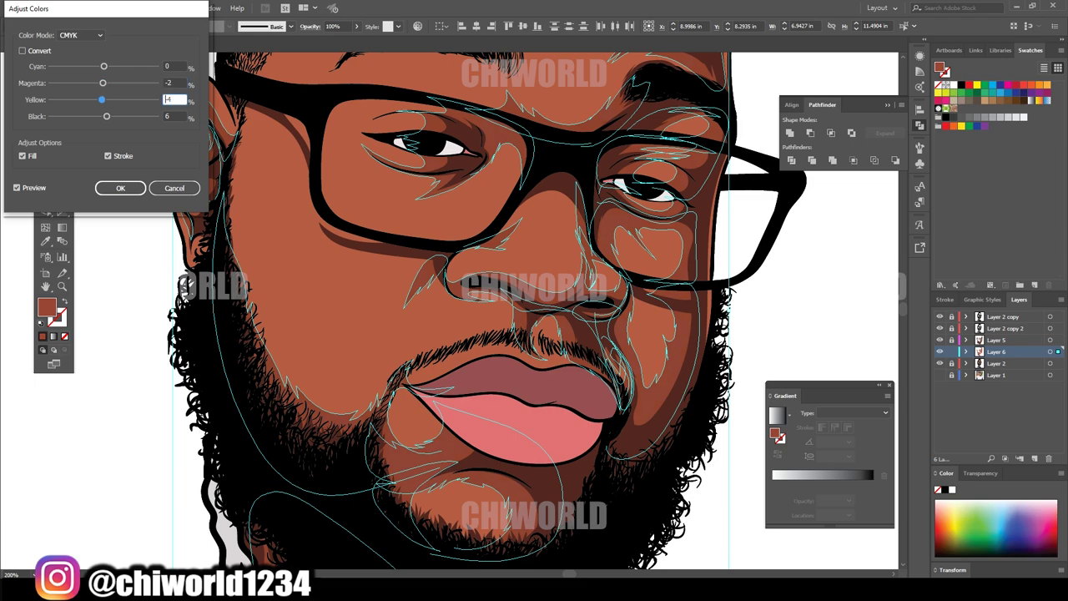
key("Tab")
type("14")
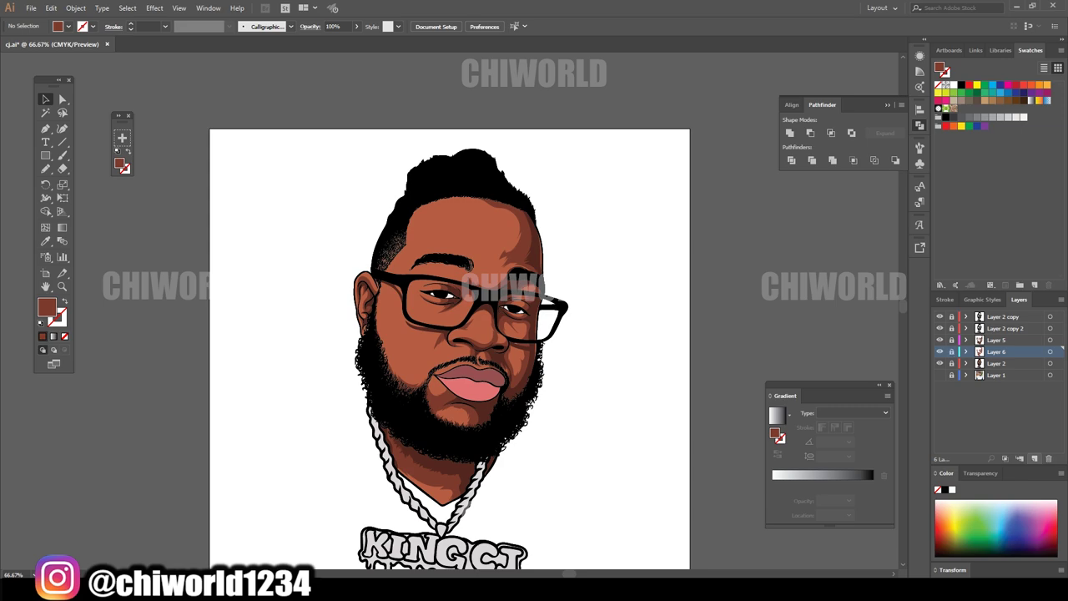
- Add Layer 7 and set the fill to a darker reddish brown, hex 8E412F
left_click(1036, 458)
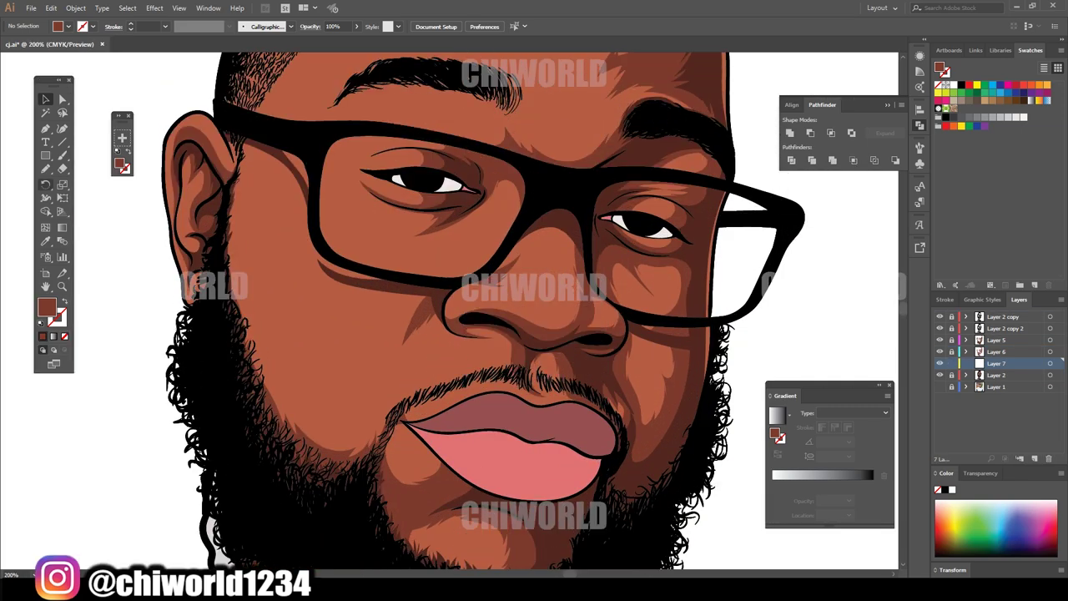
double_click(47, 307)
left_click_drag(105, 106, 105, 88)
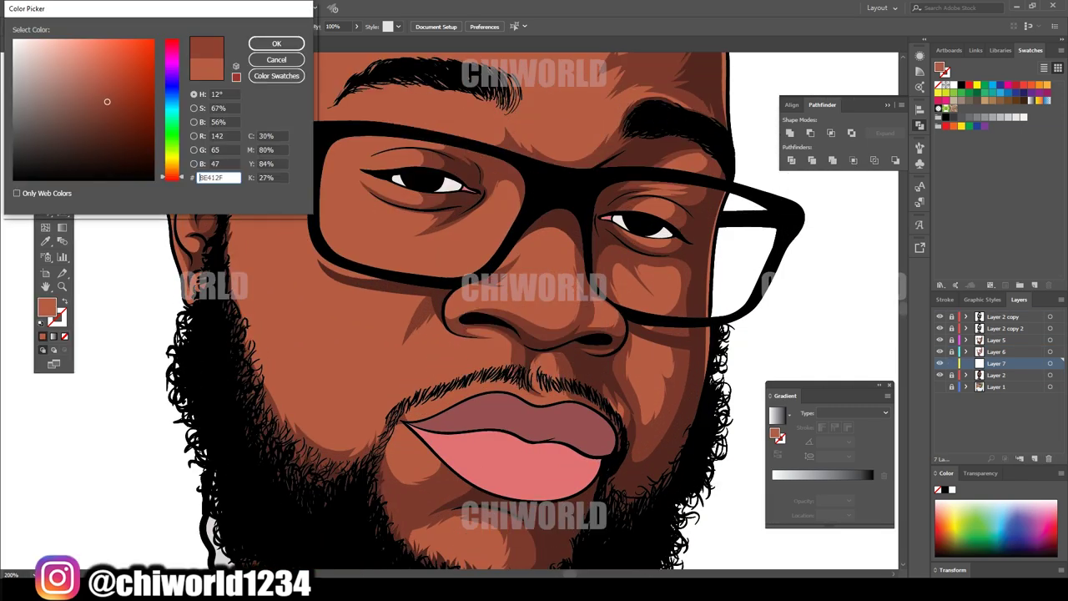
key("Return")
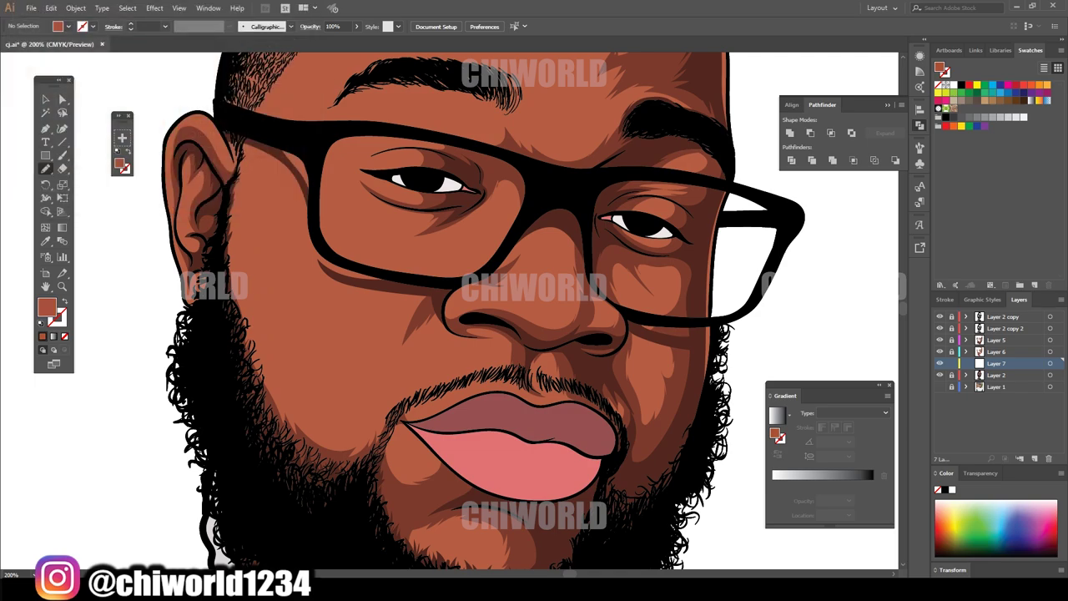
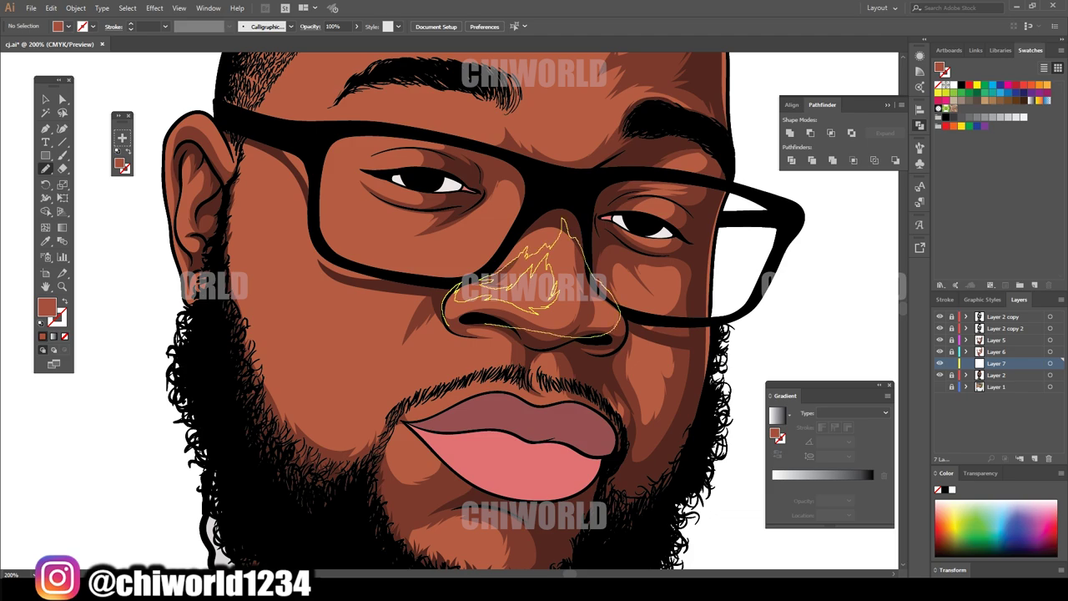
- Draw highlight shapes on the nose and right cheek, extending under the right eye
left_click_drag(606, 287, 489, 330)
key("ctrl+equal")
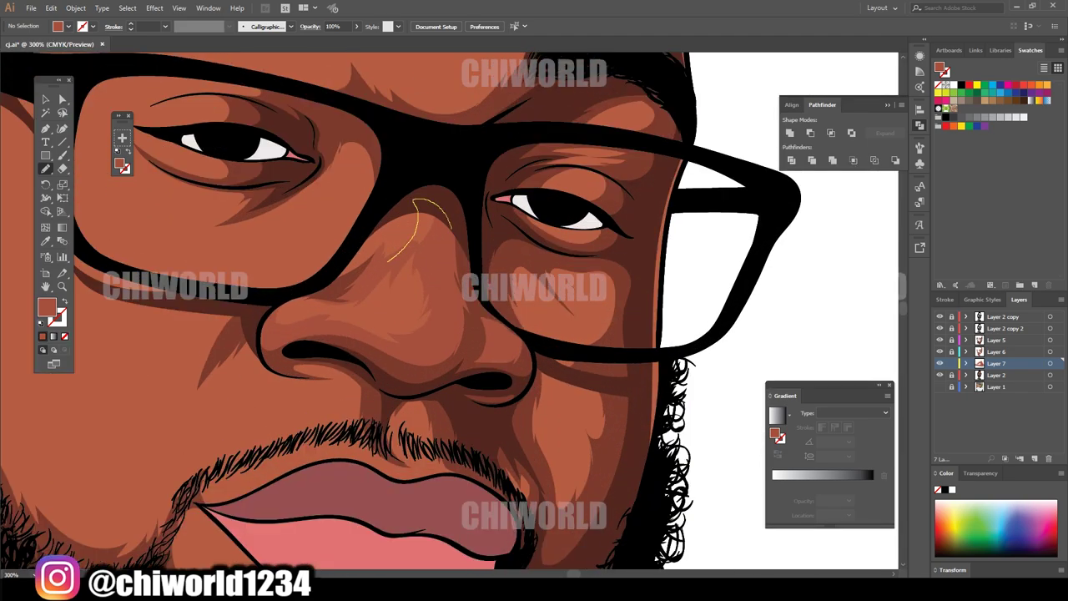
scroll(417, 229, "down", 2)
left_click_drag(532, 403, 526, 447)
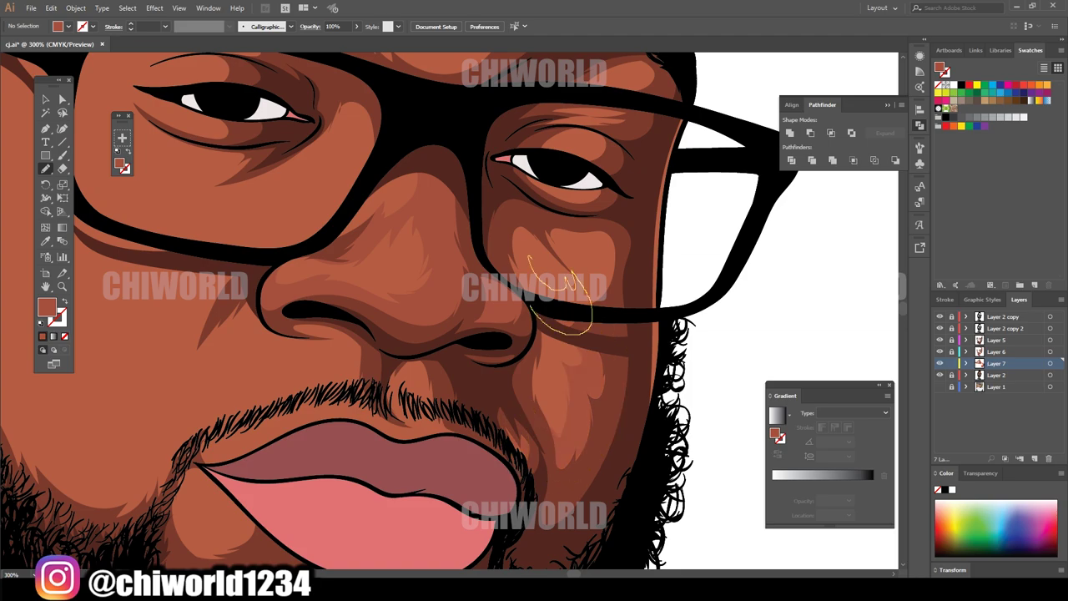
left_click_drag(527, 226, 622, 284)
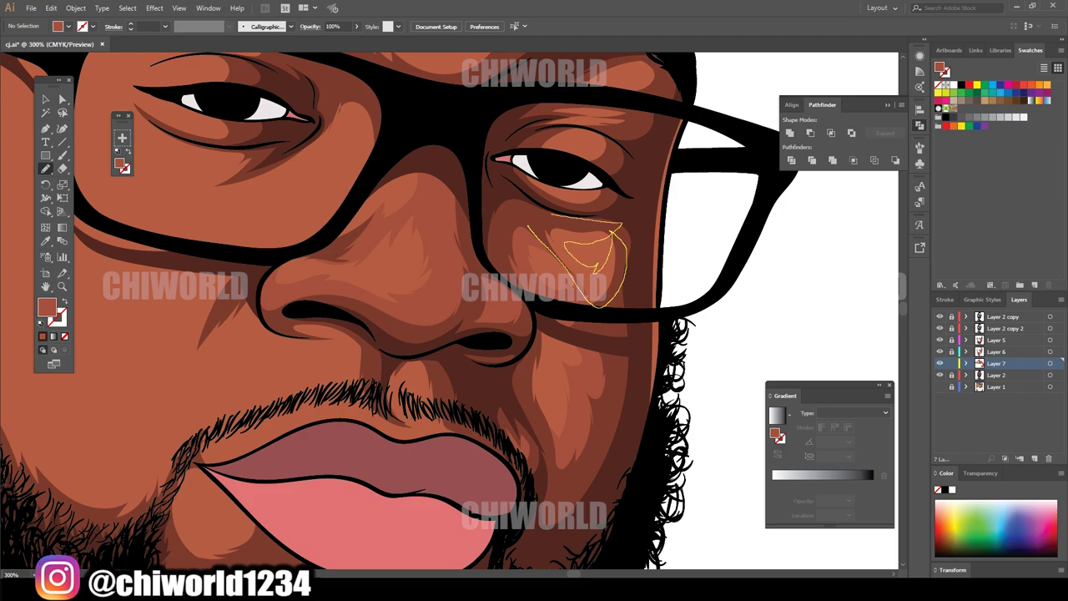
scroll(622, 284, "up", 2)
left_click_drag(564, 219, 561, 167)
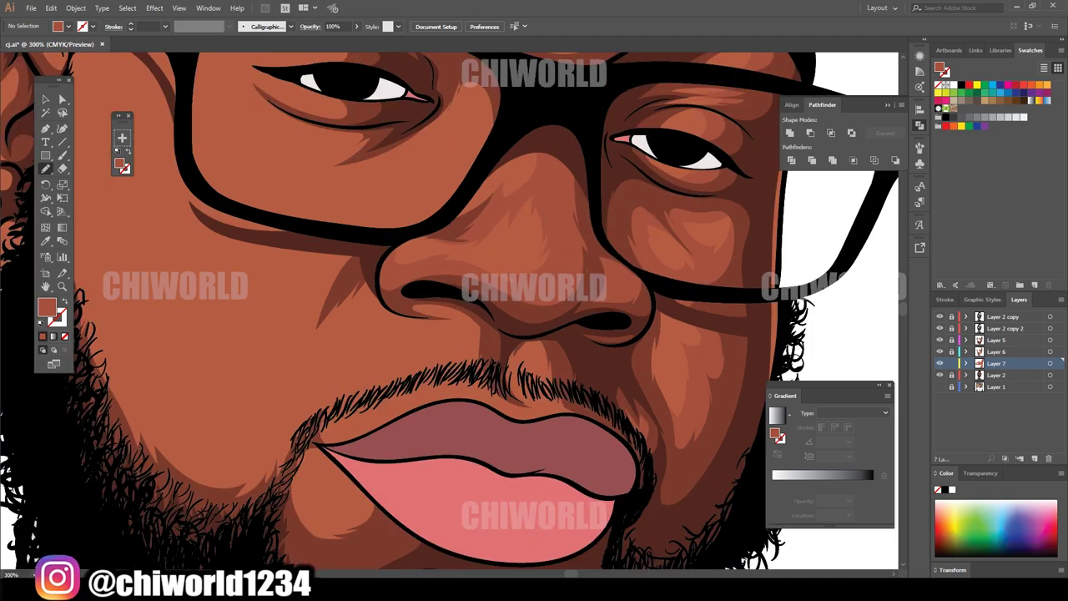
- Add highlights from the chin along the moustache, an S-shaped chin highlight, and a cheek shadow
mouse_move(552, 407)
left_mouse_down()
mouse_move(543, 306)
mouse_move(525, 327)
mouse_move(455, 274)
mouse_move(361, 372)
left_mouse_up()
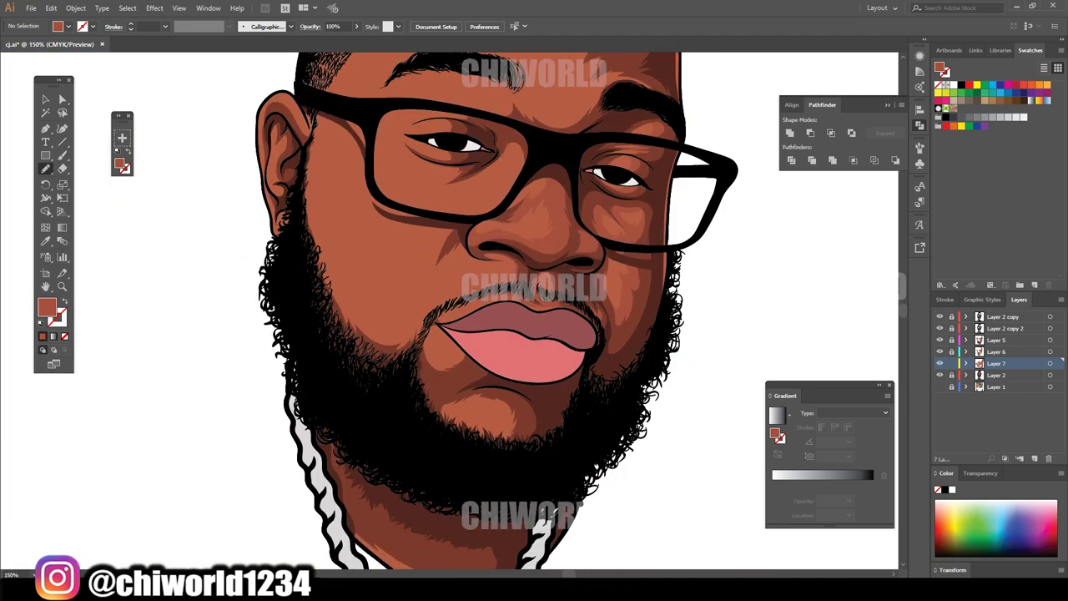
mouse_move(454, 436)
left_mouse_down()
mouse_move(491, 386)
mouse_move(418, 319)
left_mouse_up()
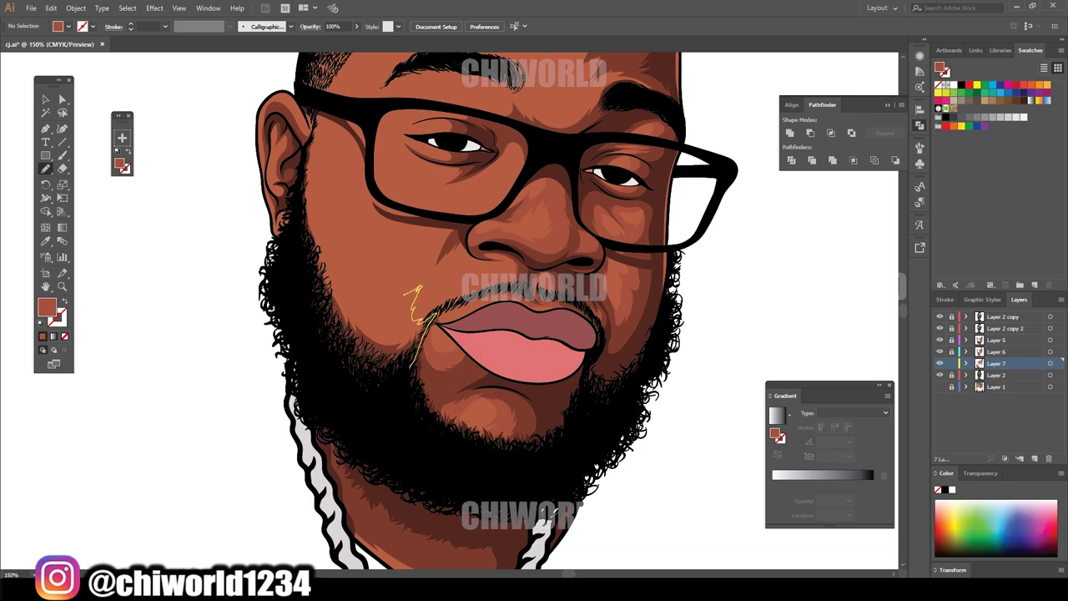
left_click_drag(354, 247, 296, 274)
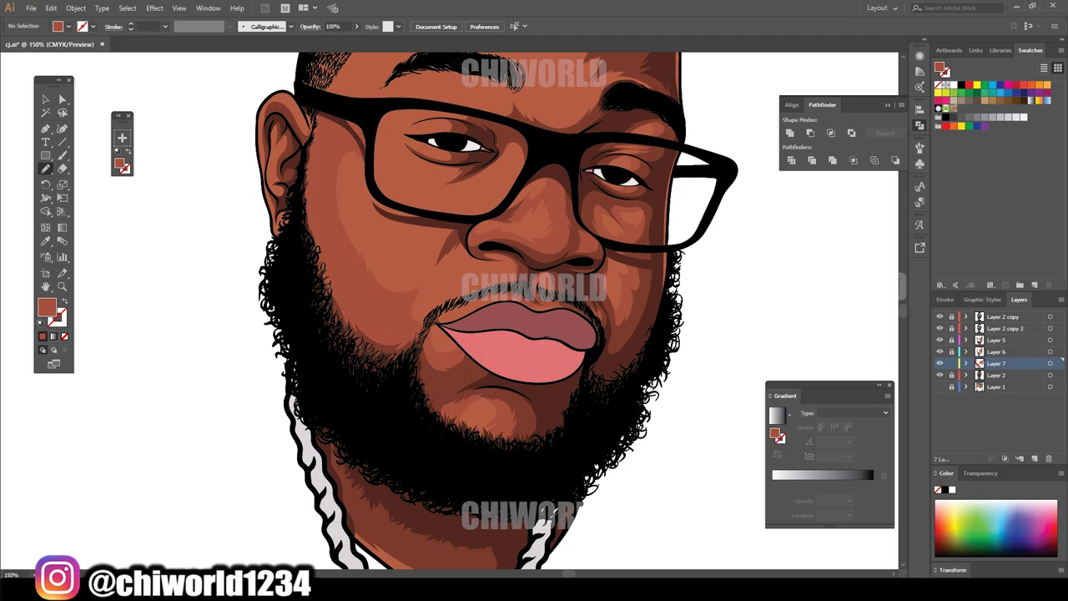
key("ctrl+minus")
key("ctrl+plus")
key("ctrl+plus")
- Draw highlights running from the glasses down the cheek and over the eyebrow
left_click_drag(555, 269, 443, 383)
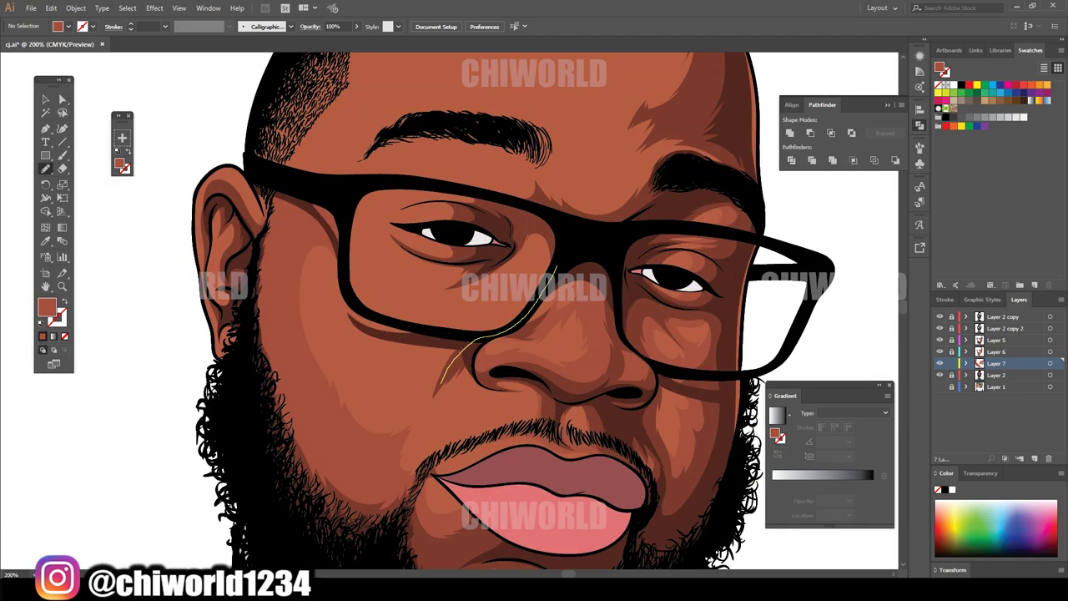
left_click_drag(451, 325, 399, 291)
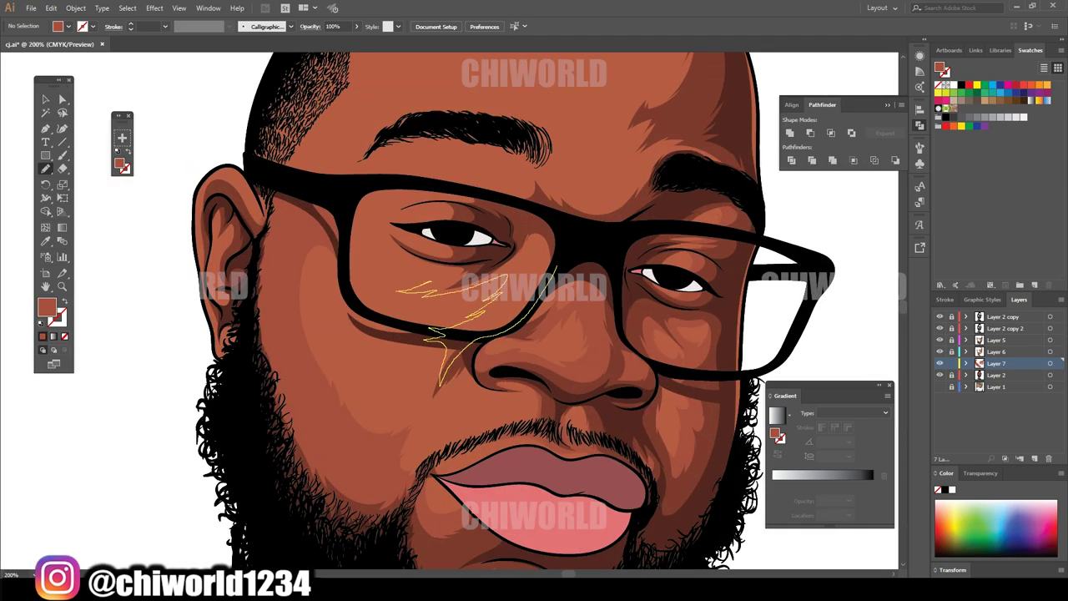
left_click_drag(416, 184, 566, 178)
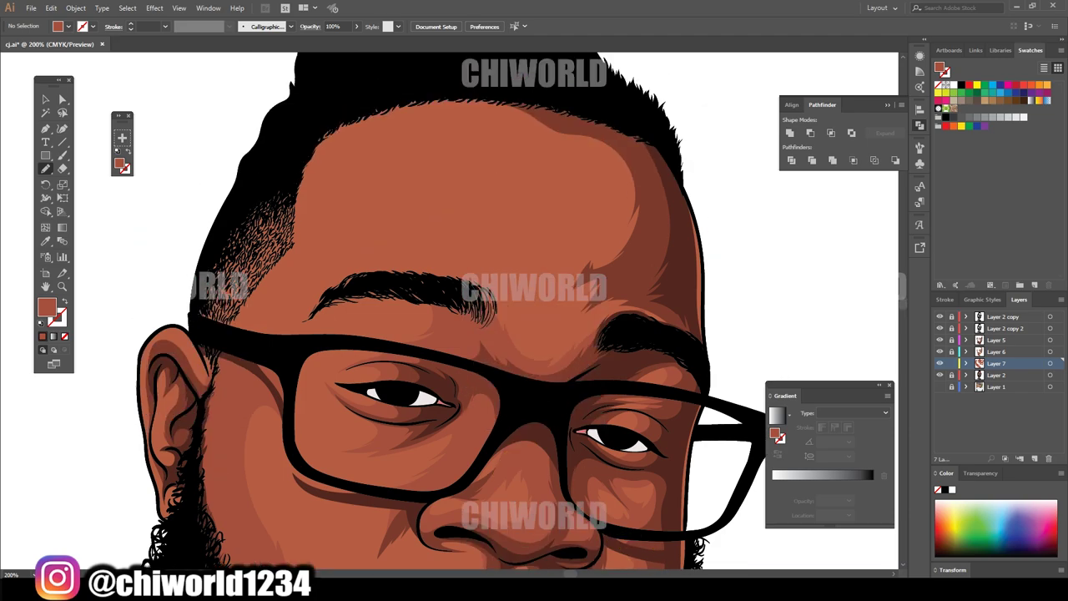
scroll(518, 309, "up", 3)
mouse_move(675, 314)
left_mouse_down()
mouse_move(561, 322)
mouse_move(512, 132)
left_mouse_up()
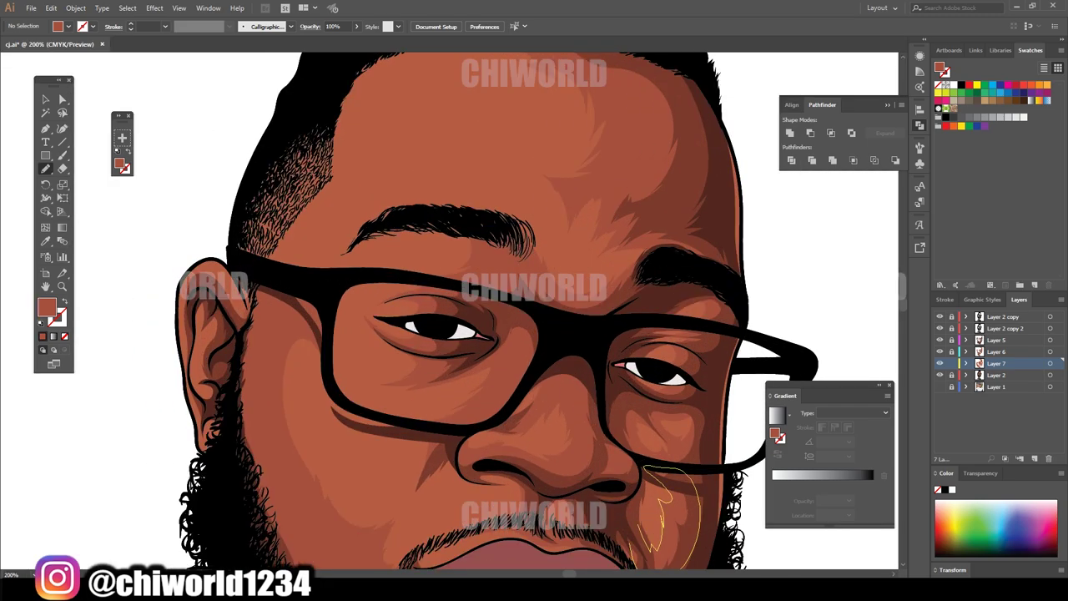
- Add highlights on the left cheek, from the eye across the forehead, and on the ear
left_click_drag(302, 323, 327, 359)
left_click_drag(393, 357, 455, 162)
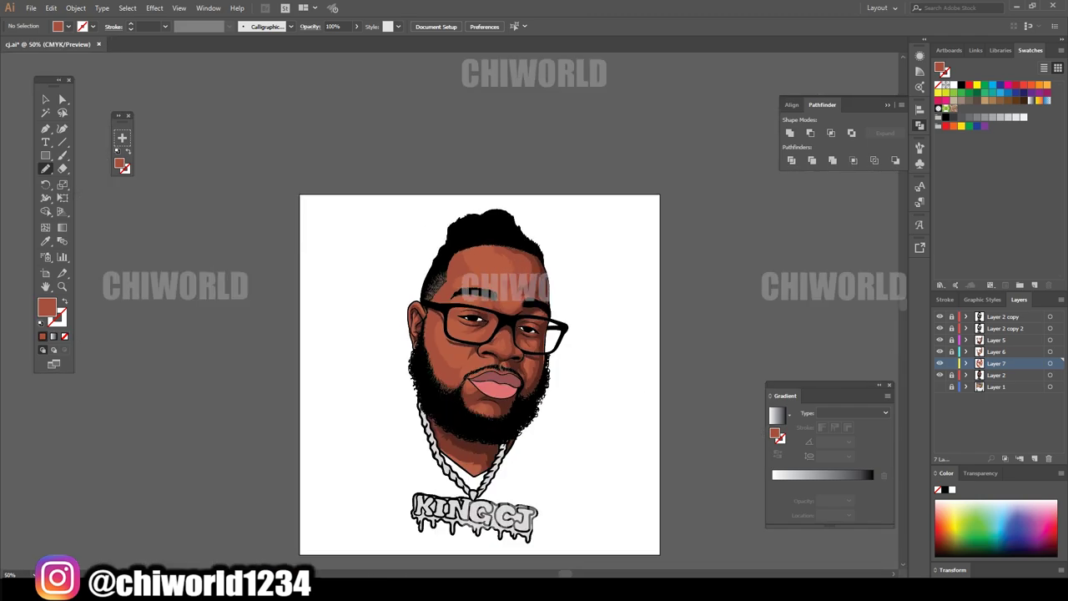
key("ctrl+equal")
key("ctrl+equal")
key("ctrl+equal")
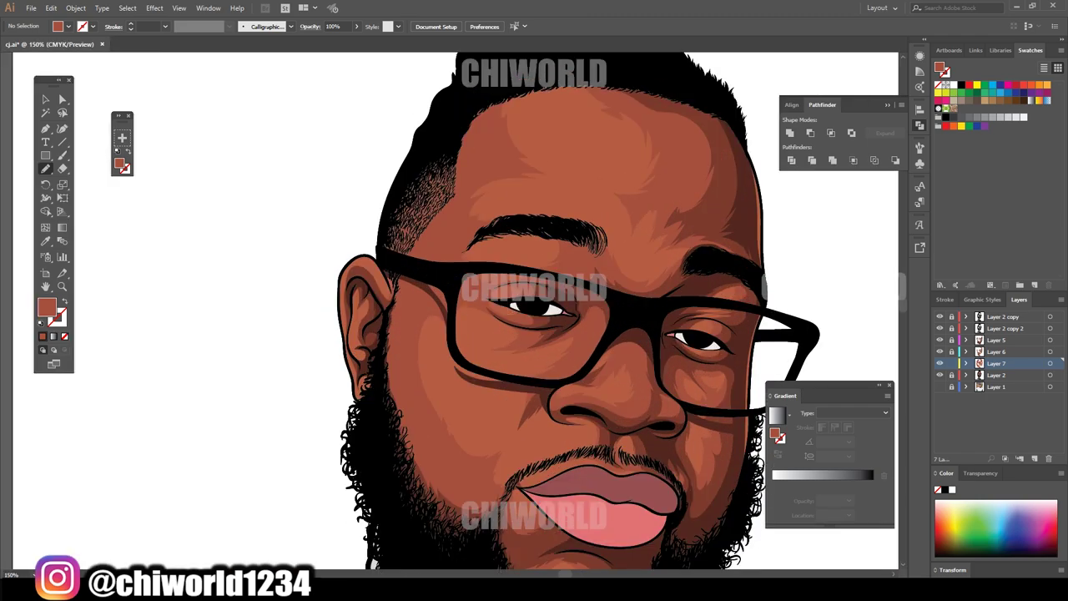
key("ctrl+equal")
key("ctrl+equal")
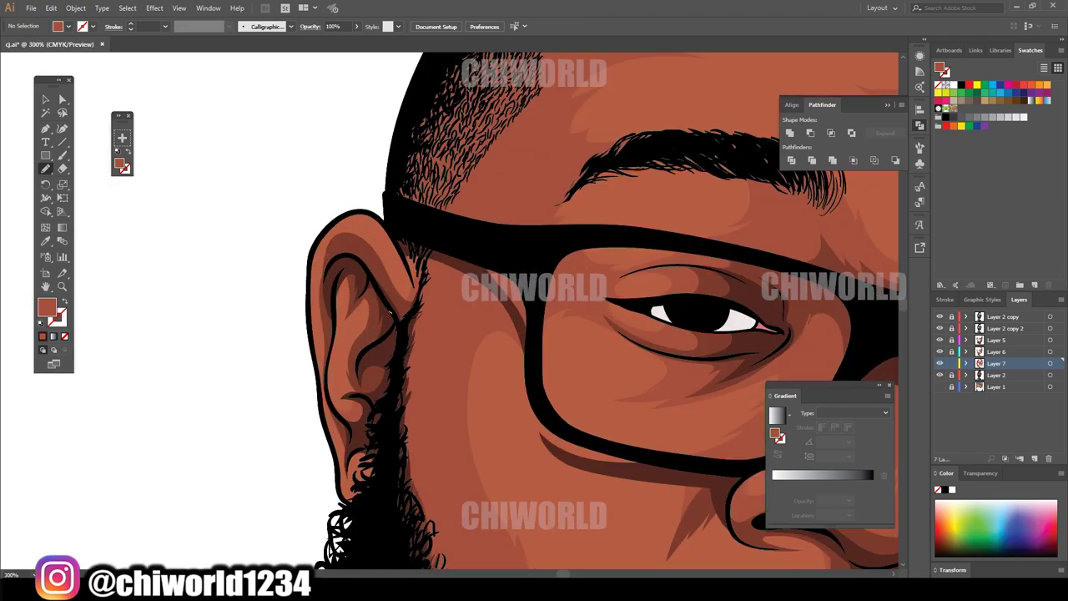
mouse_move(422, 317)
left_mouse_down()
mouse_move(376, 244)
mouse_move(351, 309)
left_mouse_up()
key("ctrl+minus")
key("ctrl+minus")
key("ctrl+minus")
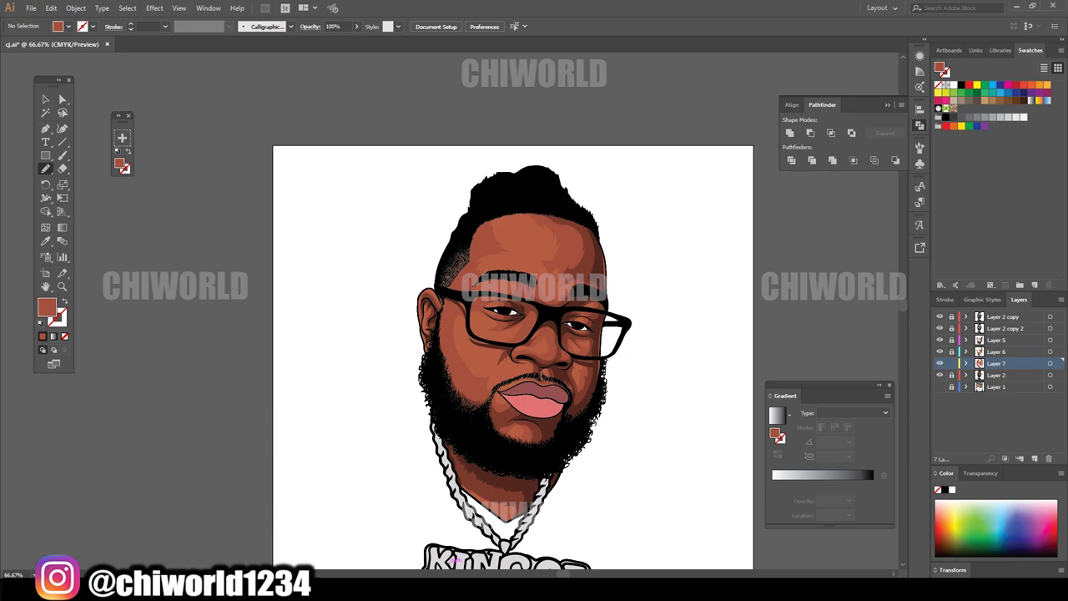
- Lock the highlights layer and select all the base face artwork
key("ctrl+equal")
key("ctrl+equal")
key("ctrl+equal")
key("ctrl+minus")
key("ctrl+minus")
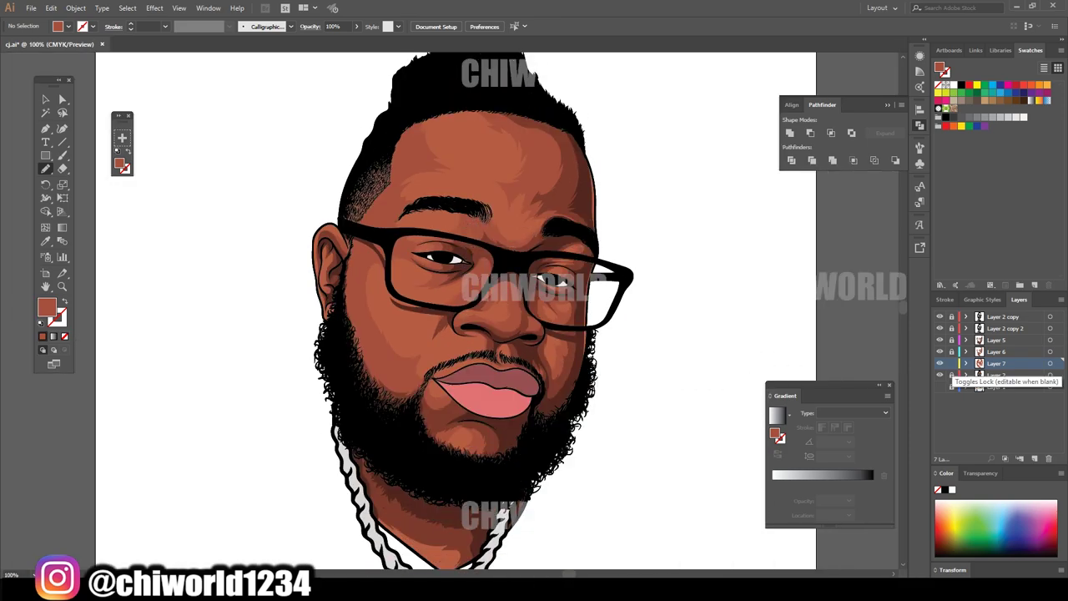
left_click(952, 363)
key("v")
key("ctrl+a")
key("ctrl+equal")
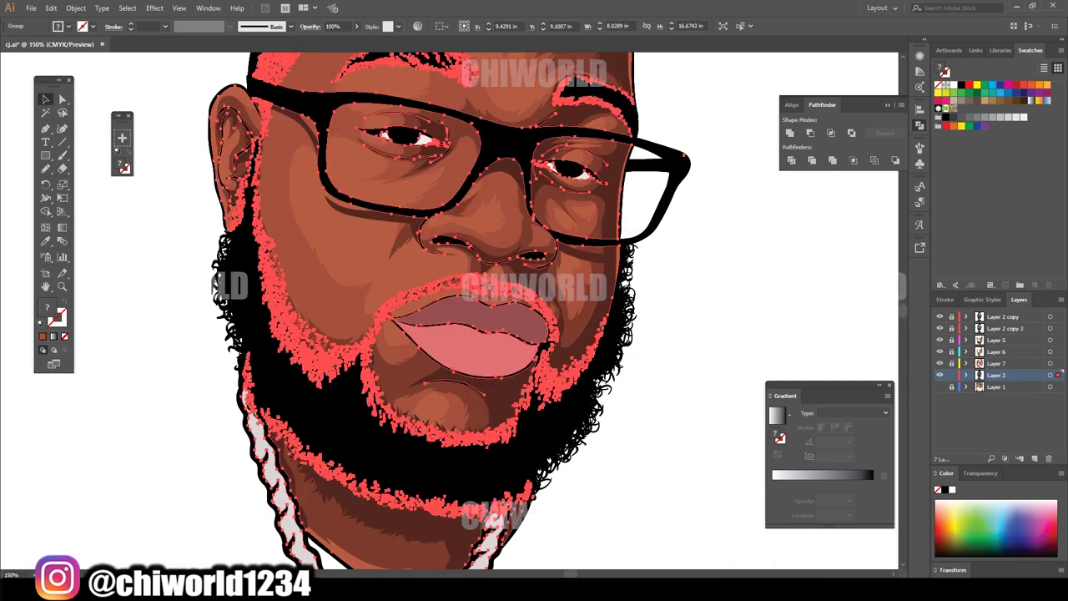
- Warm the base face colours with Adjust Color Balance: Yellow 10, Magenta 1
left_click(51, 7)
left_click(275, 232)
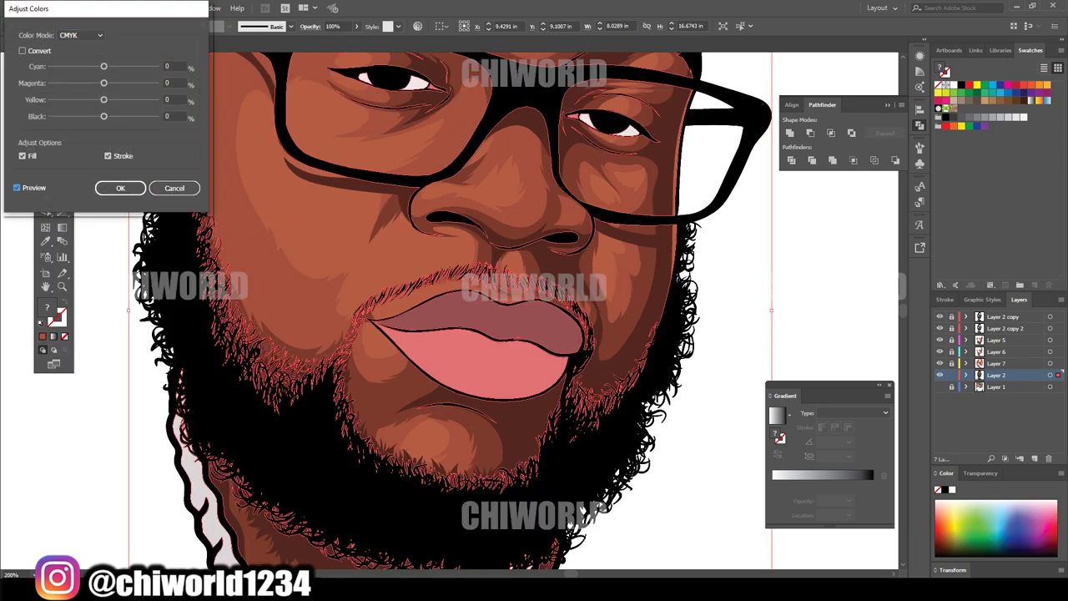
left_click_drag(103, 83, 108, 82)
key("Tab")
type("10")
key("shift+Tab")
type("1")
key("Return")
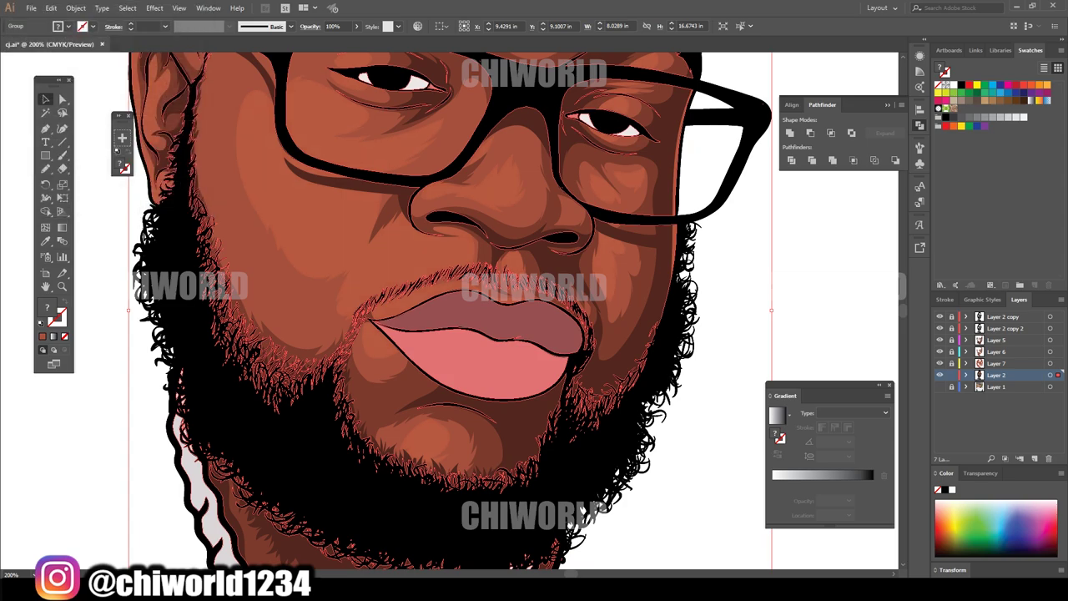
key("ctrl+0")
key("ctrl+1")
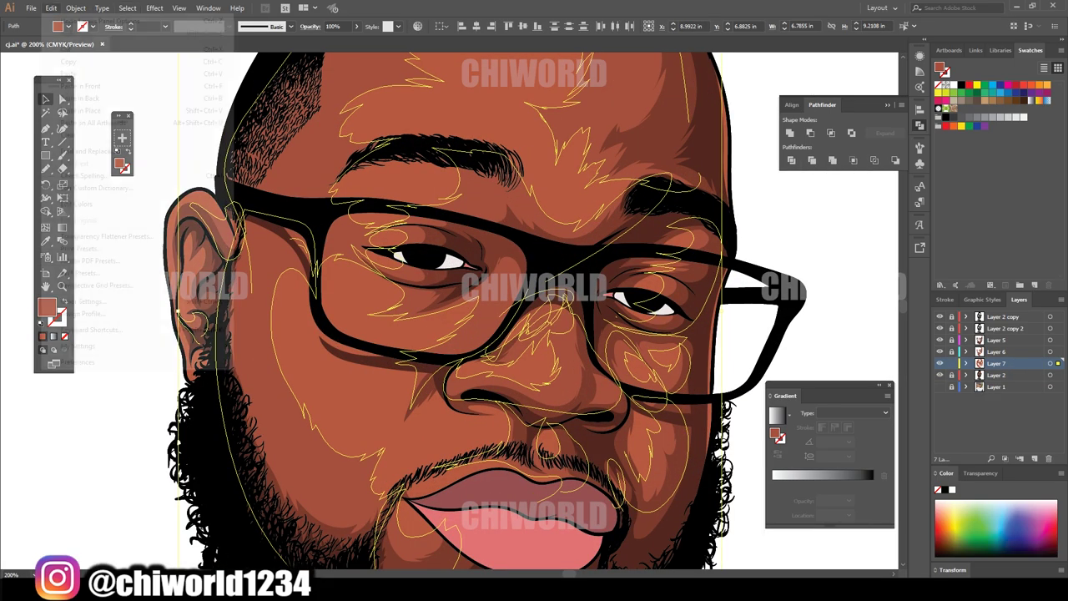
- Reopen the colour balance adjustment for the highlights and set Magenta to 1
left_click(275, 219)
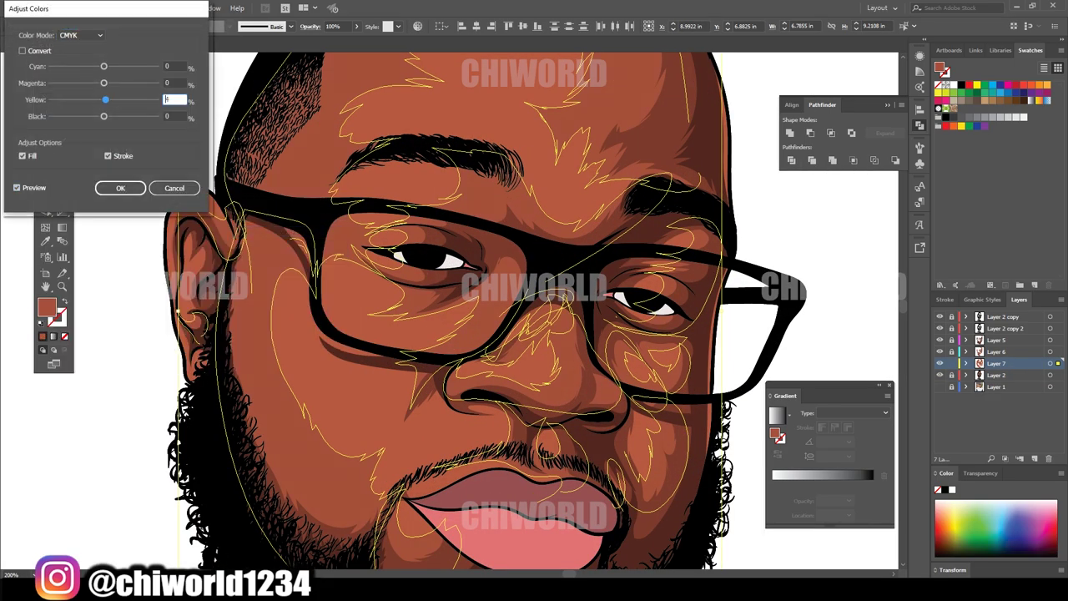
key("shift+Tab")
type("1")
key("Tab")
key("Tab")
type("2")
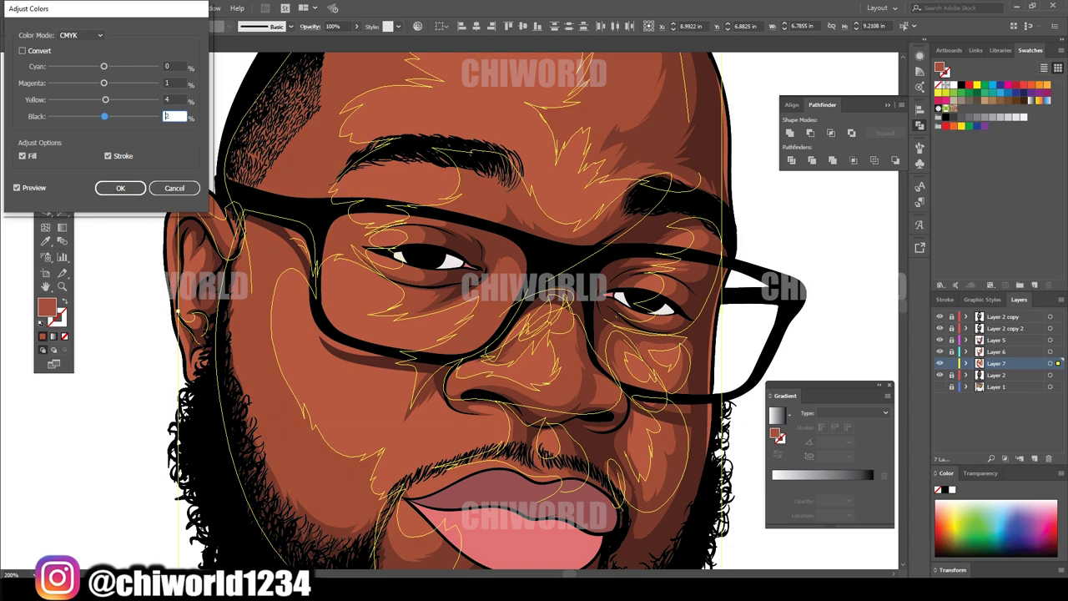
key("shift+Tab")
key("shift+Tab")
type("2")
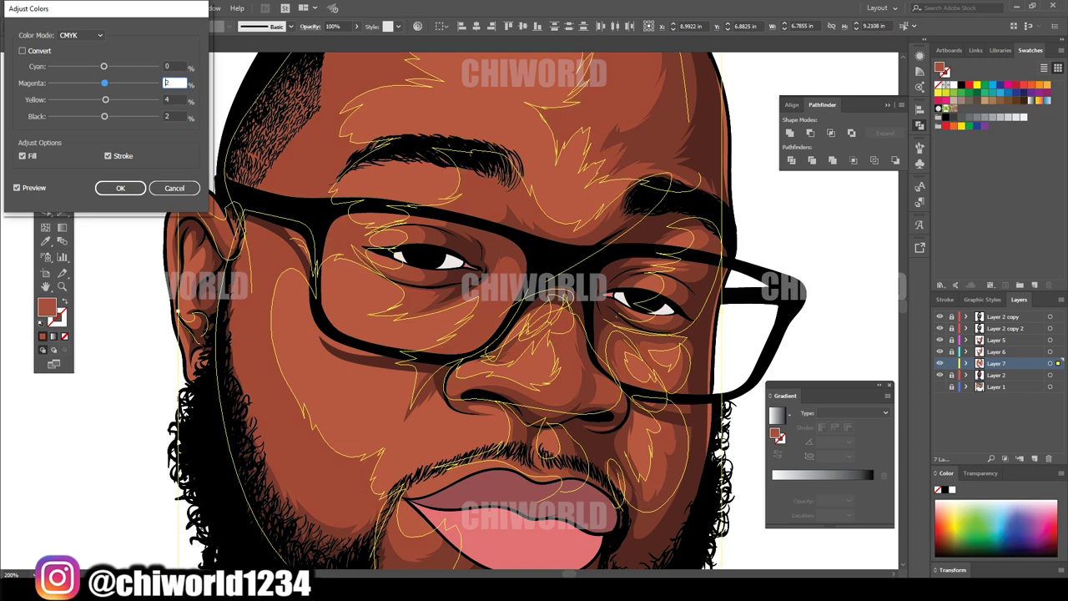
key("Tab")
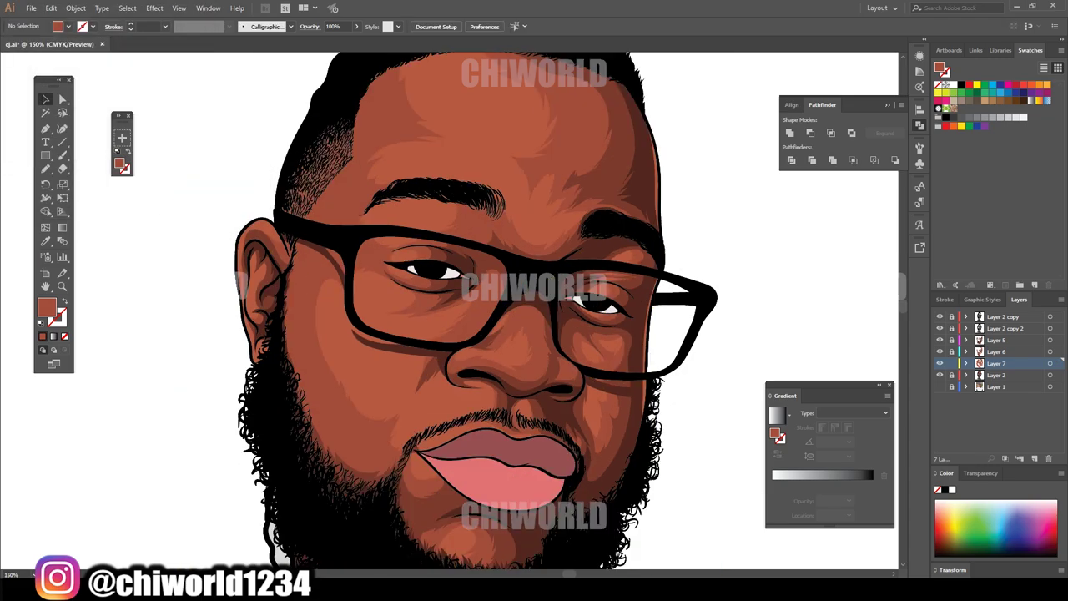
- Create a new layer for more highlights and set a light fill colour
key("ctrl+plus")
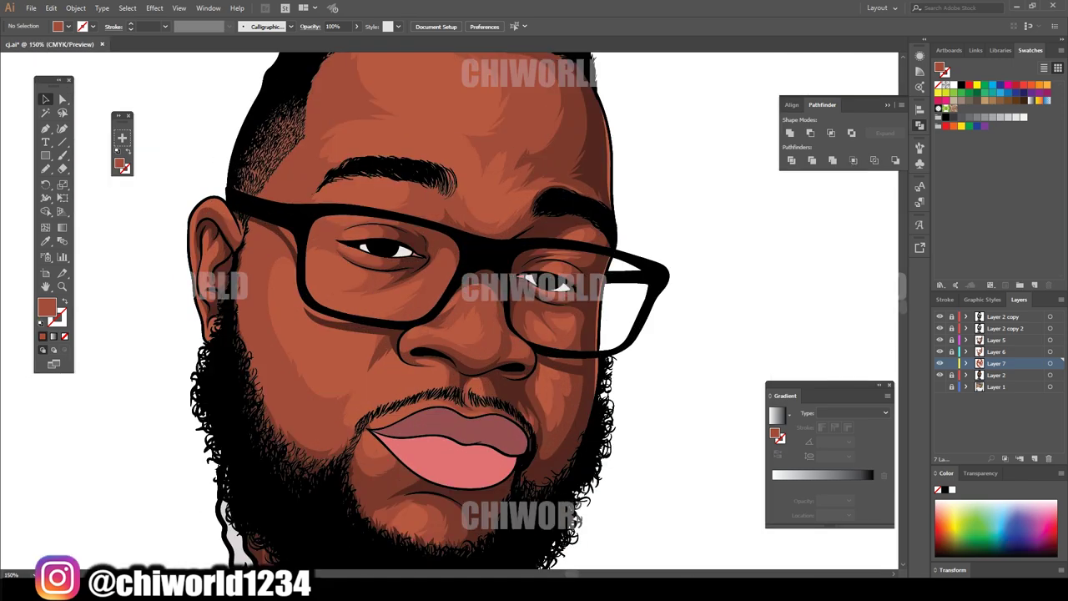
left_click(1035, 458)
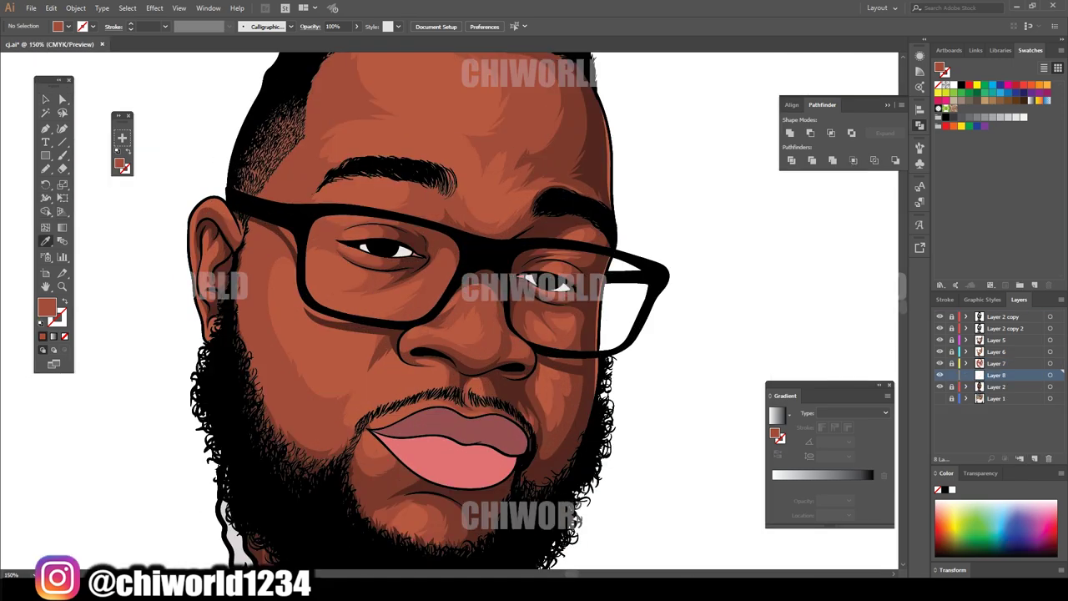
double_click(45, 308)
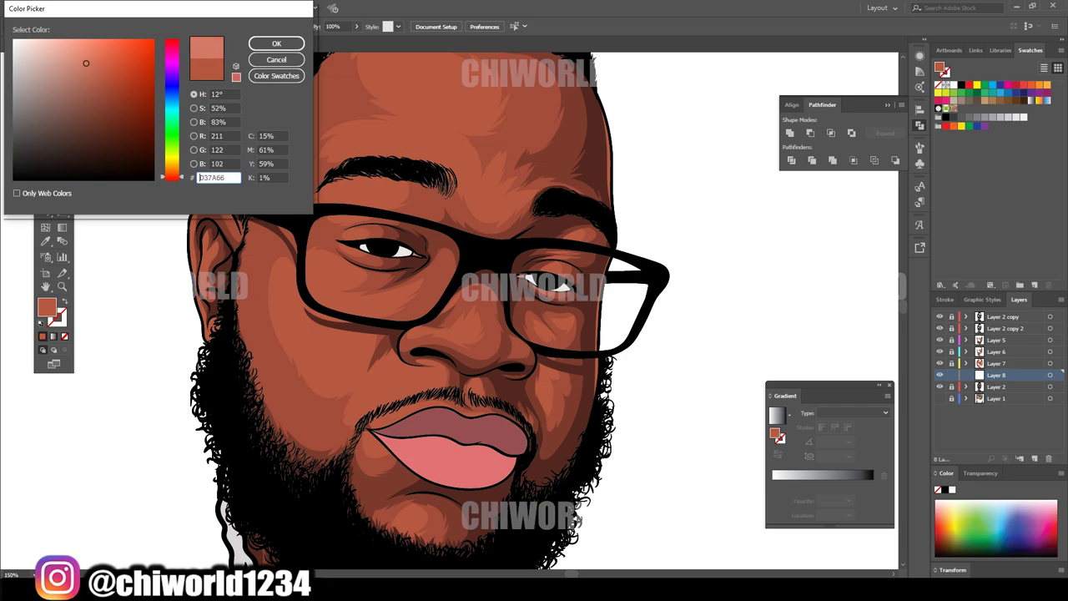
key("Return")
scroll(450, 309, "up", 3)
key("ctrl+plus")
key("ctrl+plus")
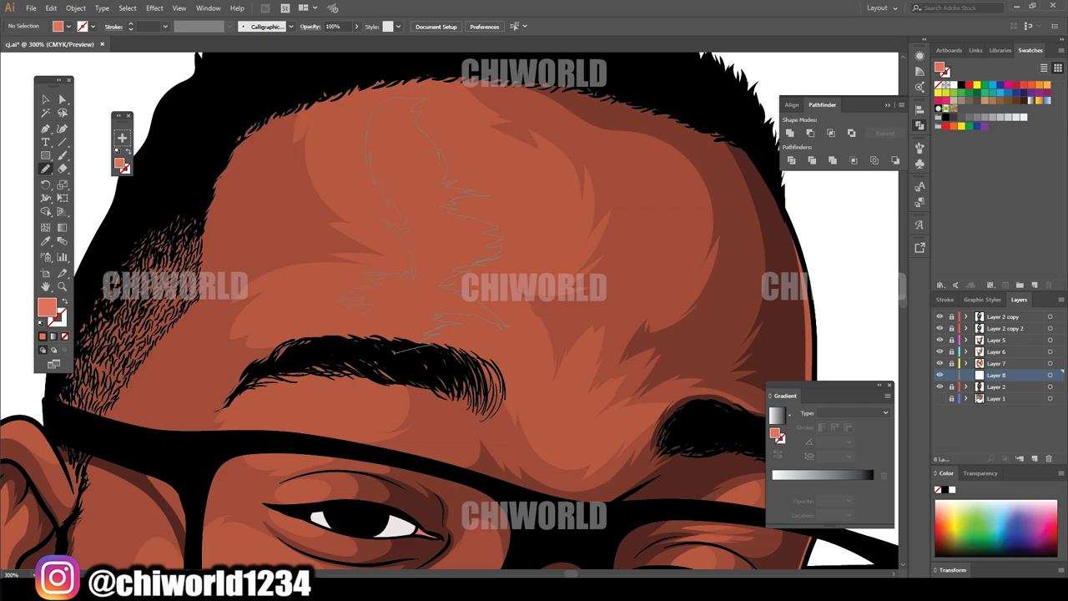
- Draw light highlight shapes on the forehead, nose, left cheek and above the moustache
left_click_drag(392, 352, 397, 351)
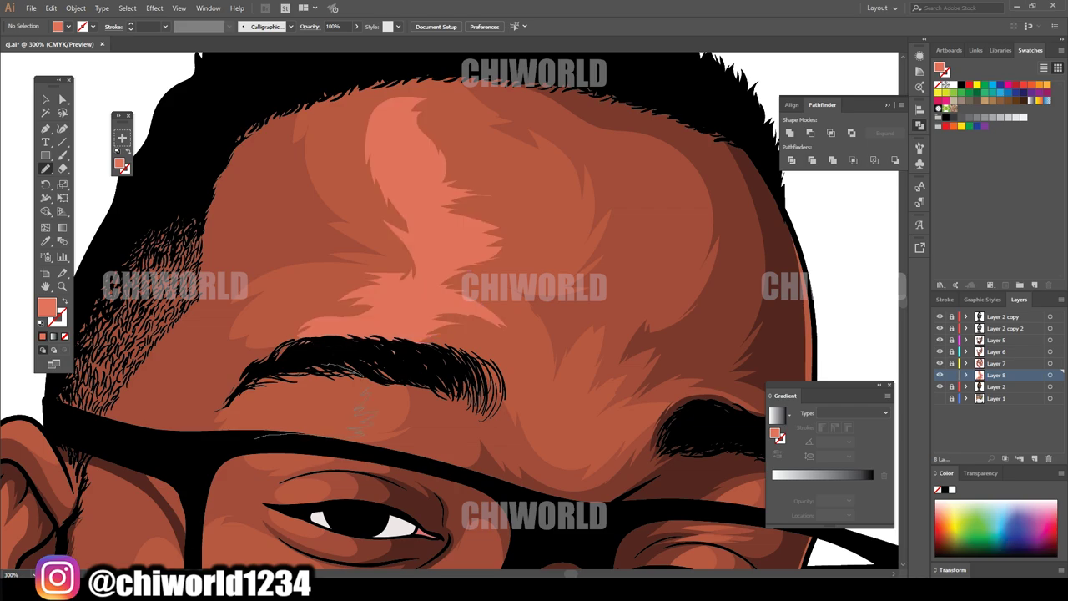
key("ctrl+0")
scroll(485, 317, "up", 5)
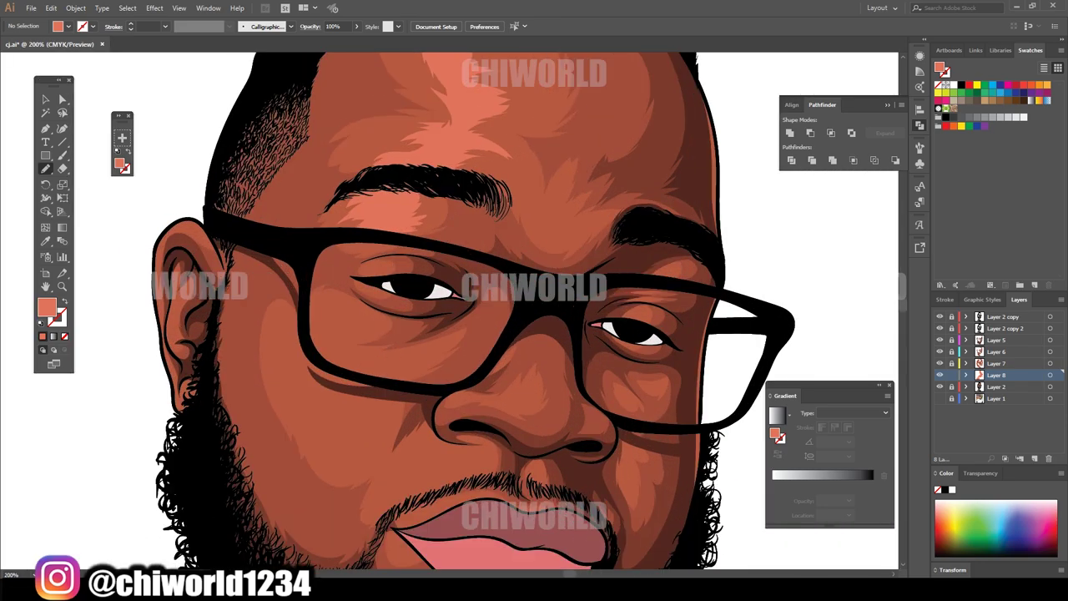
left_click_drag(501, 409, 497, 411)
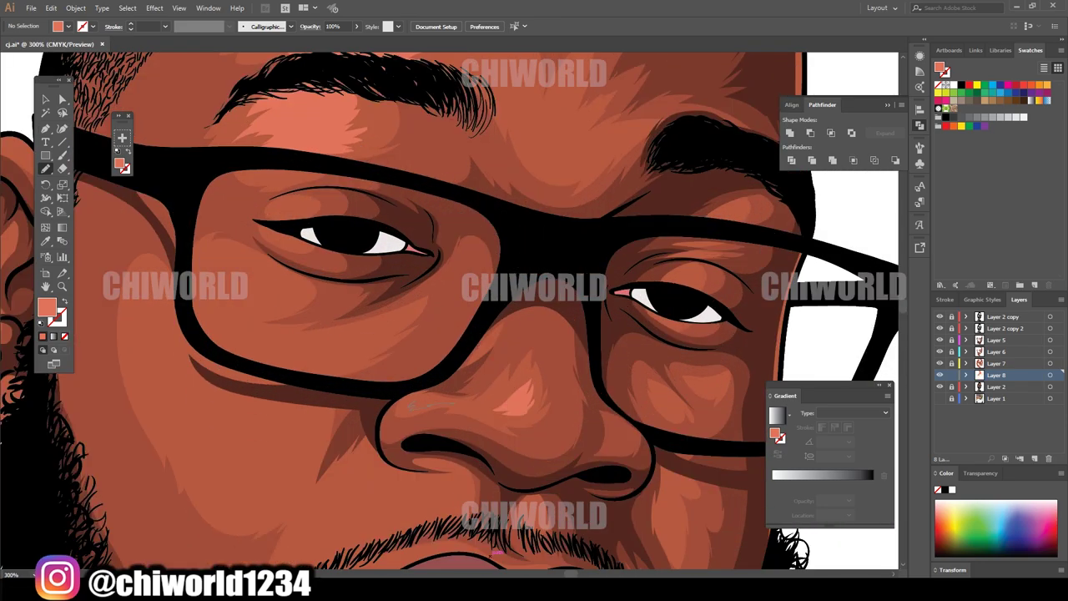
scroll(414, 406, "down", 1)
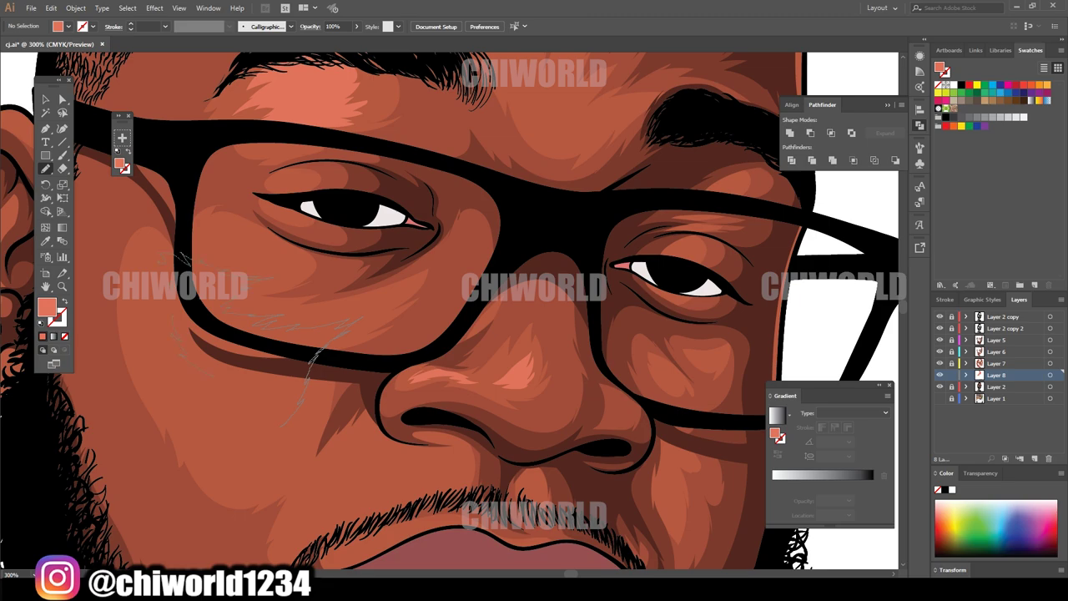
left_click_drag(288, 417, 288, 422)
scroll(374, 478, "down", 1)
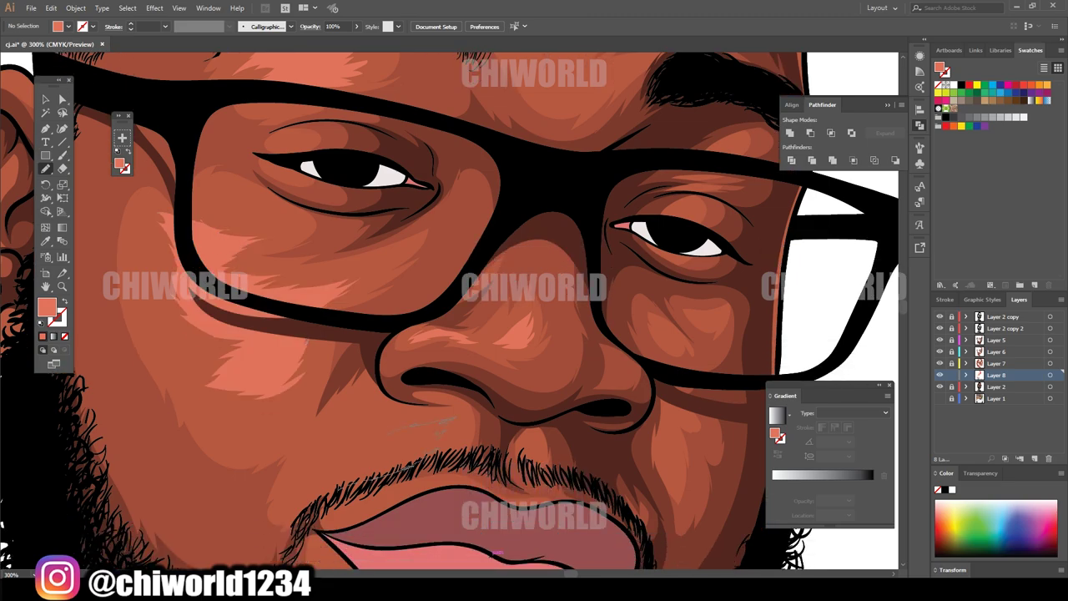
left_click_drag(359, 405, 360, 407)
- Add two more forehead highlights and a highlight around the left eye
key("ctrl+minus")
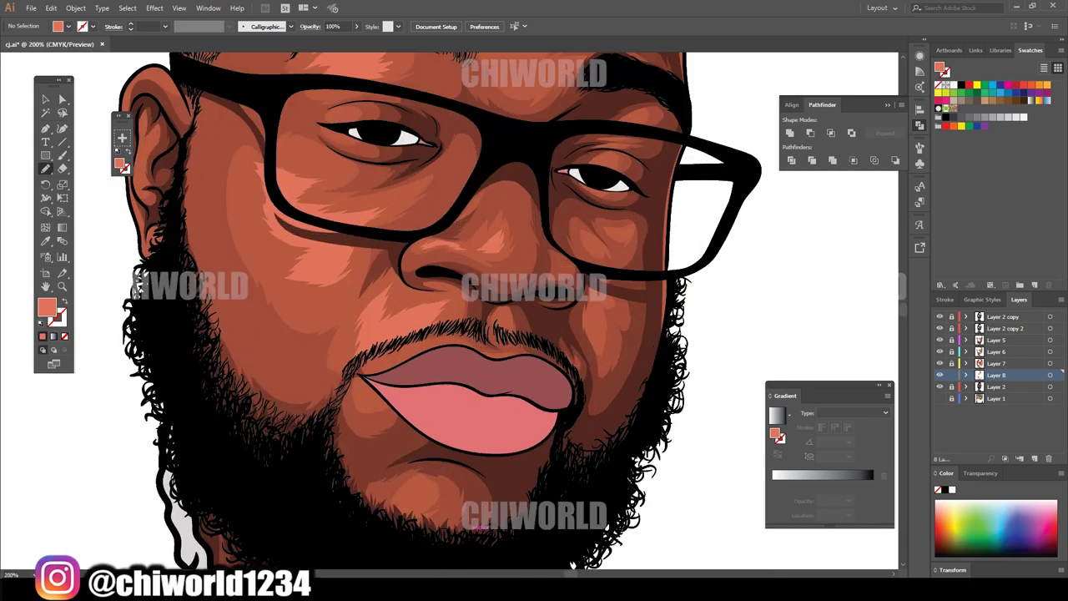
key("ctrl+minus")
key("ctrl+minus")
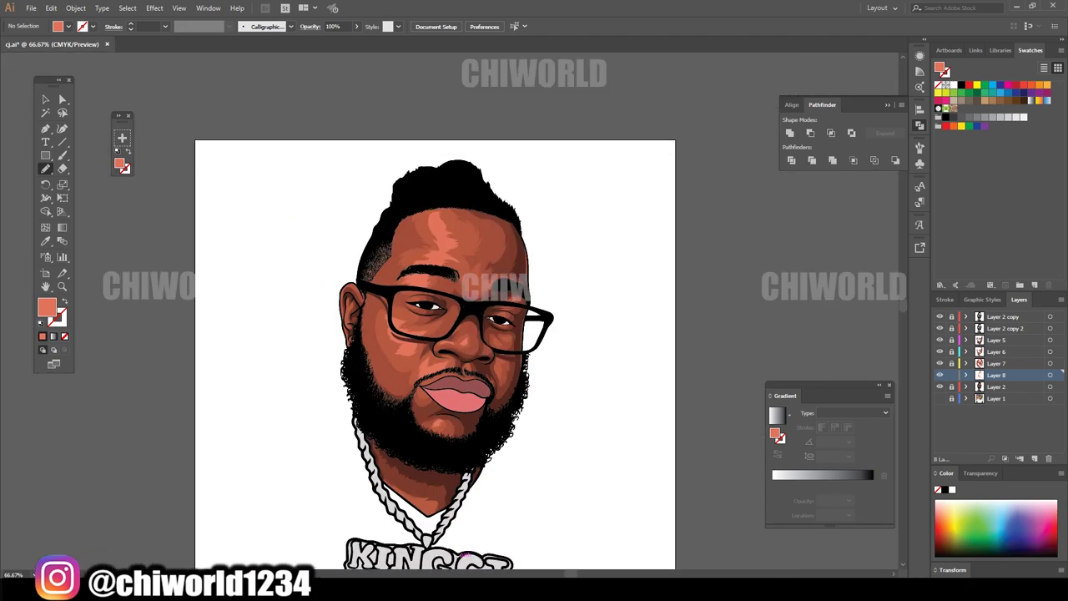
scroll(450, 334, "up", 1)
key("ctrl+plus")
key("ctrl+plus")
key("ctrl+plus")
mouse_move(510, 317)
left_mouse_down()
mouse_move(501, 357)
mouse_move(564, 394)
left_mouse_up()
left_click_drag(468, 279, 444, 351)
scroll(451, 334, "down", 1)
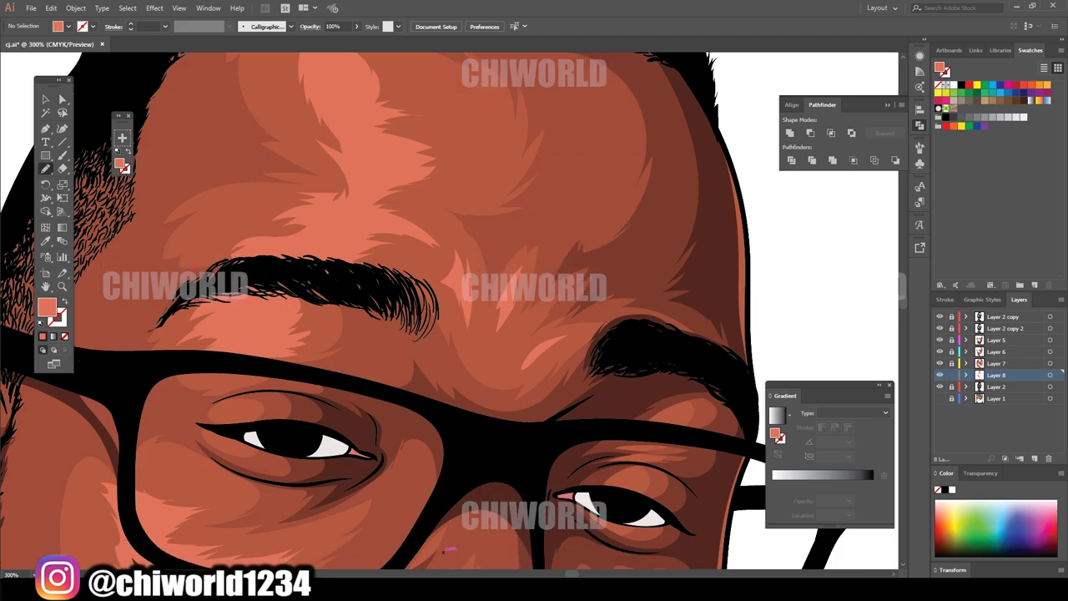
scroll(622, 484, "down", 2)
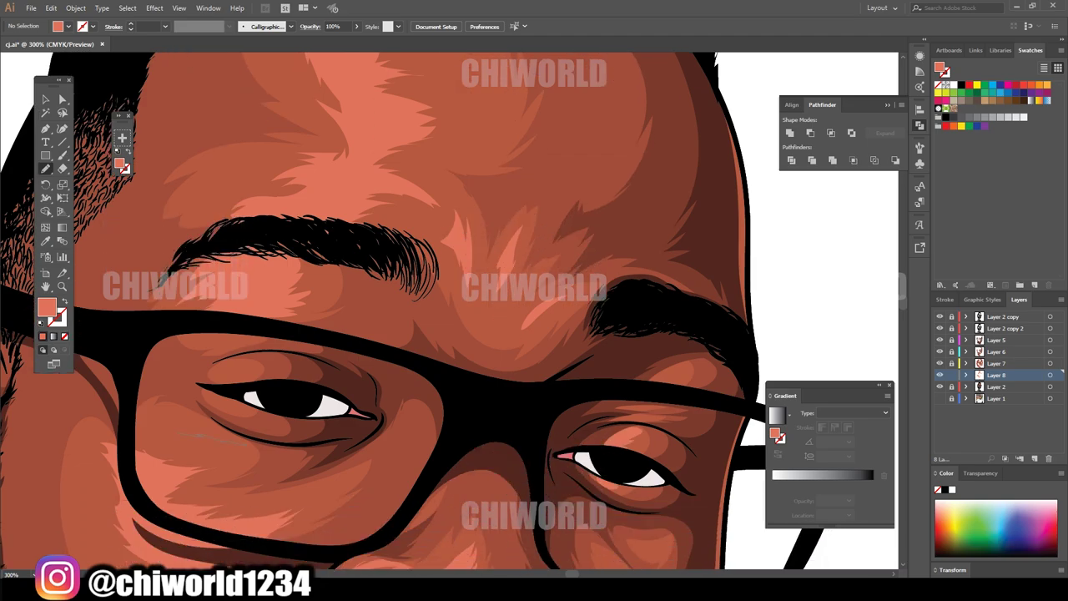
left_click_drag(176, 458, 142, 464)
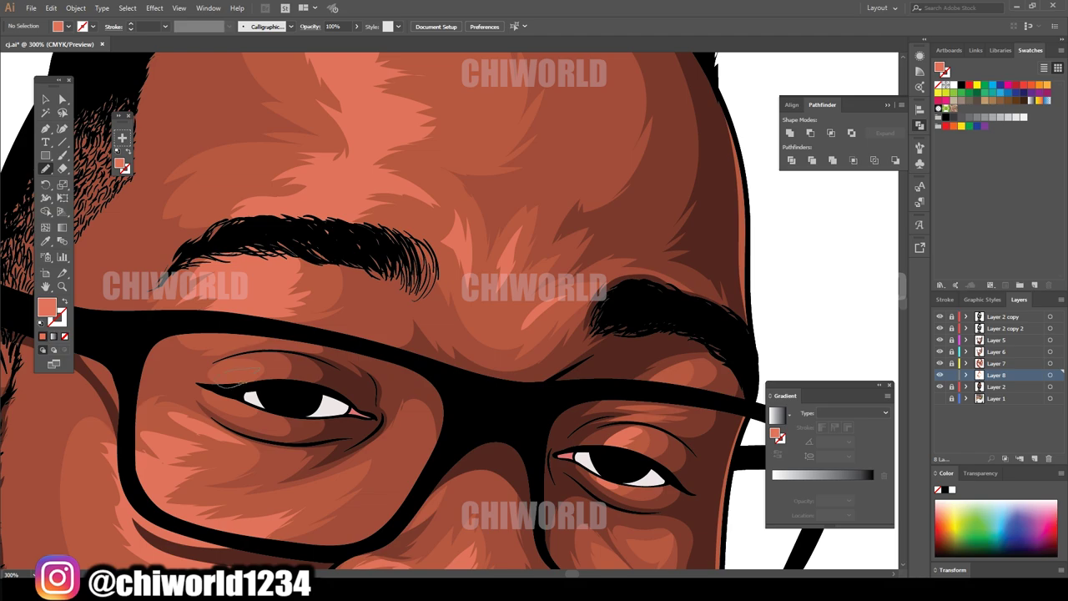
key("ctrl+minus")
key("ctrl+minus")
key("ctrl+minus")
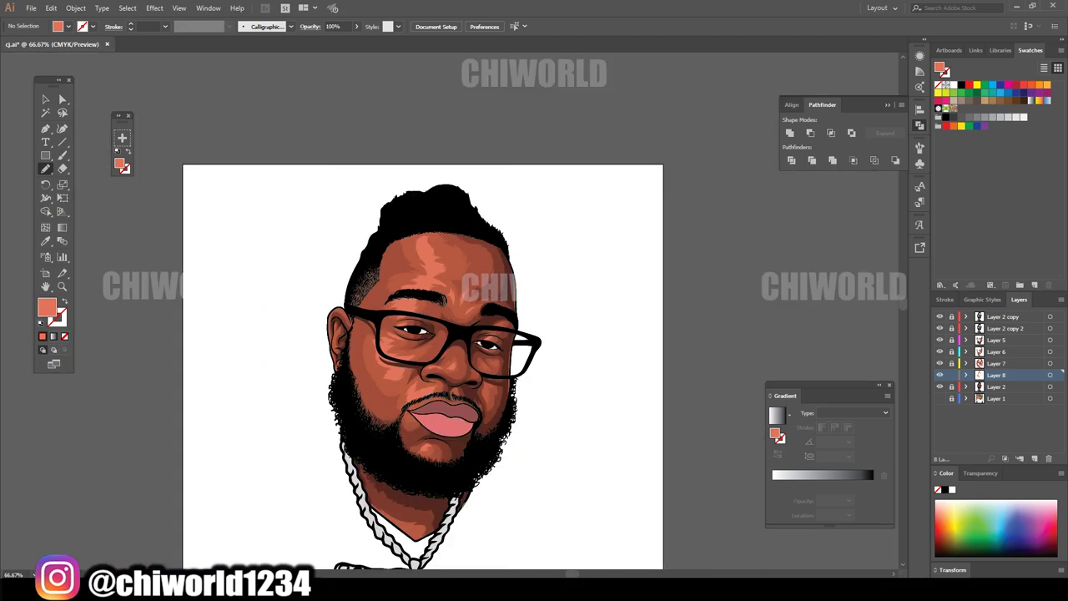
- Adjust the skin shading group's colours with preview: Black -21, Yellow 11, Magenta raised slightly
key("v")
key("ctrl+plus")
key("ctrl+plus")
key("ctrl+plus")
left_click(51, 7)
left_click(275, 218)
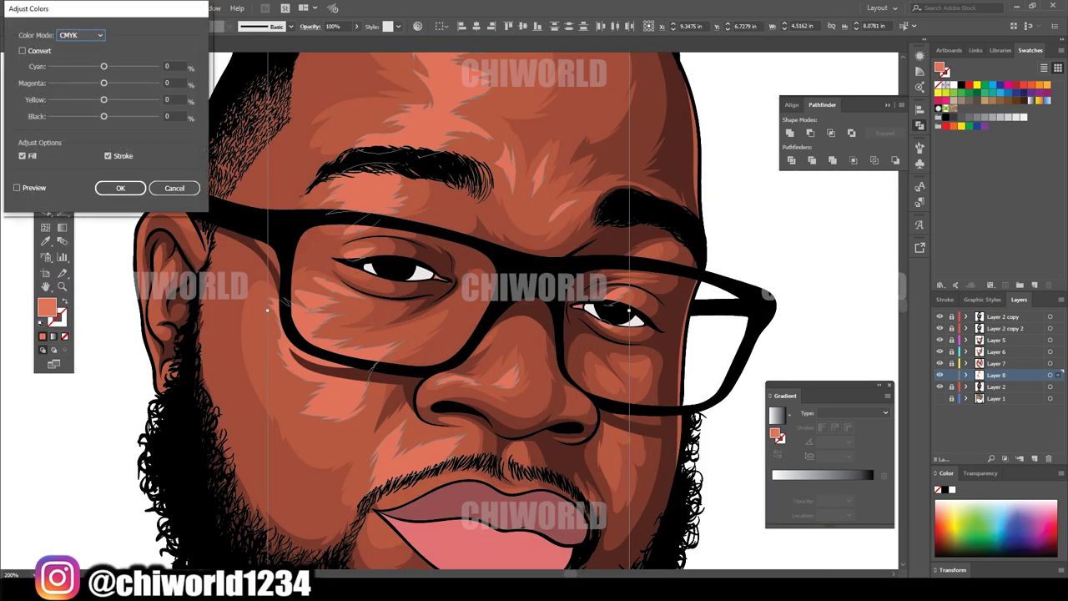
left_click(17, 187)
left_click(175, 116)
type("-12")
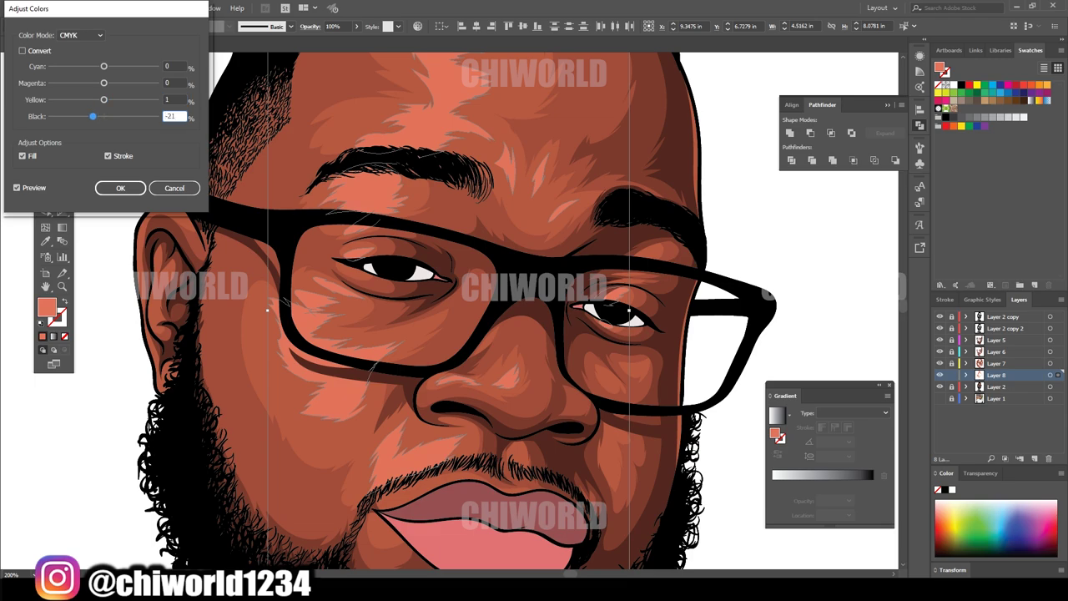
type("-21")
key("shift+Tab")
key("shift+Tab")
type("8")
key("Tab")
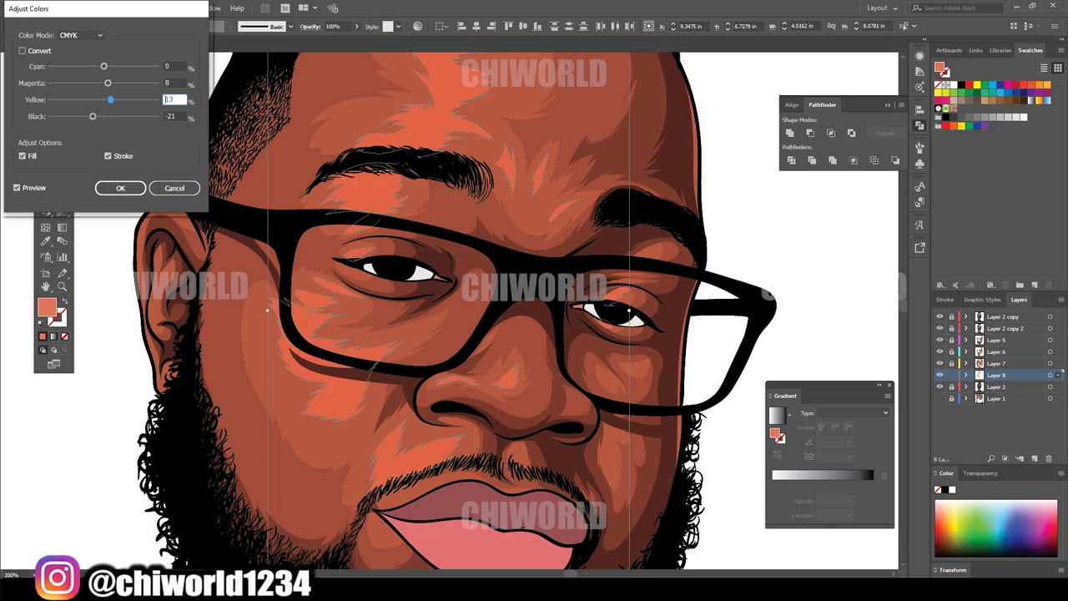
type("11")
key("shift+Tab")
key("shift+Tab")
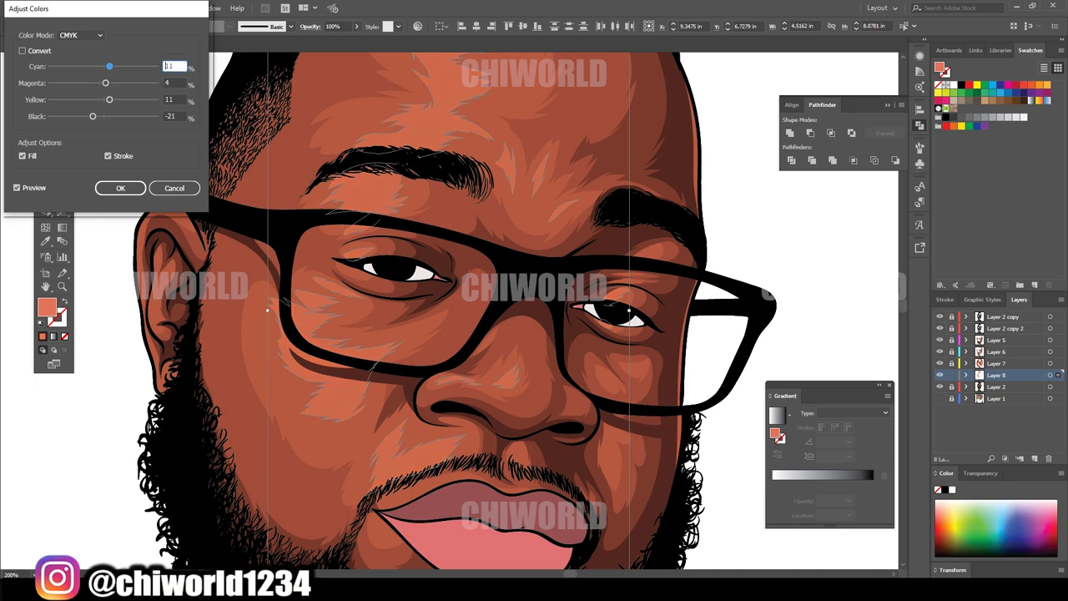
key("Return")
- Deselect and zoom in on the lower face to review the result
key("ctrl+shift+a")
key("ctrl+minus")
key("ctrl+minus")
key("ctrl+minus")
key("ctrl+plus")
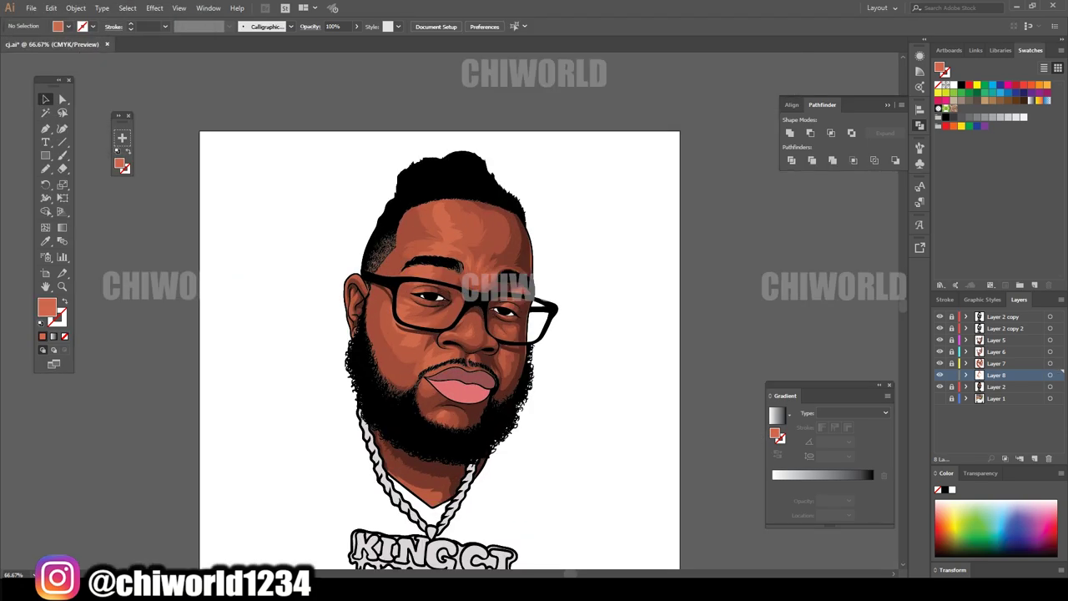
left_click_drag(479, 353, 614, 474)
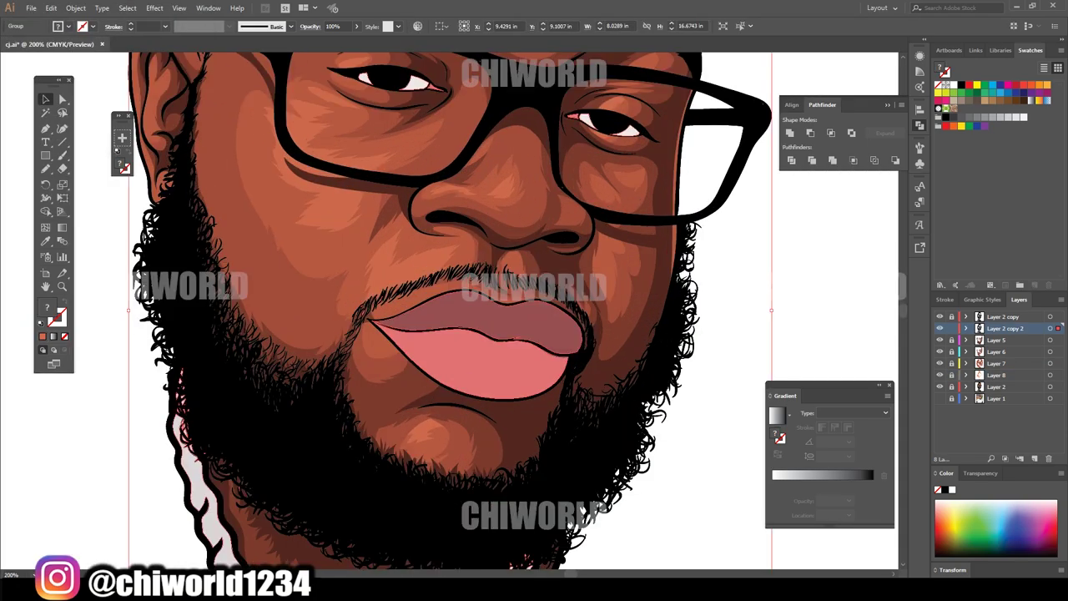
- Isolate the lips group and raise its Black to 12, nudging Yellow and Magenta up
double_click(393, 278)
left_click(51, 7)
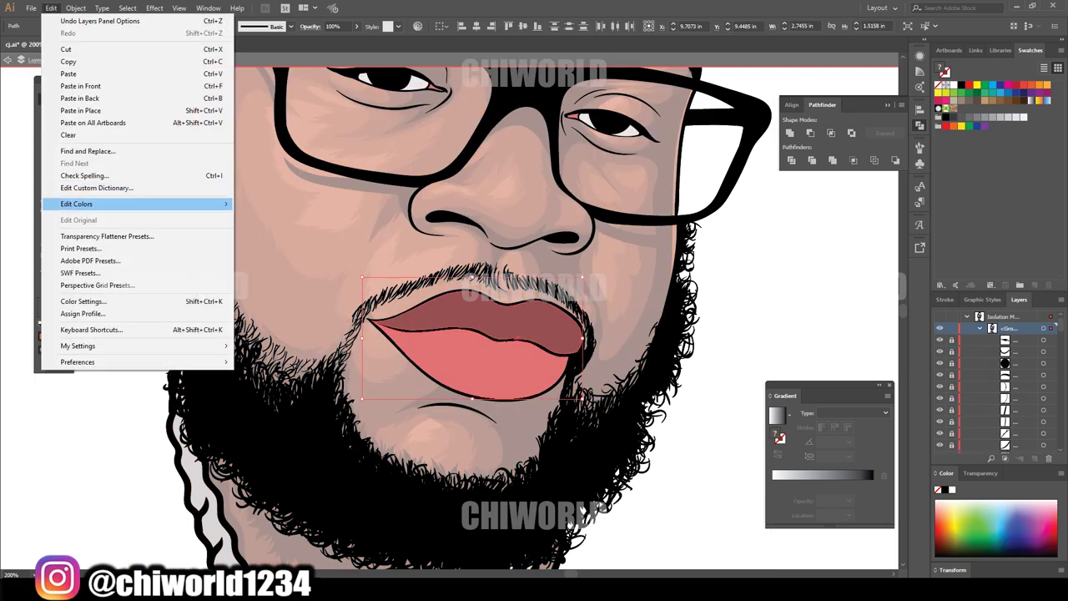
left_click(276, 215)
type("12")
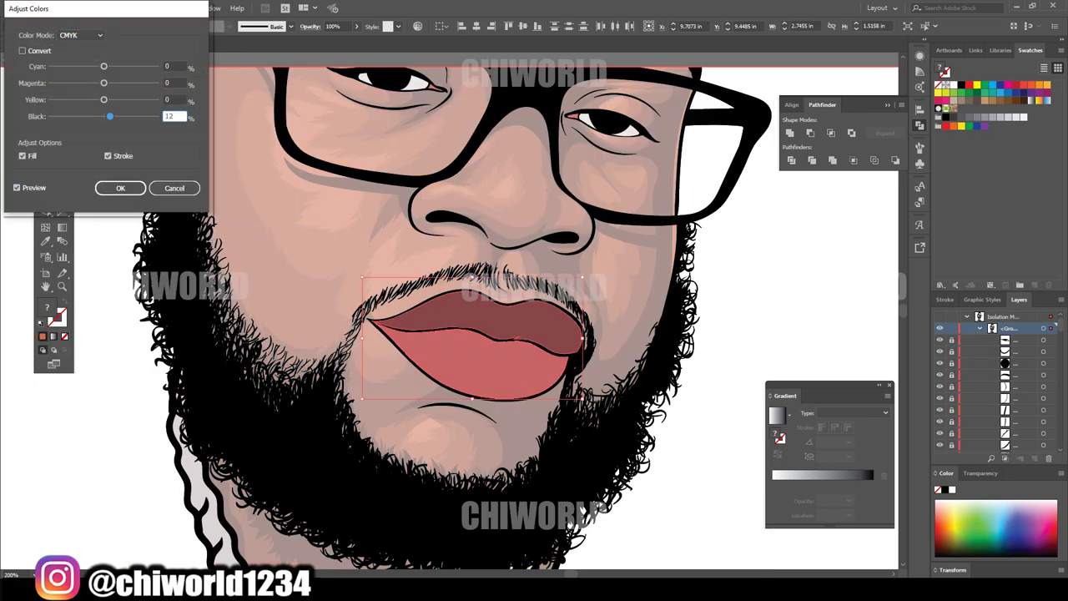
key("shift+Tab")
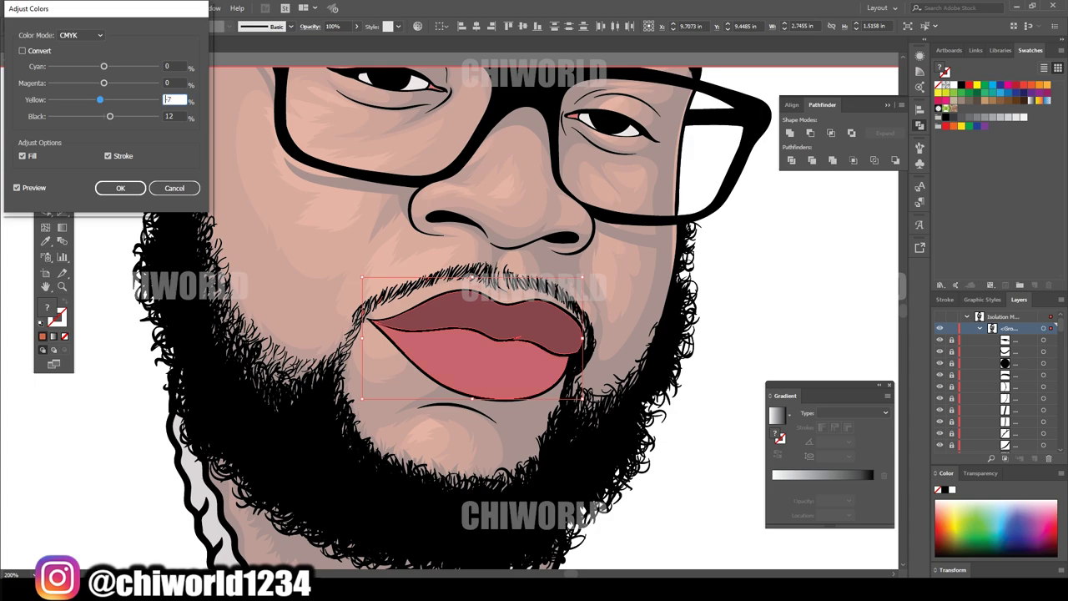
key("Up")
key("Up")
key("shift+Tab")
key("shift+Tab")
key("Up")
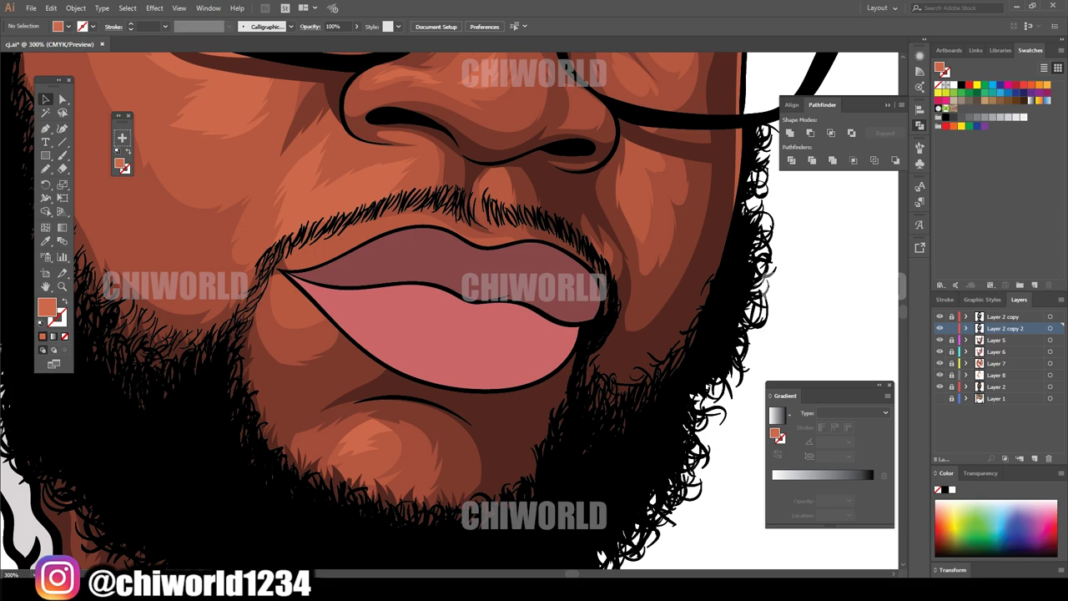
- Apply a second lips colour adjustment with Yellow raised and Magenta lowered
left_click(495, 281)
right_click(495, 281)
left_click(535, 353)
left_click(51, 7)
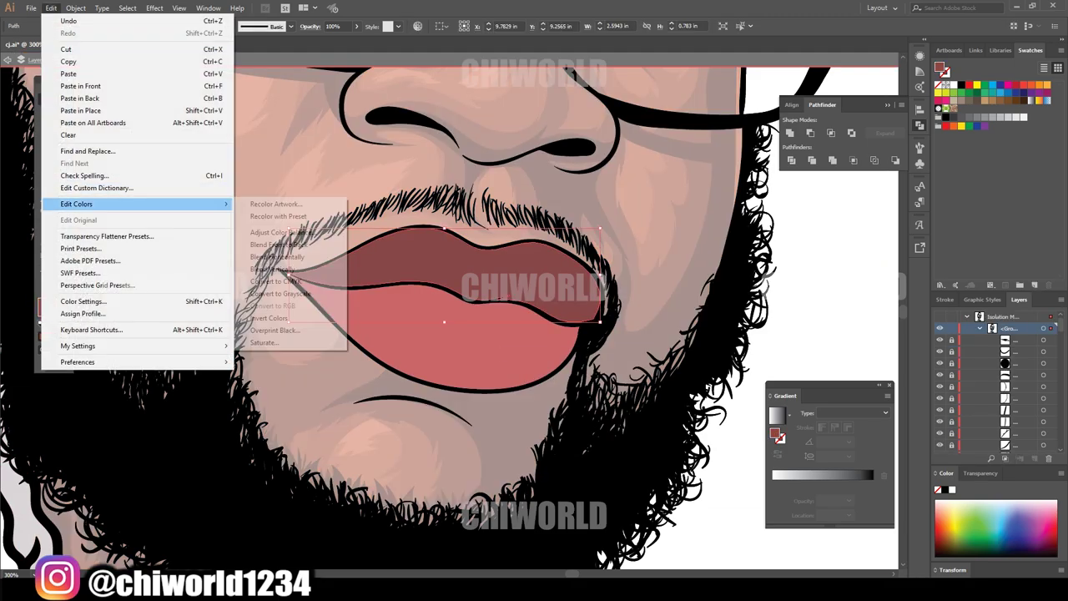
left_click(287, 219)
left_click(17, 187)
left_click(175, 99)
key("Up")
key("Up")
key("Up")
key("shift+Tab")
key("Down")
key("Down")
key("Down")
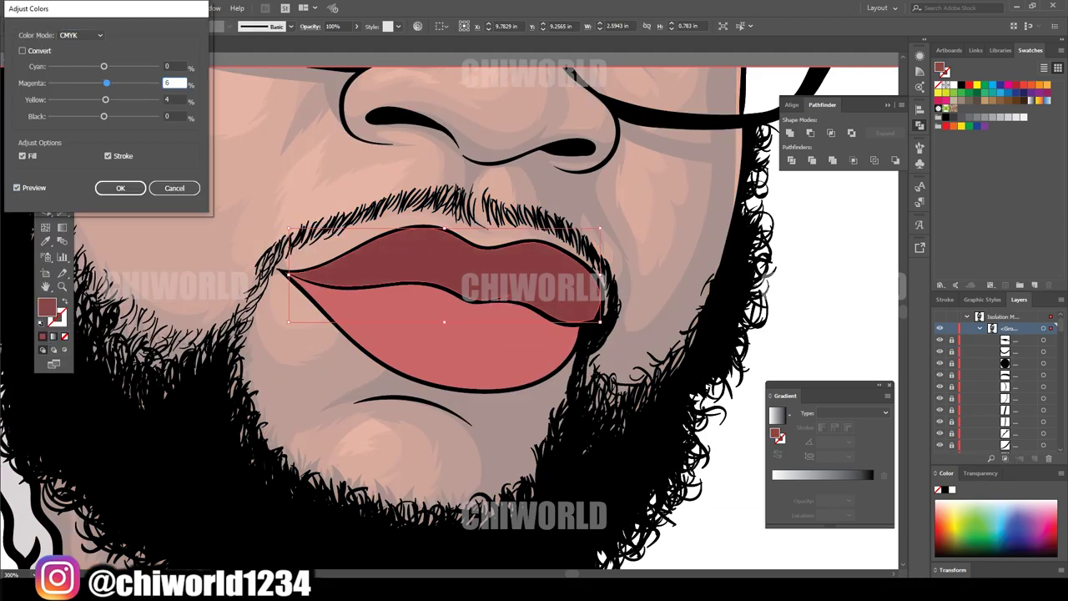
key("Down")
key("Down")
key("Down")
key("Tab")
key("Up")
key("Return")
- Exit isolation mode and zoom to 150% on the face
key("Escape")
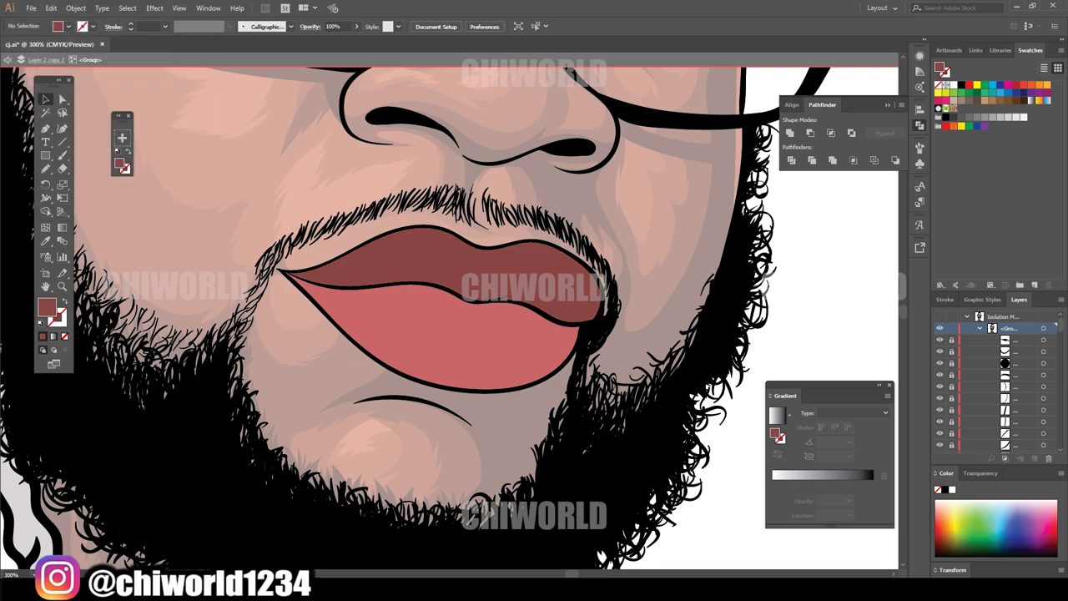
key("ctrl+minus")
key("ctrl+0")
key("ctrl+plus")
scroll(406, 310, "up", 1)
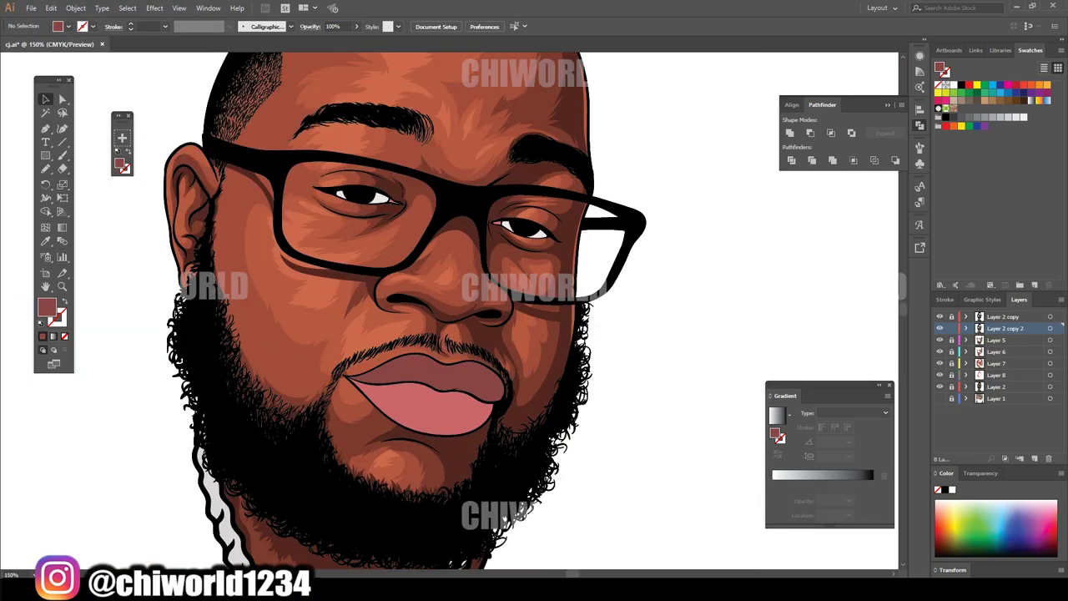
- Add a new layer and set the Blob Brush fill to dark red #472525
key("ctrl+l")
scroll(454, 384, "up", 2)
scroll(454, 384, "up", 2)
key("b")
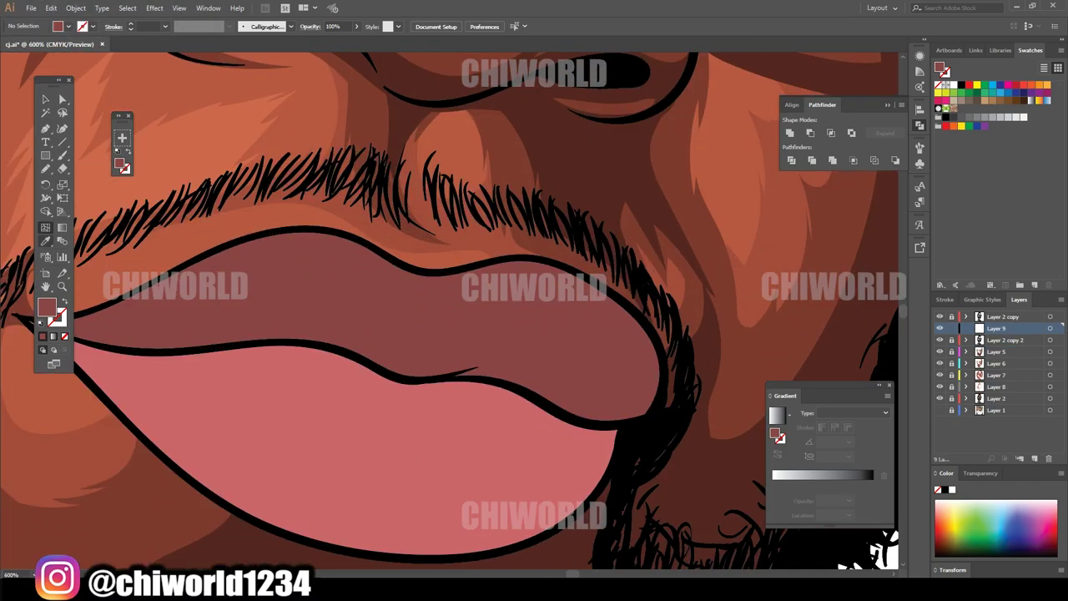
double_click(47, 307)
type("472525")
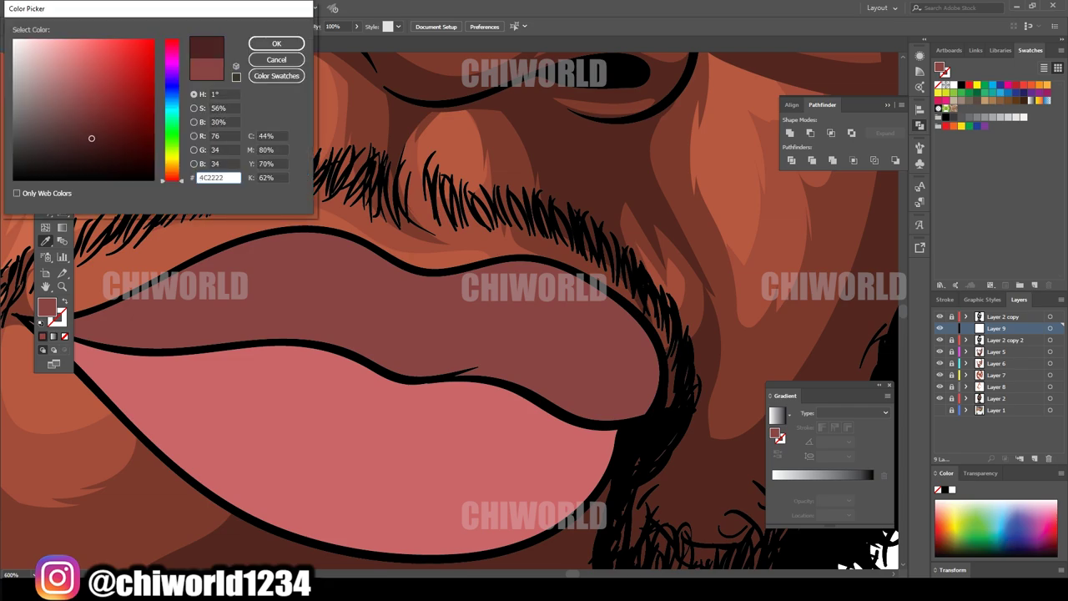
key("Return")
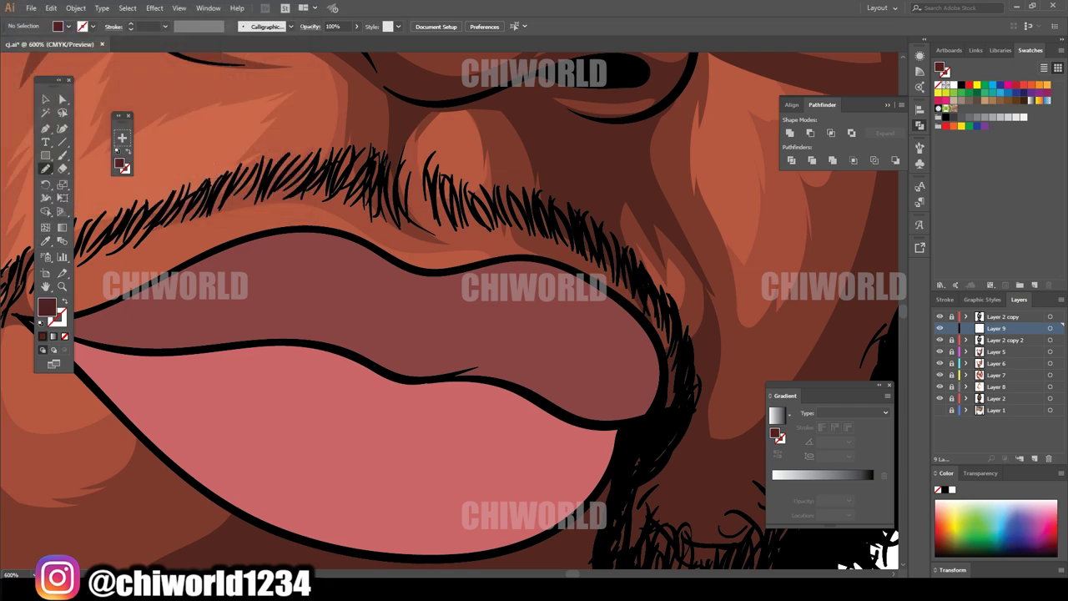
- Draw dark hair strokes and a shadow shape across the upper lip
mouse_move(596, 305)
left_mouse_down()
mouse_move(548, 357)
mouse_move(511, 366)
left_mouse_up()
left_click_drag(524, 341, 438, 368)
left_click_drag(451, 332, 437, 367)
left_click_drag(371, 349, 331, 322)
mouse_move(343, 336)
left_mouse_down()
mouse_move(295, 321)
mouse_move(276, 334)
left_mouse_up()
mouse_move(525, 367)
left_mouse_down()
mouse_move(559, 288)
mouse_move(467, 288)
mouse_move(426, 327)
left_mouse_up()
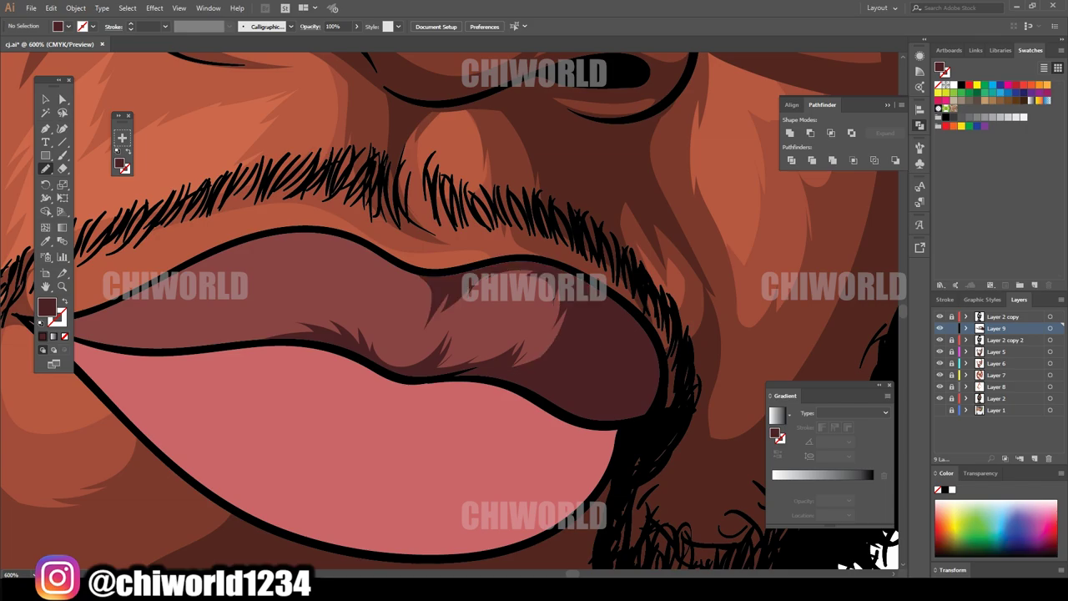
- Outline another dark shadow shape on the upper lip, checking it against the whole face
key("ctrl+0")
scroll(535, 309, "up", 5)
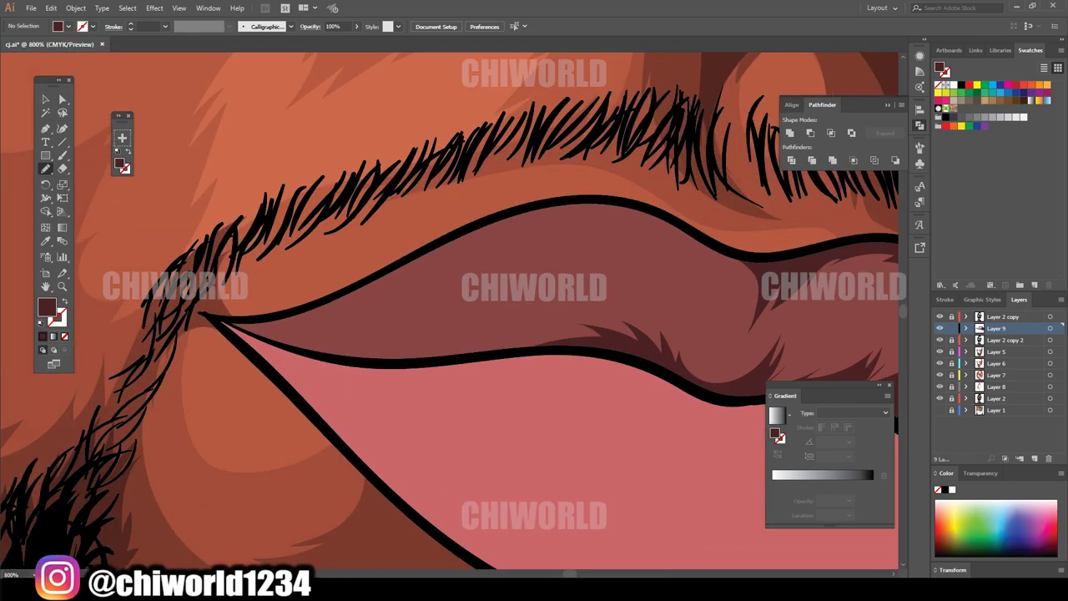
mouse_move(377, 279)
left_mouse_down()
mouse_move(338, 325)
mouse_move(450, 339)
mouse_move(595, 334)
left_mouse_up()
key("ctrl+0")
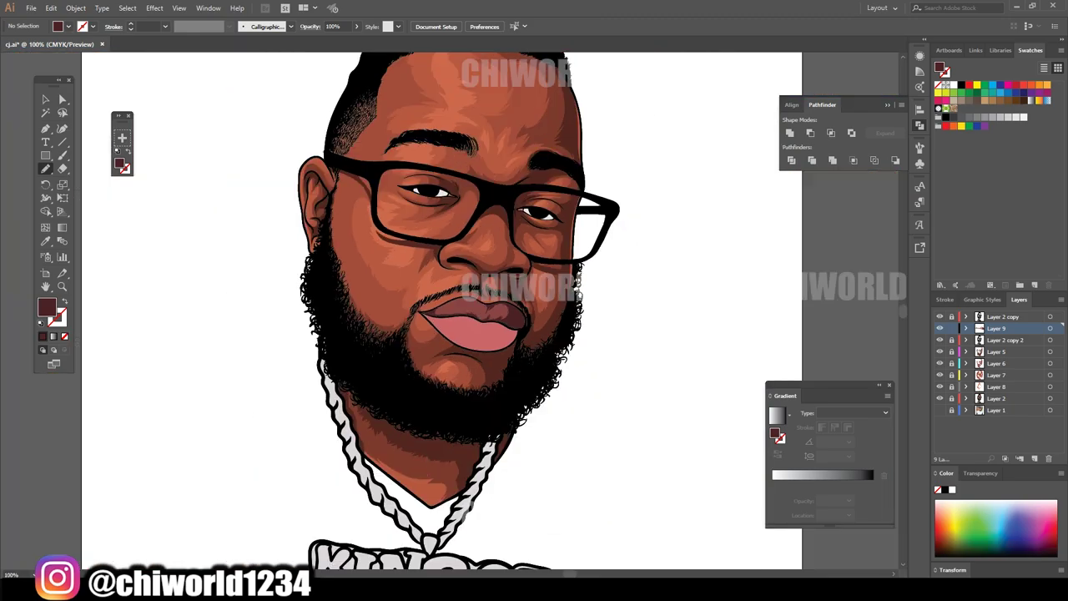
scroll(500, 326, "up", 3)
scroll(501, 325, "up", 2)
scroll(451, 310, "down", 1)
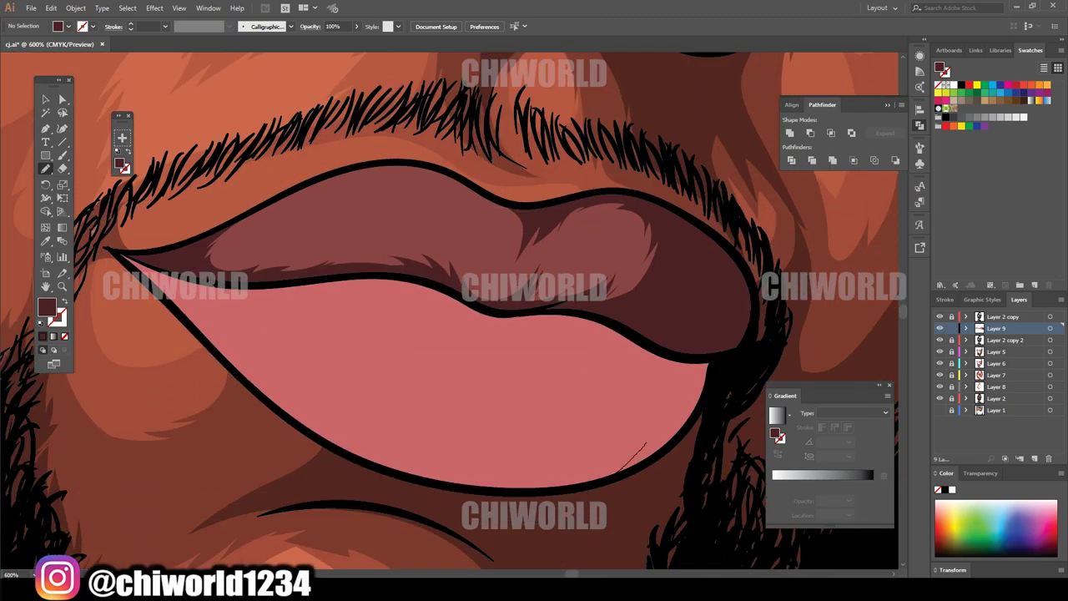
- Draw dark shading shapes along the lower lip's right edge
mouse_move(645, 443)
left_mouse_down()
mouse_move(680, 372)
mouse_move(713, 336)
left_mouse_up()
mouse_move(664, 381)
left_mouse_down()
mouse_move(640, 460)
mouse_move(665, 367)
left_mouse_up()
scroll(451, 310, "down", 5)
scroll(451, 310, "down", 4)
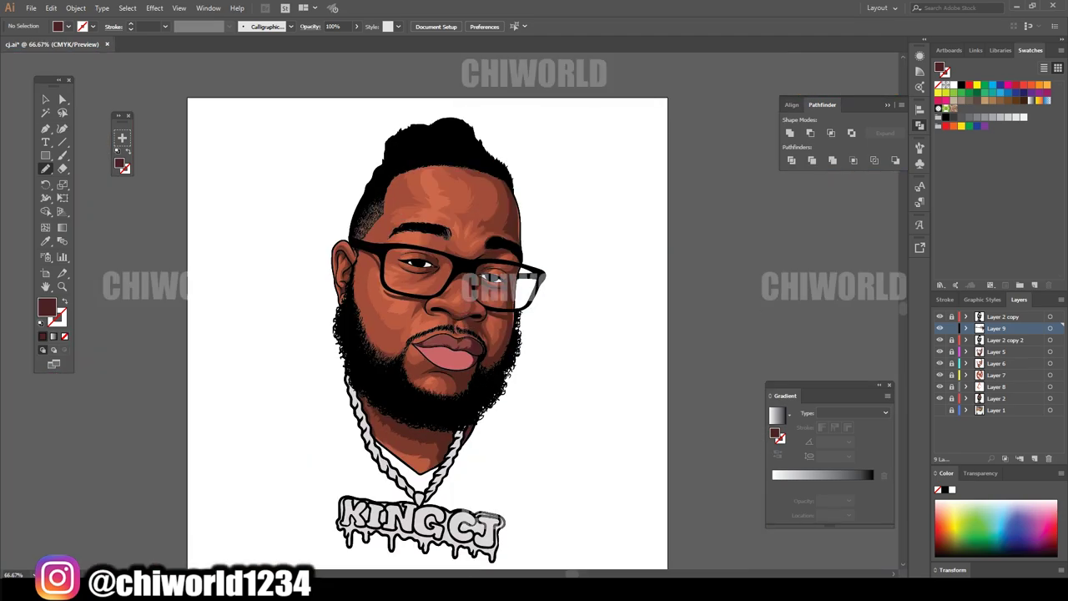
scroll(450, 311, "up", 3)
- Set the fill colour to a dark red for lip shading
scroll(453, 409, "up", 4)
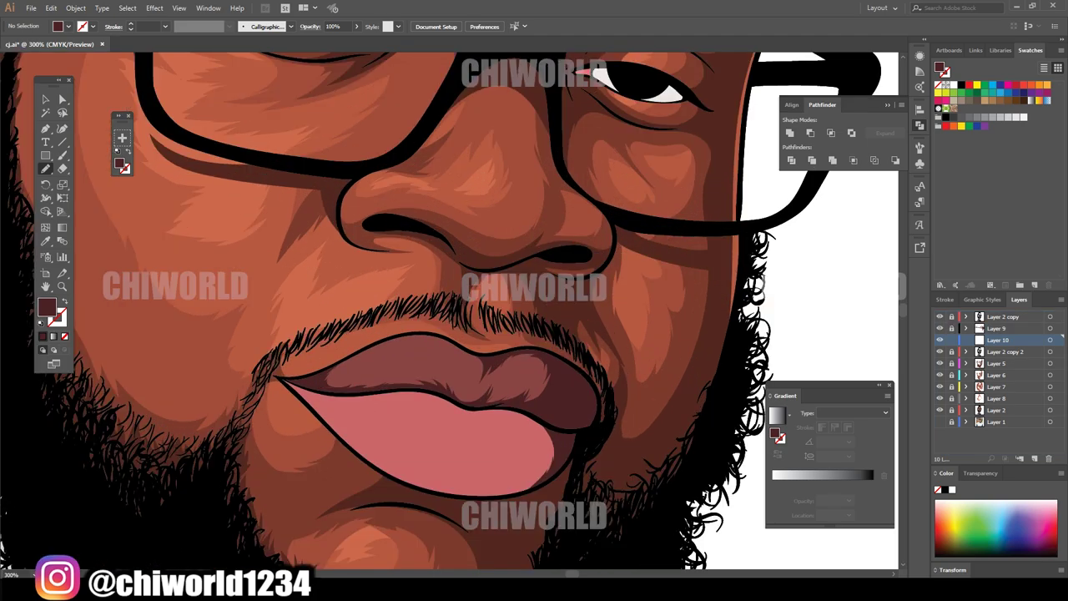
double_click(46, 307)
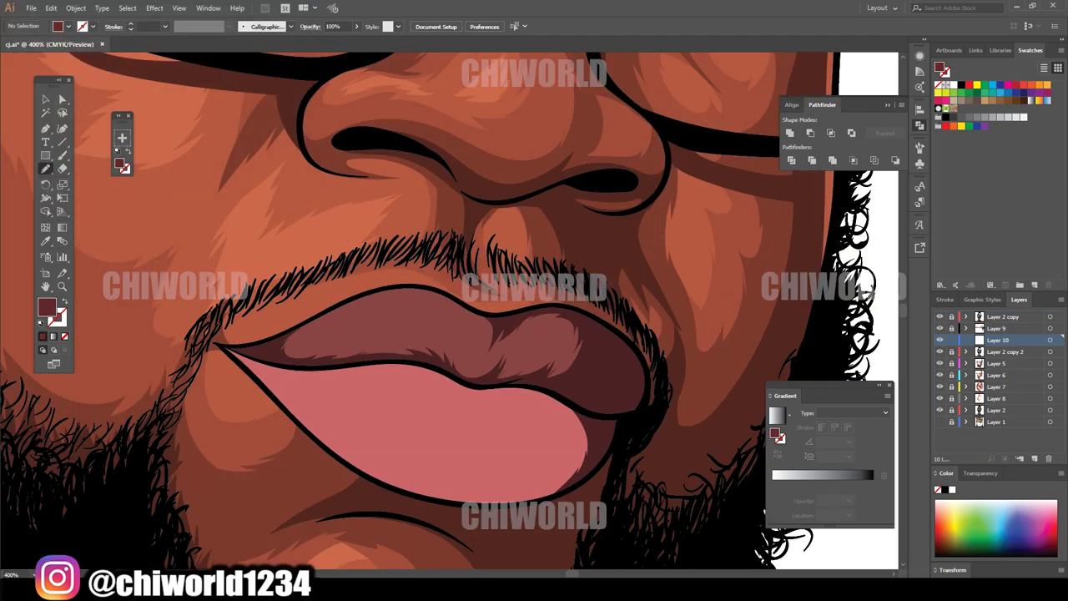
left_click(90, 115)
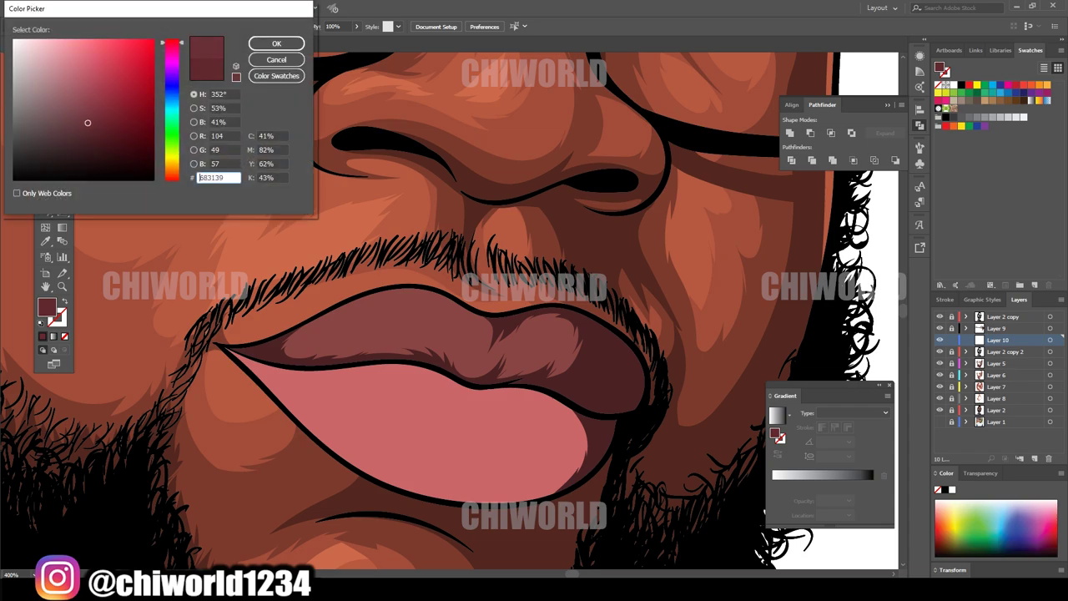
key("Return")
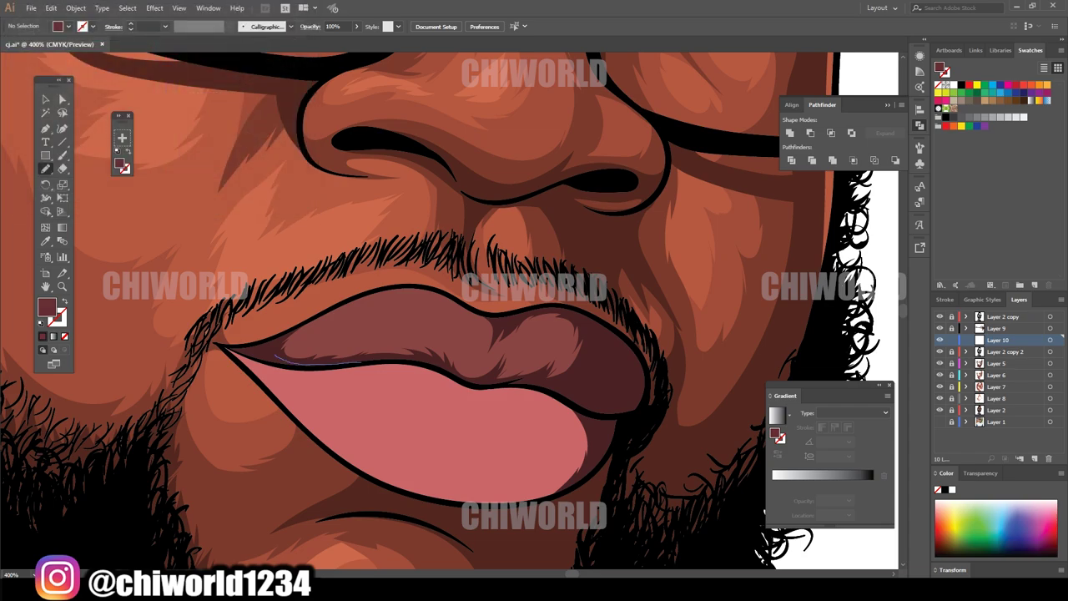
- Paint dark red Blob Brush shading over the upper lip
left_click_drag(361, 365, 568, 381)
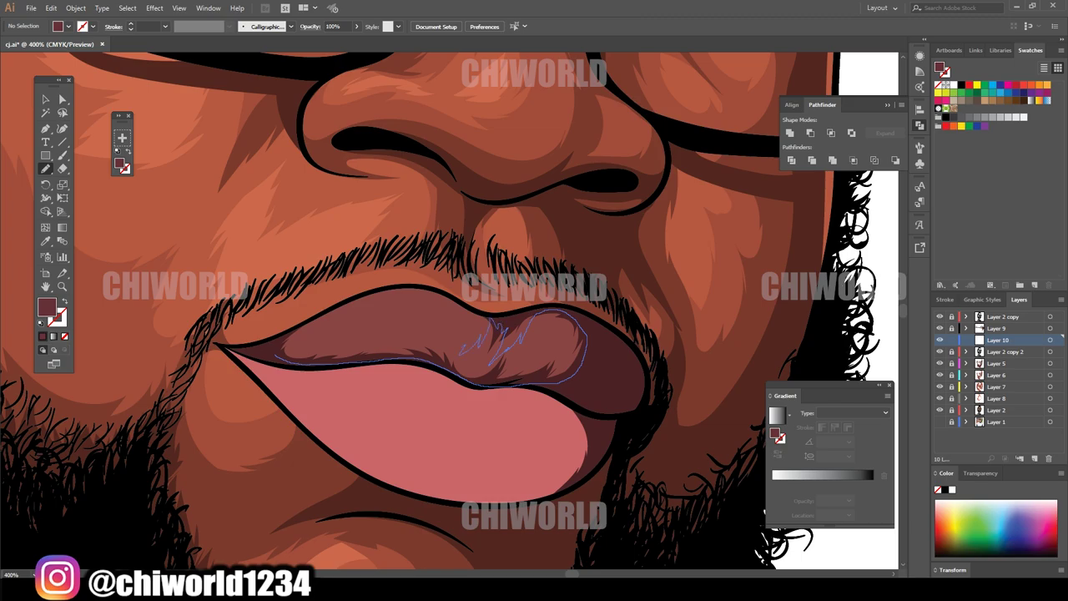
left_click_drag(302, 340, 265, 344)
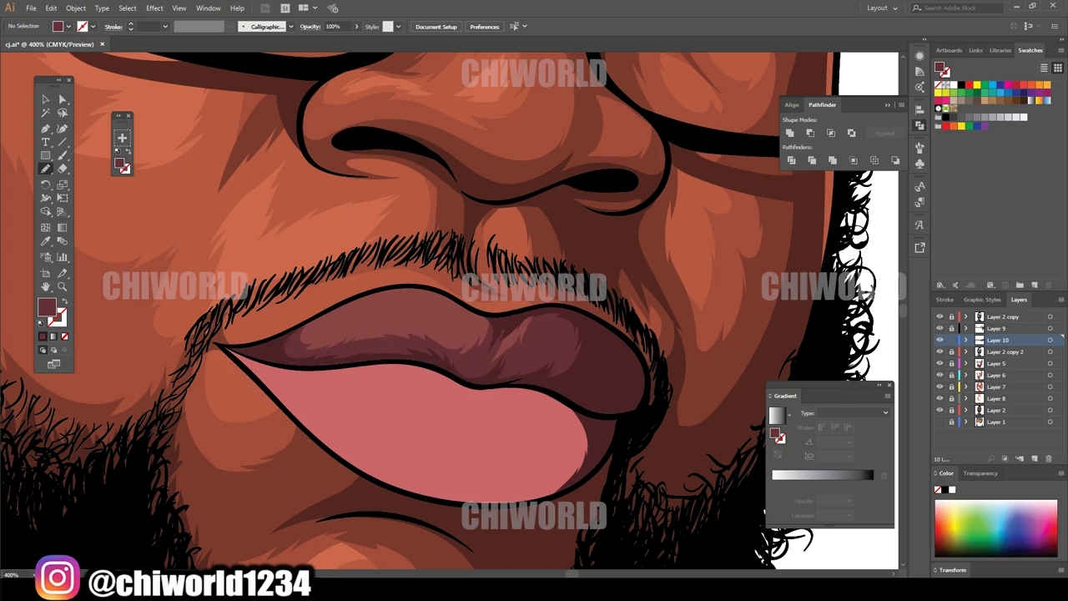
scroll(501, 325, "down", 2)
scroll(501, 325, "down", 3)
scroll(501, 325, "up", 6)
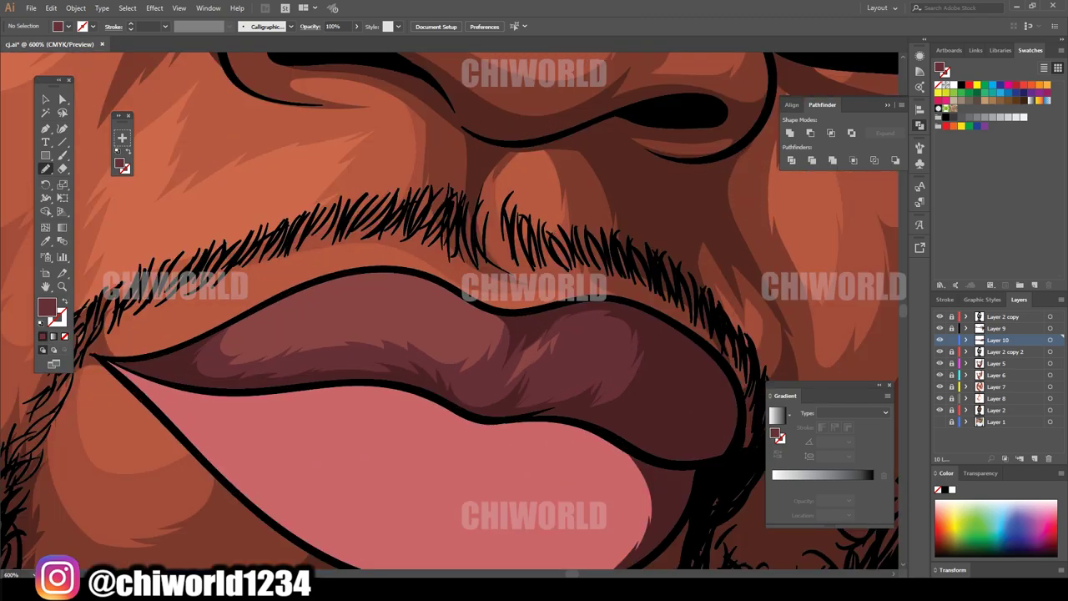
scroll(450, 310, "down", 1)
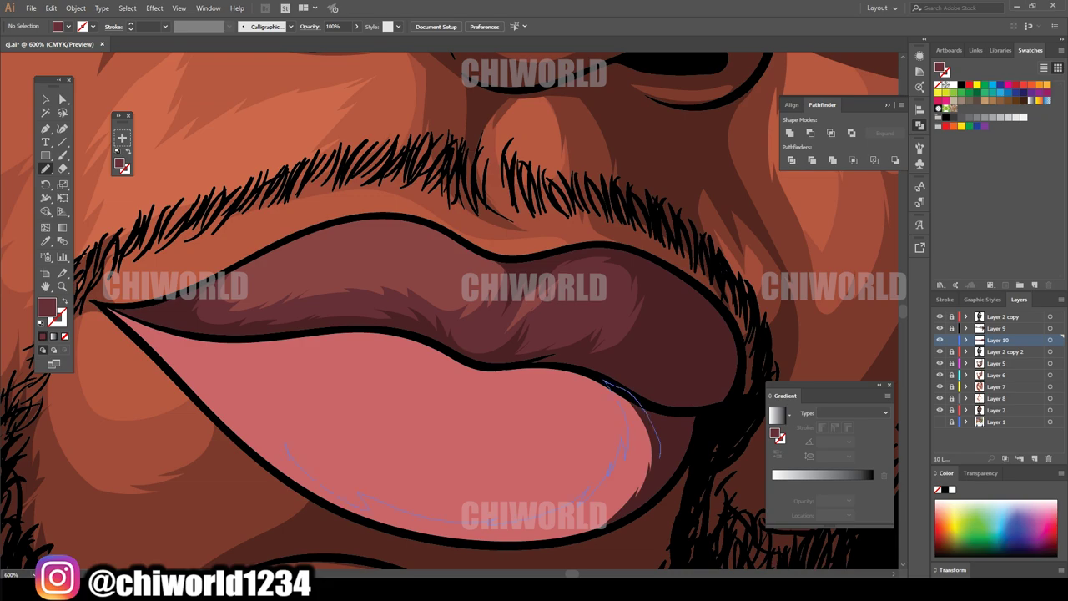
- Paint dark red shading along the lower lip's top and bottom edges
mouse_move(288, 336)
left_mouse_down()
mouse_move(132, 315)
mouse_move(604, 534)
left_mouse_up()
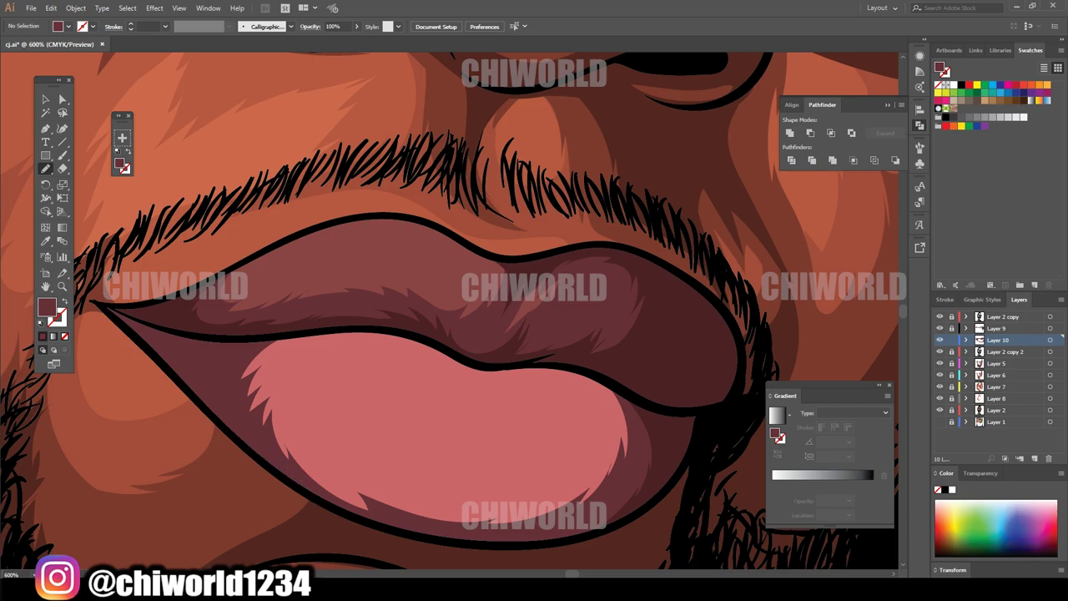
scroll(451, 311, "down", 3)
scroll(451, 311, "up", 3)
scroll(451, 311, "down", 1)
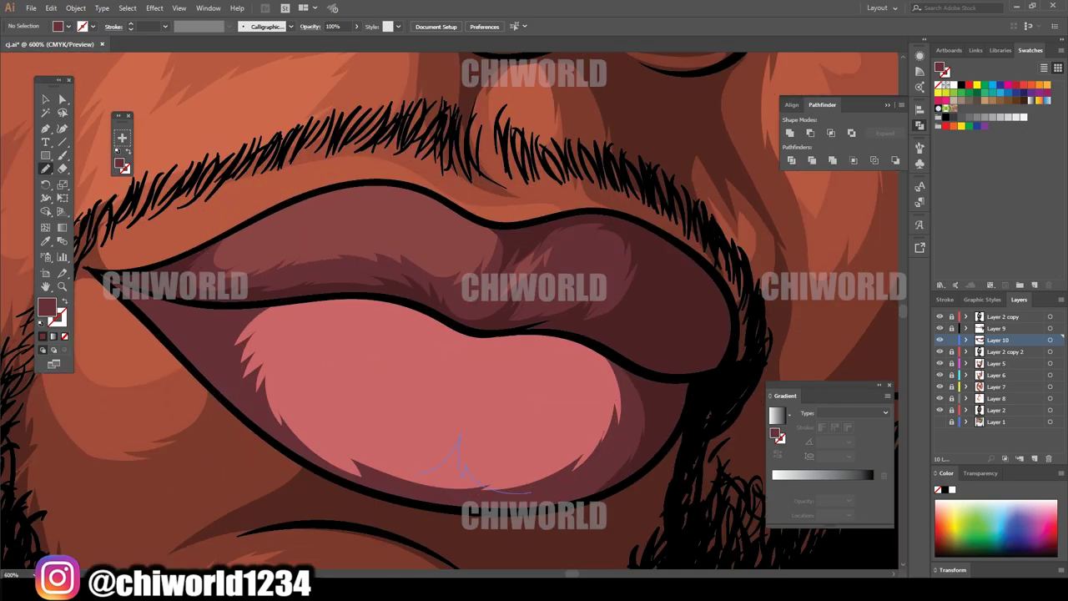
left_click_drag(531, 493, 535, 489)
scroll(451, 334, "down", 3)
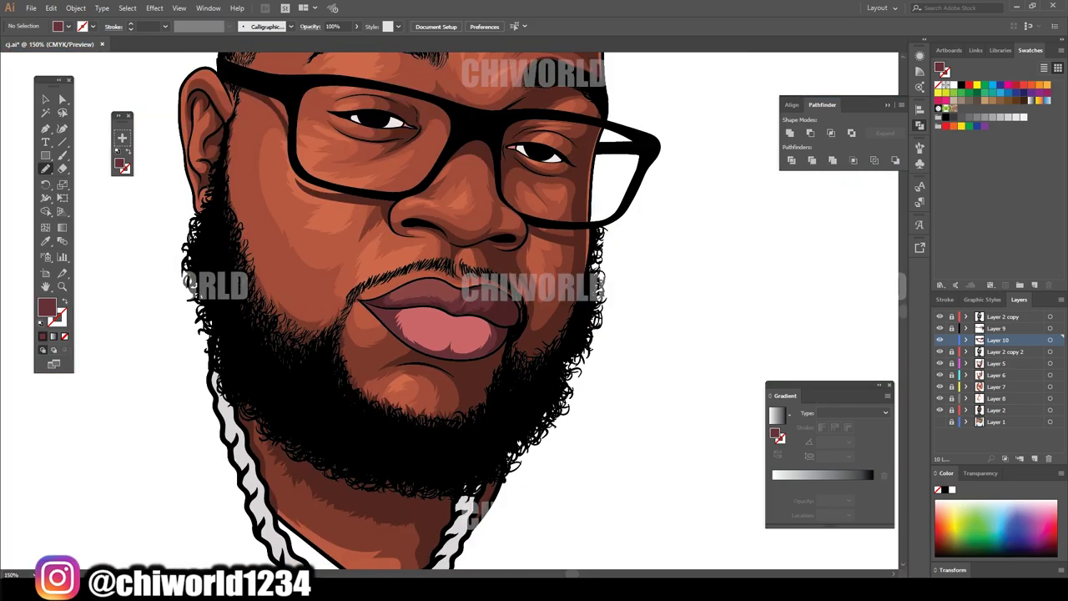
scroll(451, 334, "up", 2)
- Rebalance the lower-lip shadow to Cyan 6, Magenta -4, Yellow -16
scroll(472, 334, "up", 2)
key("v")
left_click(376, 490)
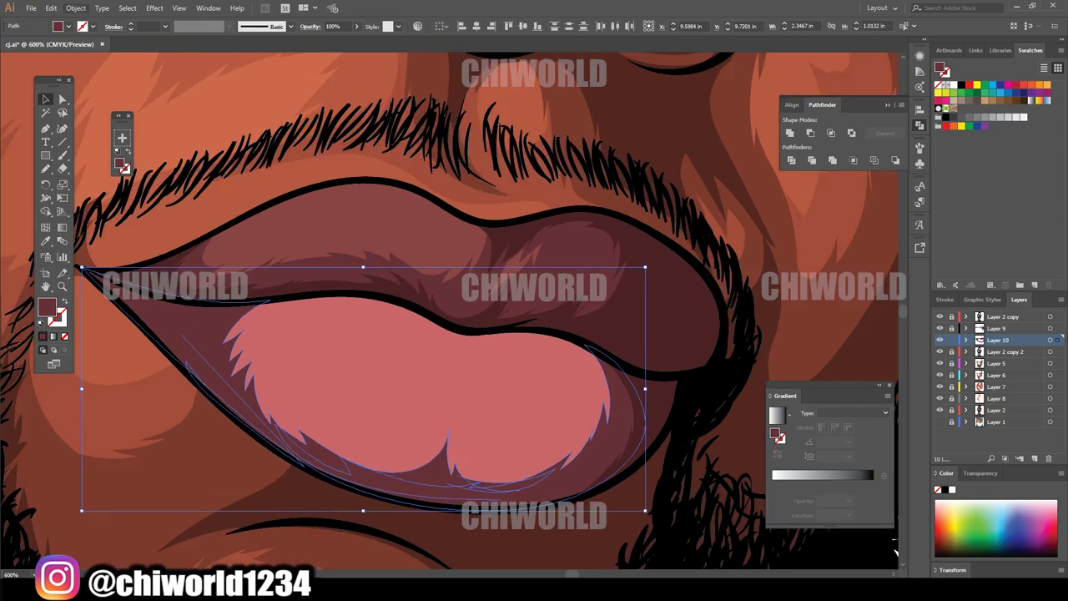
left_click(51, 7)
mouse_move(77, 204)
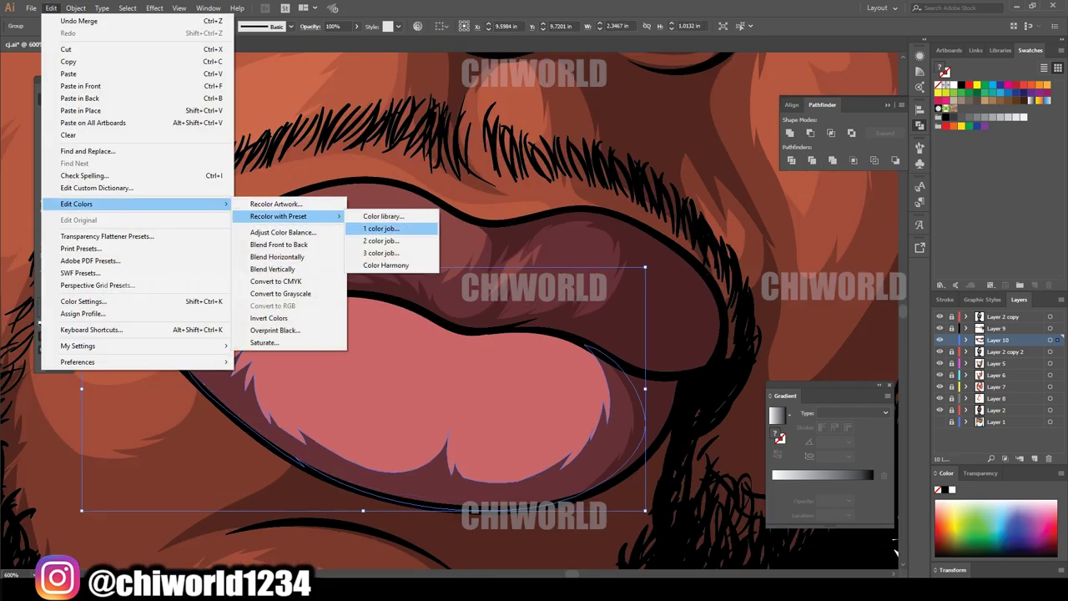
left_click(276, 232)
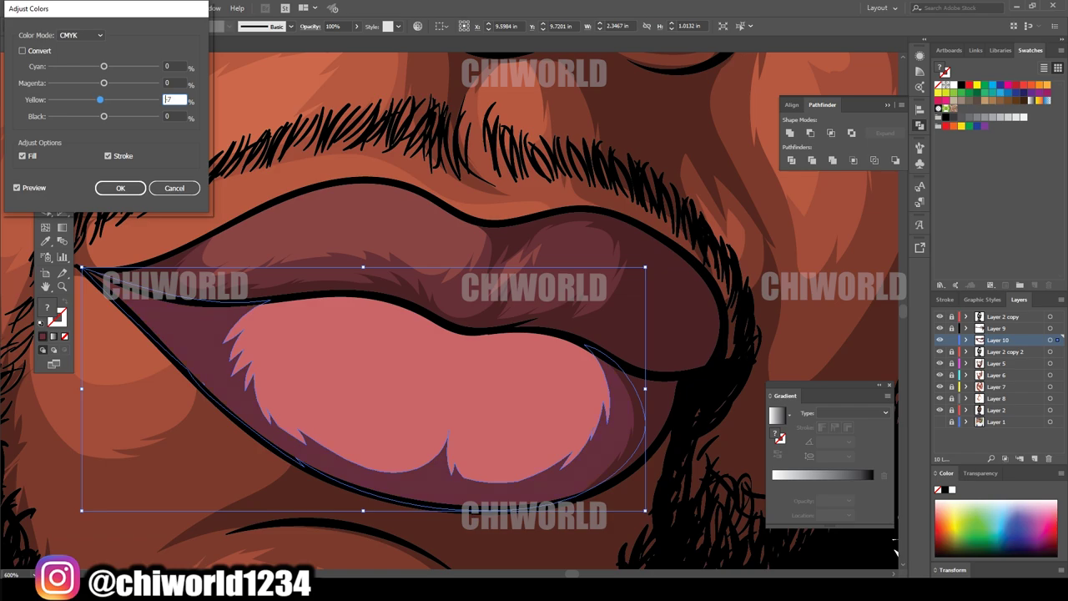
key("shift+Tab")
key("Tab")
type("-16")
key("shift+Tab")
key("shift+Tab")
type("6")
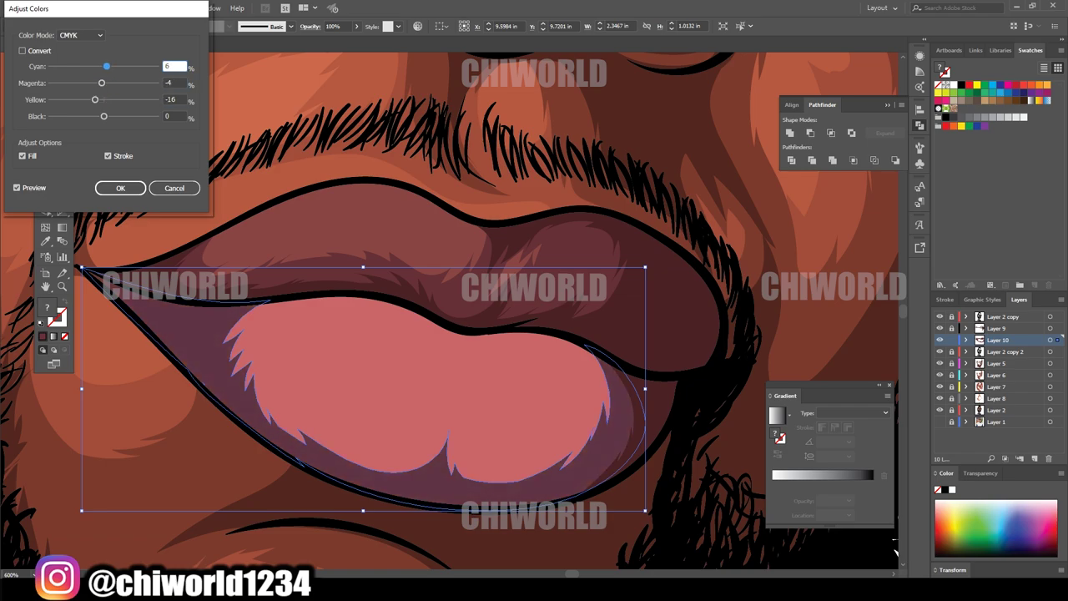
key("Return")
key("ctrl+shift+a")
- Isolate the lips group, adjust its Black and Yellow balance, and add Layer 11
key("ctrl+minus")
key("ctrl+minus")
key("ctrl+minus")
key("ctrl+minus")
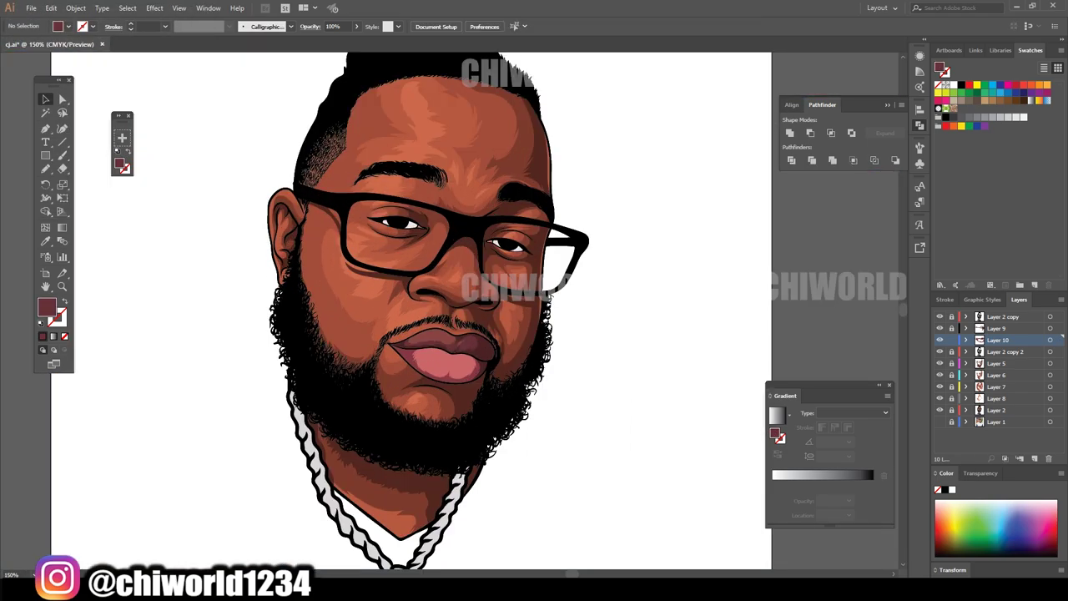
scroll(450, 342, "up", 4)
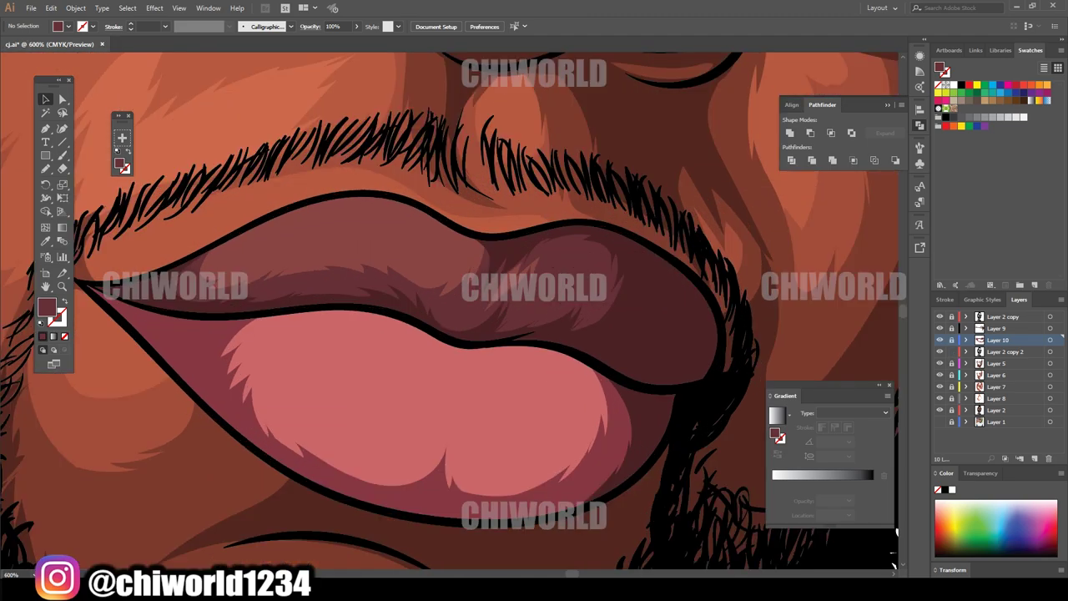
right_click(334, 357)
left_click(381, 422)
left_click(31, 8)
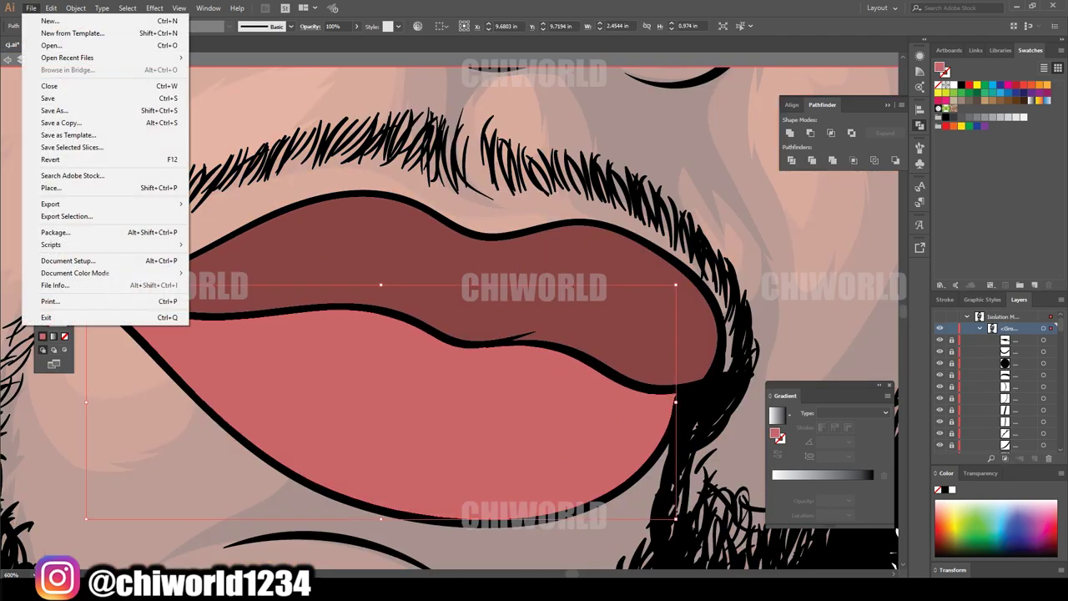
left_click(317, 231)
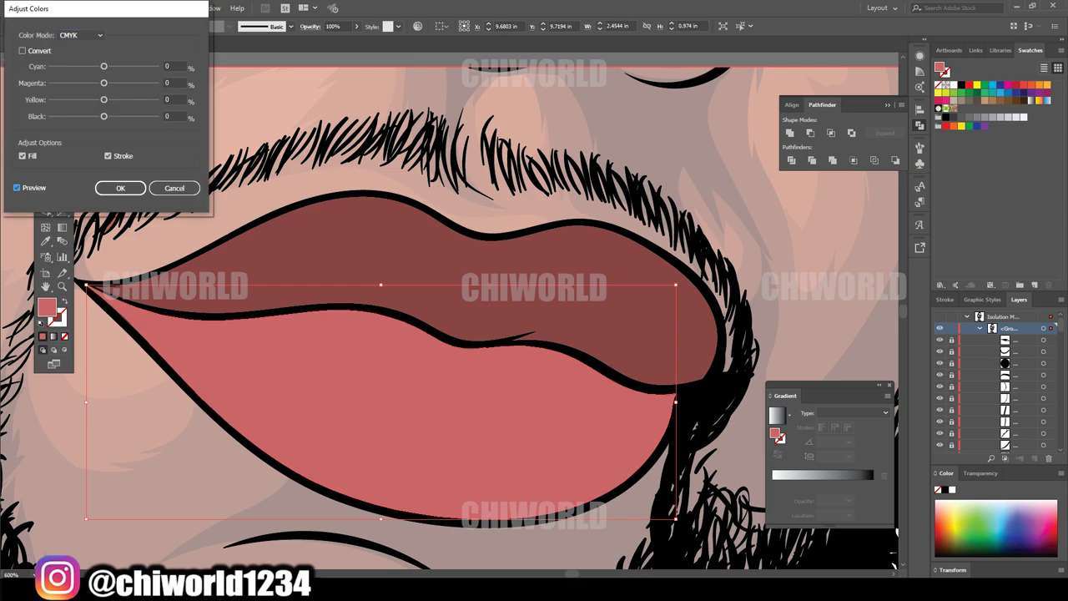
type("-74")
key("shift+Tab")
type("-2")
key("shift+Tab")
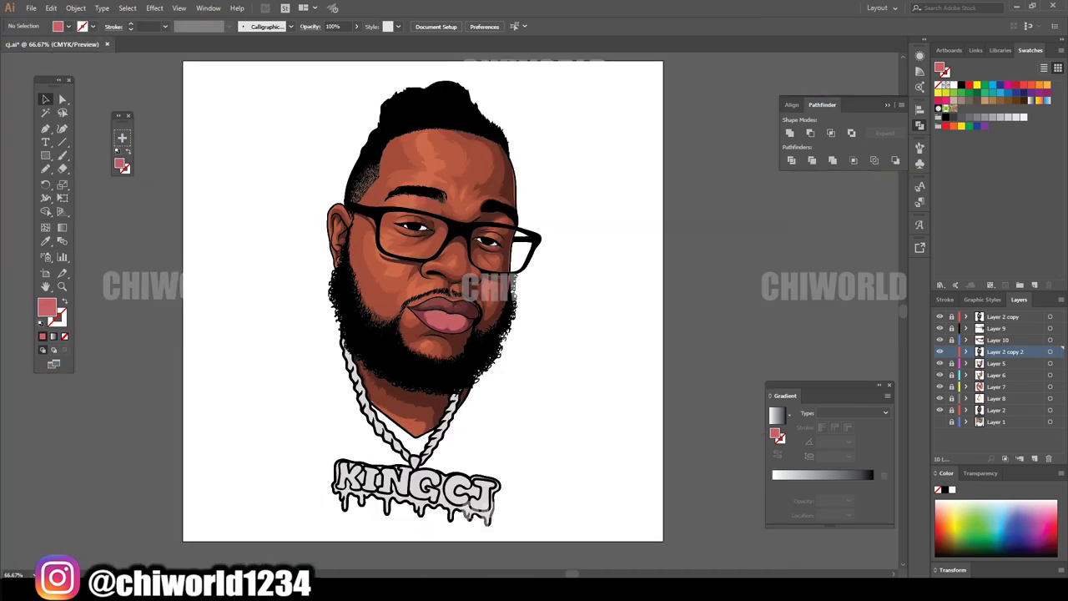
key("ctrl+l")
key("ctrl+plus")
key("ctrl+plus")
key("ctrl+plus")
key("ctrl+plus")
key("ctrl+plus")
- Paint a darker red shadow across the lower lip
key("i")
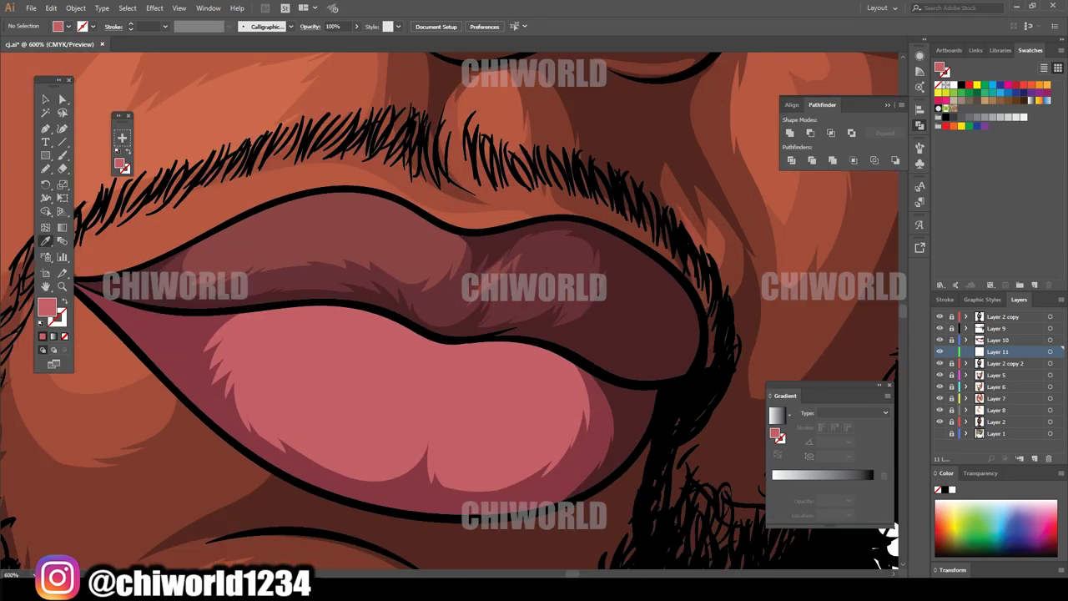
key("b")
double_click(46, 307)
key("Return")
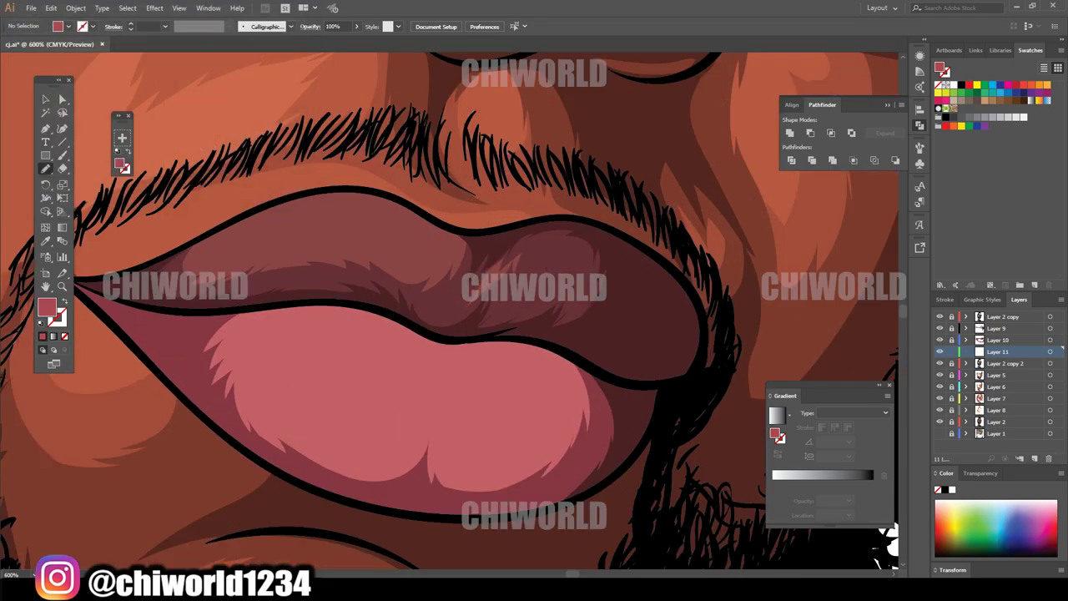
mouse_move(221, 409)
left_mouse_down()
mouse_move(584, 380)
mouse_move(434, 417)
mouse_move(242, 347)
mouse_move(242, 302)
left_mouse_up()
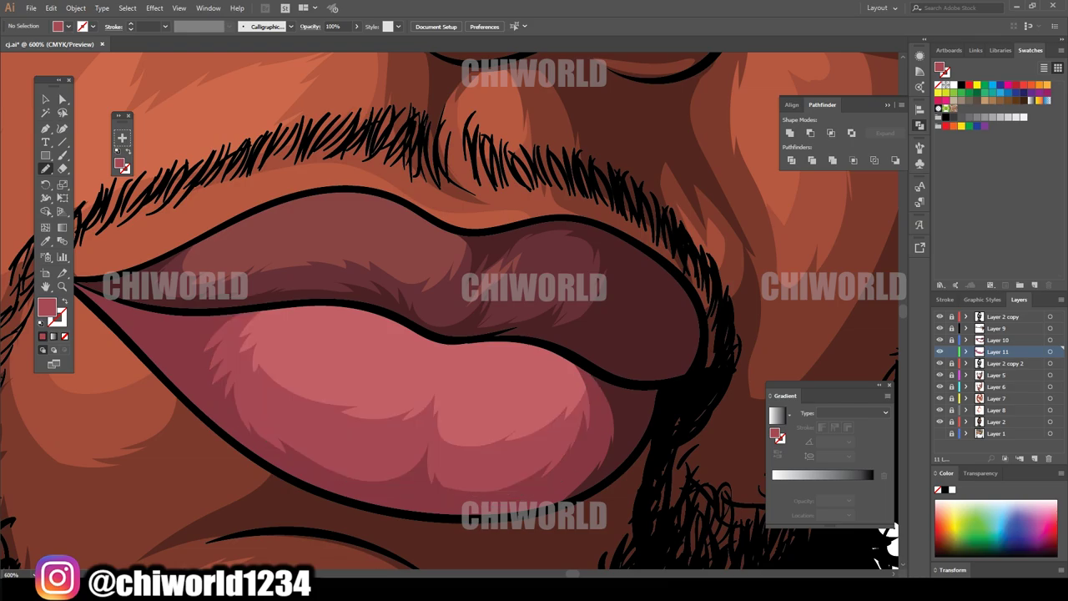
- Paint a dark purple shadow over the right edge of the eye white
key("ctrl+minus")
key("ctrl+minus")
key("ctrl+0")
key("ctrl+plus")
key("ctrl+plus")
key("ctrl+plus")
key("ctrl+plus")
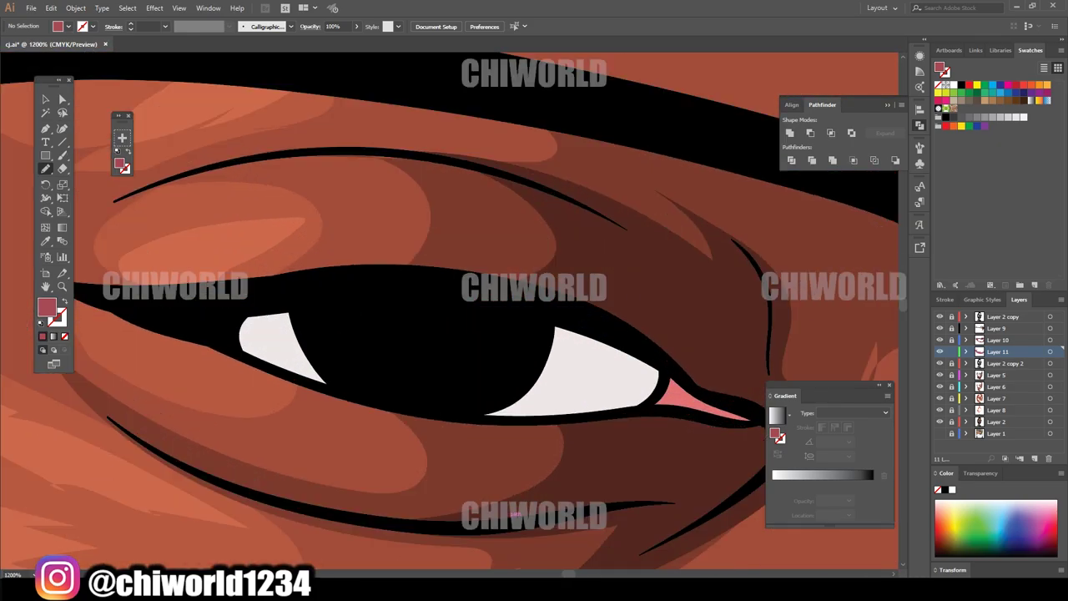
double_click(45, 307)
left_click(42, 131)
key("Return")
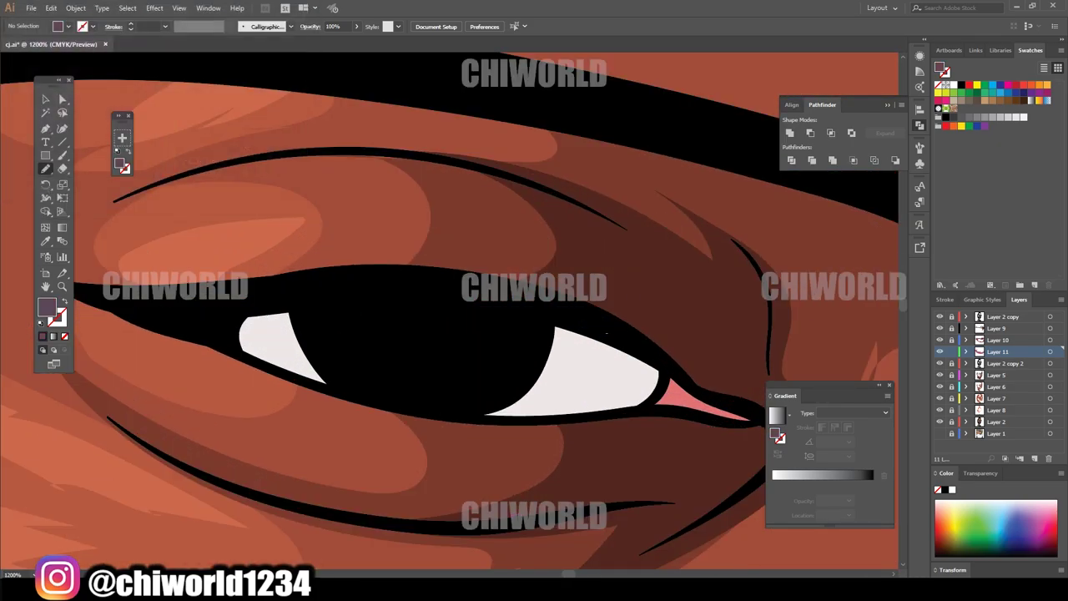
mouse_move(607, 333)
left_mouse_down()
mouse_move(606, 414)
mouse_move(217, 326)
left_mouse_up()
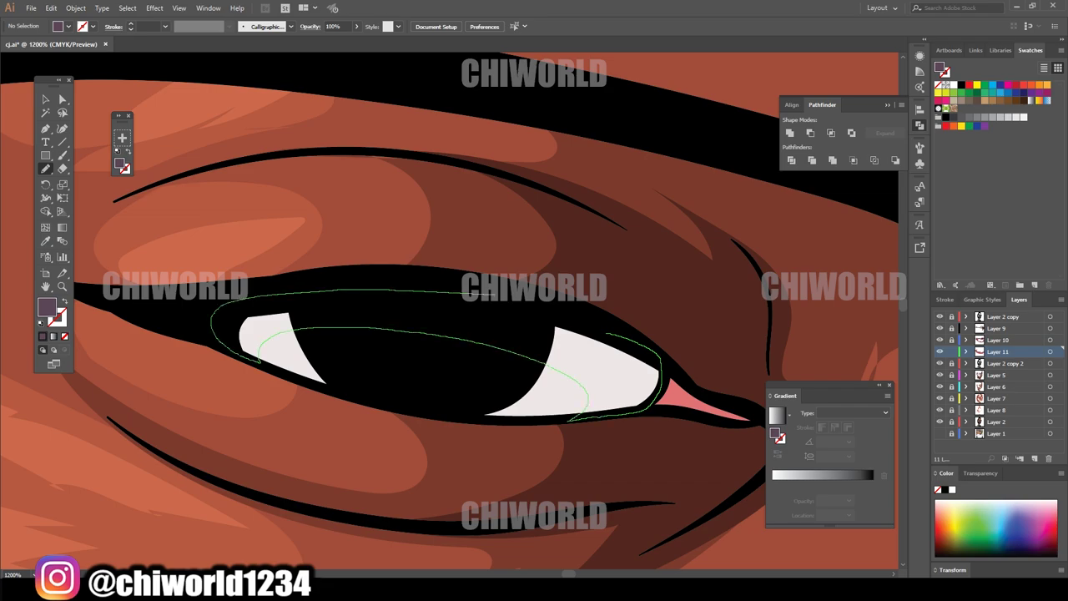
- Trace a matching dark purple shadow around the other eye white
key("ctrl+1")
scroll(513, 335, "up", 5)
scroll(513, 336, "up", 5)
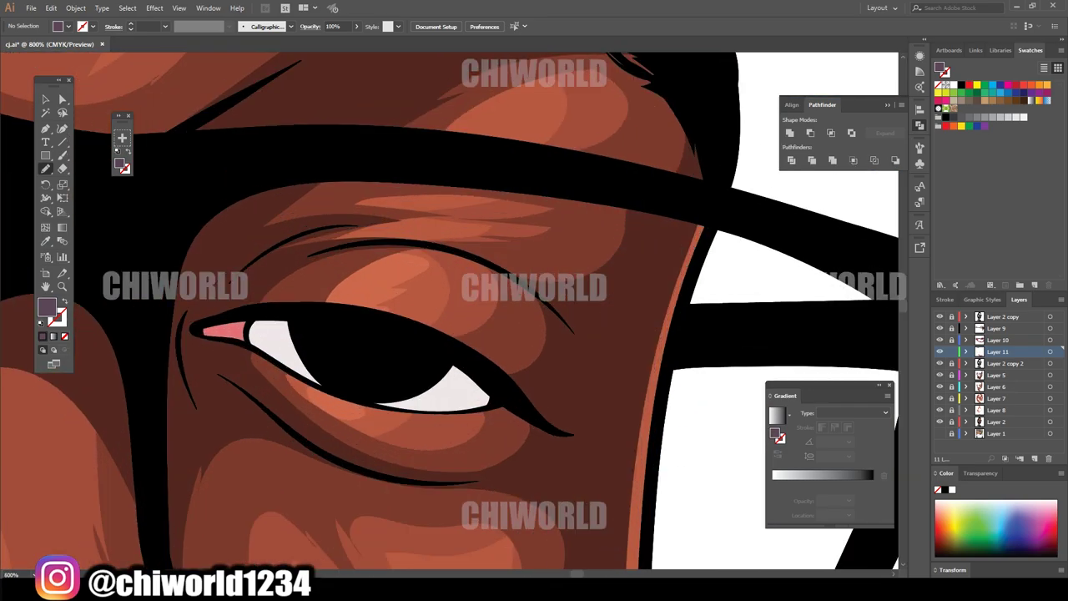
scroll(513, 335, "up", 5)
mouse_move(205, 334)
left_mouse_down()
mouse_move(280, 240)
mouse_move(176, 288)
left_mouse_up()
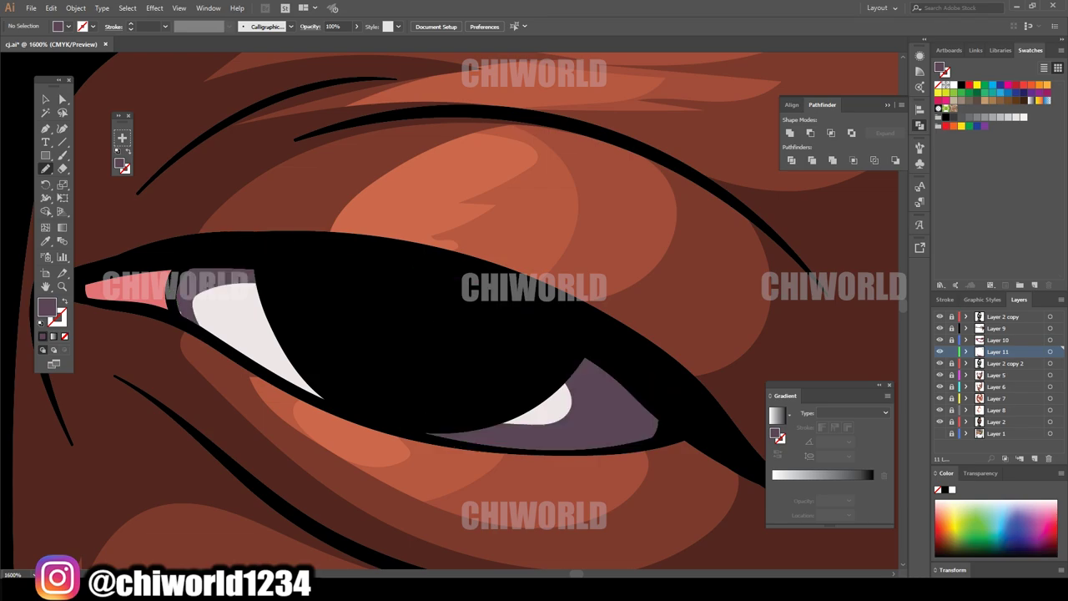
scroll(450, 309, "down", 5)
scroll(451, 309, "down", 2)
scroll(451, 309, "up", 3)
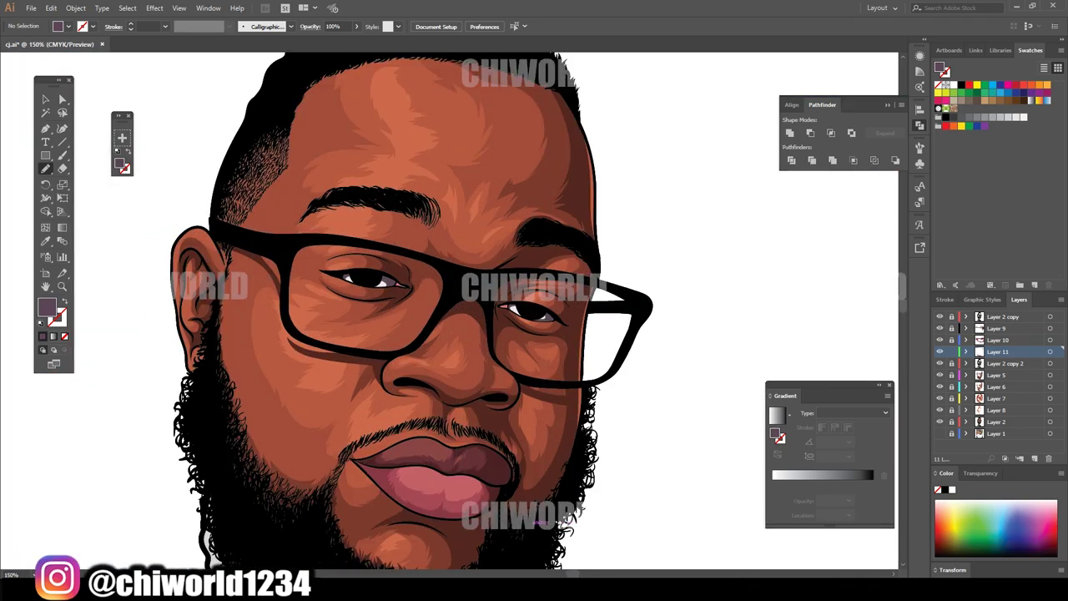
scroll(450, 309, "up", 2)
scroll(451, 309, "up", 1)
- Darken the inner eye corner with dark red #5E2530
double_click(46, 307)
left_click_drag(100, 125, 107, 132)
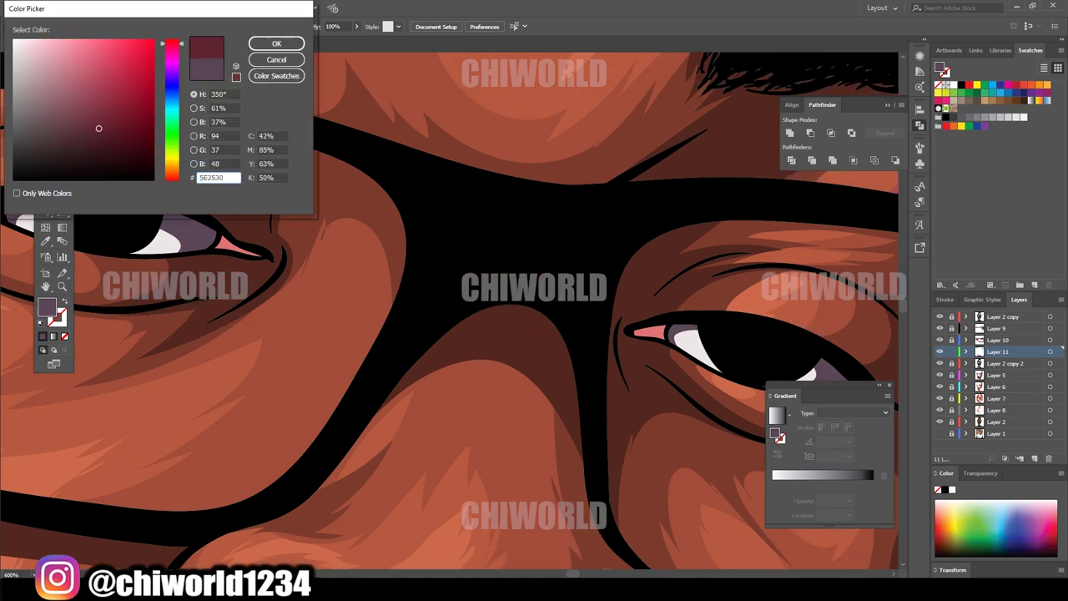
left_click(276, 43)
left_click_drag(630, 331, 665, 333)
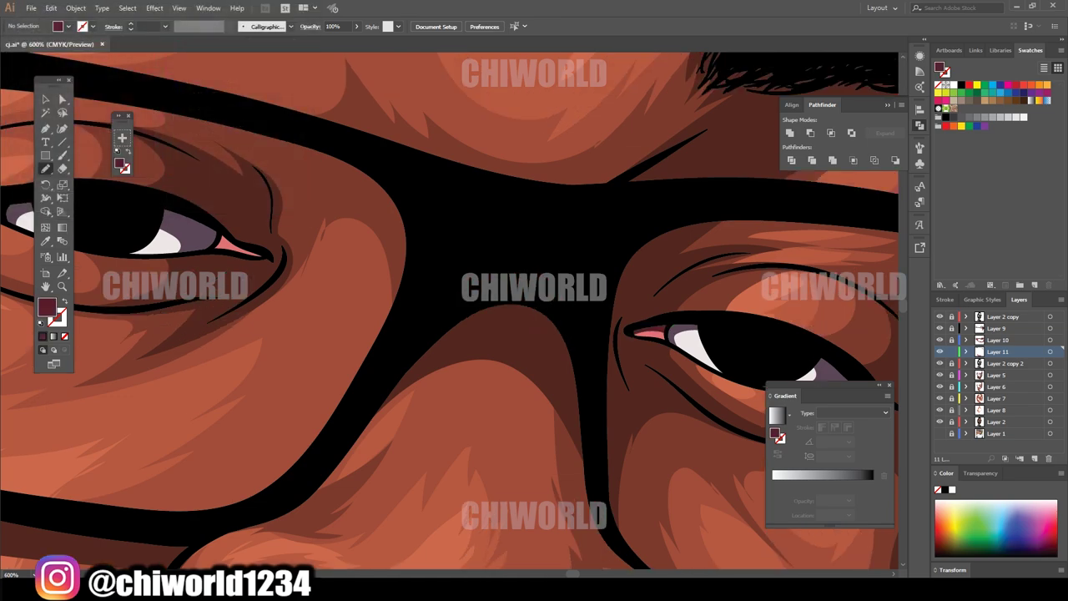
key("ctrl+minus")
key("ctrl+minus")
key("ctrl+minus")
key("ctrl+minus")
key("ctrl+minus")
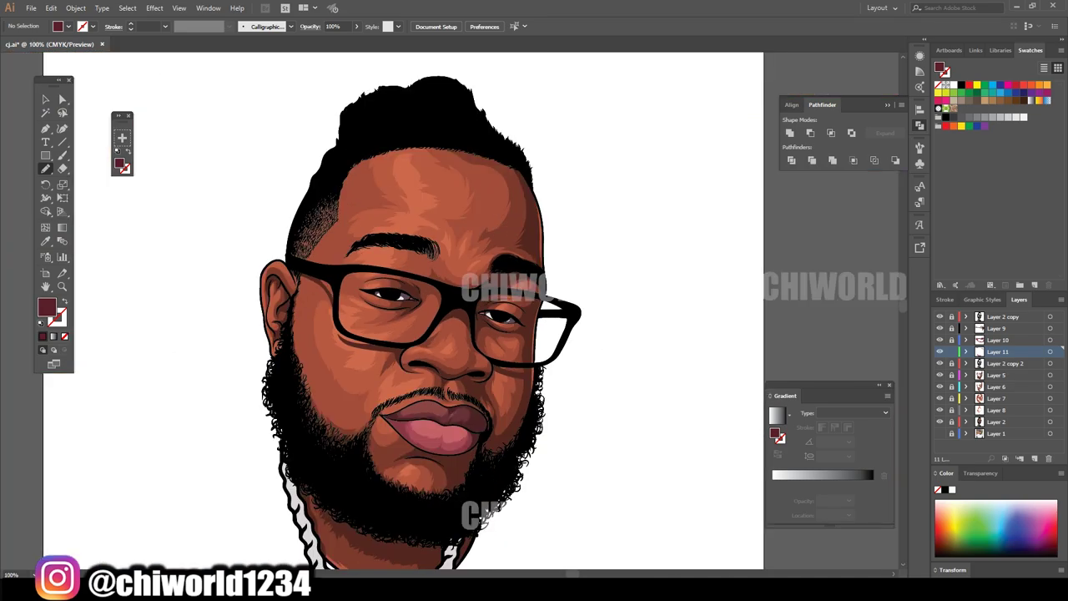
key("ctrl+minus")
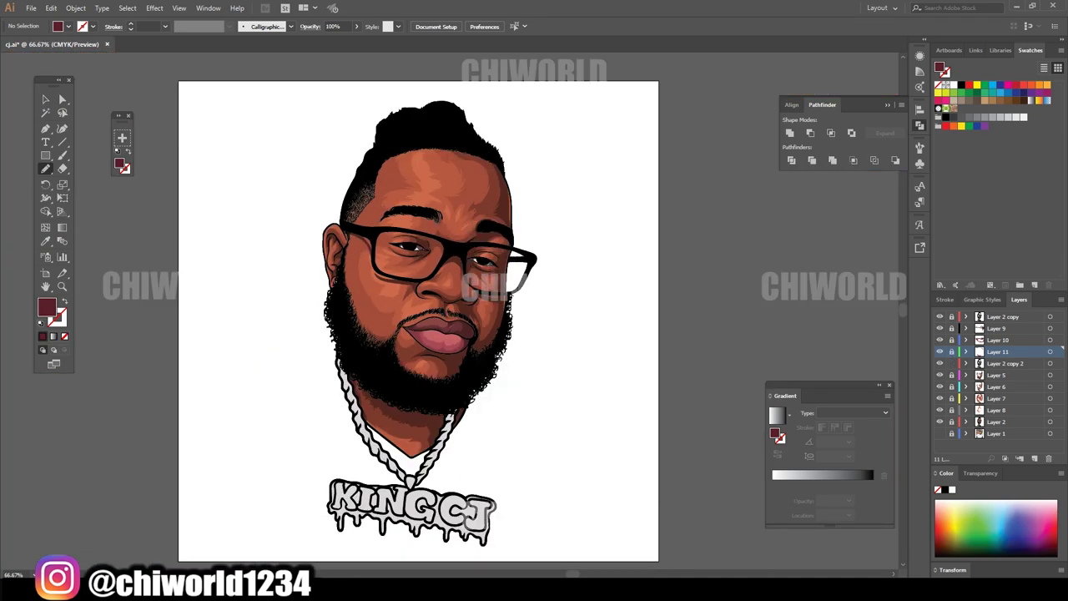
- Select the face shading artwork with the Selection tool
key("v")
left_click(418, 292)
key("ctrl+plus")
key("ctrl+plus")
key("ctrl+minus")
key("ctrl+minus")
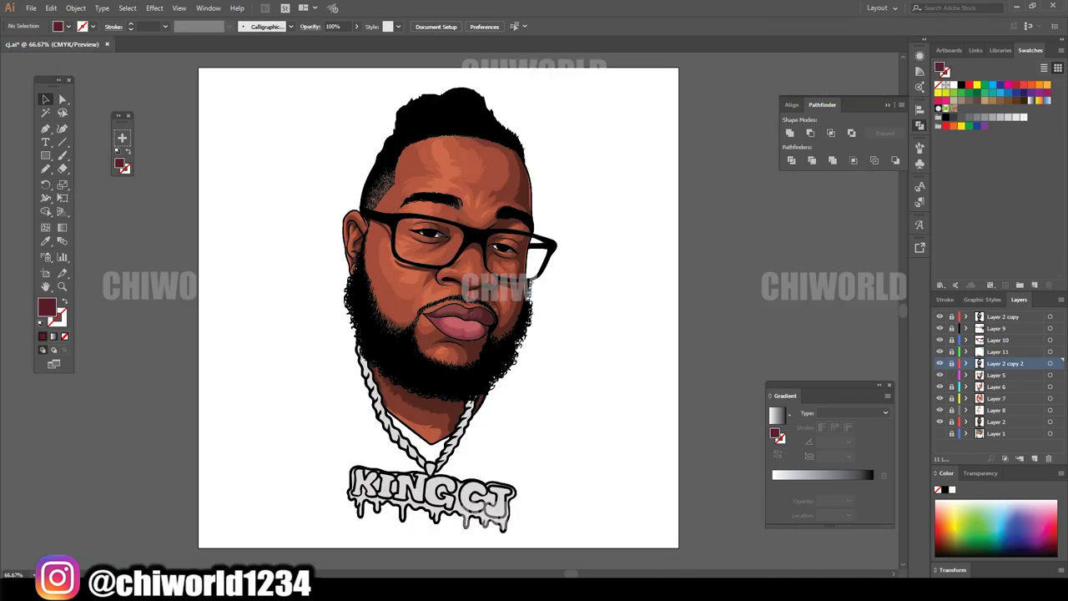
left_click(513, 262)
- Shift the face shading to Black 16 and Yellow -14, then add Layer 12
key("ctrl+plus")
key("ctrl+plus")
left_click(50, 8)
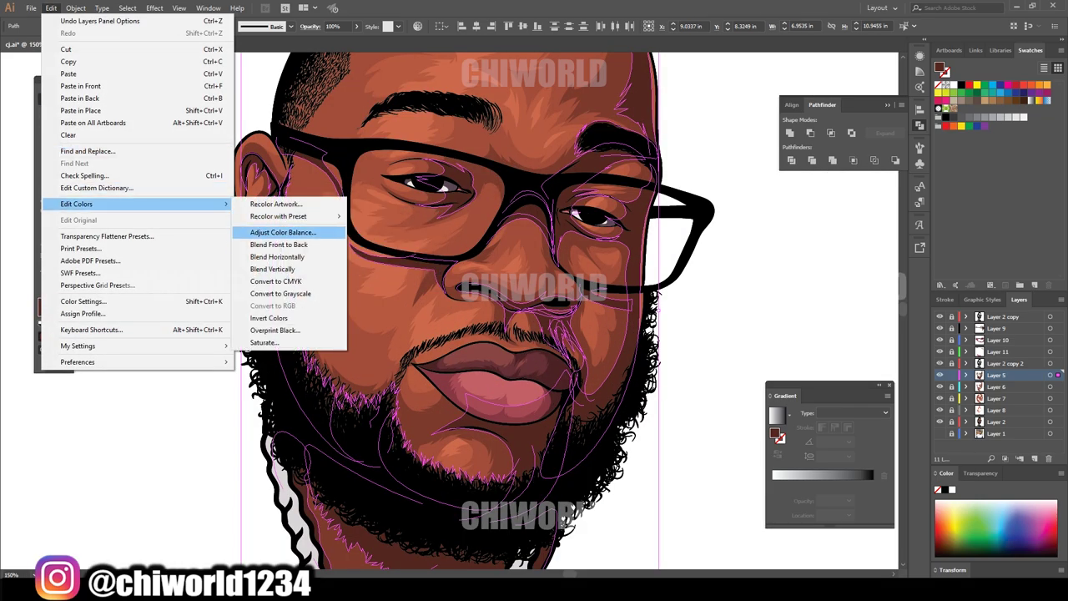
left_click(282, 232)
left_click_drag(103, 116, 115, 116)
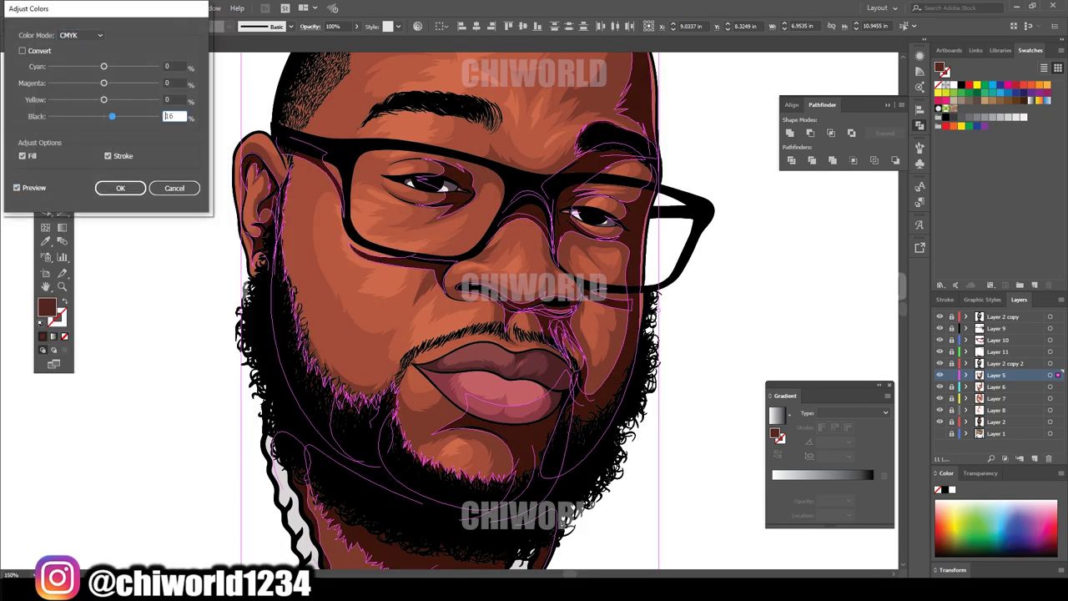
key("shift+Tab")
type("-14")
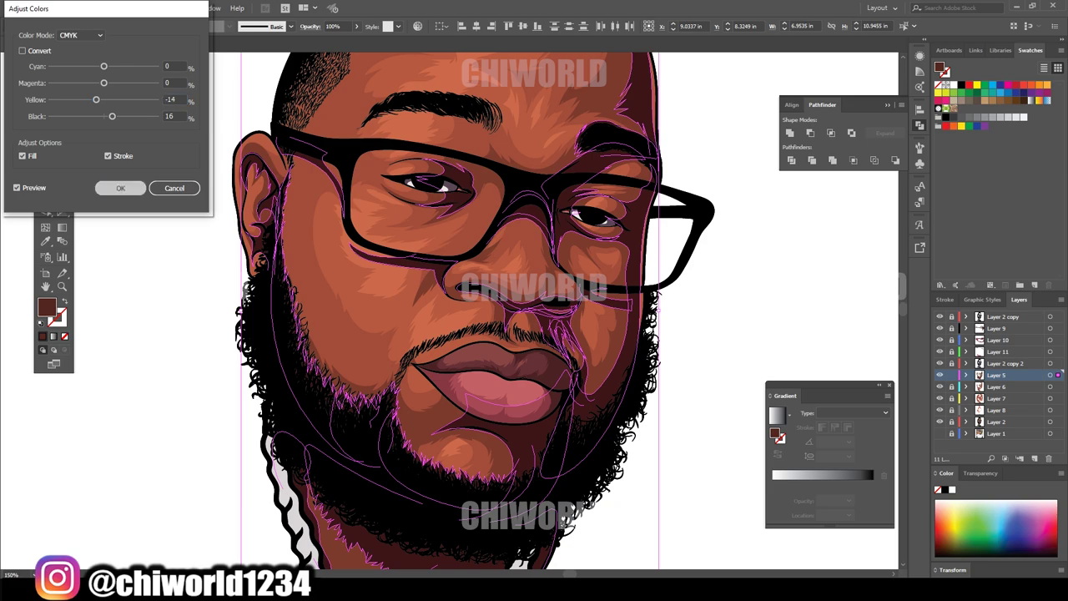
left_click(120, 187)
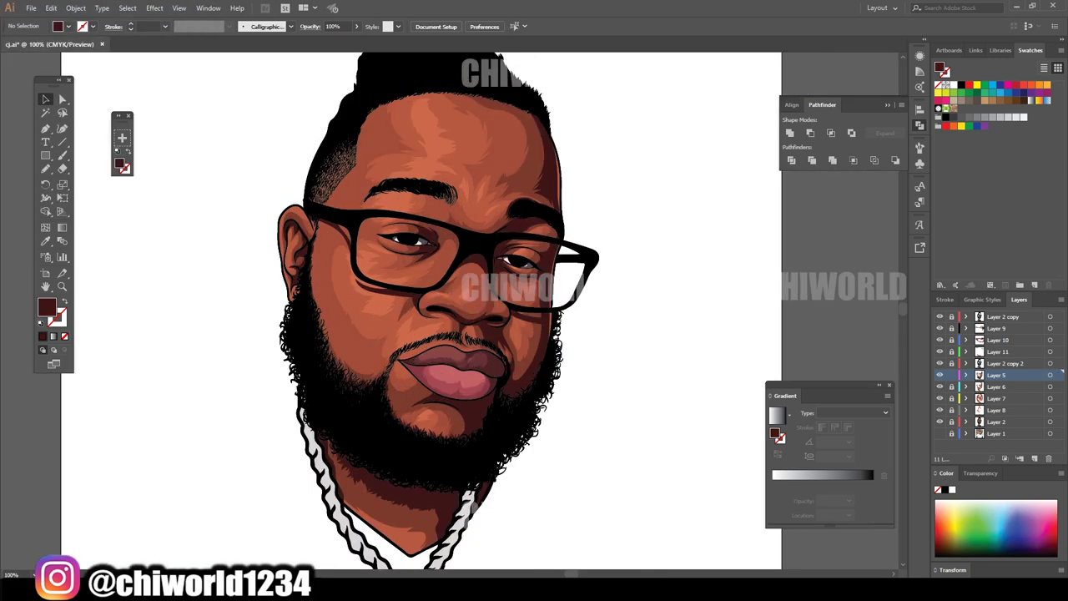
key("ctrl+minus")
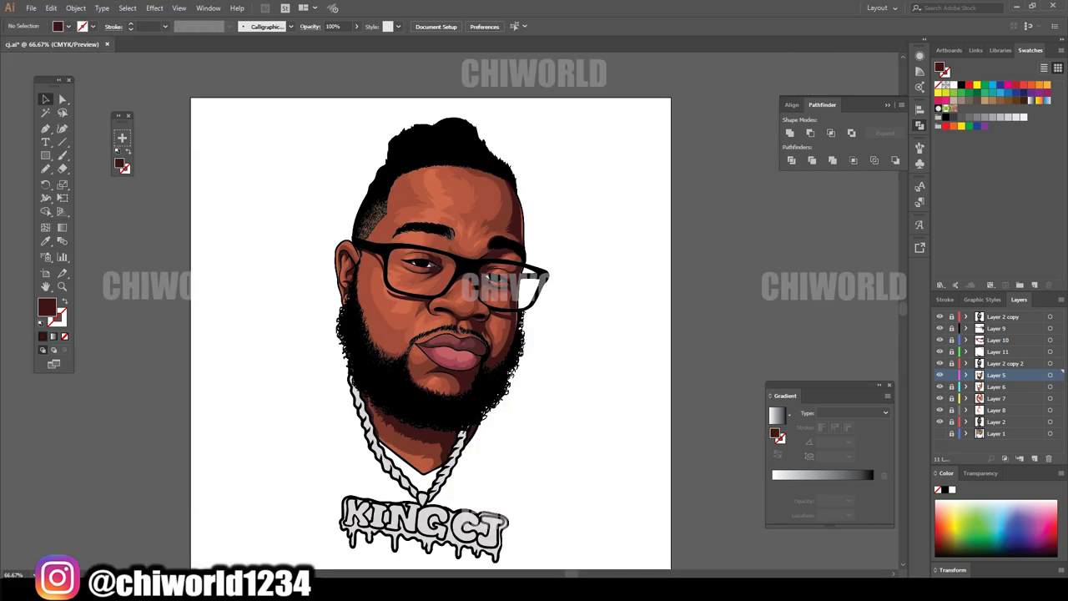
key("ctrl+l")
- Sample the chain's grey and set a darker purple-grey fill
key("ctrl+plus")
key("ctrl+plus")
key("ctrl+plus")
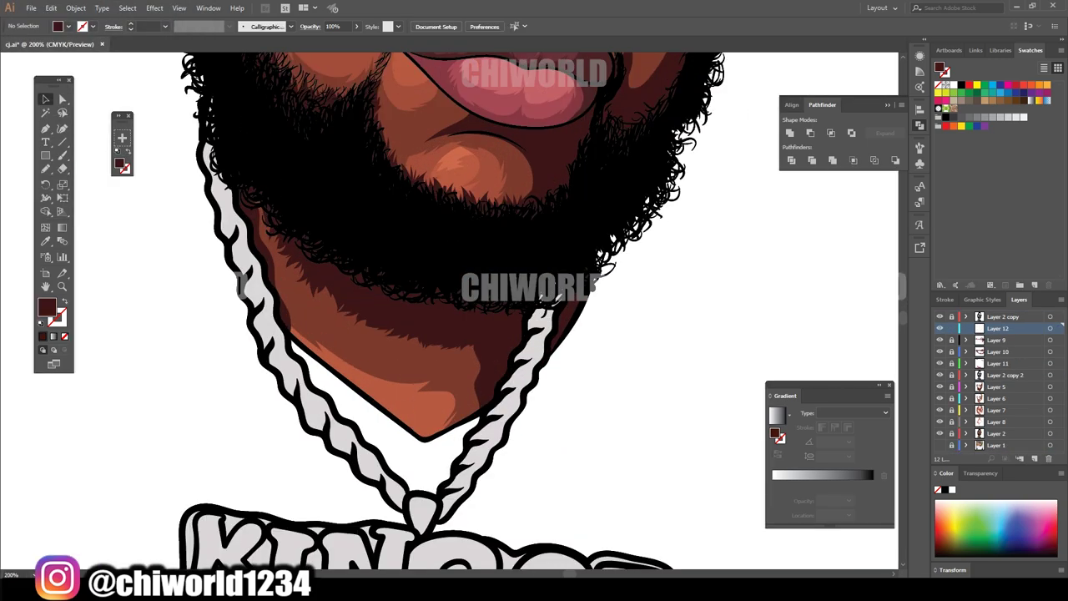
key("i")
left_click(275, 292)
double_click(47, 307)
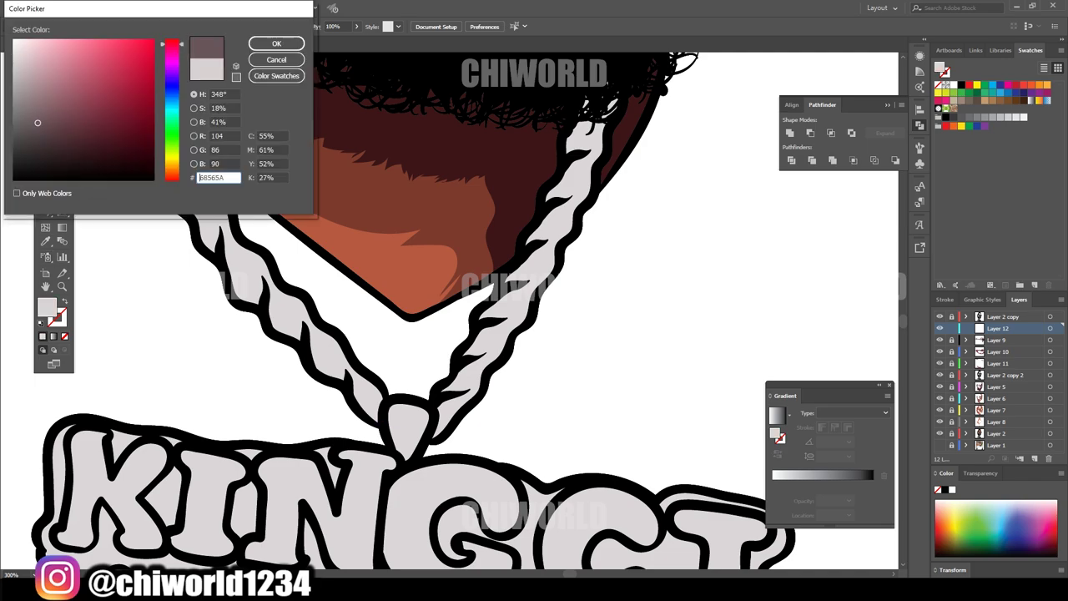
key("Return")
key("ctrl+plus")
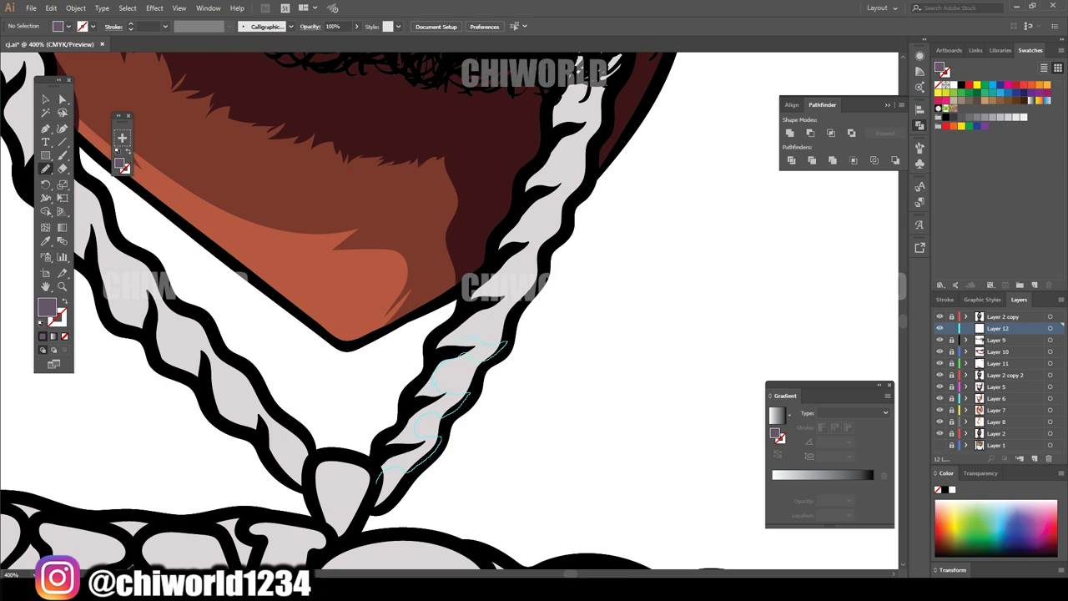
- Paint purple-grey shading along the right-side chain links
left_click_drag(380, 477, 392, 467)
scroll(467, 367, "up", 2)
left_click_drag(460, 371, 494, 358)
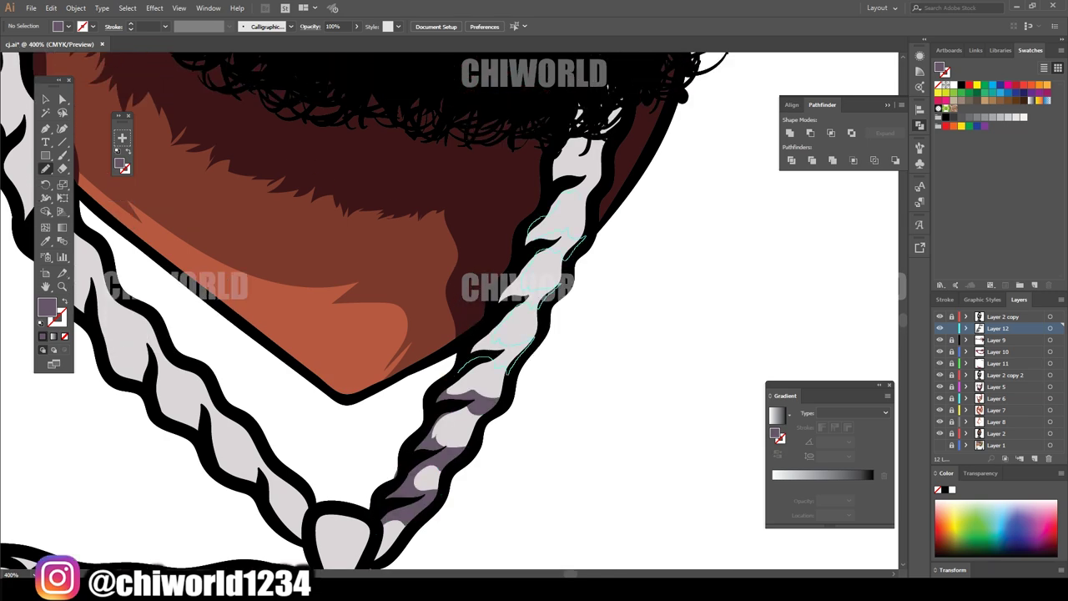
left_click_drag(603, 157, 561, 136)
left_click_drag(494, 367, 457, 374)
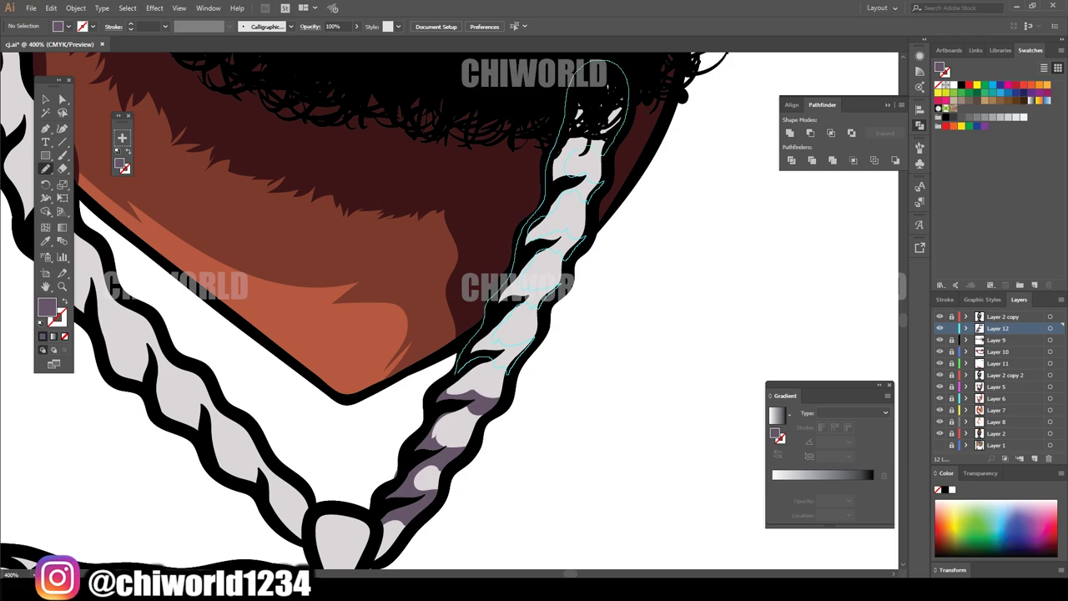
scroll(458, 374, "down", 5)
scroll(500, 547, "up", 5)
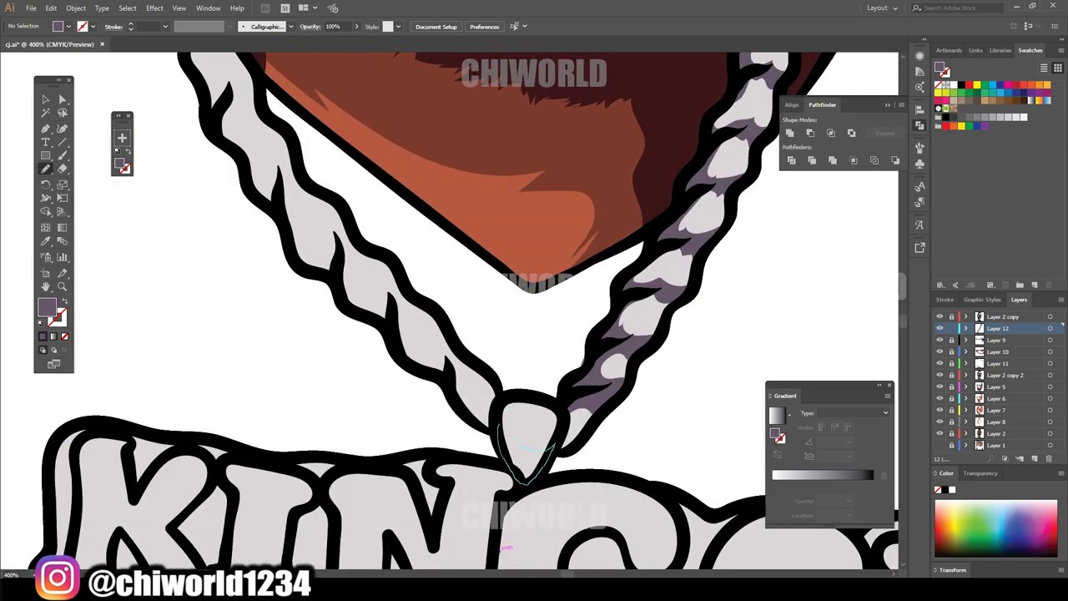
scroll(526, 434, "up", 2)
- Paint purple-grey shading along the left-side chain links
mouse_move(434, 365)
left_mouse_down()
mouse_move(397, 400)
mouse_move(404, 313)
left_mouse_up()
scroll(376, 350, "up", 2)
left_click_drag(297, 362, 334, 380)
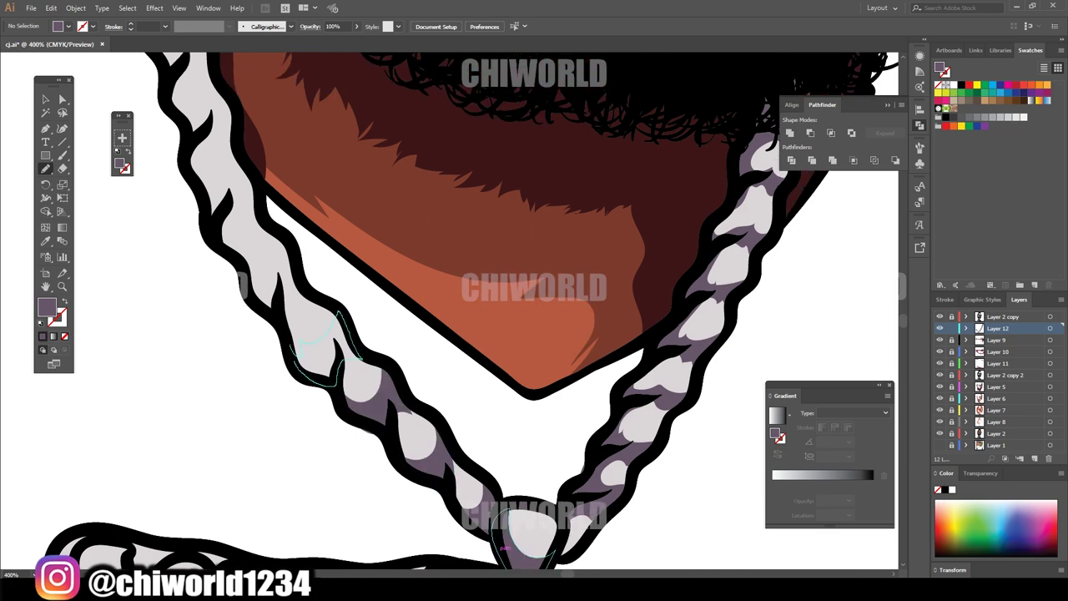
scroll(338, 315, "up", 2)
scroll(276, 350, "up", 3)
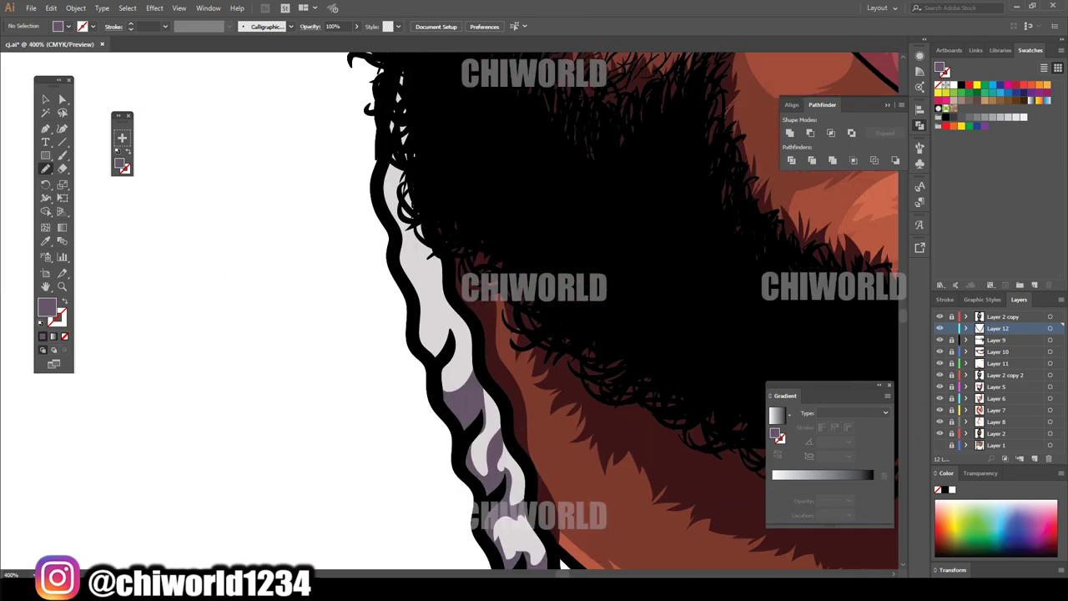
left_click_drag(439, 266, 403, 276)
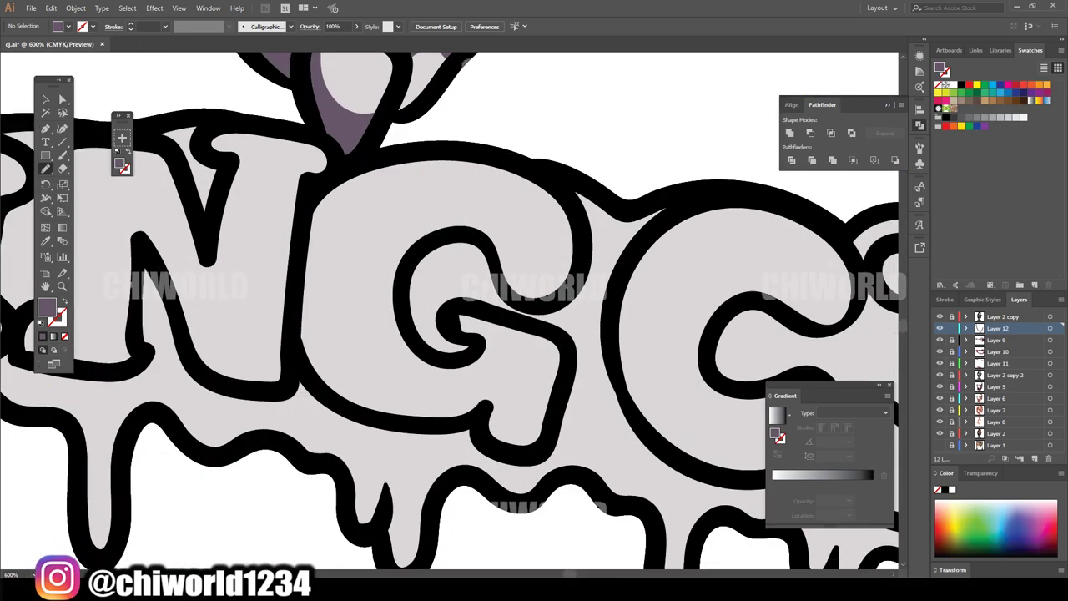
- Shade the pendant's G, I and N letters with purple-grey strokes
left_click_drag(314, 198, 317, 139)
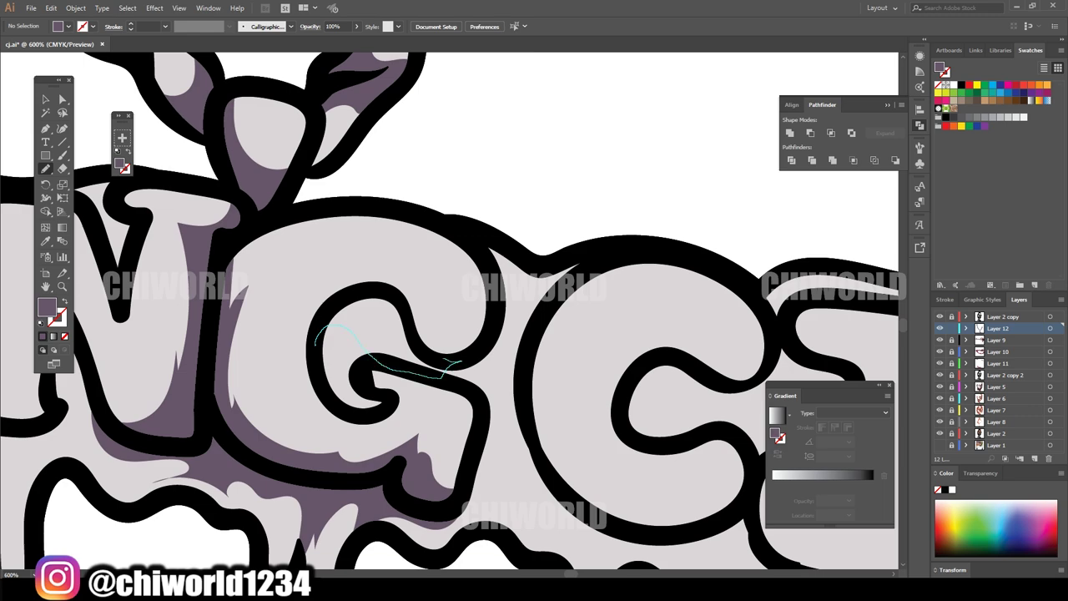
left_click_drag(395, 294, 448, 319)
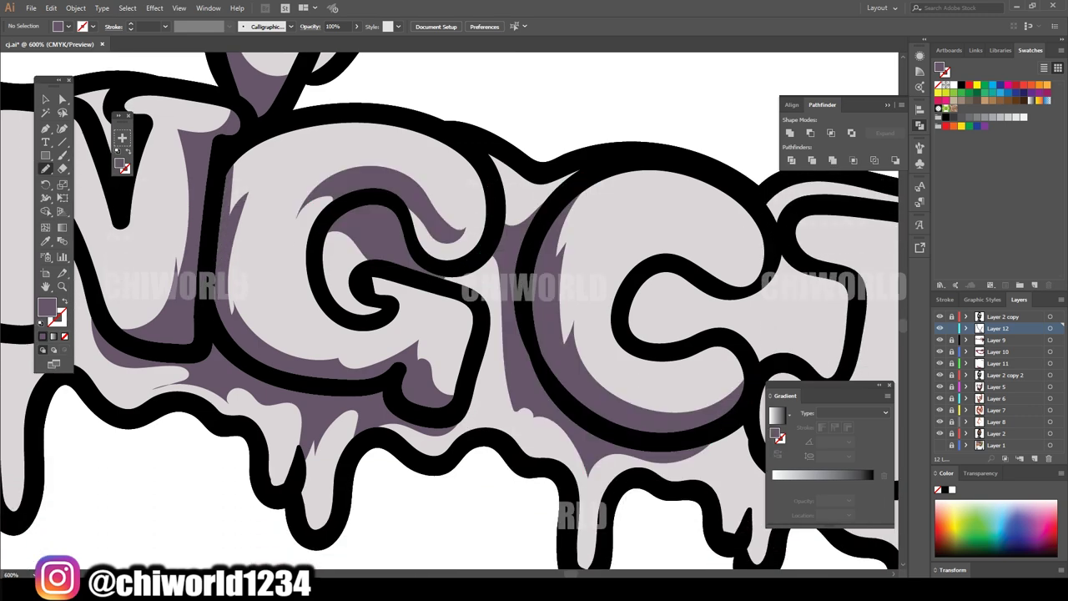
scroll(571, 284, "down", 3)
scroll(572, 284, "down", 3)
scroll(301, 276, "up", 3)
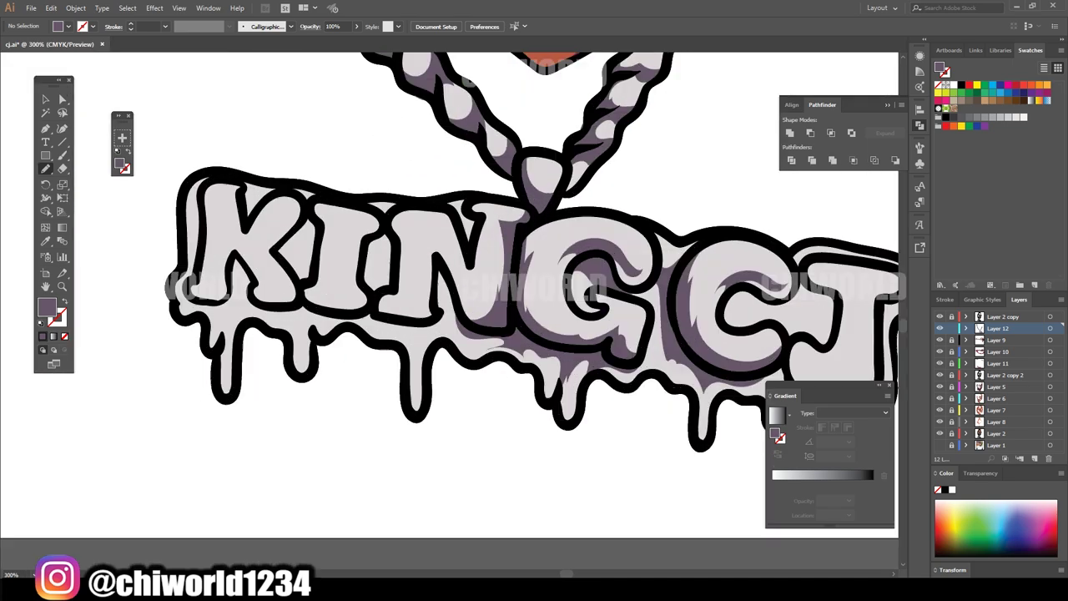
scroll(301, 276, "up", 2)
left_click_drag(446, 184, 337, 248)
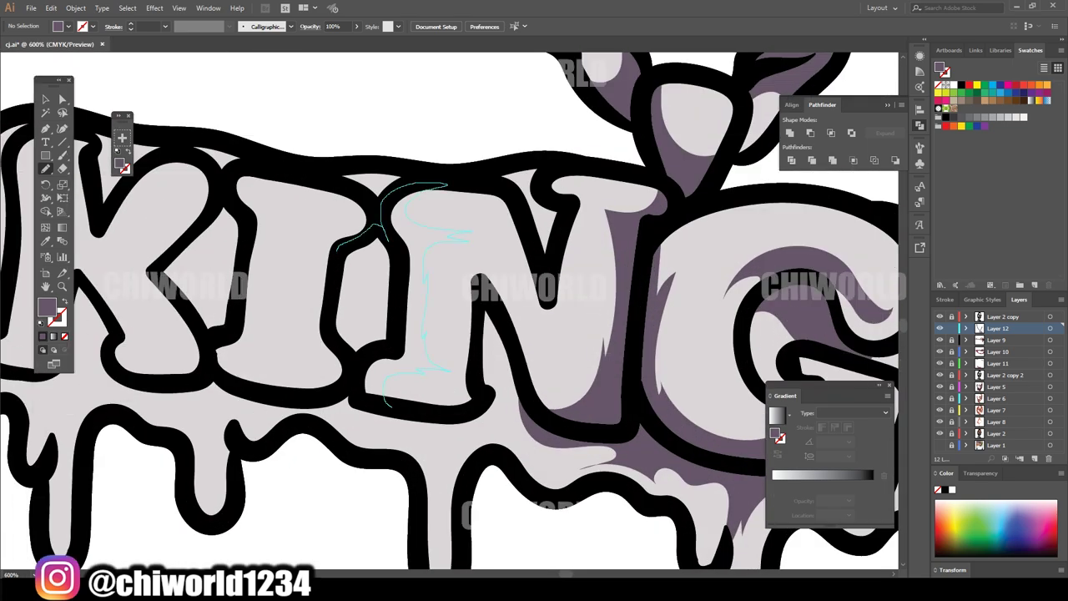
left_click_drag(388, 406, 447, 185)
left_click_drag(567, 417, 475, 350)
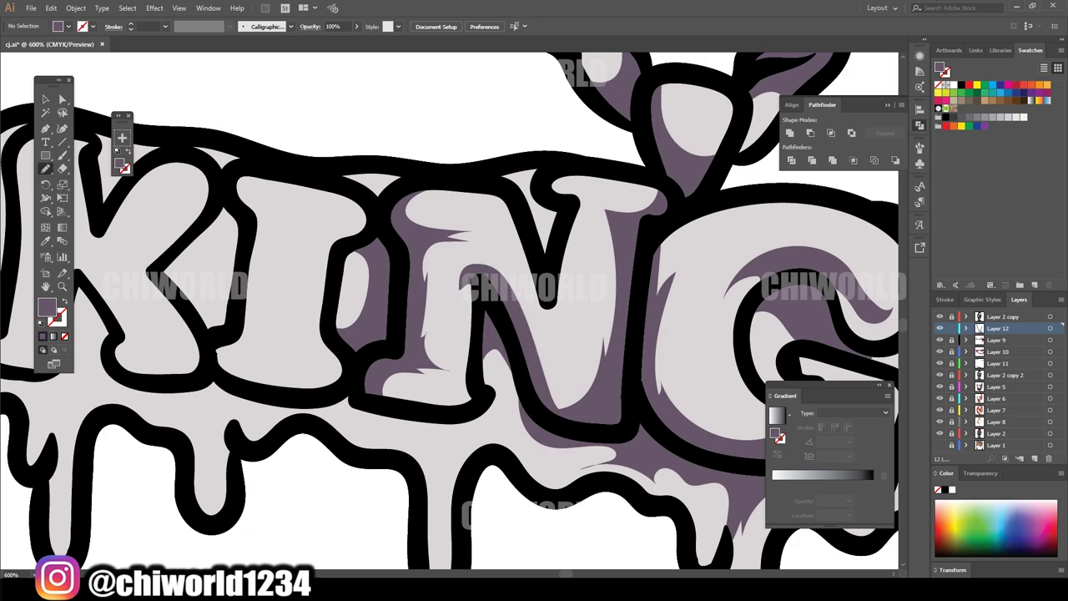
left_click_drag(551, 280, 482, 171)
scroll(534, 309, "down", 3)
scroll(376, 351, "up", 4)
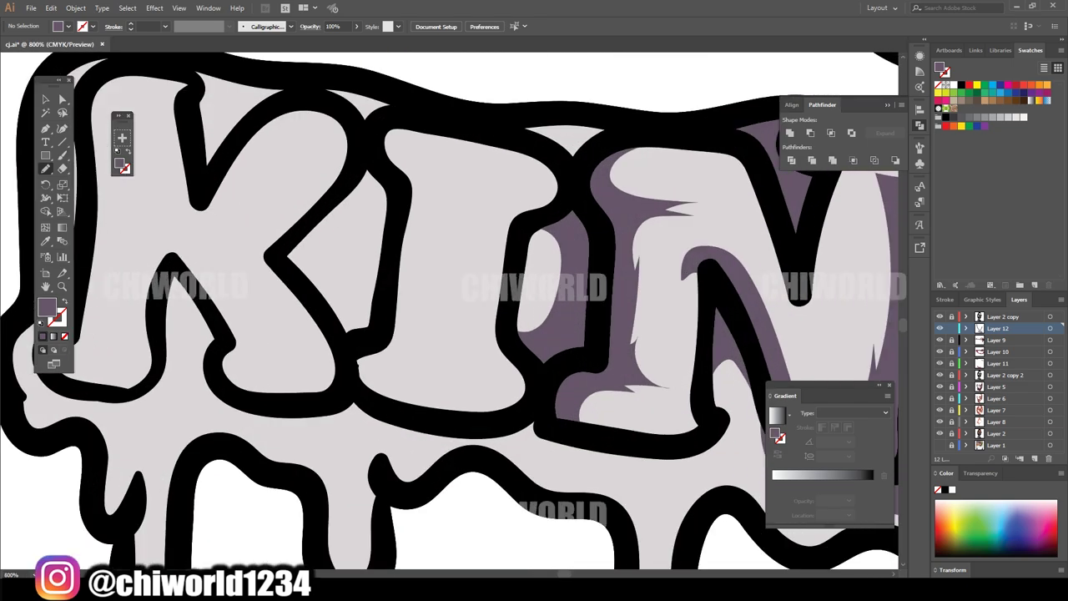
left_click_drag(476, 396, 409, 450)
mouse_move(517, 237)
left_mouse_down()
mouse_move(372, 163)
mouse_move(280, 311)
mouse_move(332, 391)
left_mouse_up()
- Shade the K, J, drip bump and remaining G/N edges, then fit the portrait in view
mouse_move(230, 380)
left_mouse_down()
mouse_move(197, 338)
mouse_move(156, 368)
left_mouse_up()
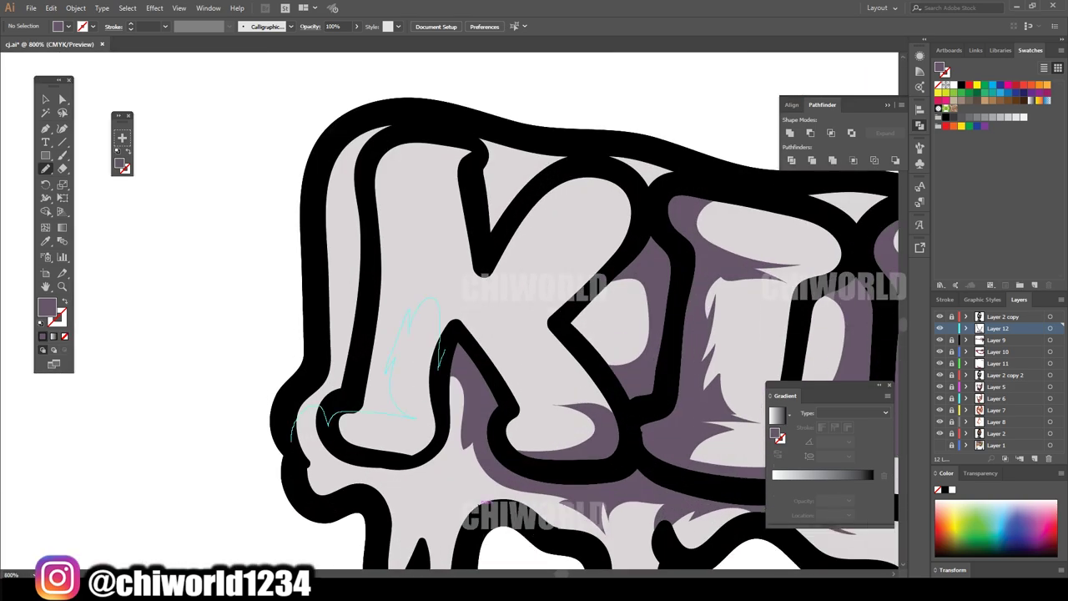
left_click_drag(441, 367, 511, 398)
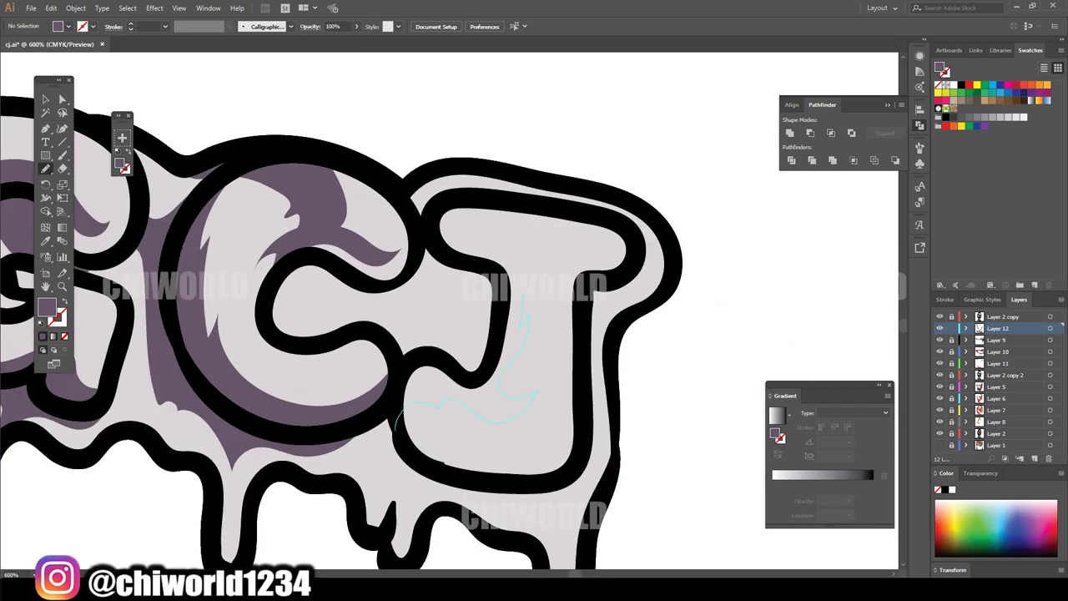
left_click_drag(440, 199, 521, 292)
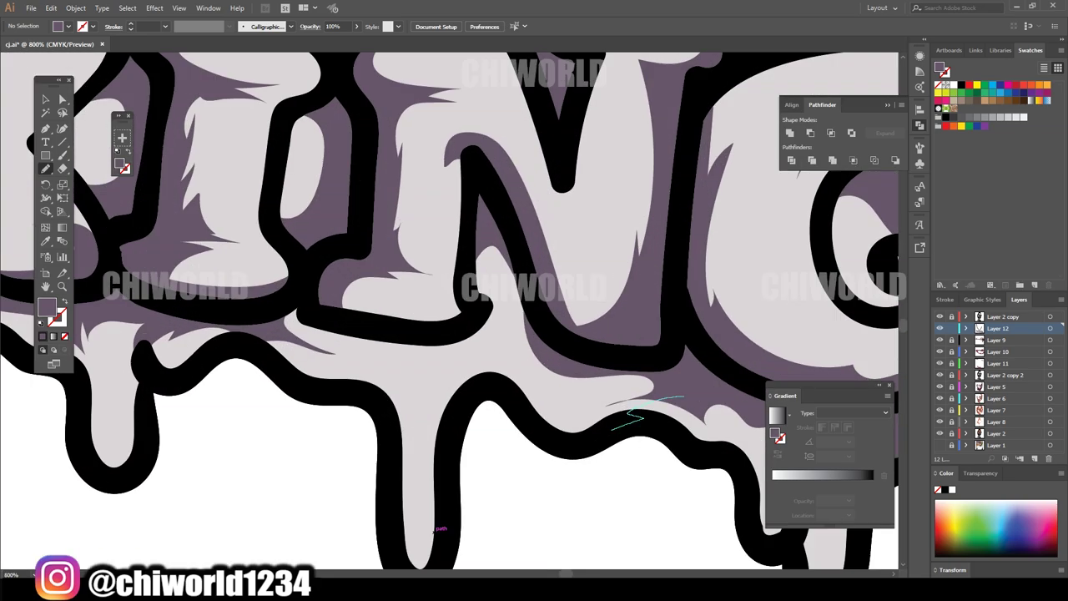
left_click_drag(447, 434, 517, 400)
left_click_drag(413, 376, 546, 288)
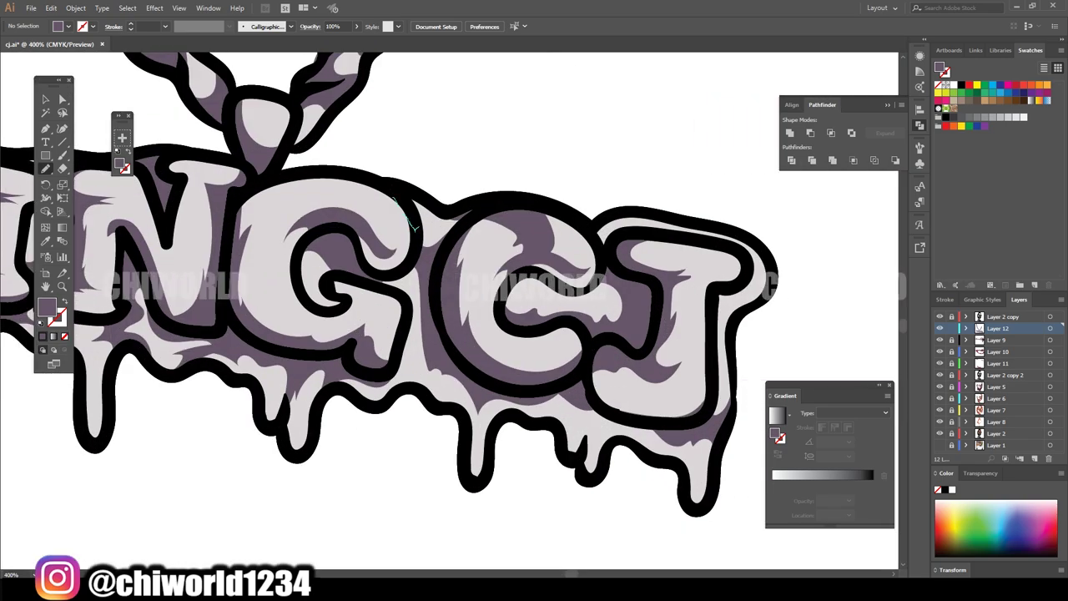
left_click_drag(415, 225, 475, 215)
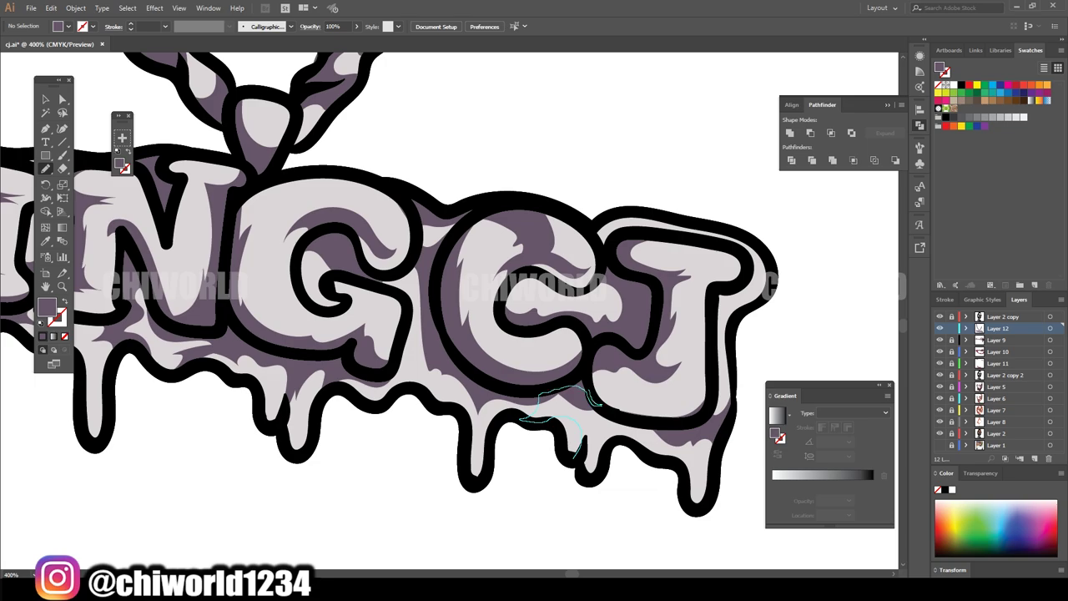
left_click_drag(594, 404, 709, 402)
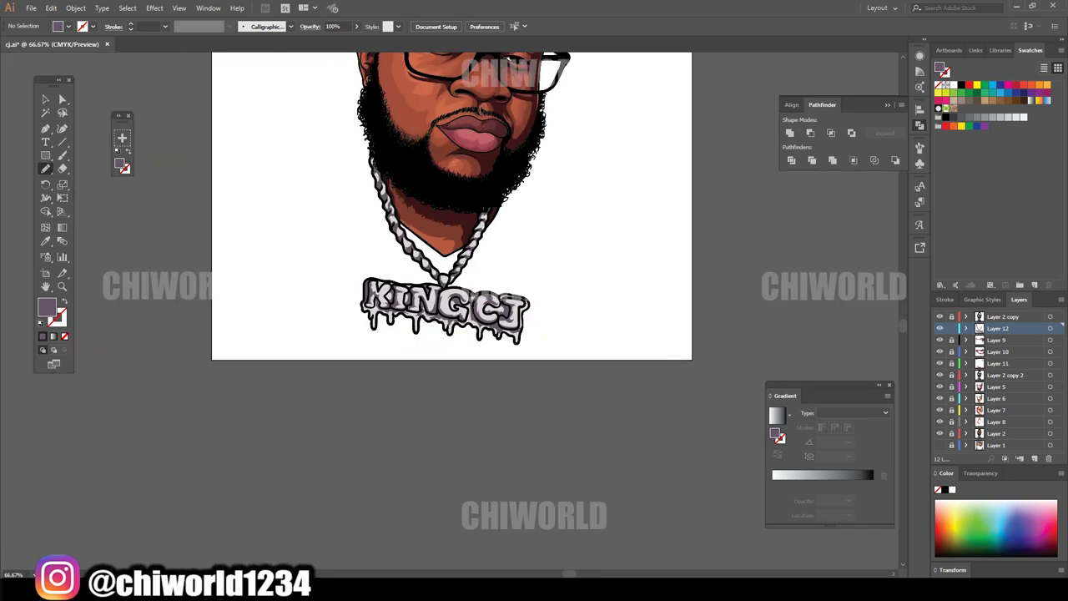
scroll(480, 481, "up", 3, "alt")
scroll(480, 481, "up", 3, "alt")
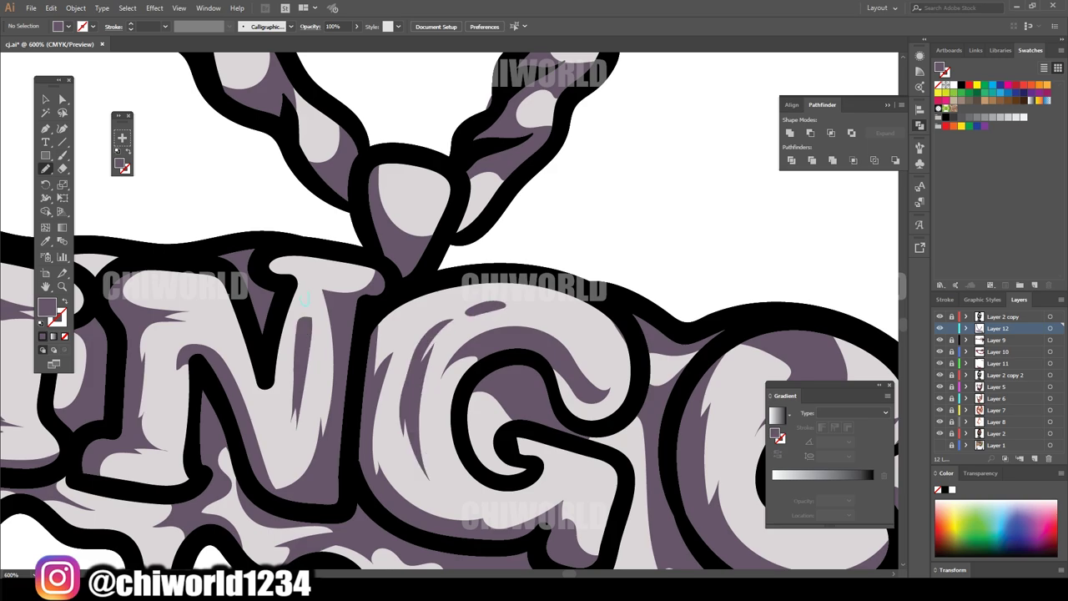
key("ctrl+minus")
key("ctrl+minus")
key("ctrl+minus")
key("ctrl+0")
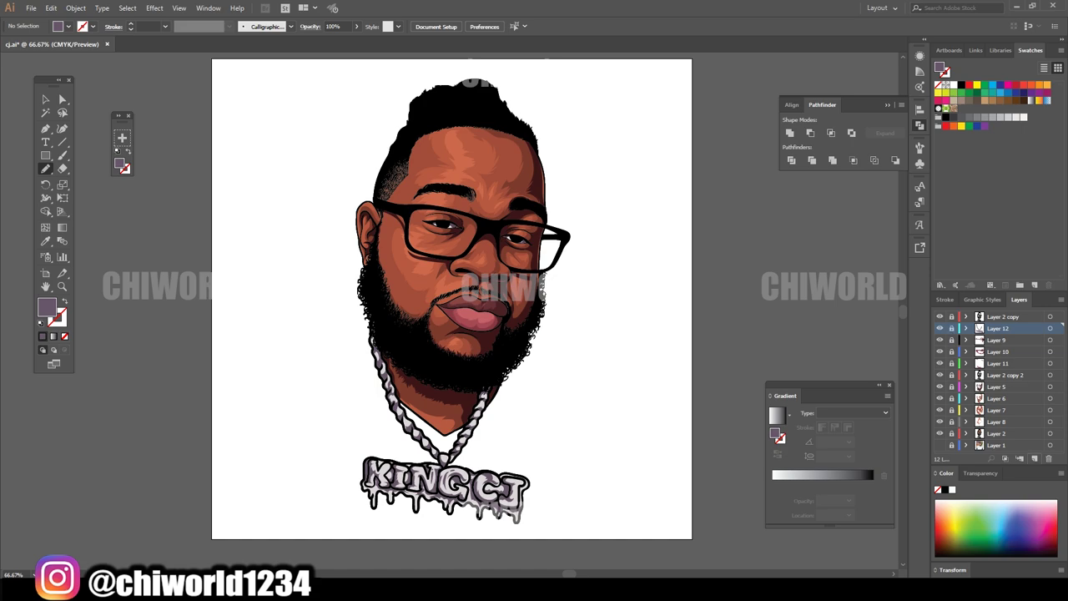
- Create a new layer and move it to the top of the layer stack
key("ctrl+l")
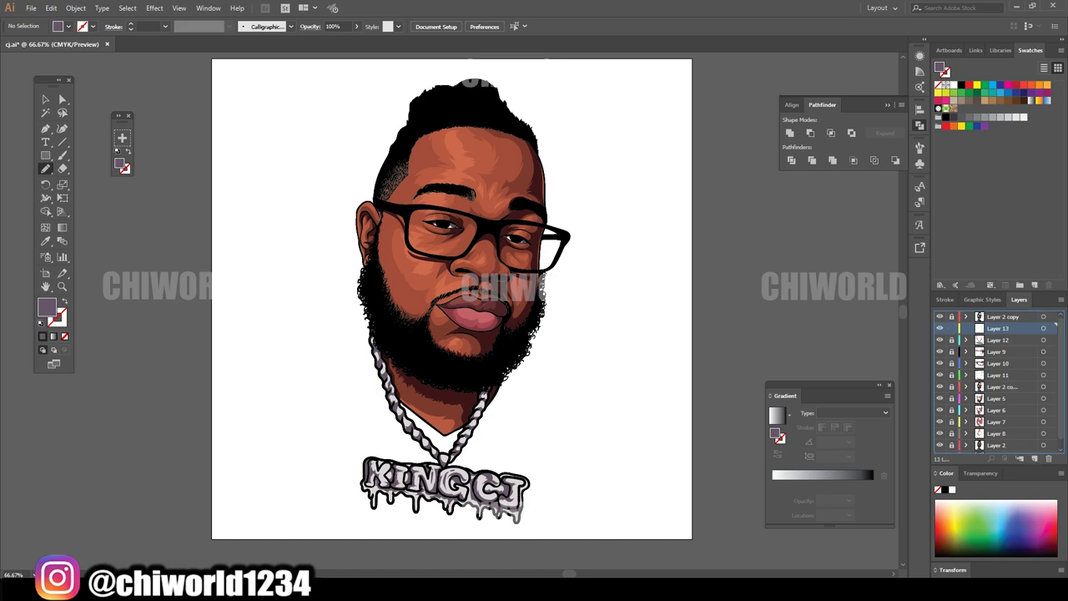
left_click_drag(998, 328, 998, 313)
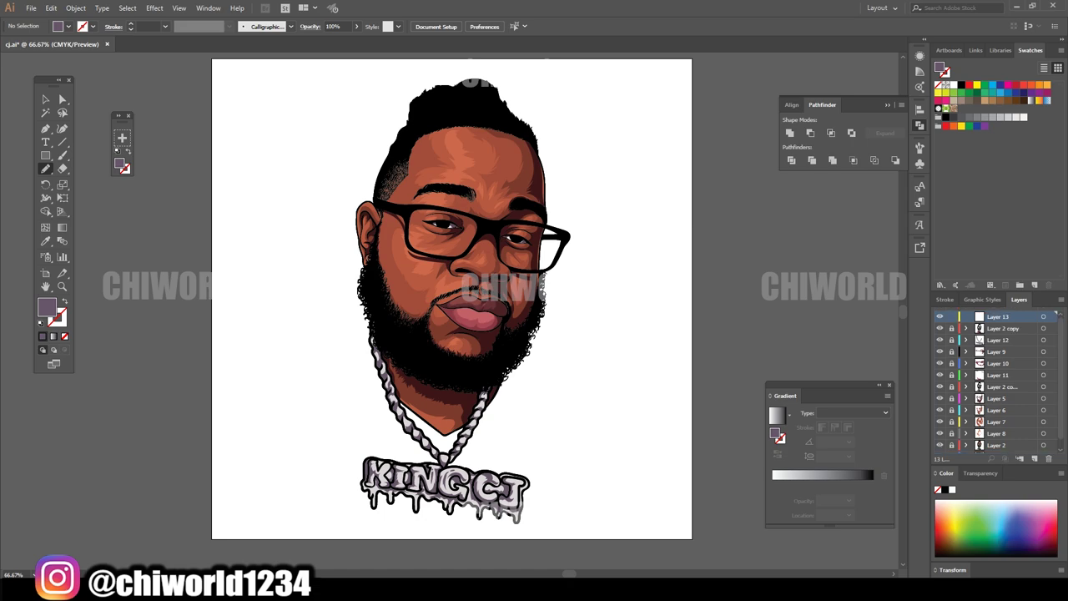
left_click(31, 8)
left_click(46, 87)
scroll(472, 222, "up", 1)
scroll(472, 222, "up", 1)
scroll(473, 223, "up", 1)
scroll(472, 223, "up", 1)
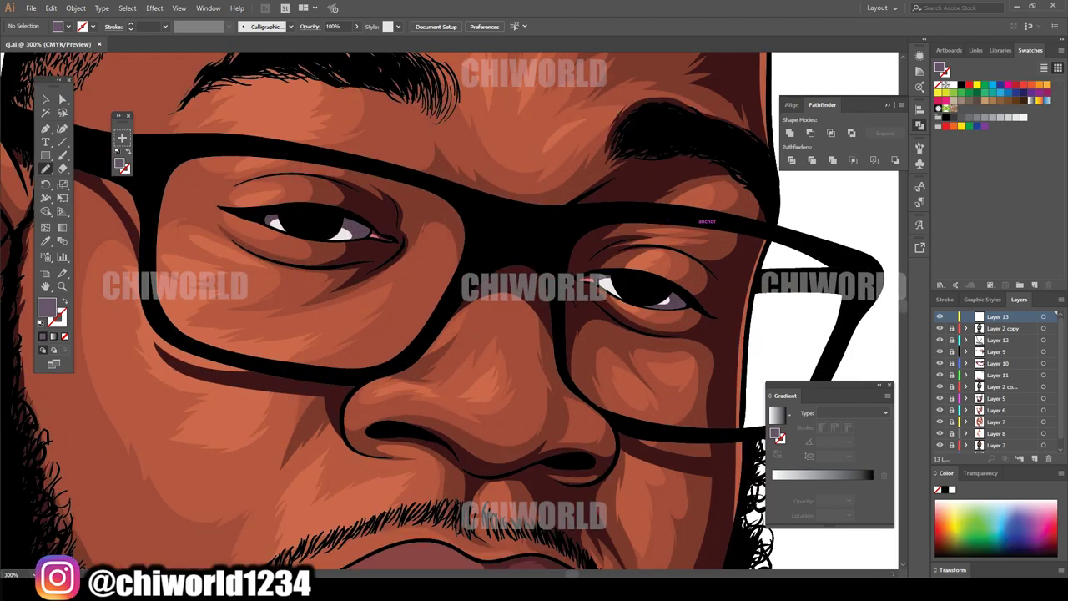
scroll(705, 224, "right", 1)
- Set the fill to #594B52 and paint dark crescent shading inside both eyes
double_click(47, 307)
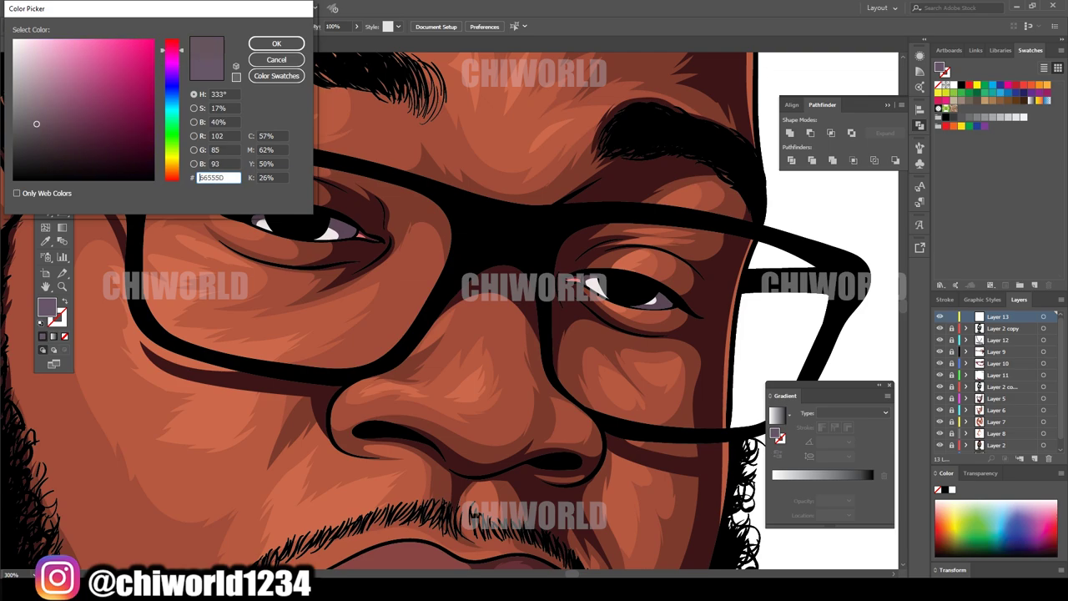
left_click_drag(36, 123, 33, 135)
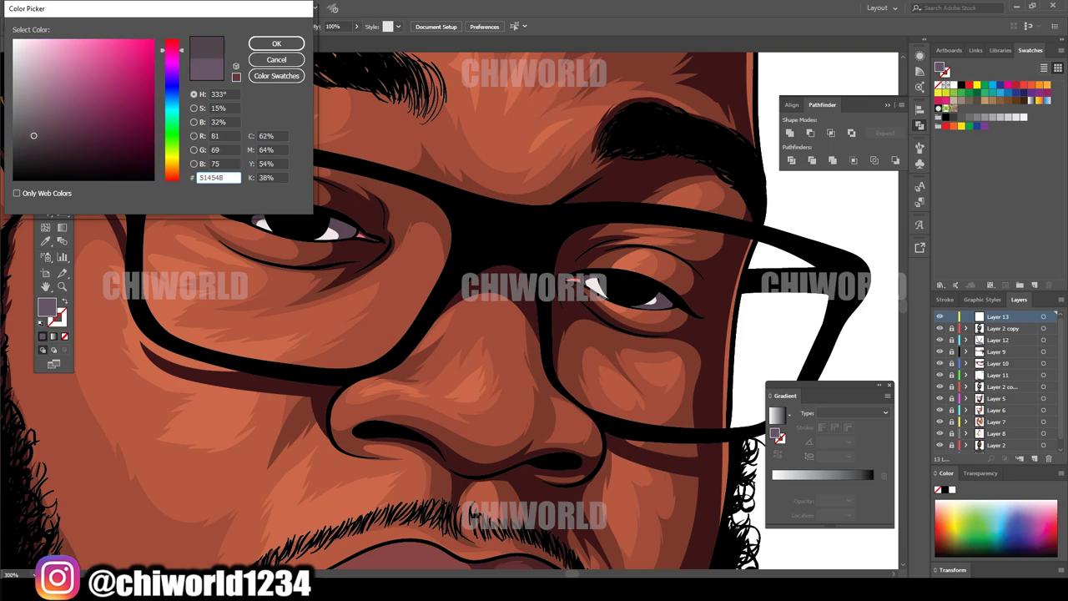
left_click(276, 43)
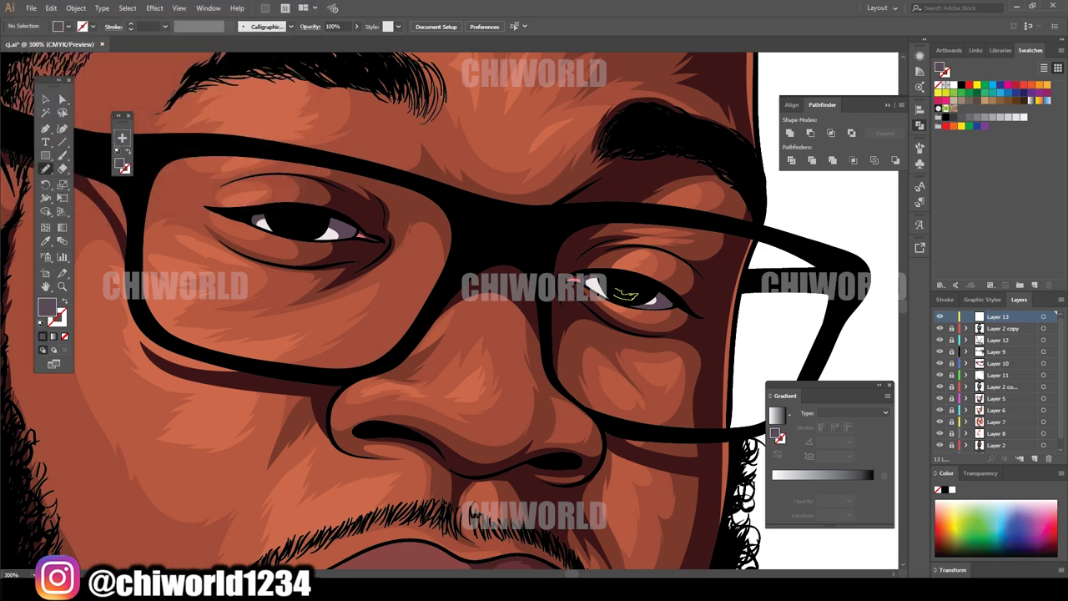
left_click_drag(615, 291, 634, 294)
left_click_drag(281, 224, 312, 228)
- Select both eye crescents and darken their fill to #43353D
key("ctrl+minus")
key("ctrl+minus")
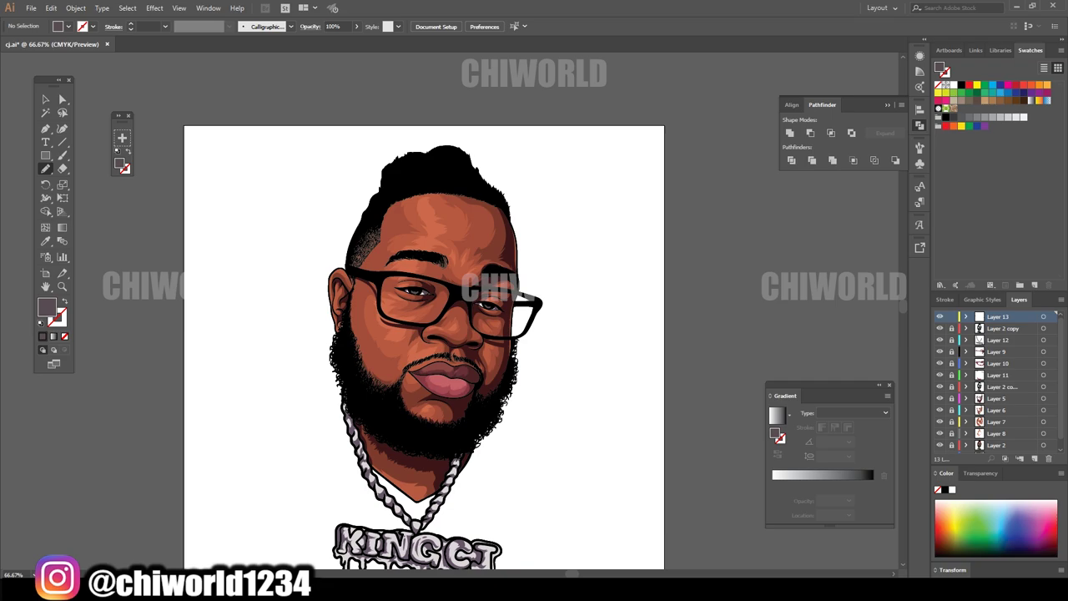
key("ctrl+plus")
key("ctrl+plus")
key("ctrl+plus")
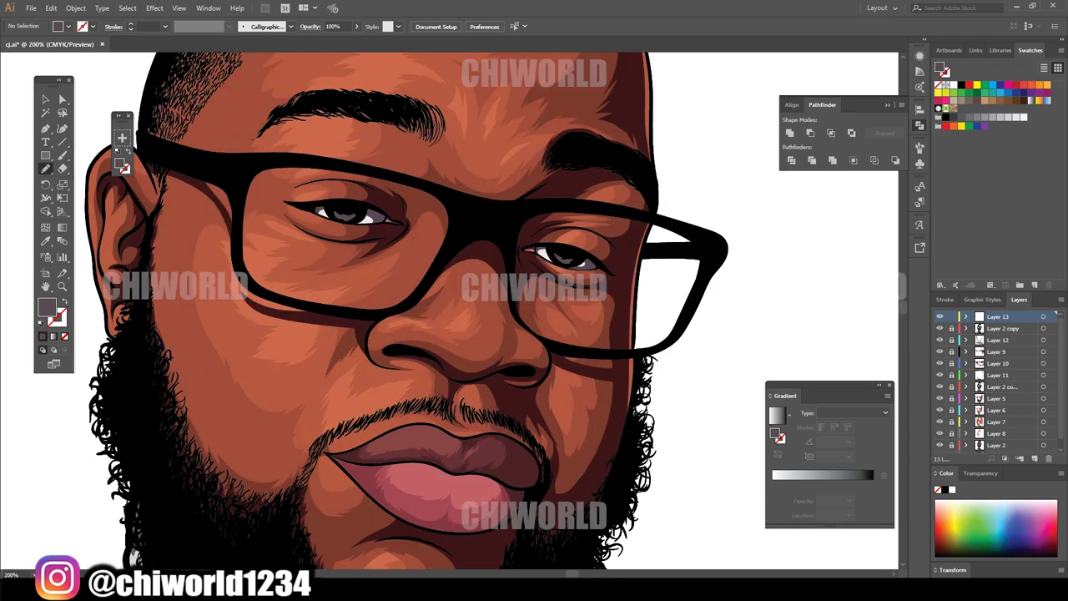
key("v")
left_click_drag(309, 161, 580, 271)
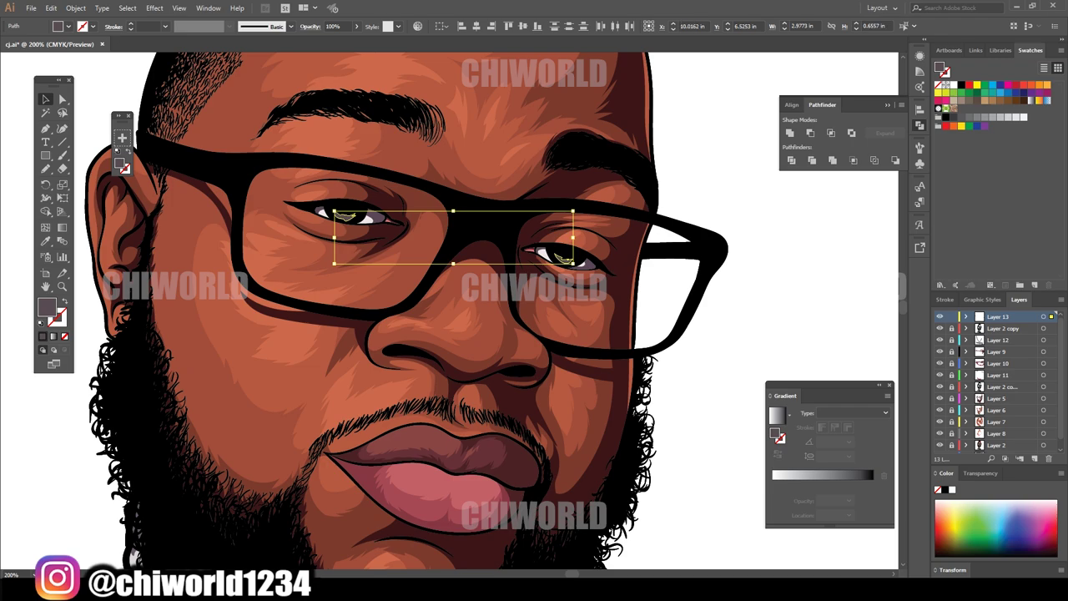
double_click(46, 306)
left_click(45, 143)
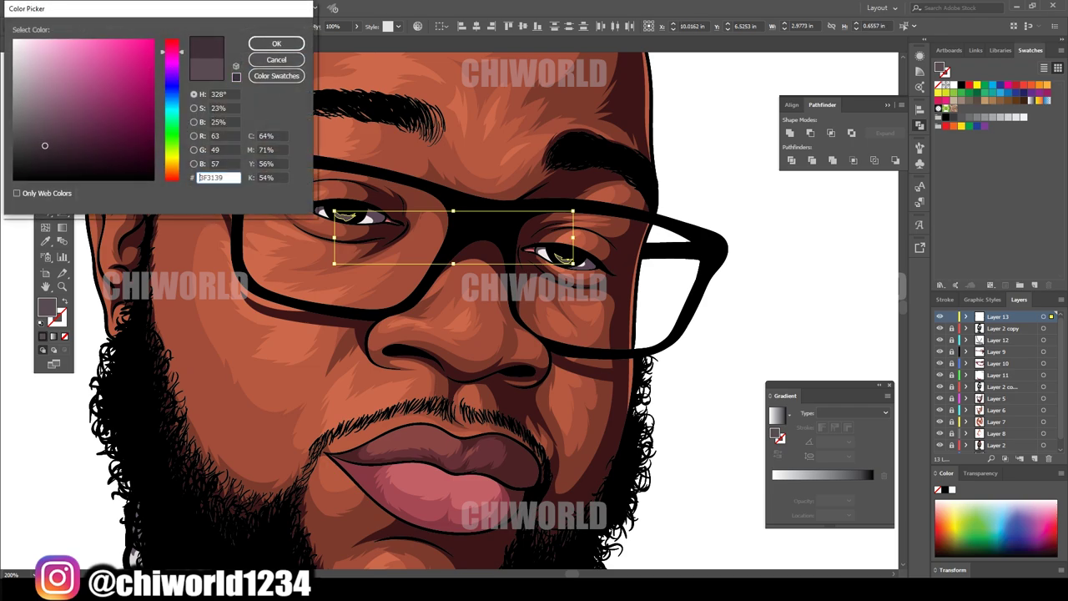
left_click(276, 43)
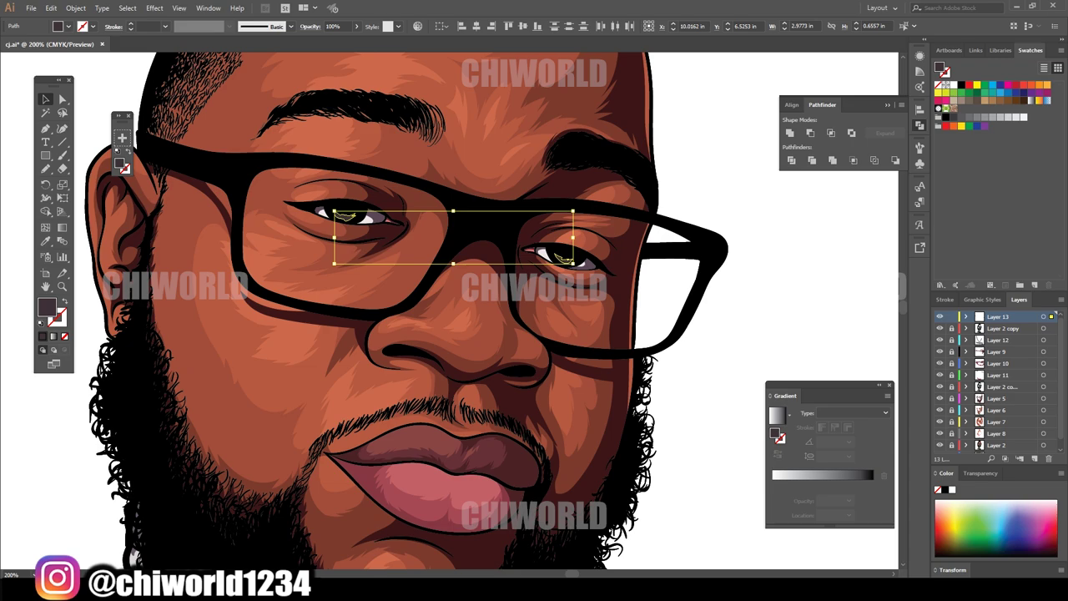
key("ctrl+minus")
key("ctrl+minus")
scroll(437, 341, "left", 1)
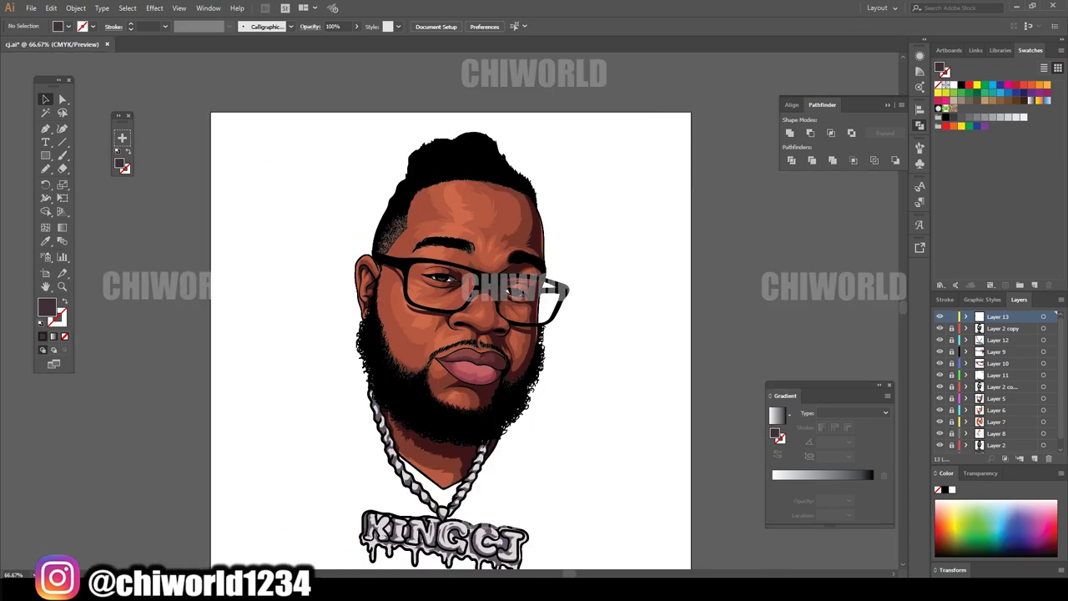
- Add another new top layer and apply the white-to-black gradient swatch as fill
key("ctrl+plus")
key("ctrl+plus")
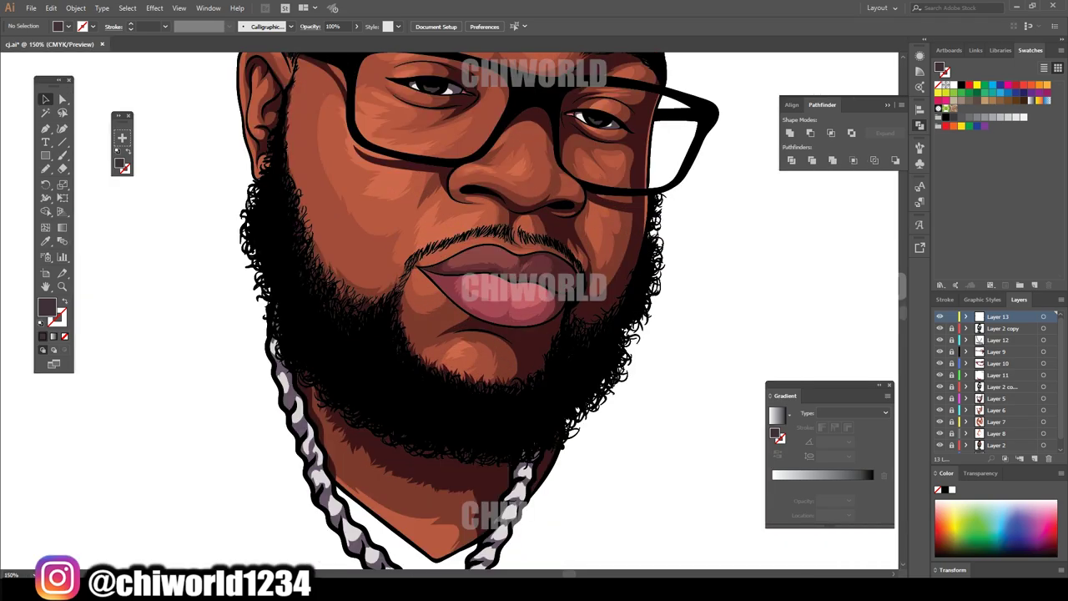
scroll(656, 334, "up", 3)
scroll(657, 334, "up", 1)
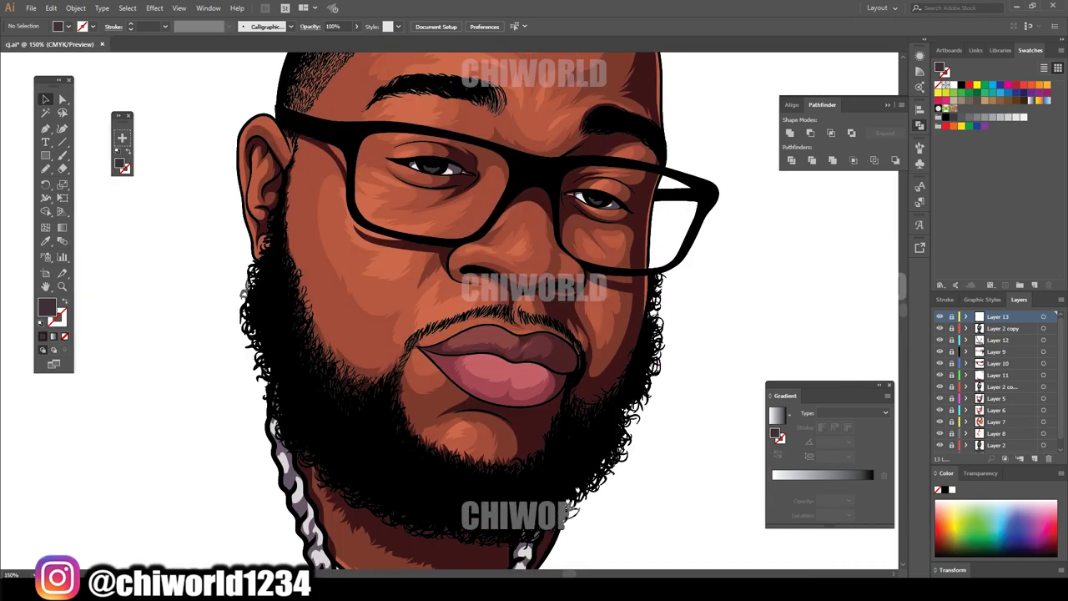
left_click(1035, 458)
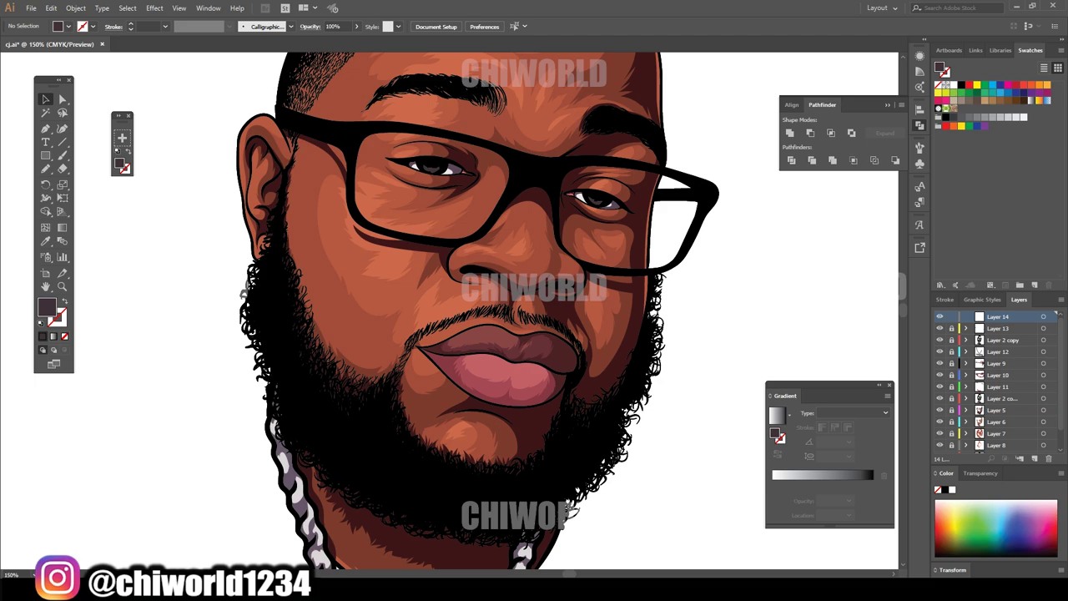
double_click(1040, 100)
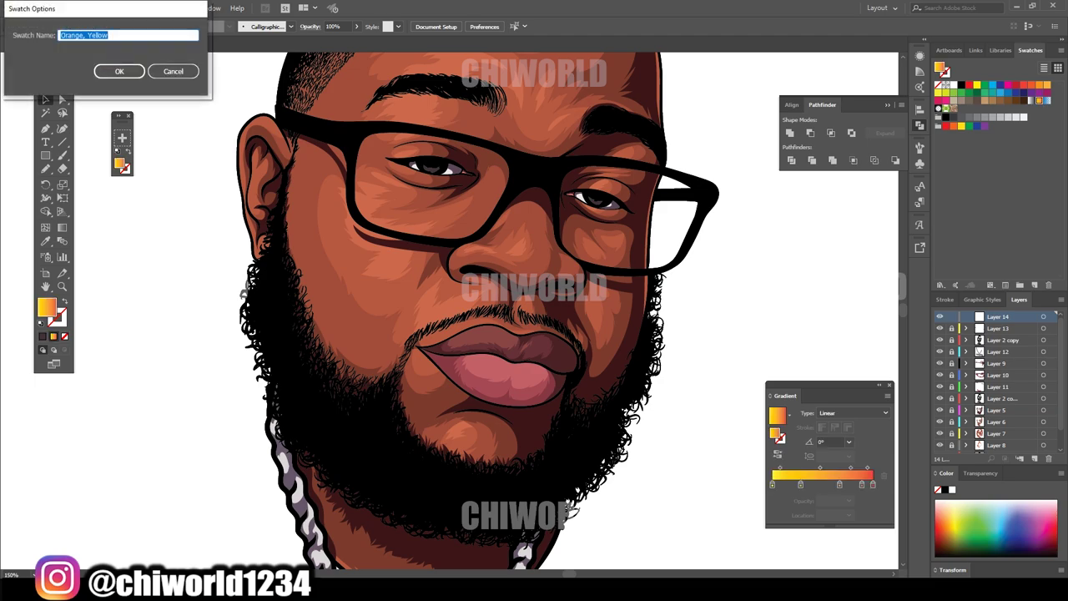
left_click(173, 71)
left_click(1032, 100)
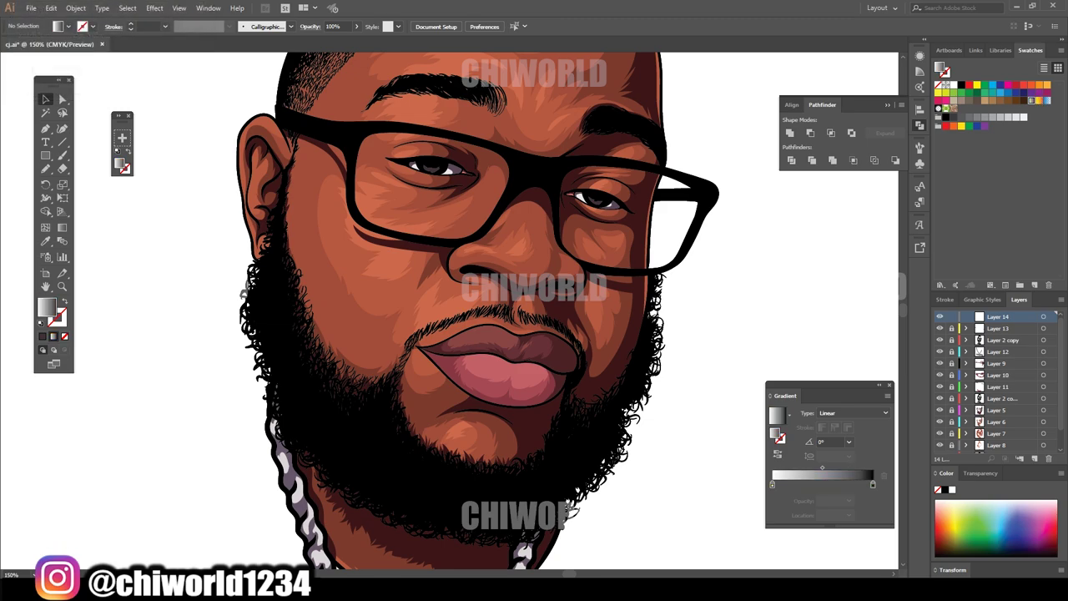
- Add a middle gradient stop and tint the end stops dark reddish brown
left_click(824, 484)
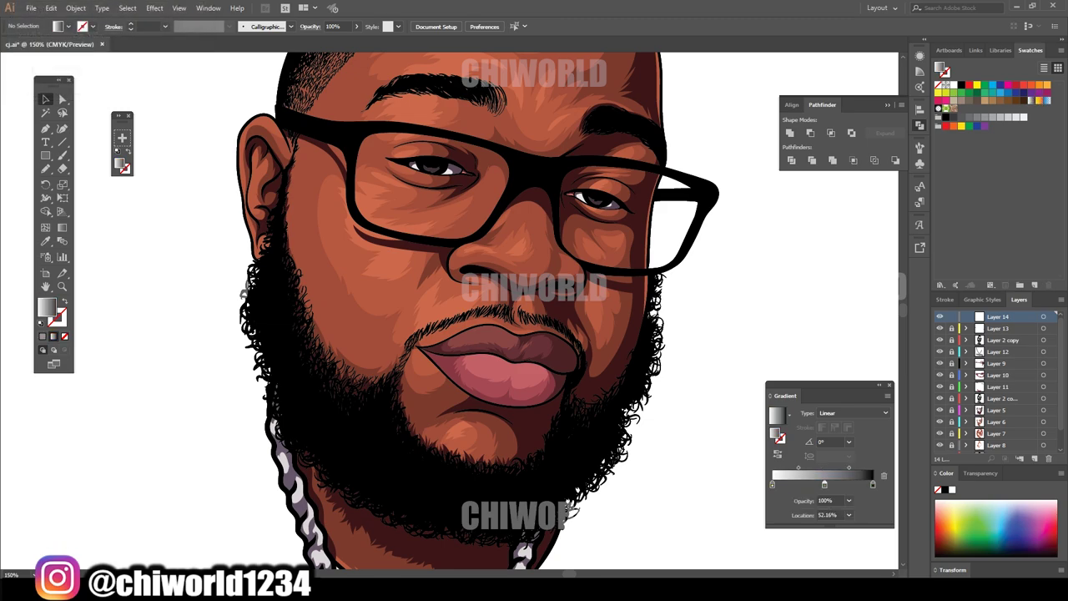
double_click(772, 484)
left_click(746, 434)
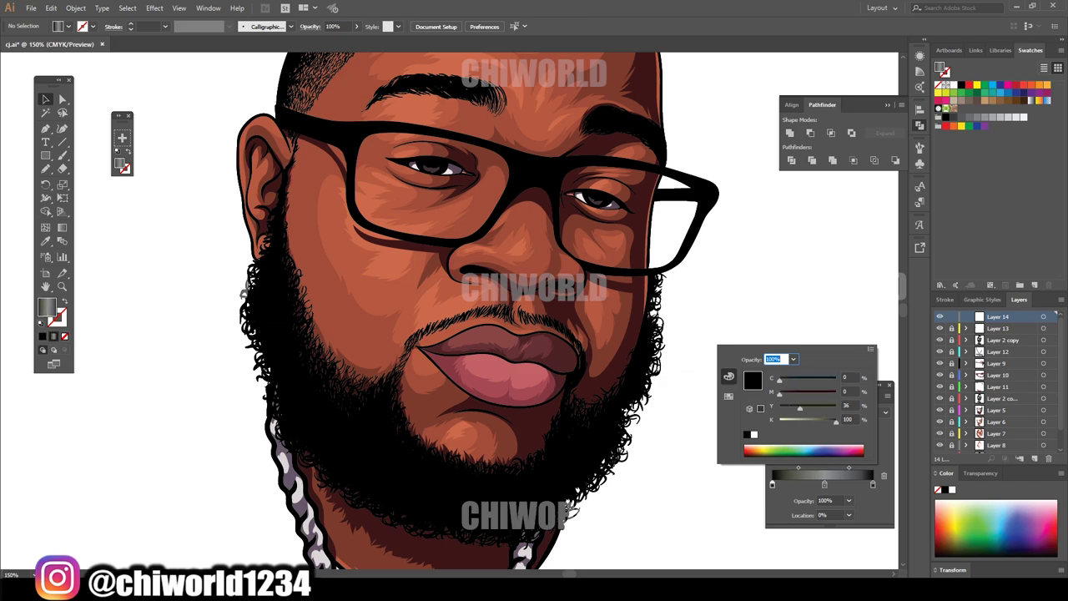
left_click_drag(779, 392, 793, 393)
left_click(873, 484)
double_click(873, 485)
left_click_drag(780, 392, 801, 392)
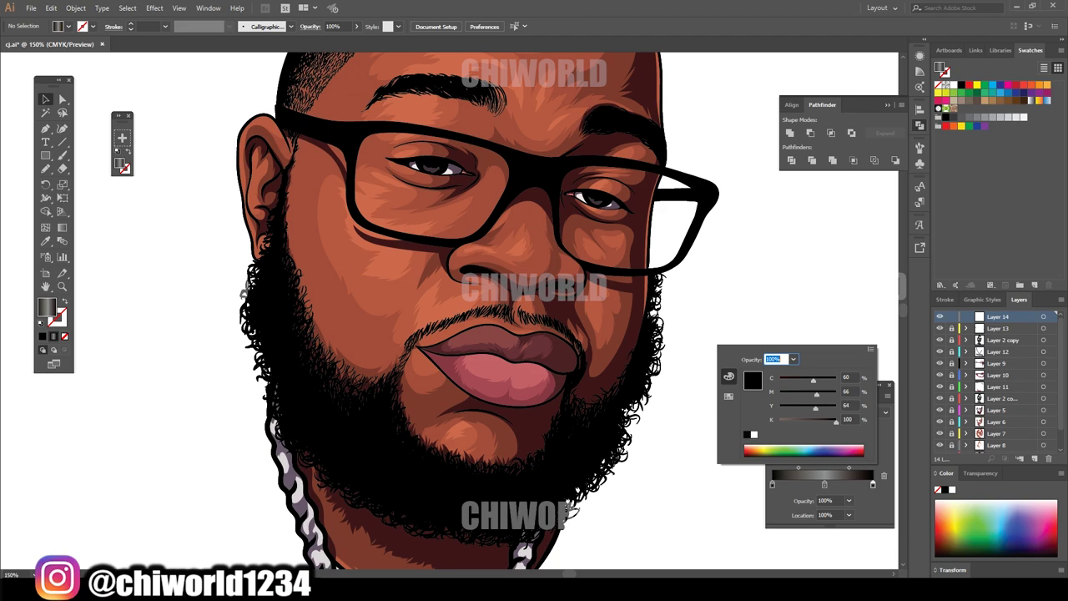
- Shift the gradient midpoints left, make the middle stop a darker tan-brown, and set black stroke, no fill
double_click(772, 485)
mouse_move(849, 468)
left_mouse_down()
mouse_move(813, 468)
mouse_move(840, 468)
left_mouse_up()
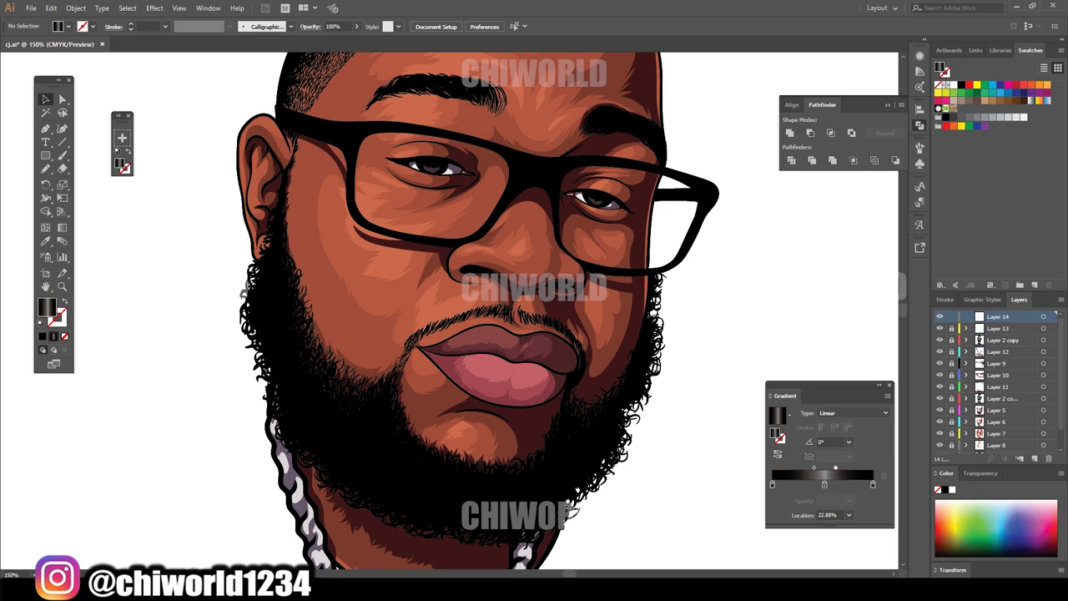
left_click_drag(813, 468, 813, 468)
left_click(825, 485)
double_click(825, 484)
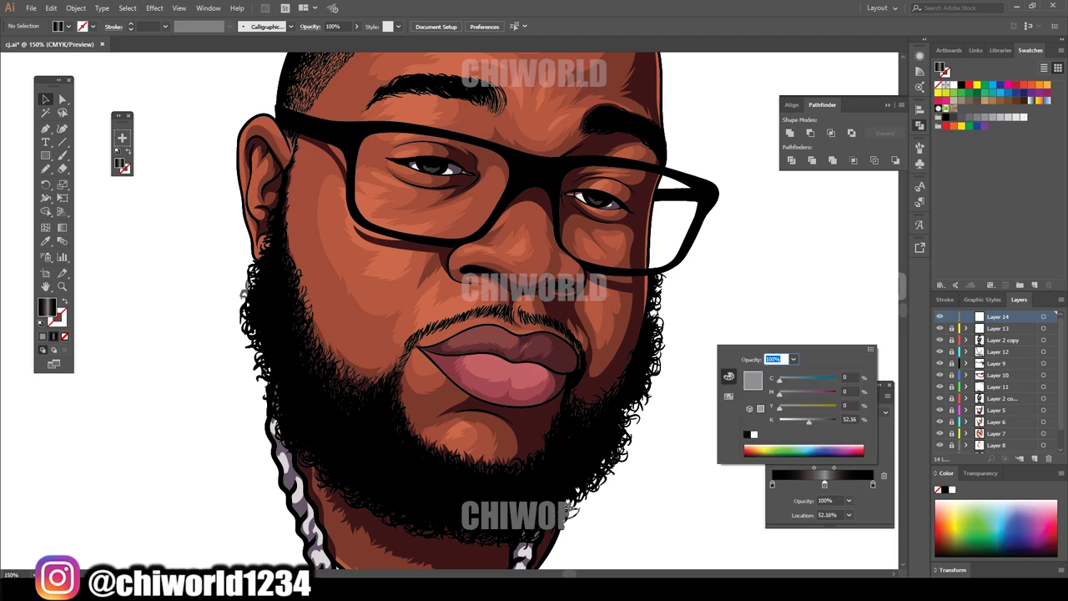
left_click_drag(780, 392, 799, 379)
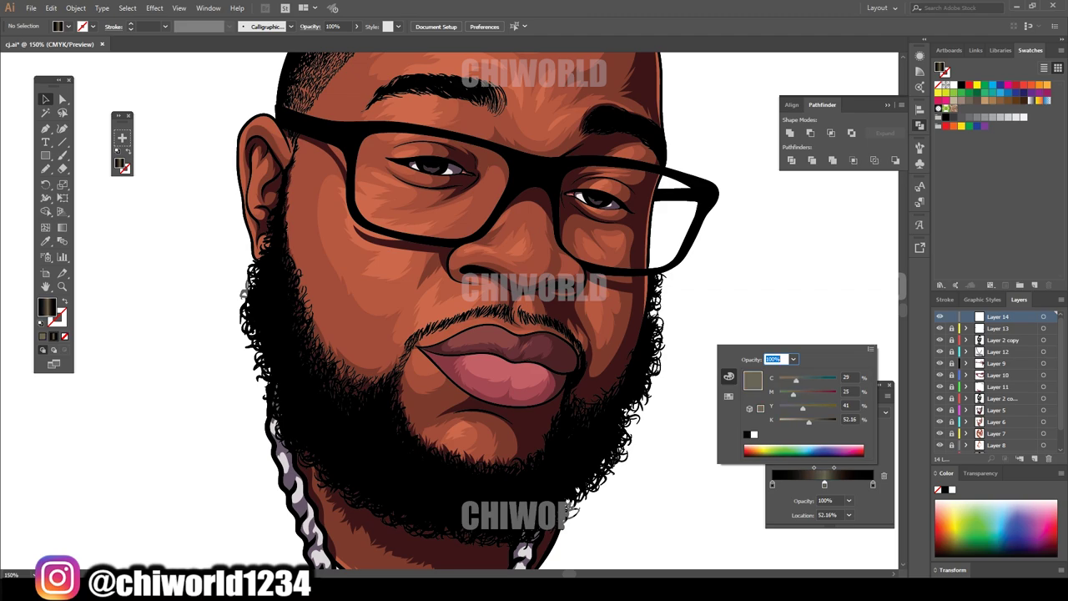
left_click_drag(809, 422, 820, 422)
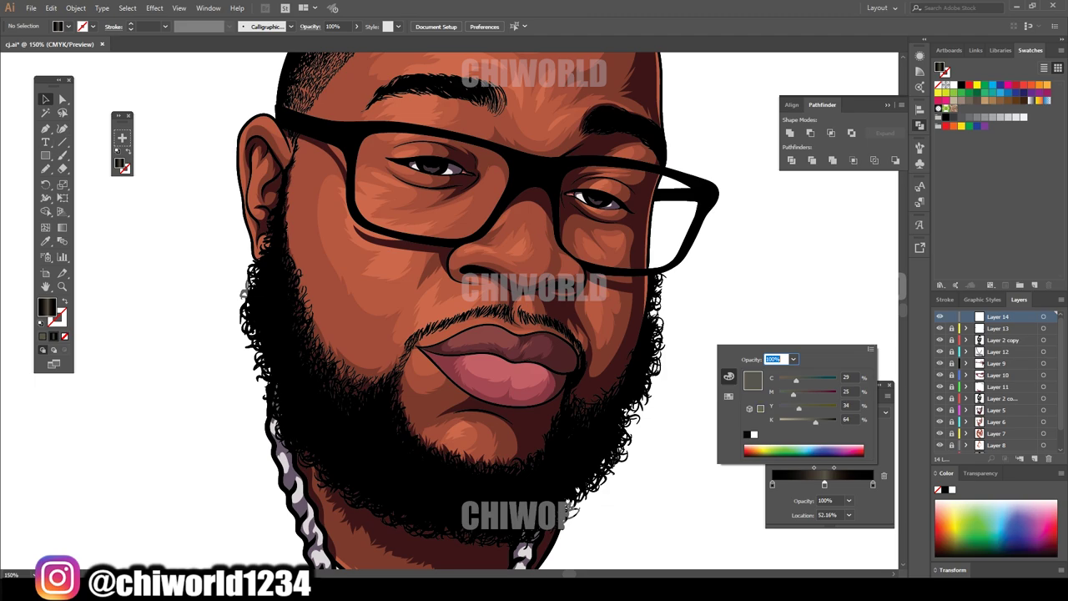
key("Return")
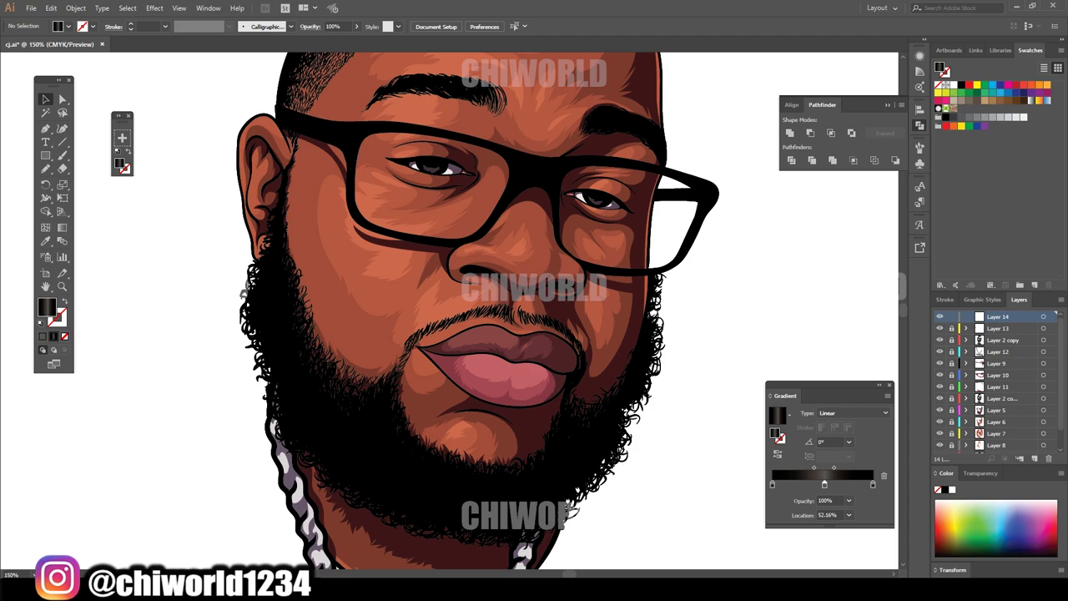
key("b")
key("shift+x")
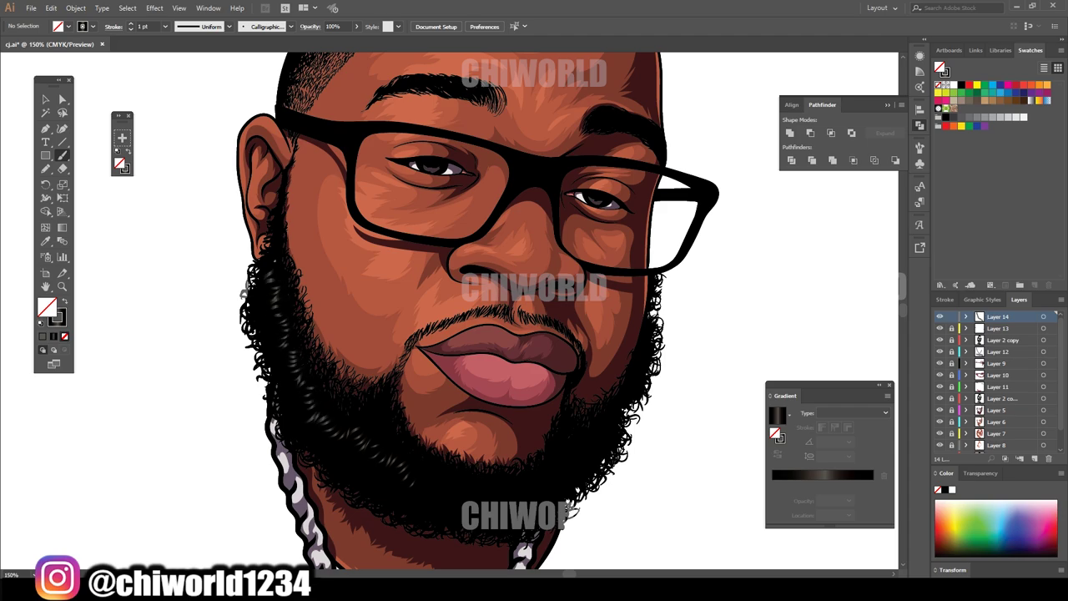
- Paint a light grey curl stroke in the lower beard
scroll(243, 294, "up", 1)
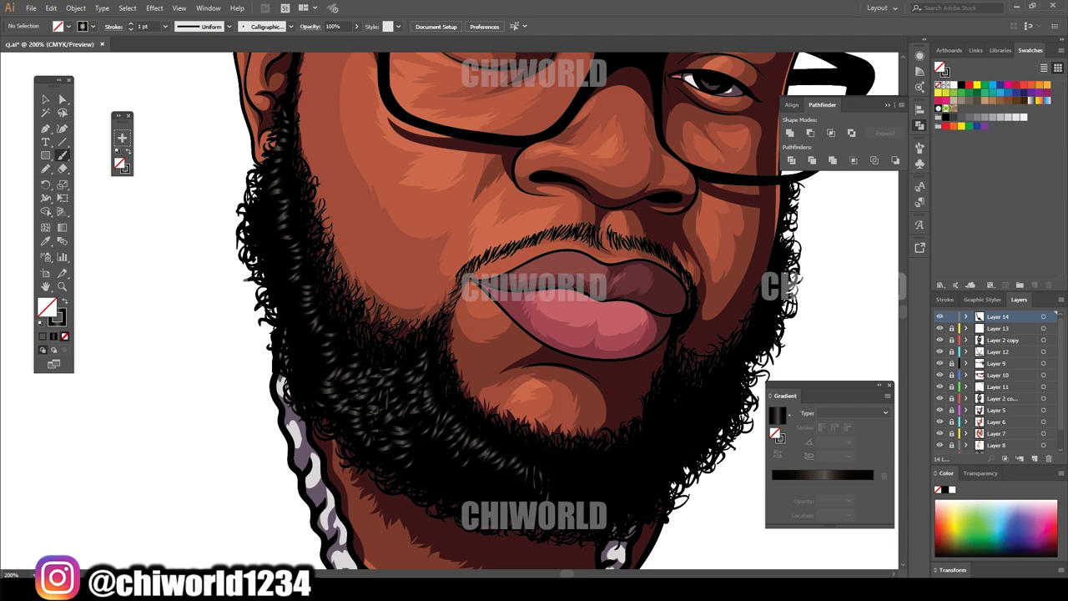
key("ctrl+minus")
key("ctrl+minus")
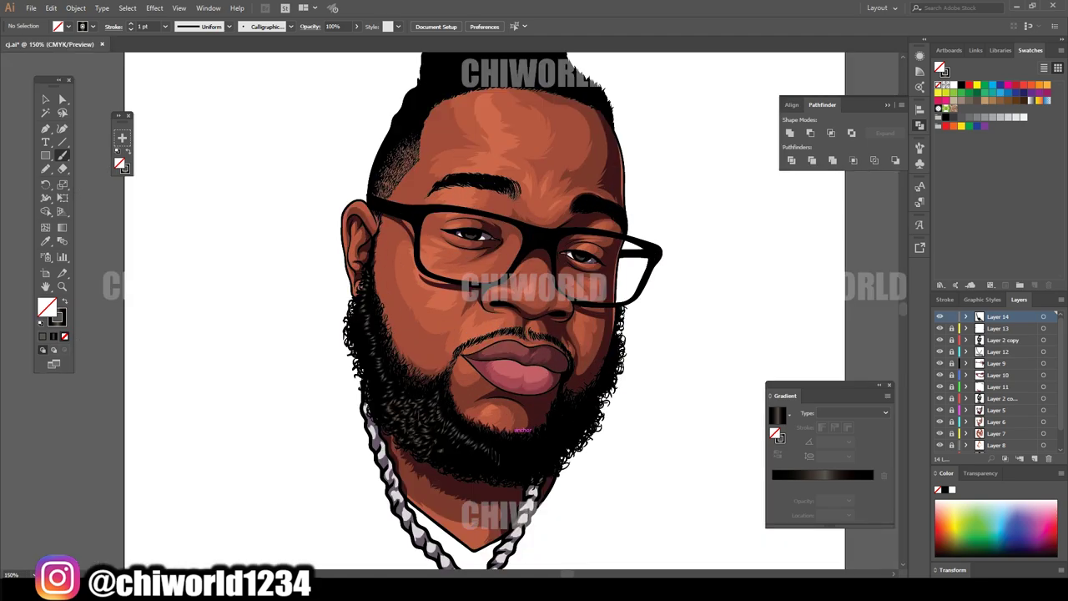
key("ctrl+plus")
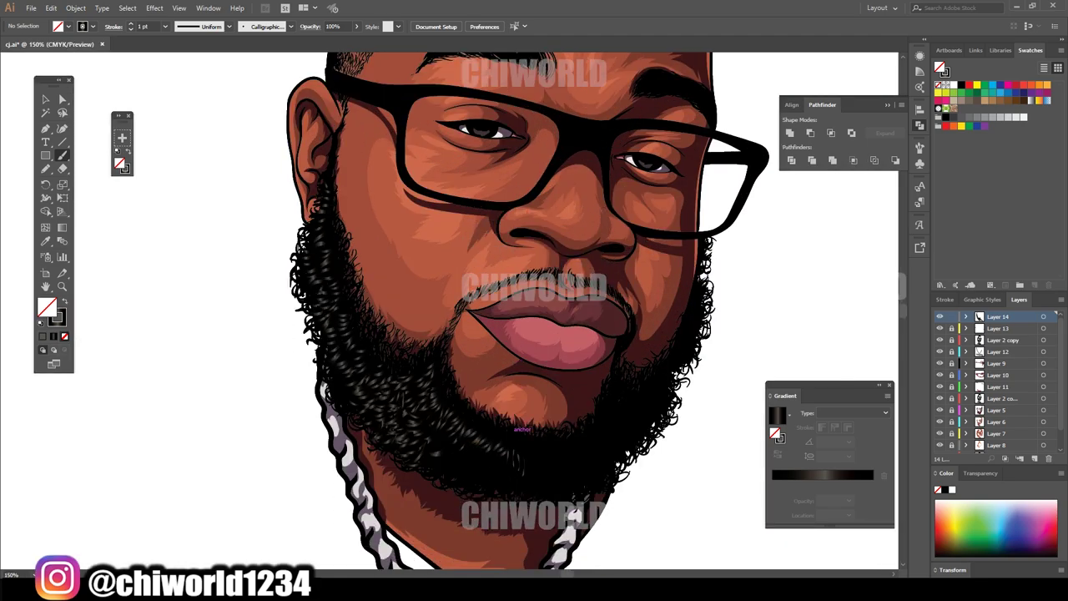
key("ctrl+minus")
key("ctrl+plus")
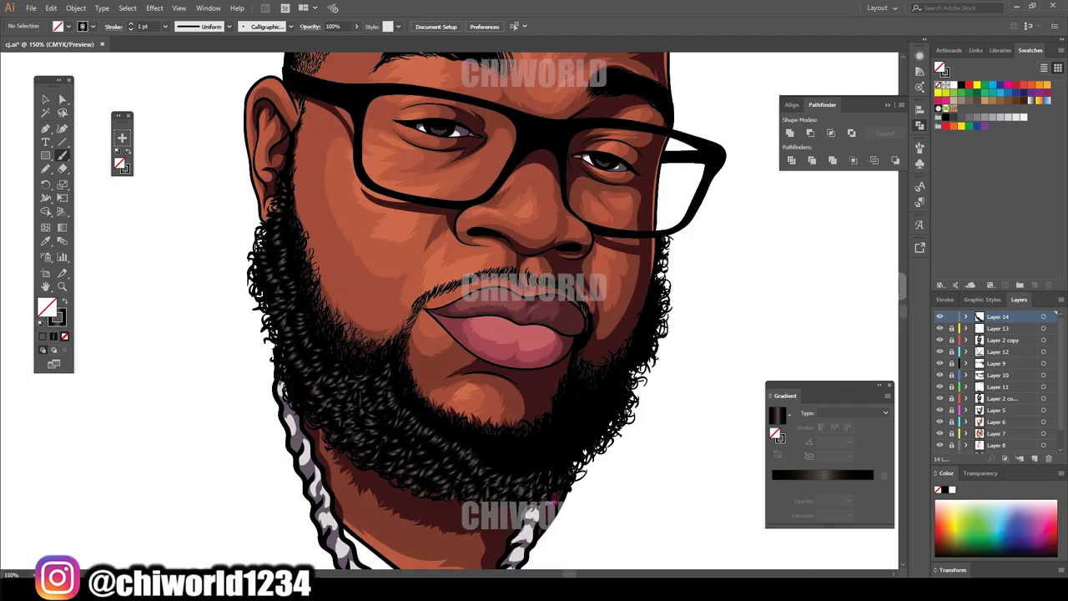
left_click_drag(419, 458, 454, 453)
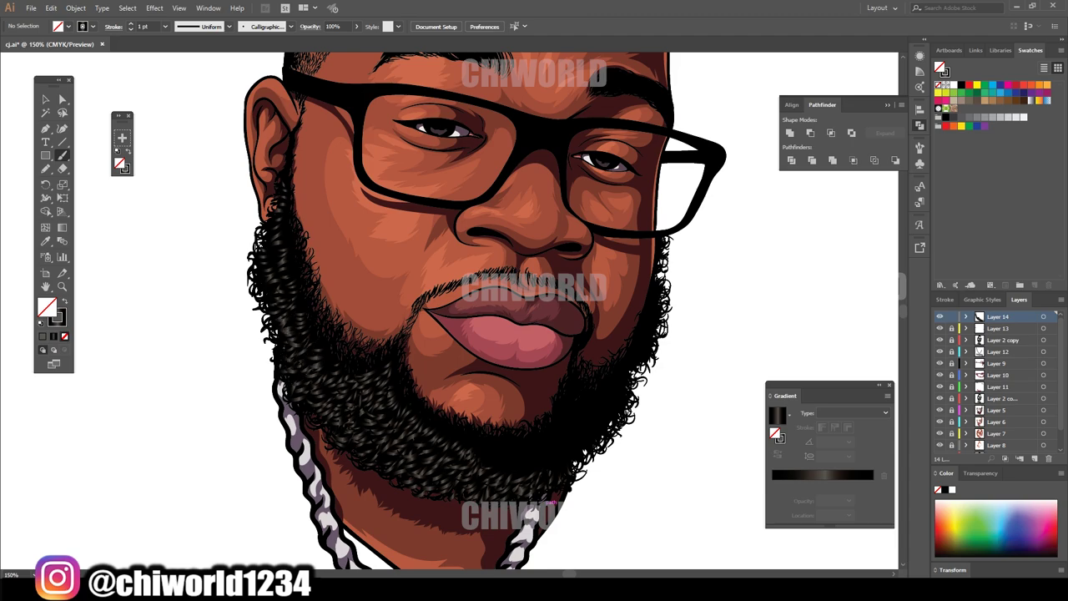
- Review a beard gradient stop colour, deselect, and return to the Paintbrush zoomed in
key("ctrl+0")
key("v")
double_click(824, 485)
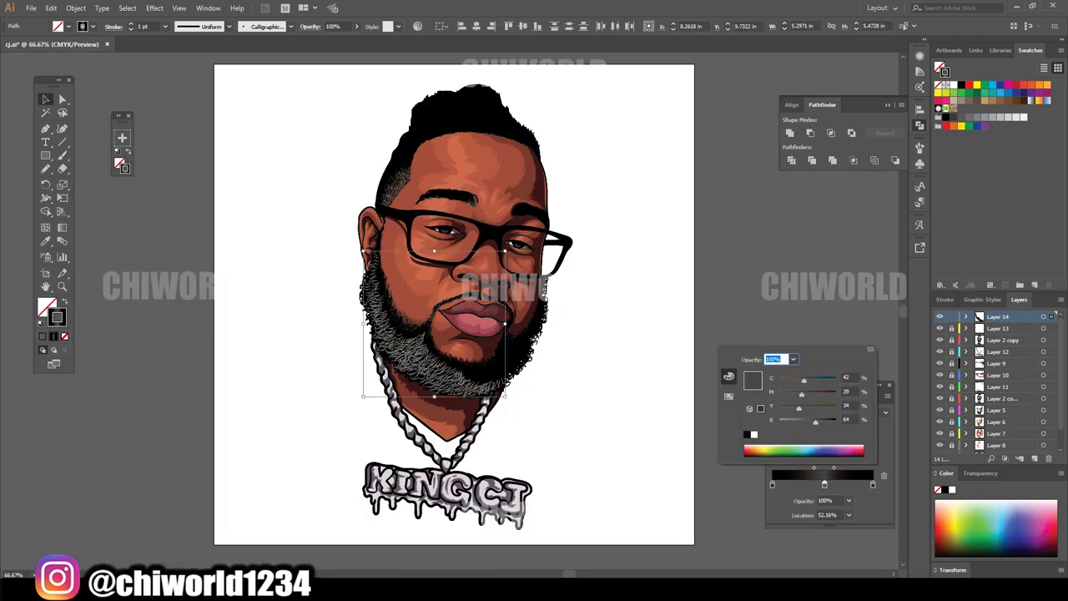
key("Escape")
key("ctrl+shift+a")
key("b")
key("ctrl+plus")
key("ctrl+plus")
key("ctrl+plus")
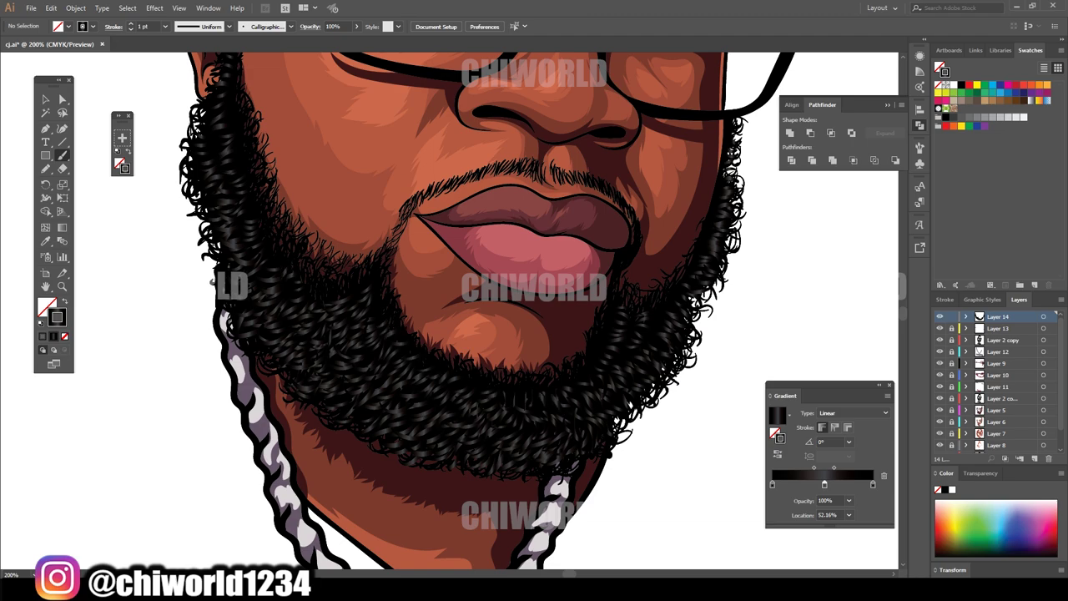
- Check the new hair strands, then deselect and return to the Paintbrush
scroll(534, 308, "up", 6)
scroll(534, 309, "up", 5)
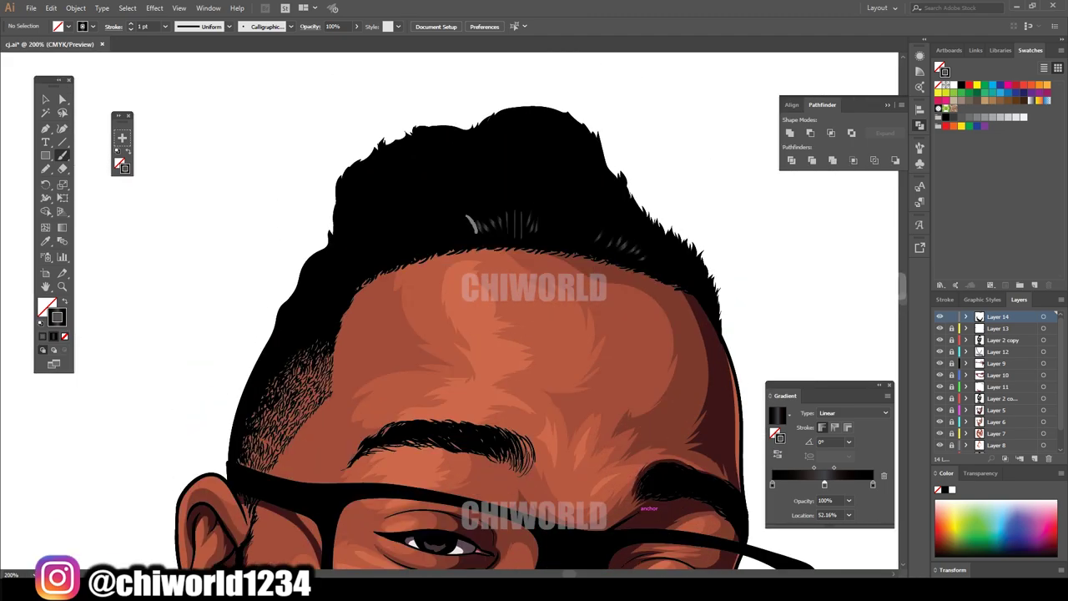
key("v")
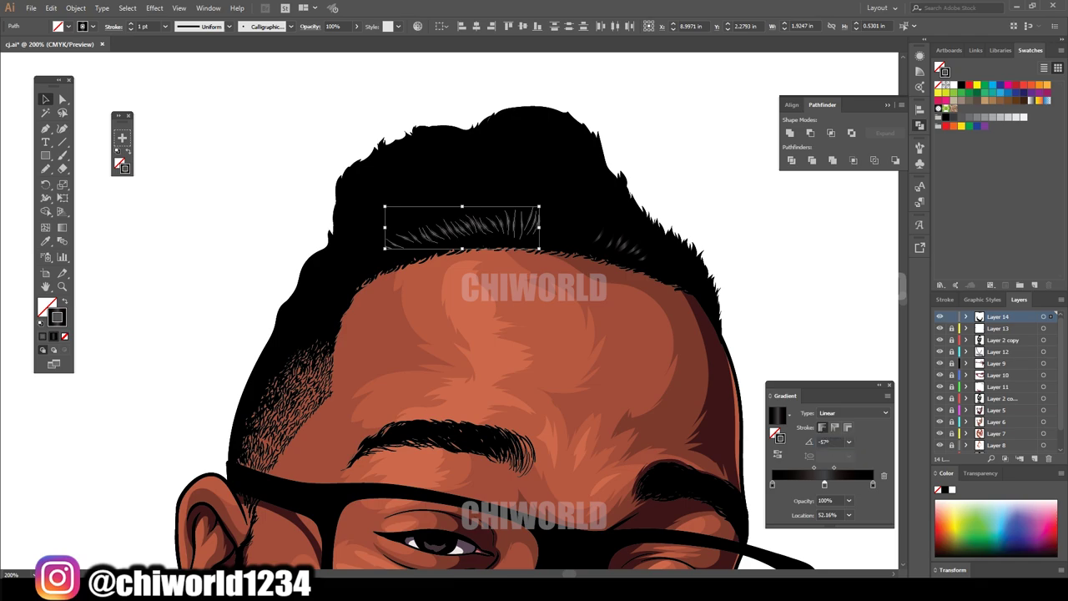
key("ctrl+shift+a")
key("b")
scroll(501, 117, "down", 3)
scroll(501, 117, "up", 1)
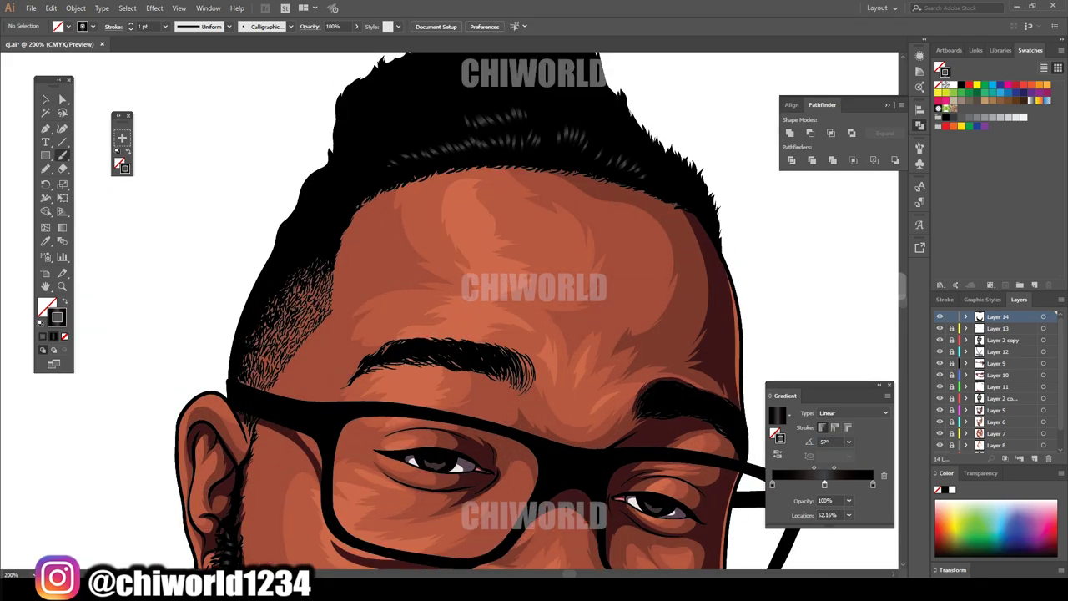
key("ctrl+0")
scroll(494, 248, "up", 3)
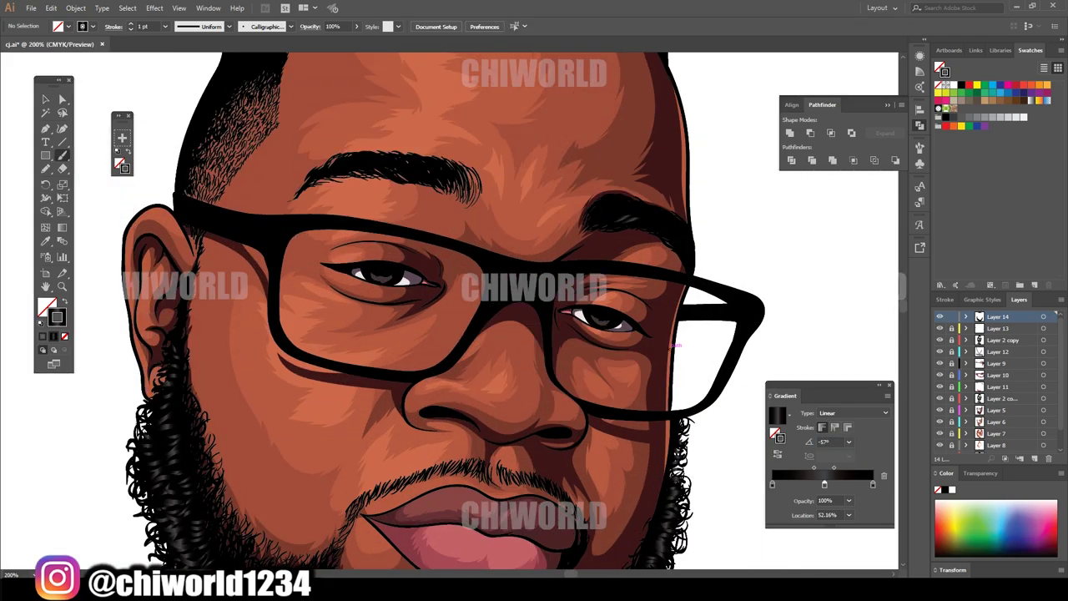
scroll(672, 343, "up", 1)
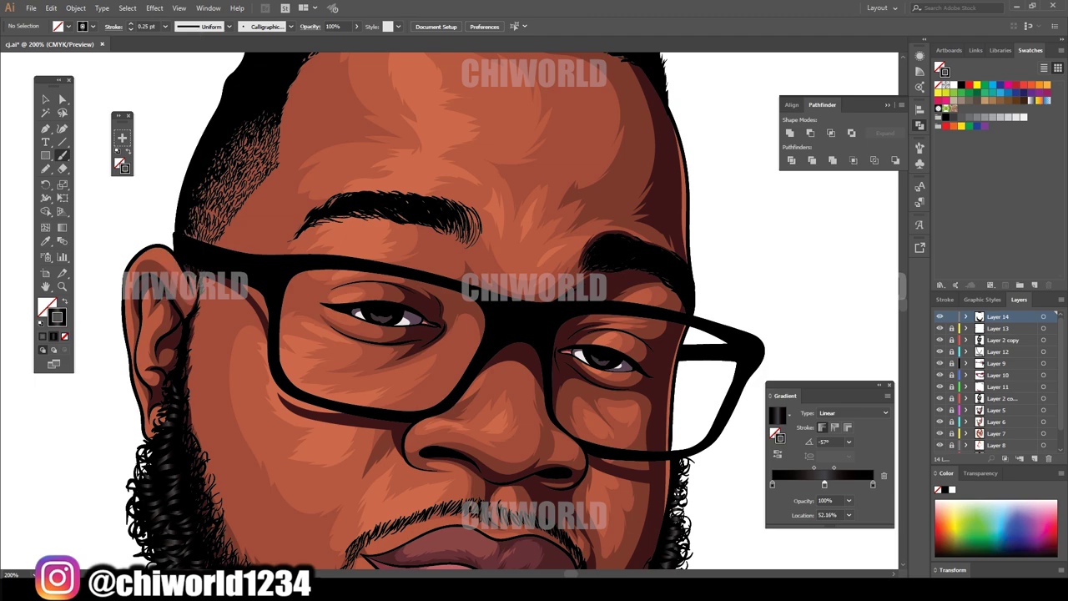
- Paint light strands on the right eyebrow with a -110° gradient angle
mouse_move(622, 262)
left_mouse_down()
mouse_move(645, 251)
mouse_move(628, 241)
left_mouse_up()
type("v")
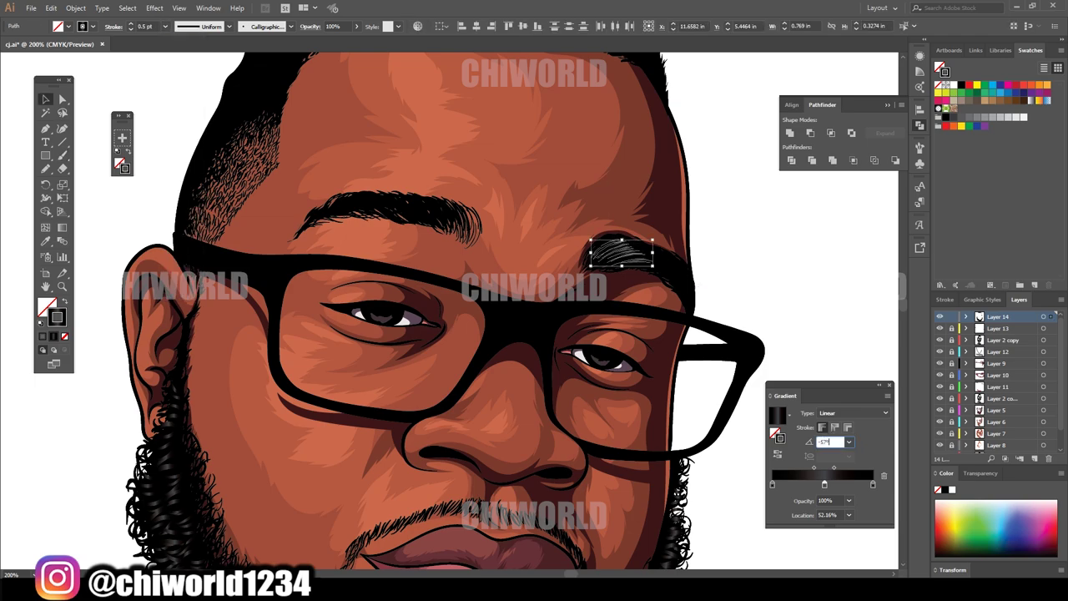
type("-110")
key("Return")
key("ctrl+shift+a")
key("b")
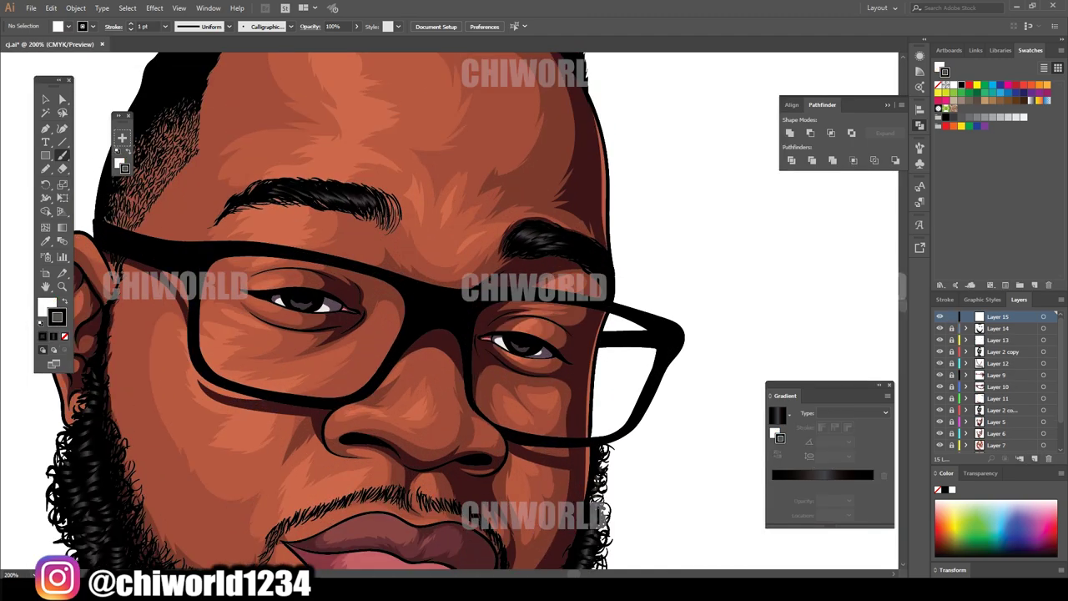
- Brush white highlights along the edges of both glasses lenses with no fill
key("shift+x")
left_click_drag(359, 391, 404, 298)
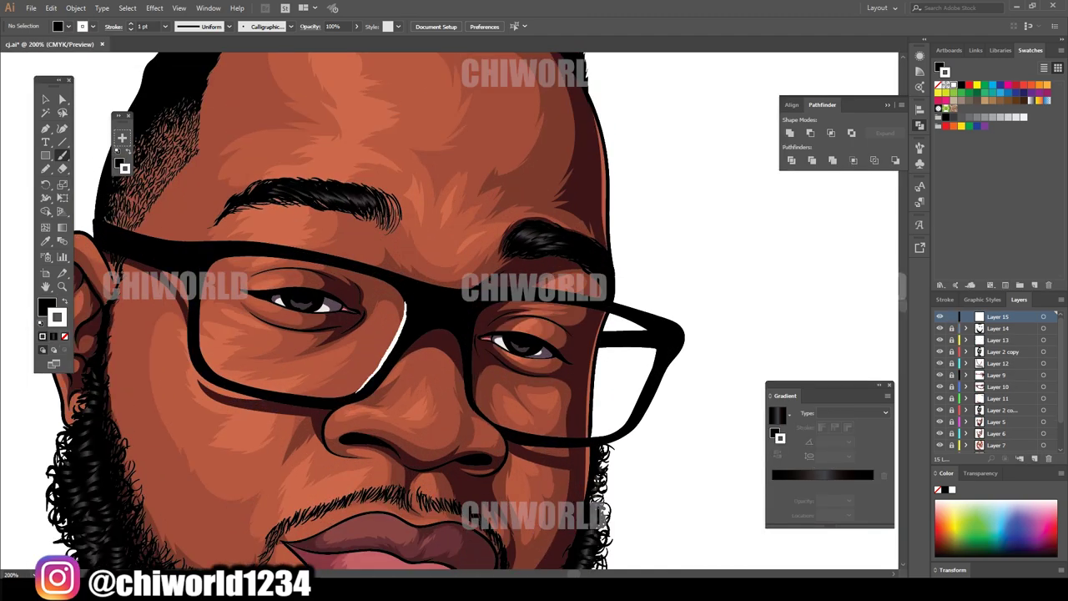
key("slash")
left_click_drag(618, 432, 646, 386)
left_click_drag(659, 336, 647, 386)
key("ctrl+0")
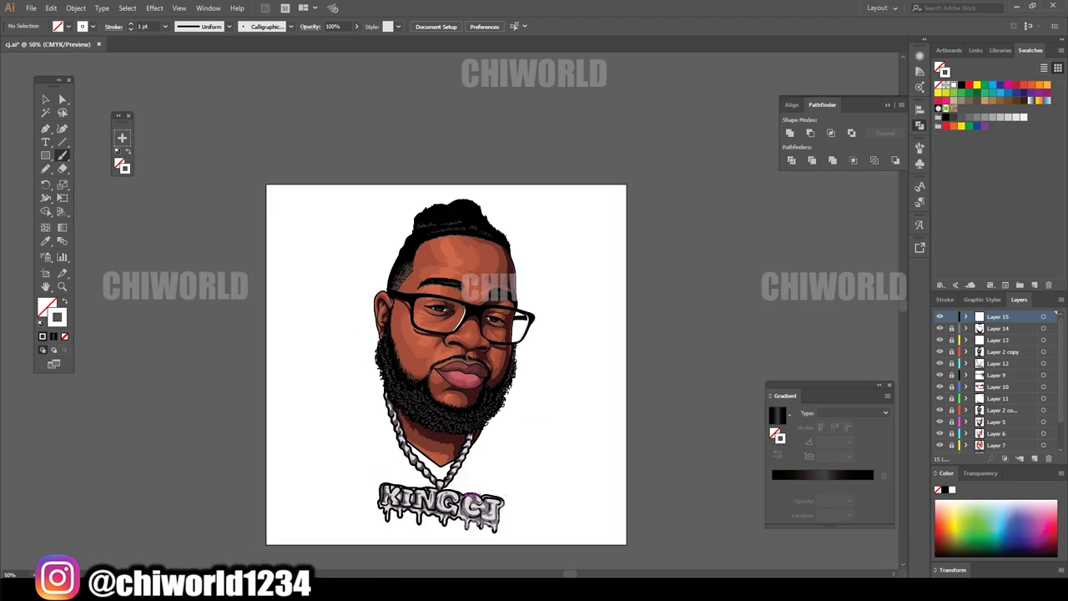
scroll(484, 300, "up", 5)
left_click_drag(276, 375, 309, 436)
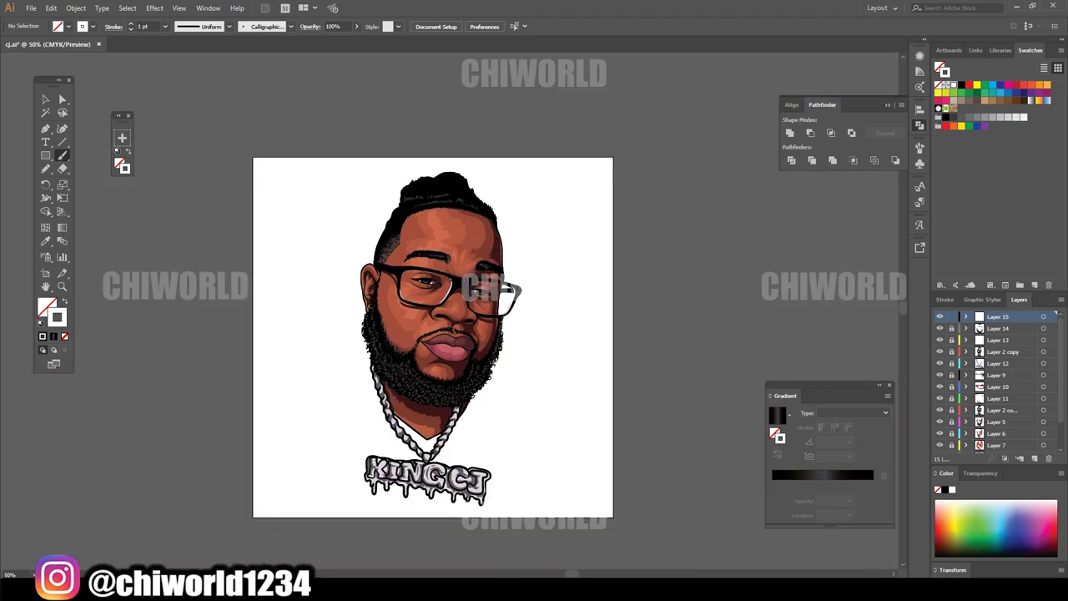
left_click(45, 155)
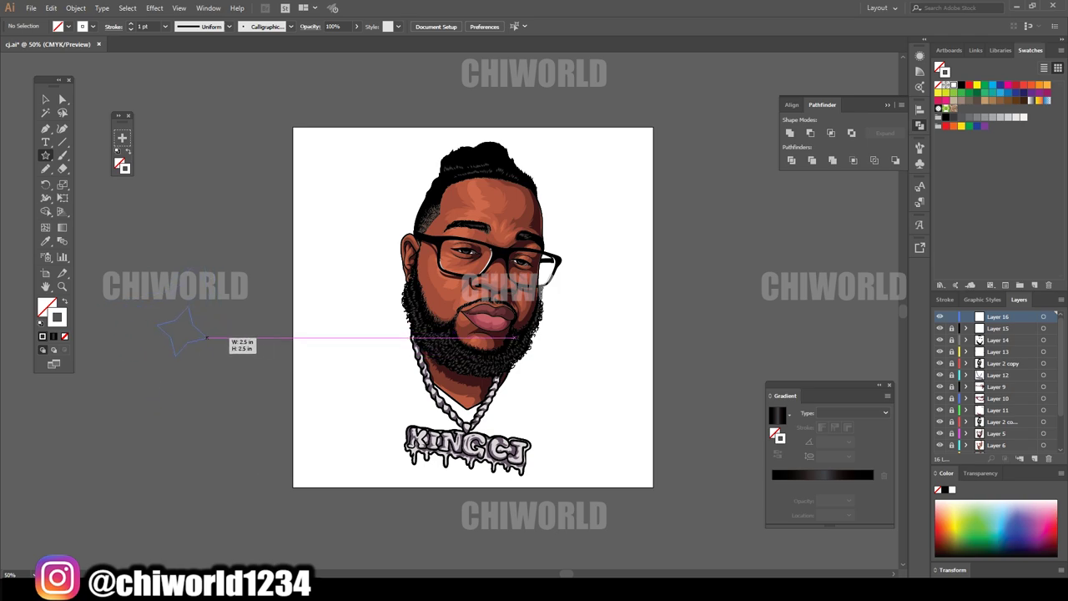
- Draw a four-point star with a Gaussian-blurred white ellipse glow at its centre
left_click_drag(181, 333, 267, 342)
key("v")
key("ctrl+plus")
key("ctrl+plus")
key("ctrl+plus")
key("l")
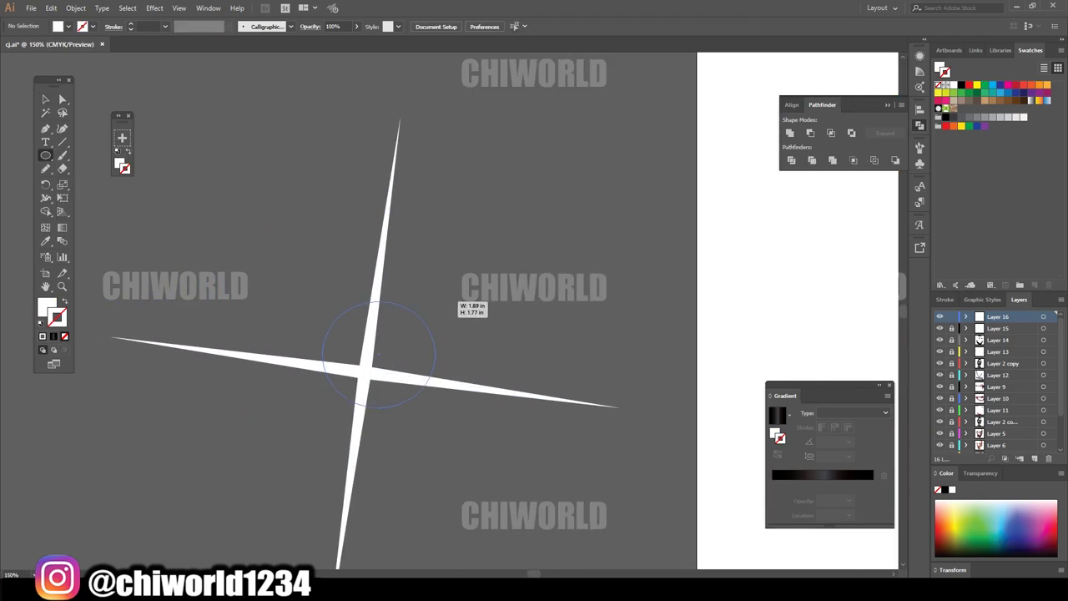
left_click_drag(364, 365, 417, 413)
left_click(155, 8)
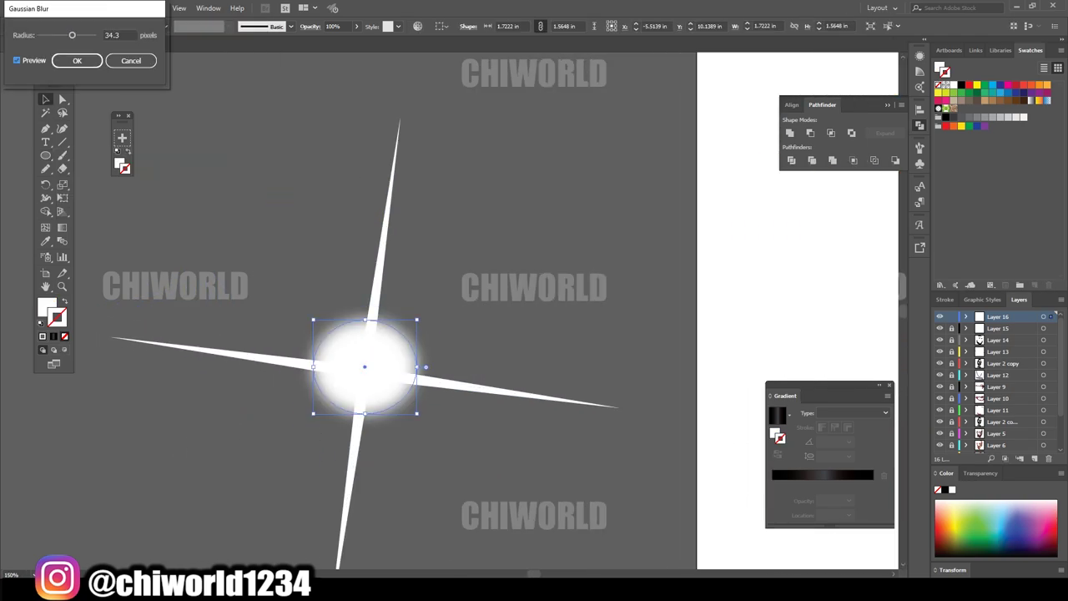
key("Return")
key("ctrl+shift+a")
- Place scaled copies of the sparkle over the chest, KINGCJ lettering and chain
key("ctrl+minus")
key("ctrl+minus")
key("ctrl+minus")
key("ctrl+a")
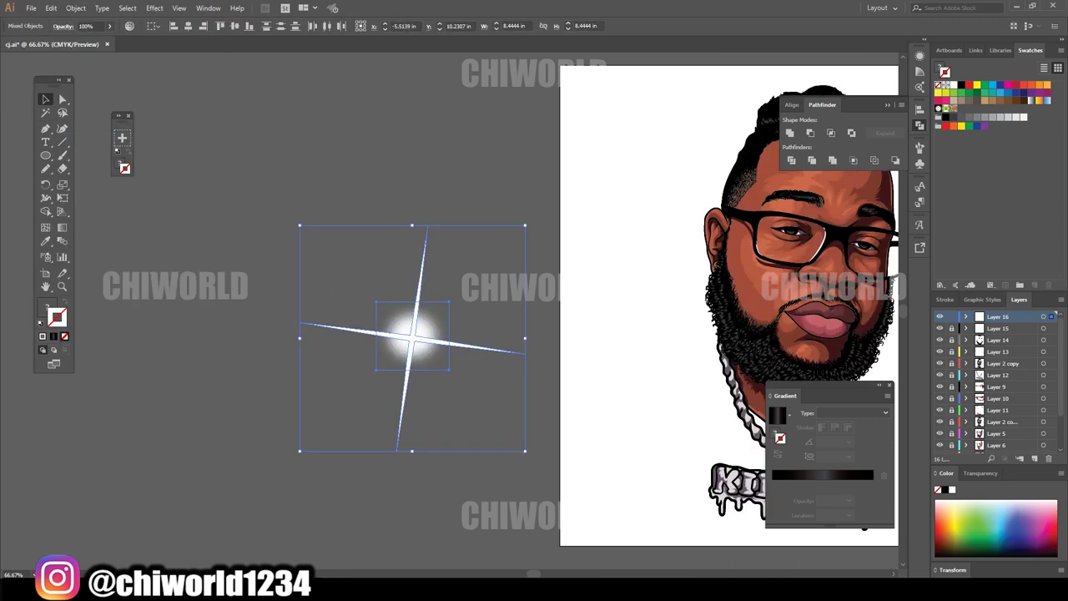
key("ctrl+plus")
mouse_move(179, 338)
left_mouse_down()
mouse_move(593, 380)
mouse_move(584, 375)
left_mouse_up()
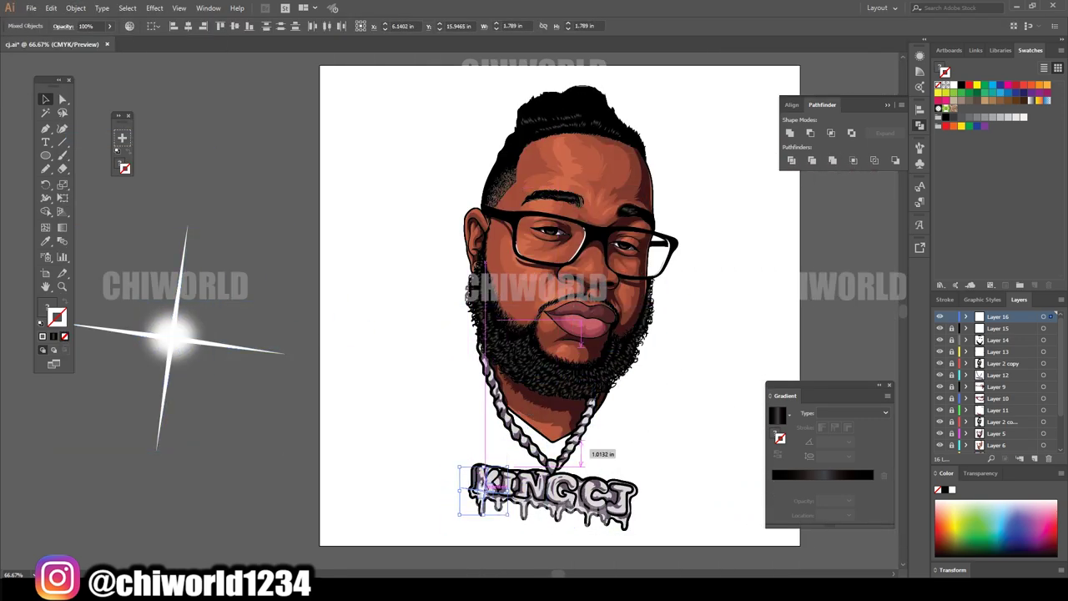
mouse_move(671, 306)
left_mouse_down()
mouse_move(584, 447)
mouse_move(501, 429)
left_mouse_up()
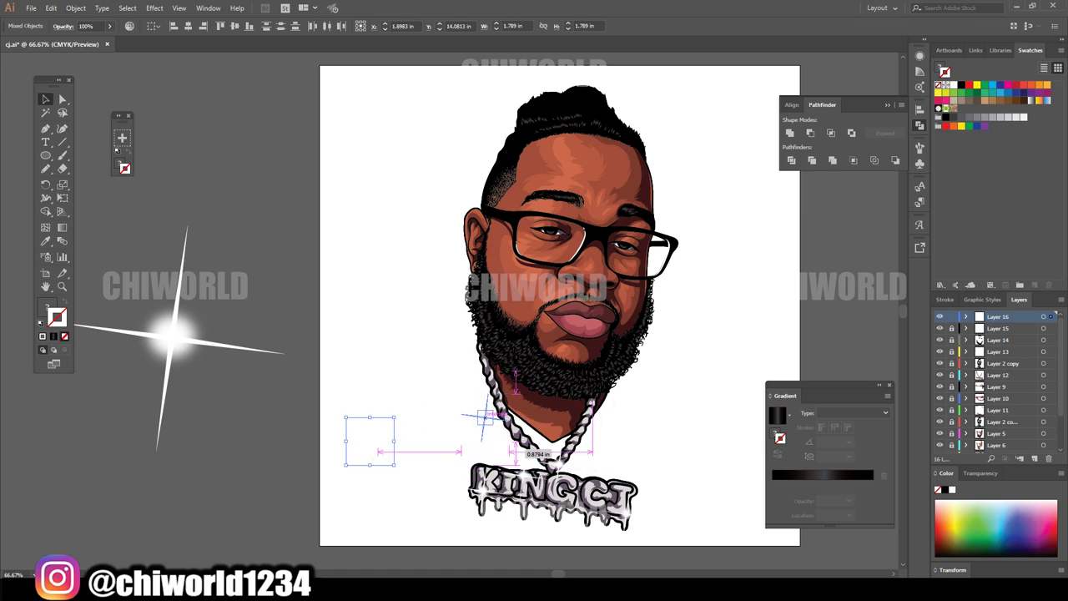
mouse_move(549, 453)
left_mouse_down()
mouse_move(606, 419)
mouse_move(499, 483)
mouse_move(583, 453)
left_mouse_up()
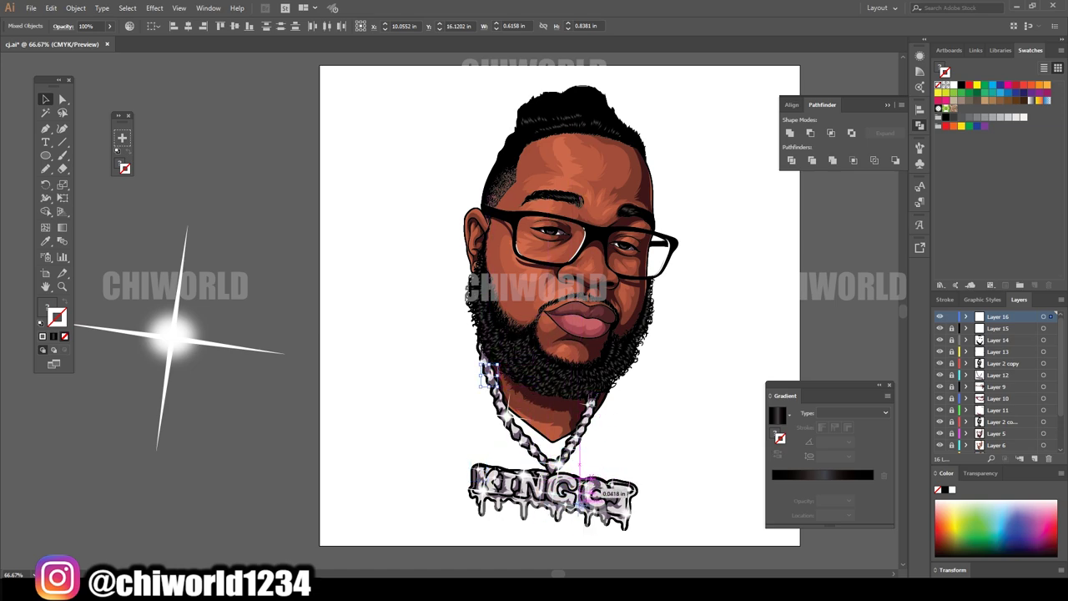
left_click(163, 400)
mouse_move(171, 338)
left_mouse_down()
mouse_move(298, 172)
mouse_move(500, 451)
left_mouse_up()
- Draw an artboard-sized rectangle filled with light cyan
scroll(993, 384, "down", 5)
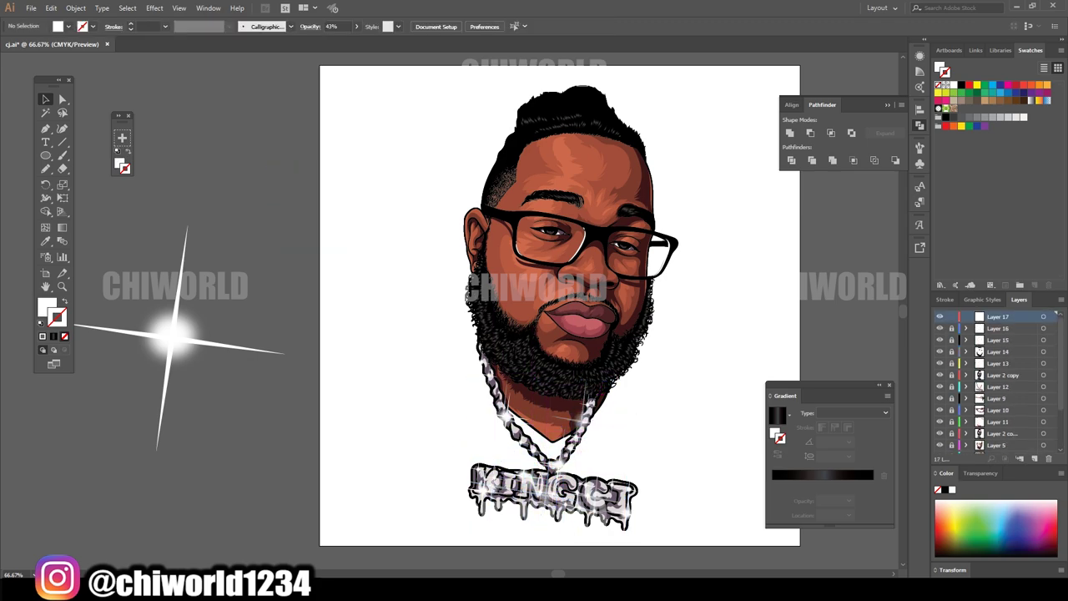
key("ctrl+minus")
key("m")
key("shift+x")
left_click_drag(342, 119, 721, 494)
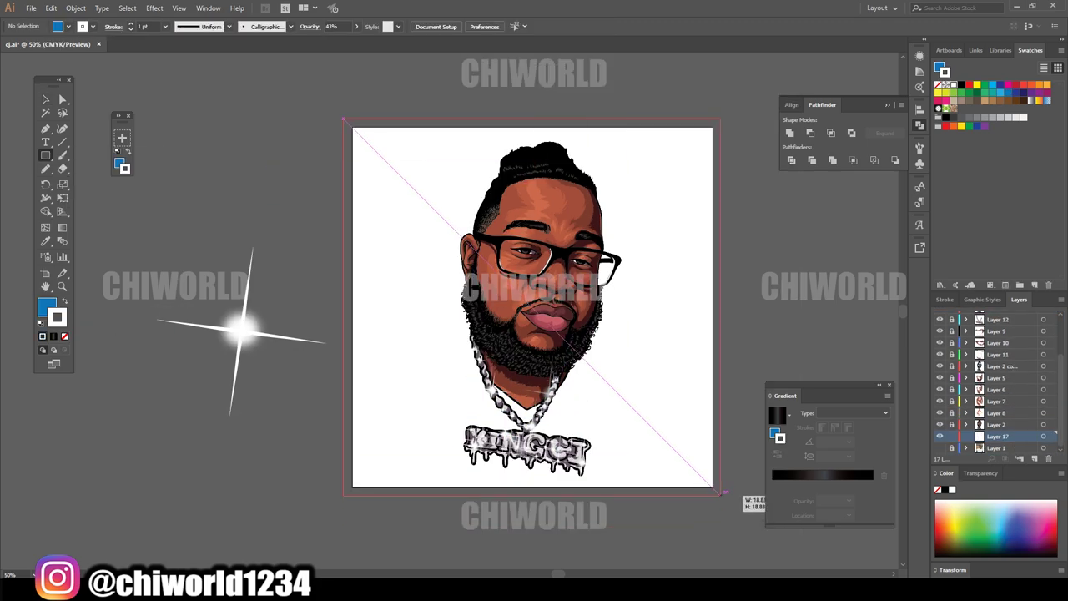
double_click(46, 308)
left_click(151, 40)
left_click(276, 44)
- Add a second artboard-sized rectangle with a radial gradient to black, centred on the face
left_click_drag(351, 122, 723, 493)
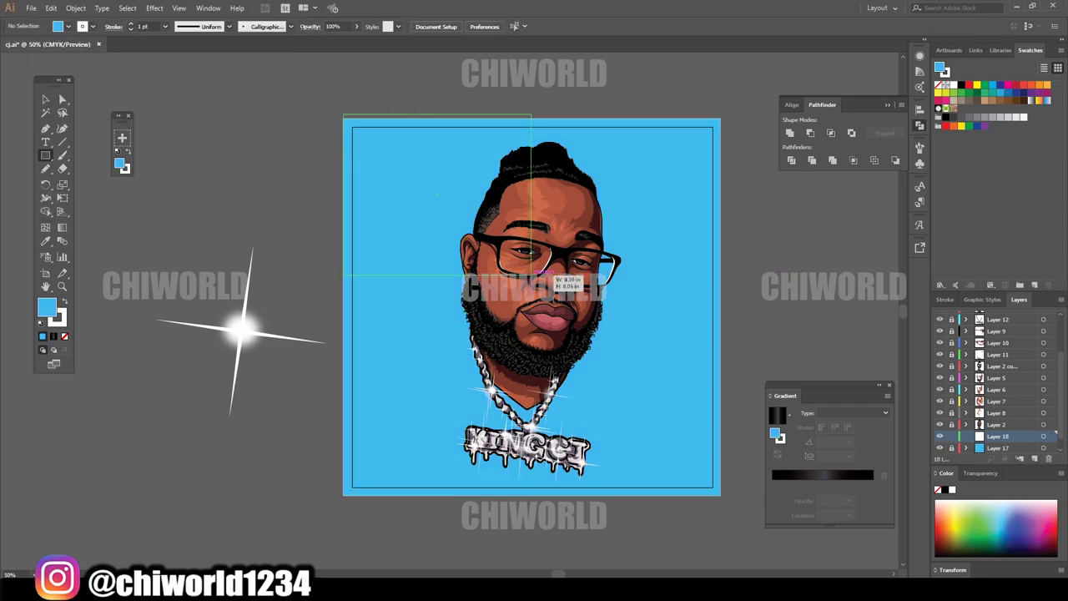
left_click(777, 415)
double_click(829, 485)
type("70")
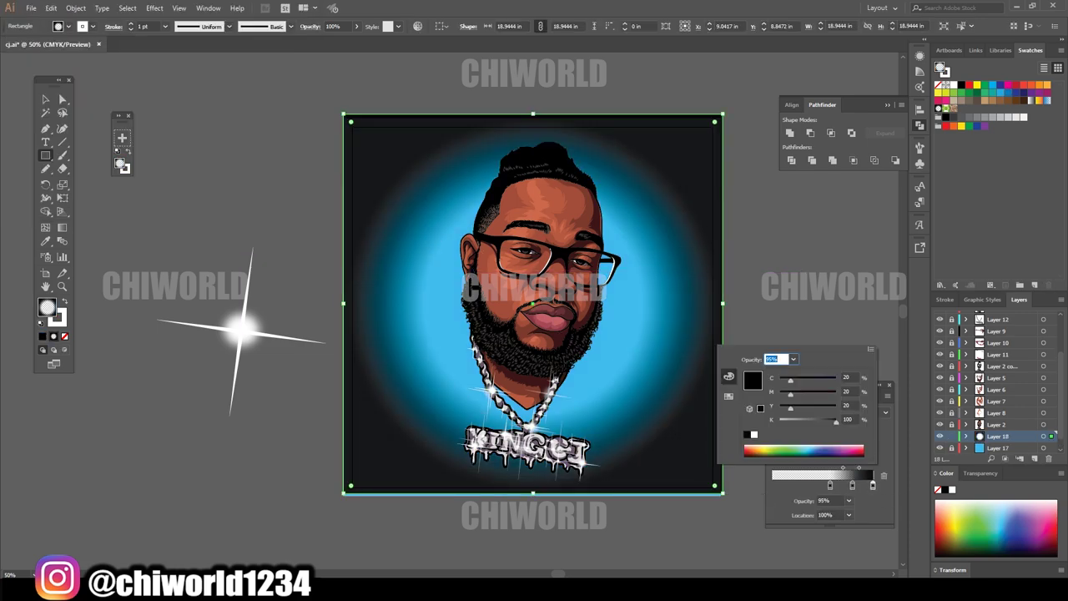
key("Return")
key("g")
left_click_drag(524, 295, 761, 295)
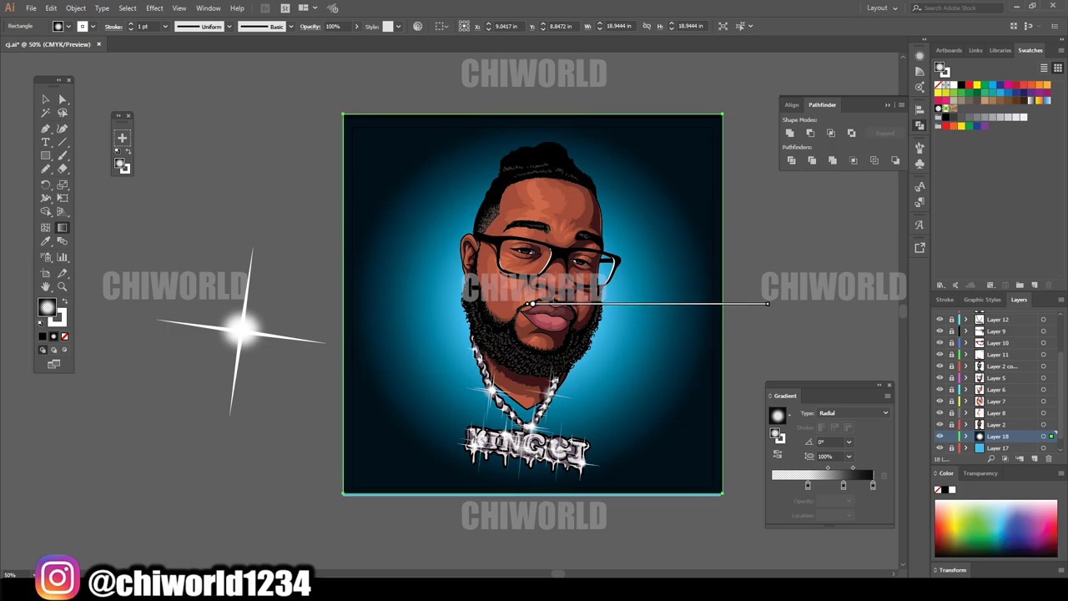